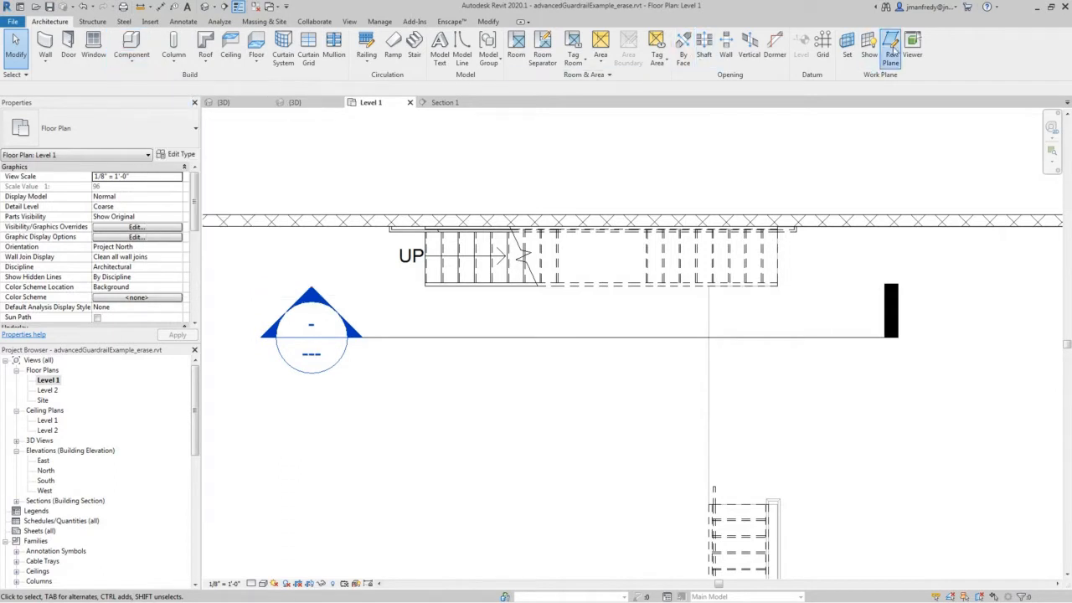
# Draw a horizontal reference plane across the upper stair, near its lower edge and extending past both ends
pyautogui.click(890, 48)
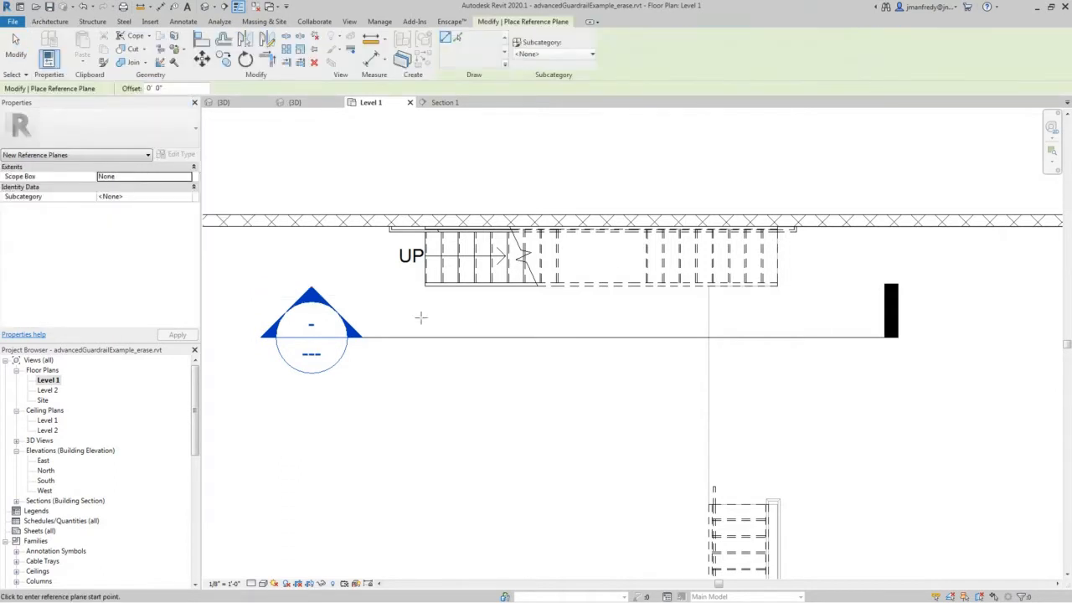
pyautogui.click(362, 278)
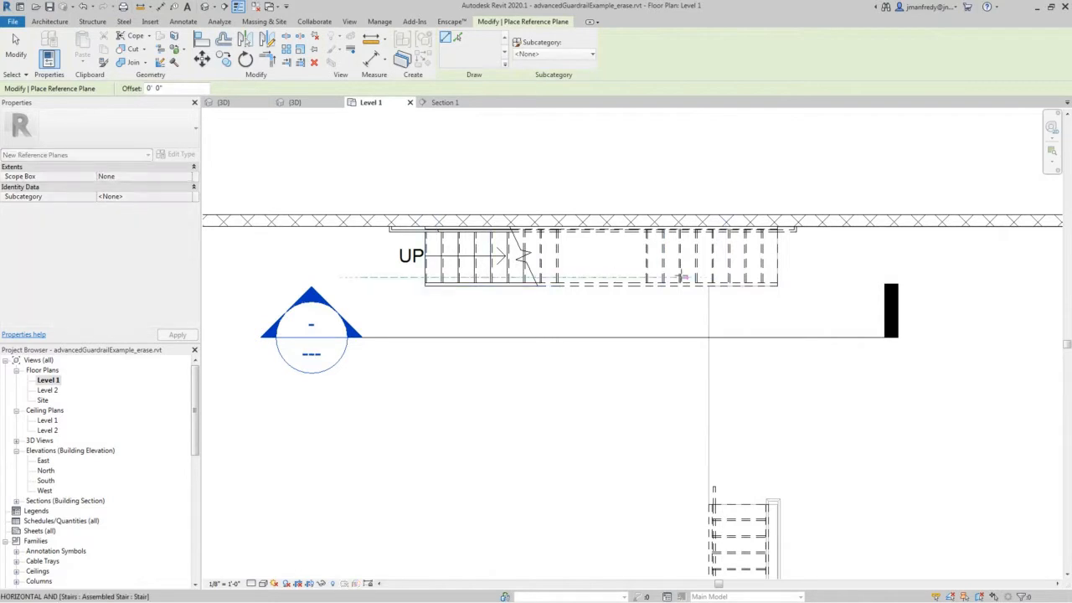
pyautogui.click(855, 278)
pyautogui.press('Escape')
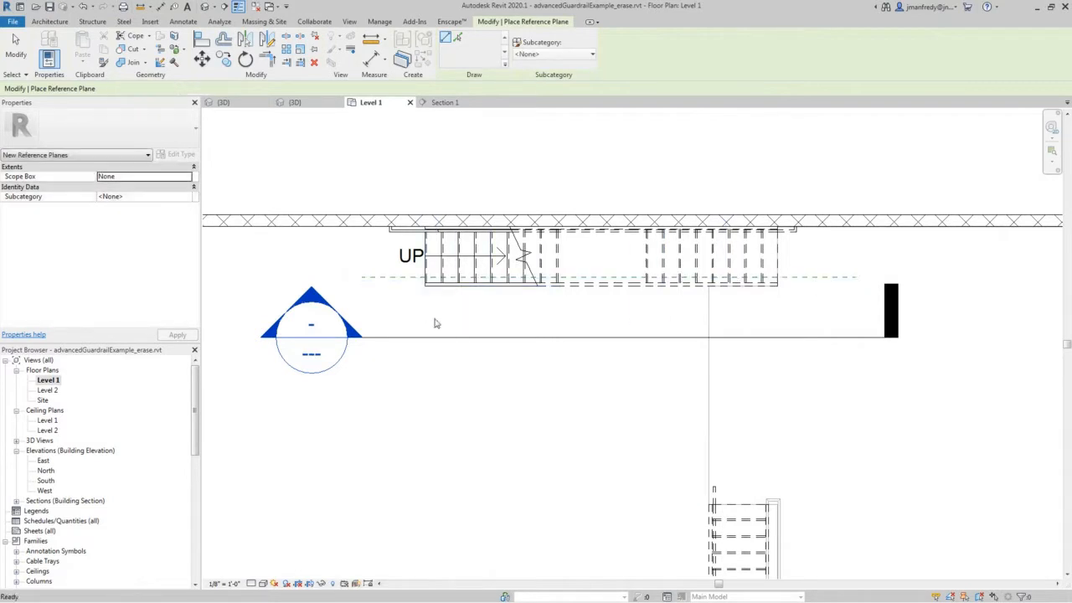
pyautogui.press('Escape')
# Name the new reference plane railingPlane
pyautogui.click(410, 282)
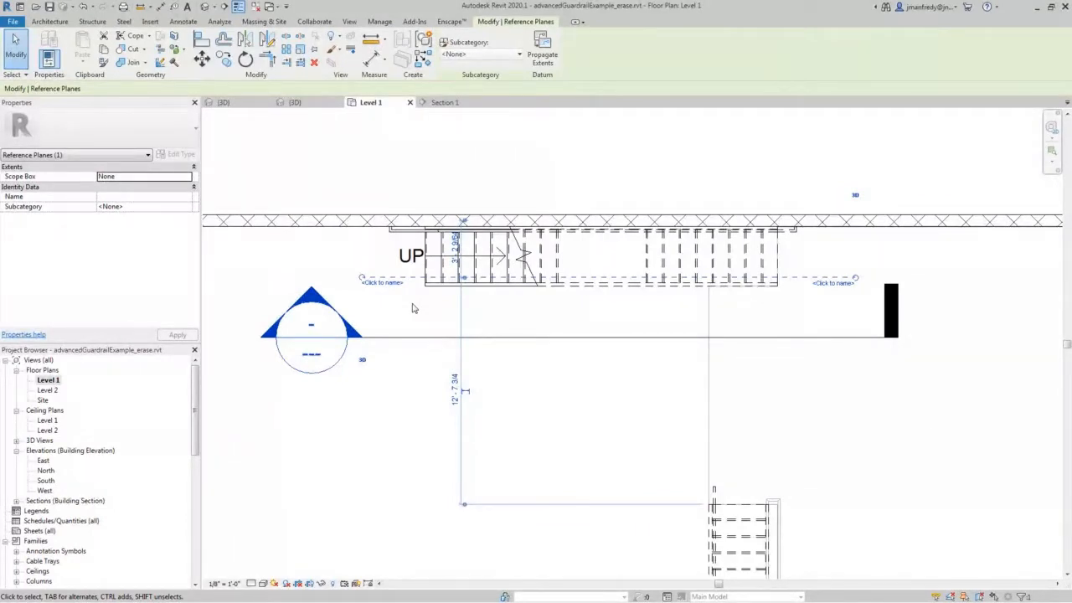
pyautogui.click(385, 283)
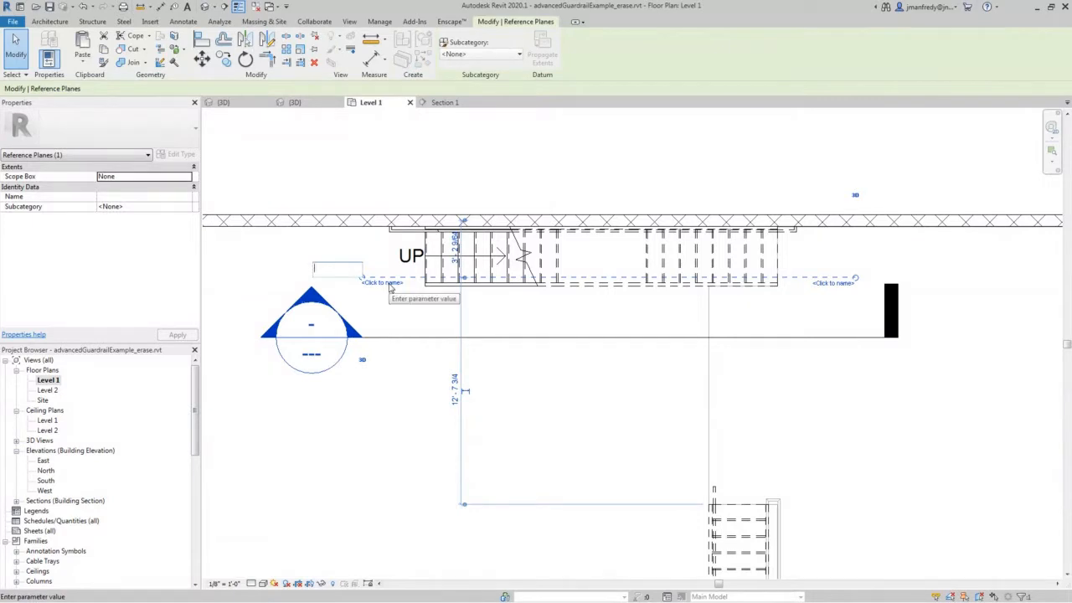
pyautogui.write('railingP')
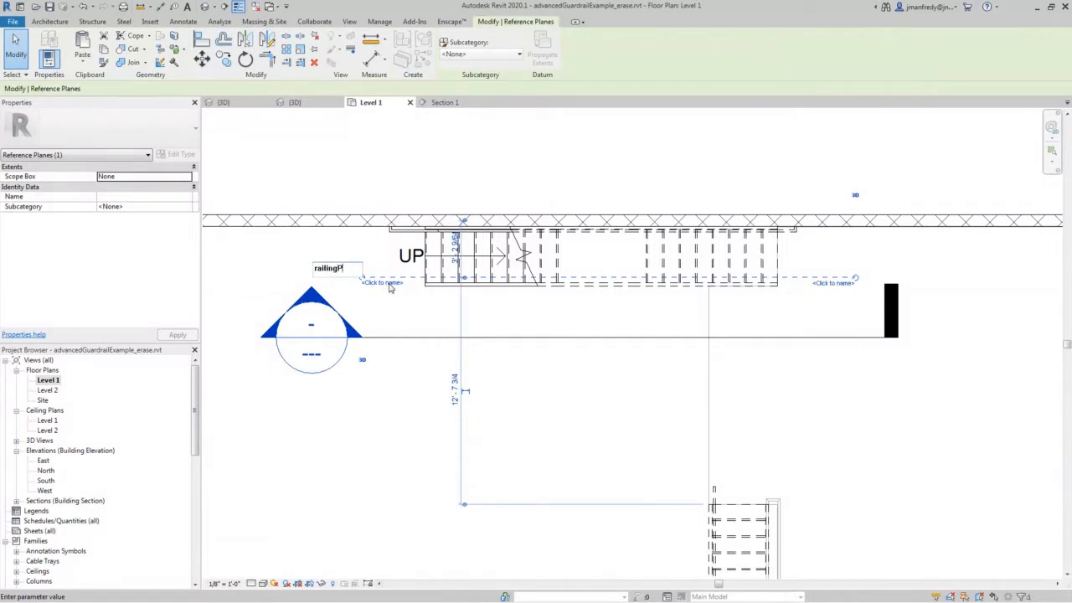
pyautogui.write('lane')
pyautogui.press('Return')
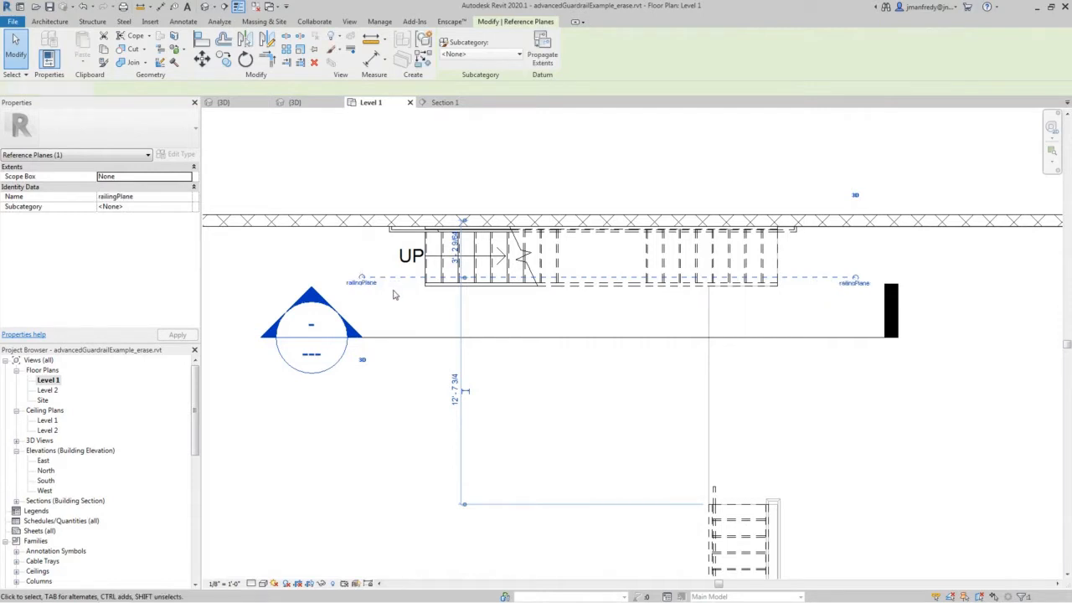
pyautogui.click(394, 295)
pyautogui.click(402, 277)
pyautogui.click(141, 196)
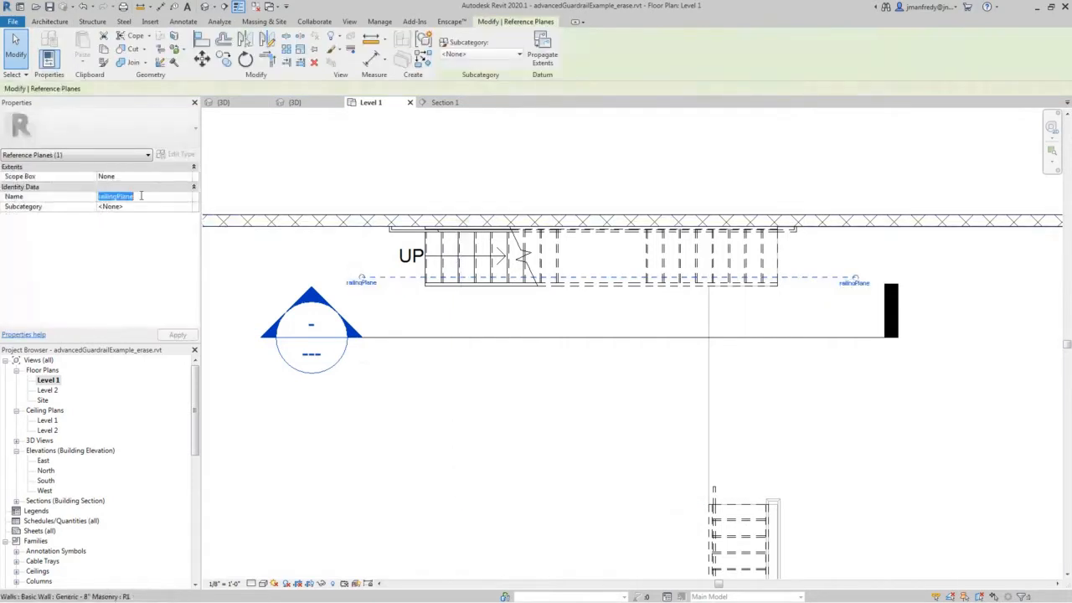
pyautogui.click(338, 266)
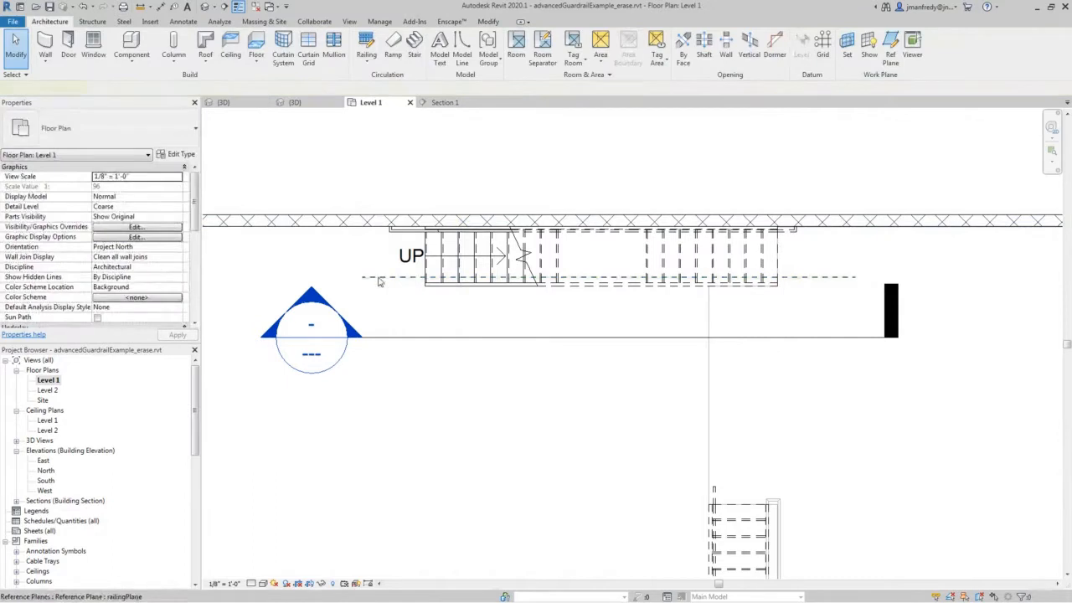
pyautogui.click(379, 281)
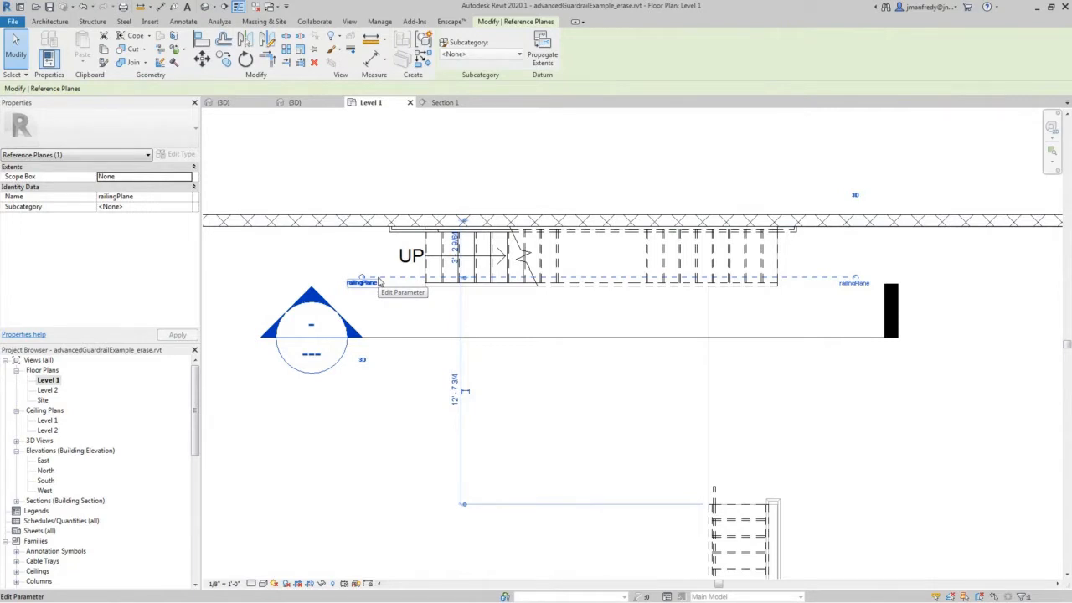
pyautogui.scroll(1, 379, 282)
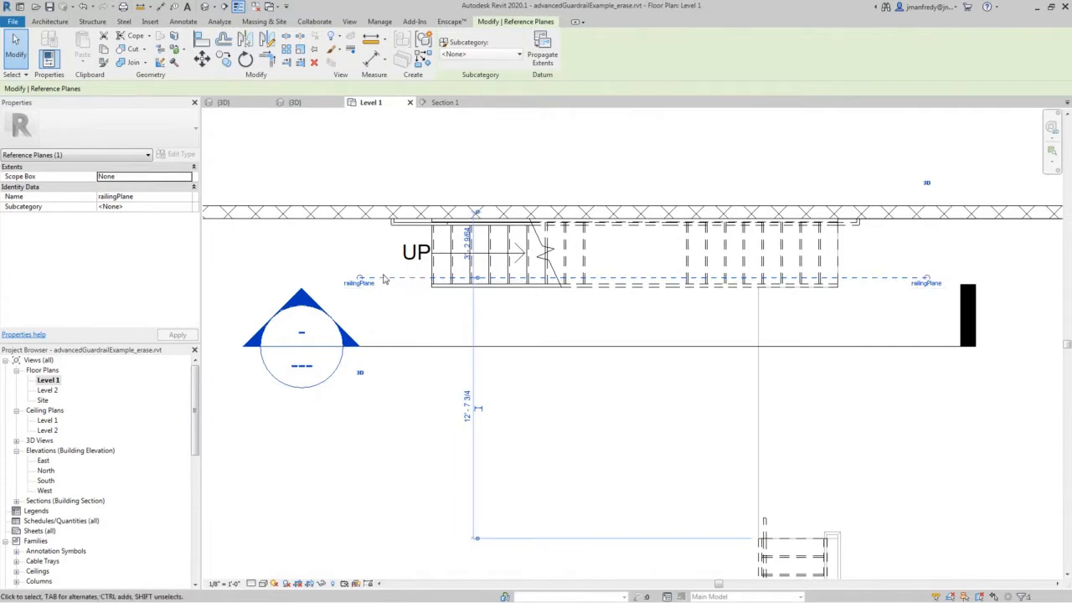
# Align the railingPlane reference plane with the inner edge of the stair's lower stringer
pyautogui.click(425, 299)
pyautogui.scroll(3, 425, 298)
pyautogui.scroll(1, 440, 275)
pyautogui.press('a')
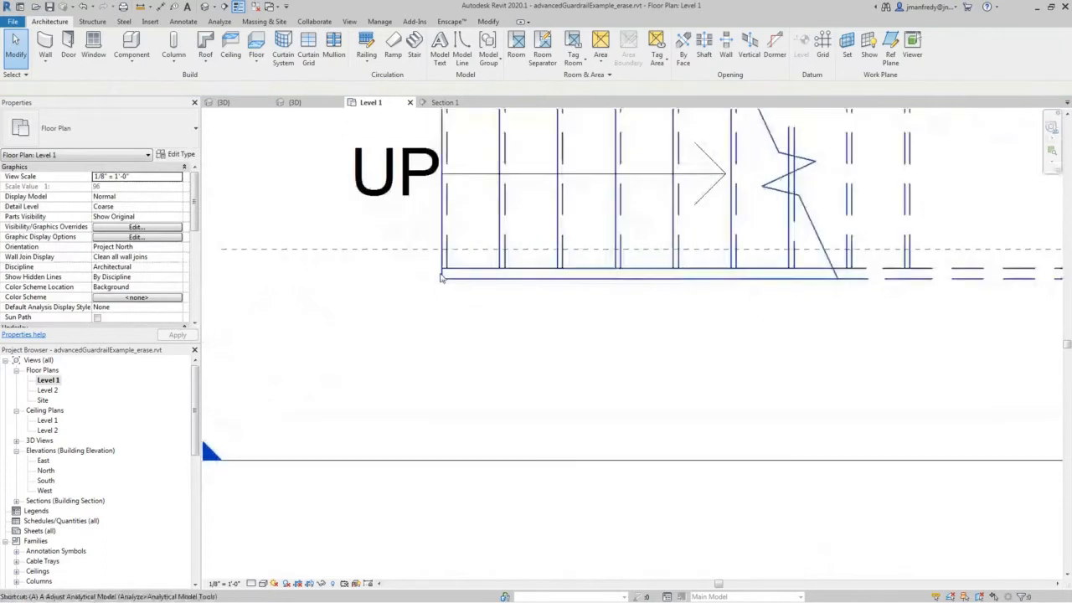
pyautogui.press('l')
pyautogui.press('Escape')
pyautogui.press('a')
pyautogui.press('l')
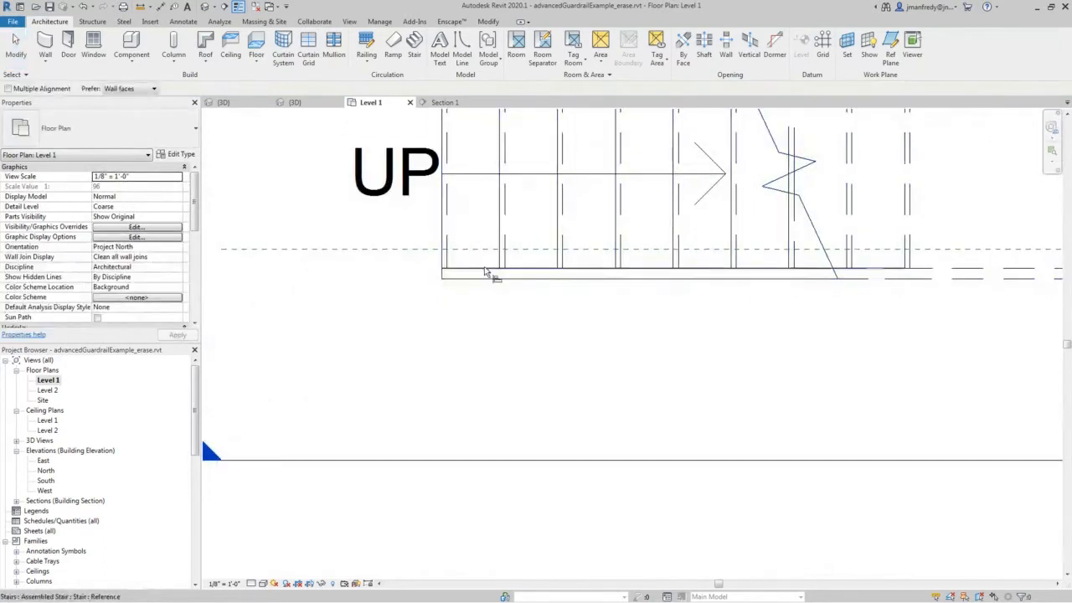
pyautogui.click(490, 268)
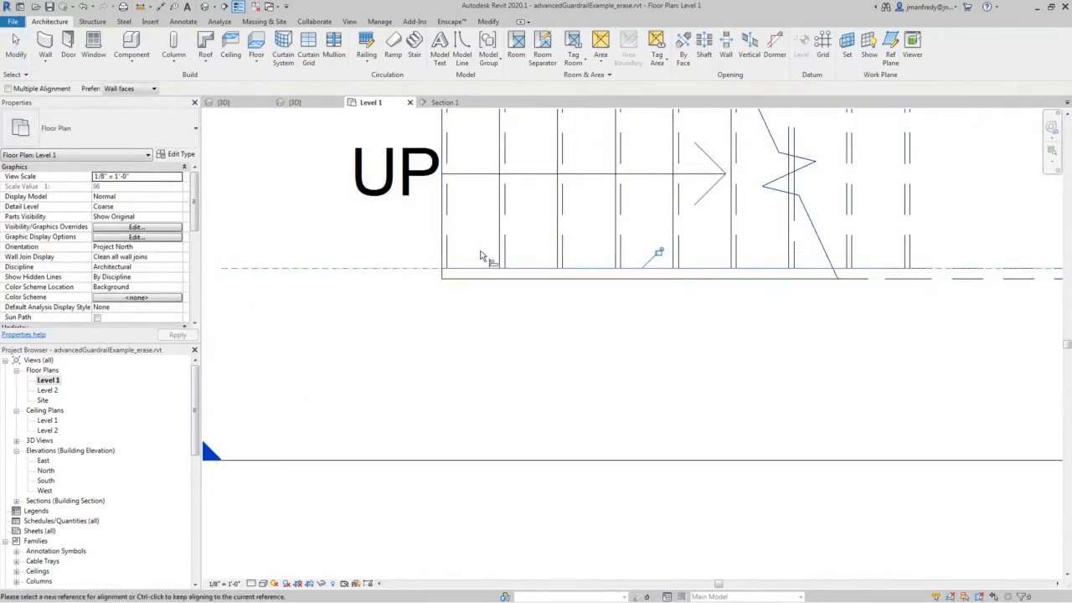
pyautogui.click(484, 250)
pyautogui.press('Escape')
# Move the railingPlane reference plane 1" outward to the middle of the stair's lower stringer
pyautogui.click(425, 268)
pyautogui.click(202, 60)
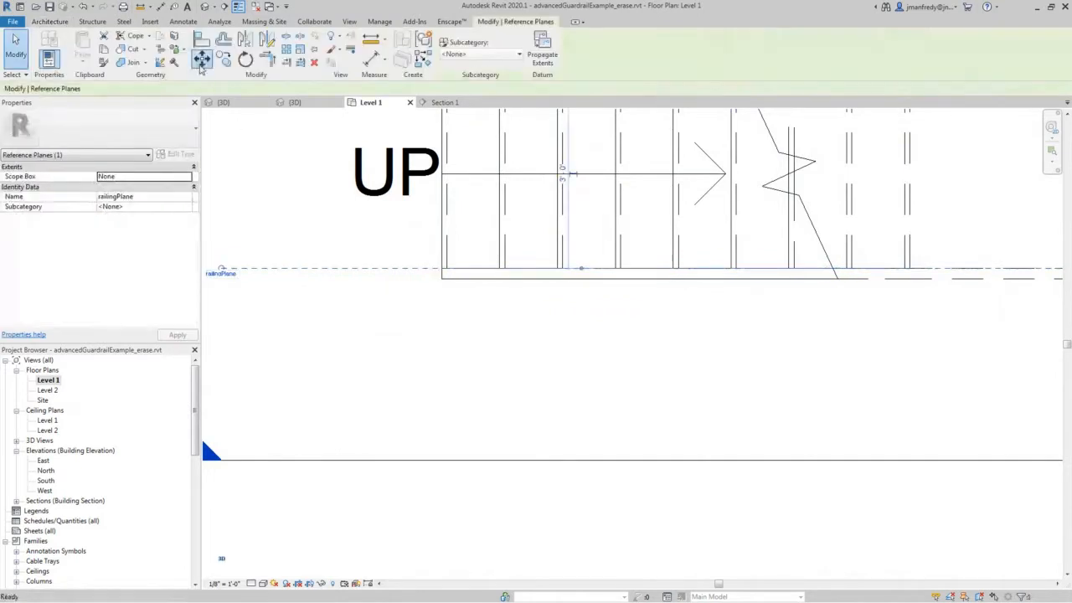
pyautogui.click(306, 183)
pyautogui.click(304, 209)
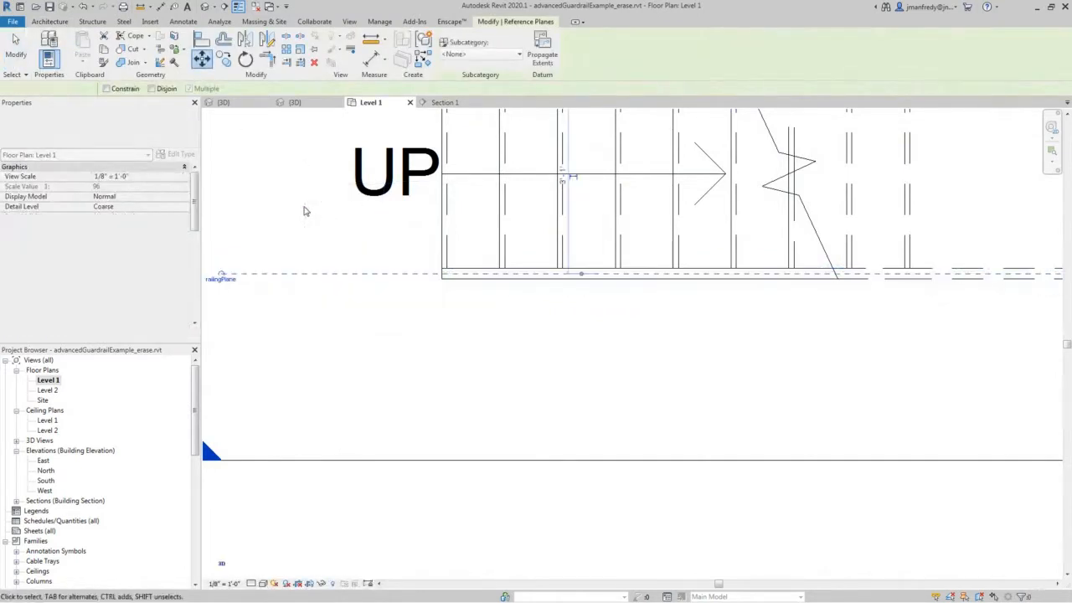
pyautogui.press('Escape')
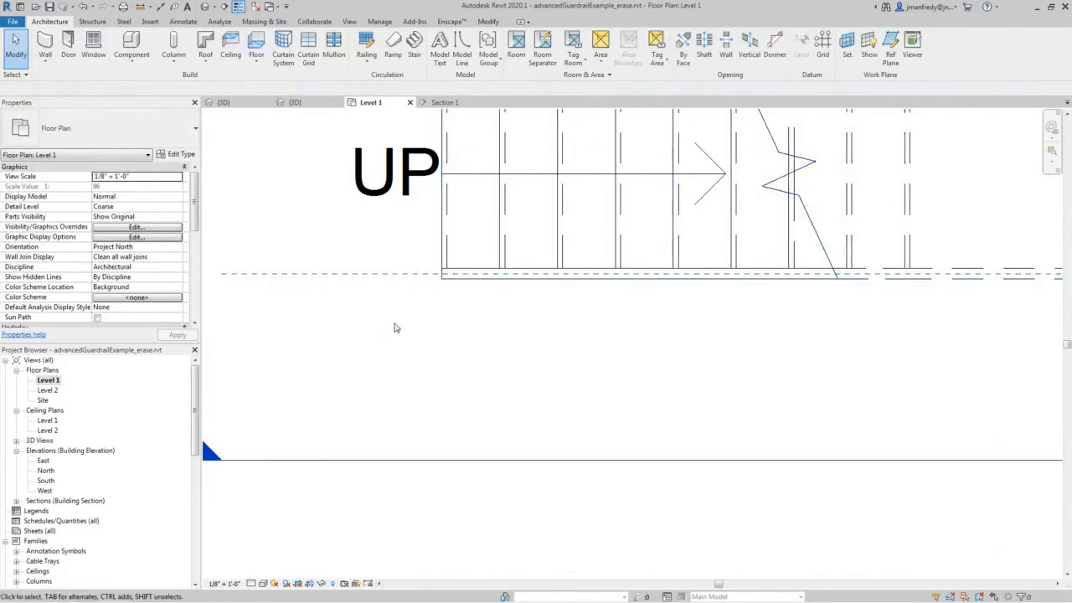
pyautogui.scroll(-3, 395, 326)
pyautogui.click(359, 299)
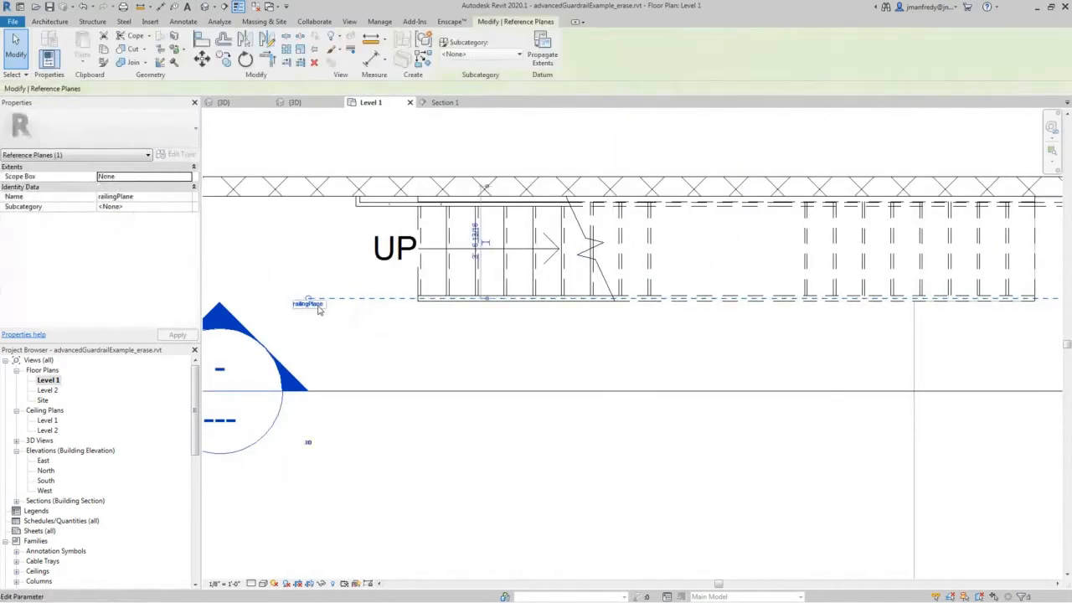
pyautogui.click(414, 319)
# Open the Section 1 view from its section marker beside the upper stair
pyautogui.scroll(-4, 414, 320)
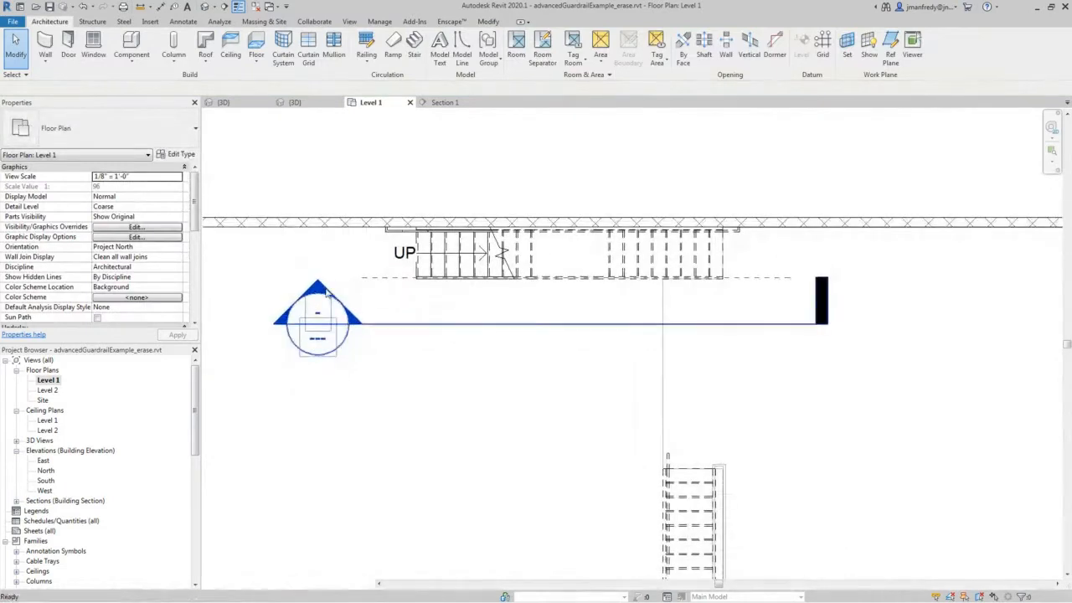
pyautogui.doubleClick(329, 291)
pyautogui.scroll(-5, 354, 271)
pyautogui.scroll(3, 483, 342)
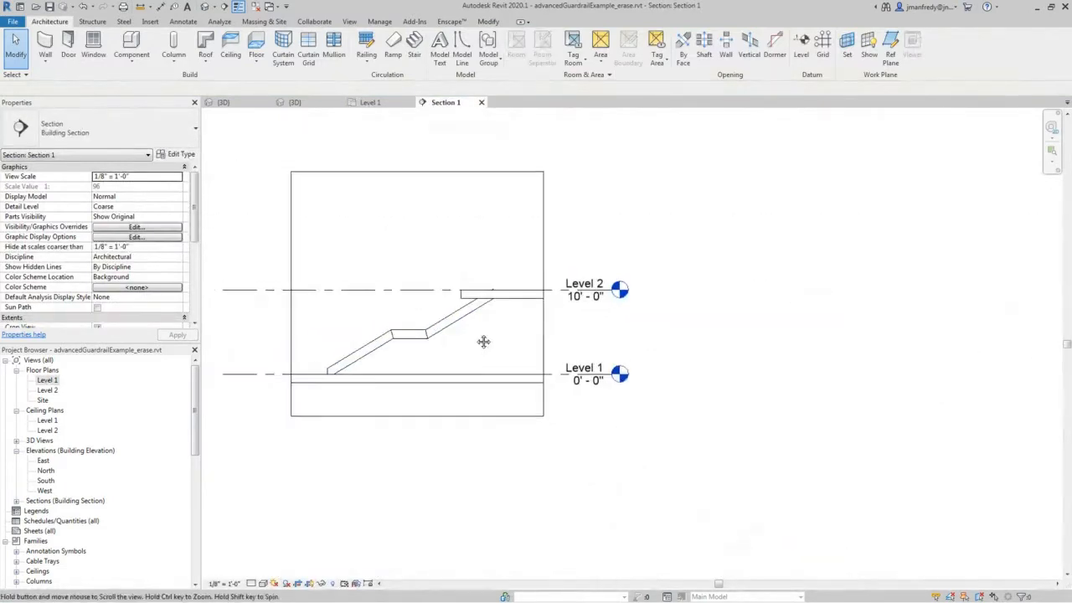
# Hide the category of the Level 2 floor in the section view so the stair is unobstructed
pyautogui.click(478, 279)
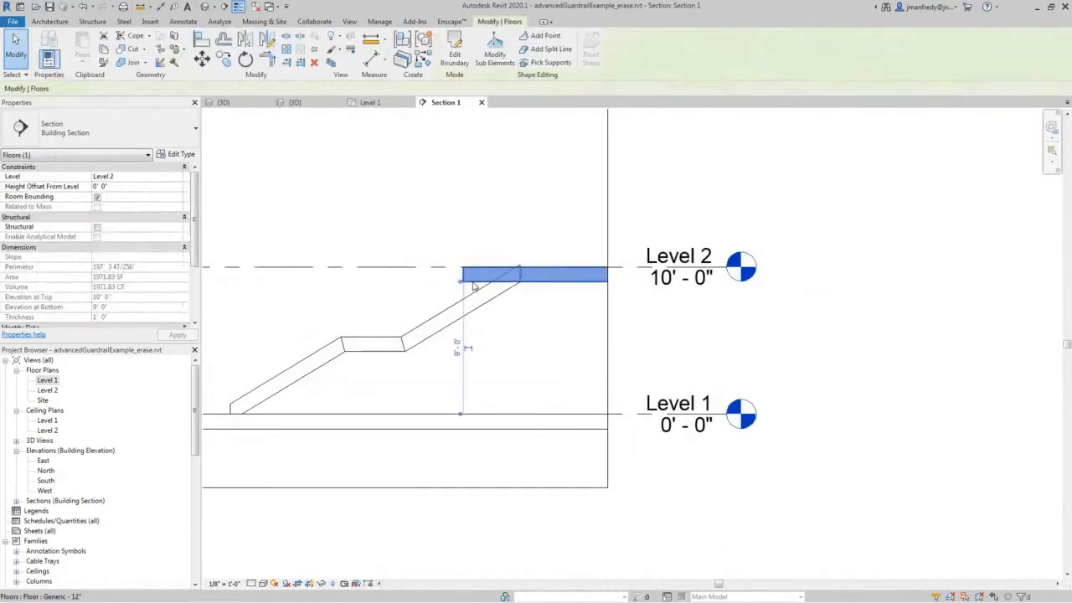
pyautogui.rightClick(472, 281)
pyautogui.moveTo(540, 337)
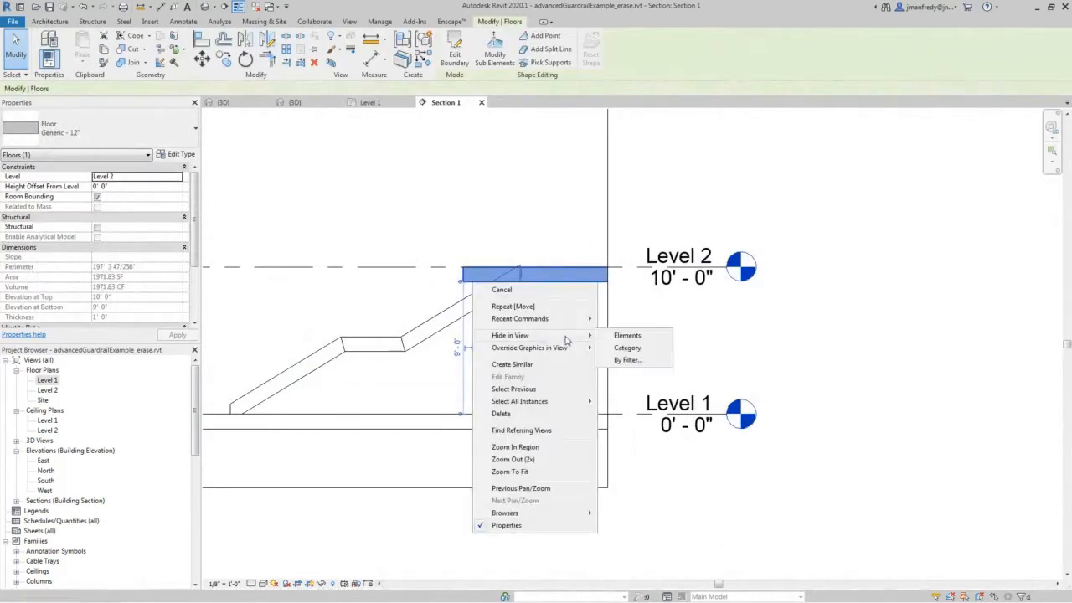
pyautogui.click(618, 347)
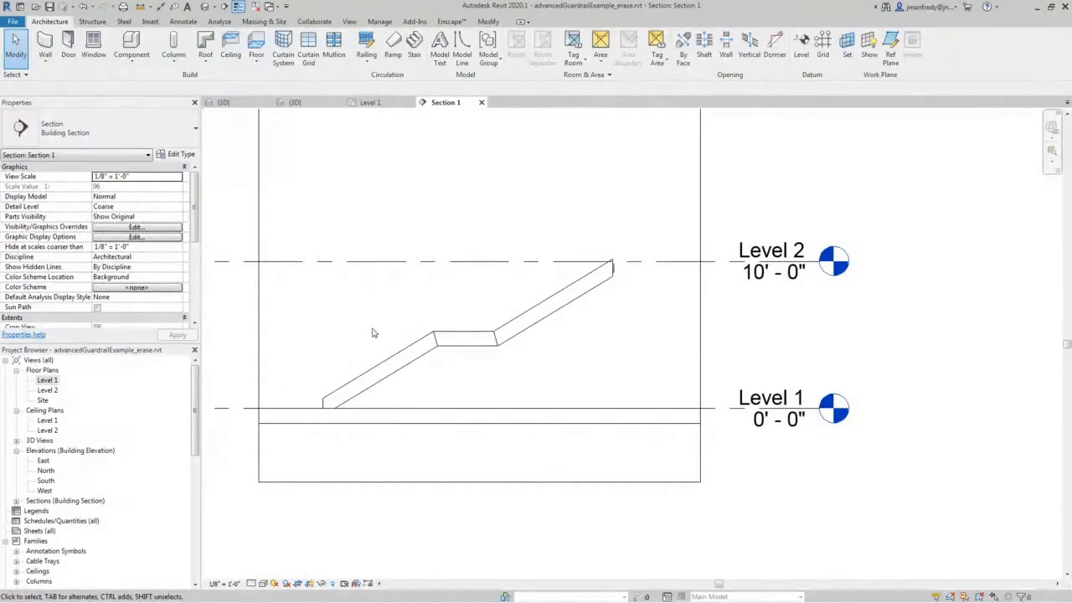
# Create an in-place model component in the Railings category with the name Railings 1
pyautogui.scroll(2, 365, 337)
pyautogui.moveTo(354, 357); pyautogui.dragTo(376, 354, button='middle')
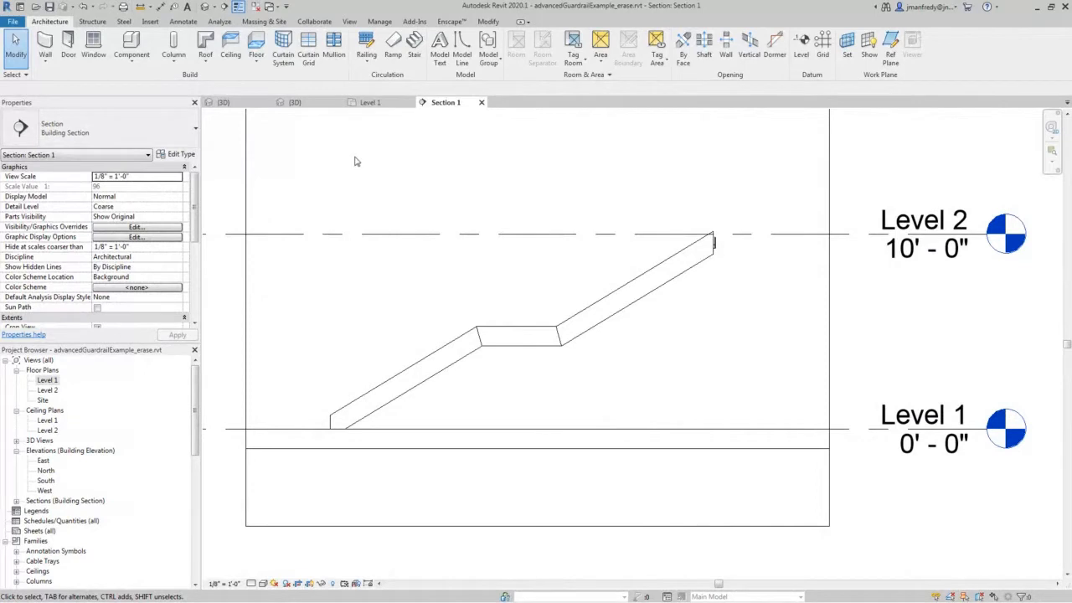
pyautogui.click(134, 65)
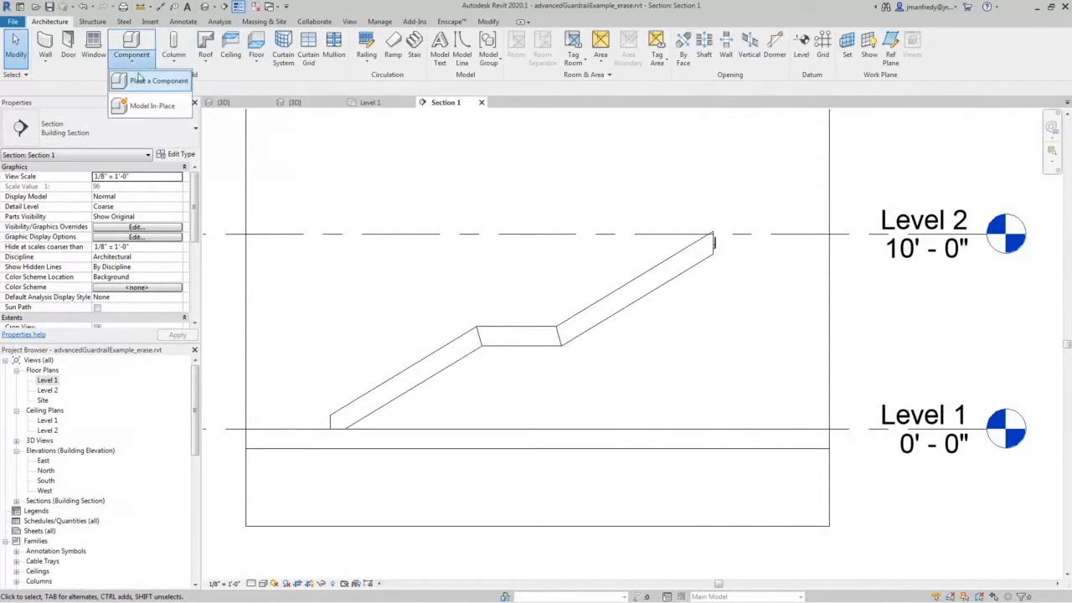
pyautogui.click(149, 106)
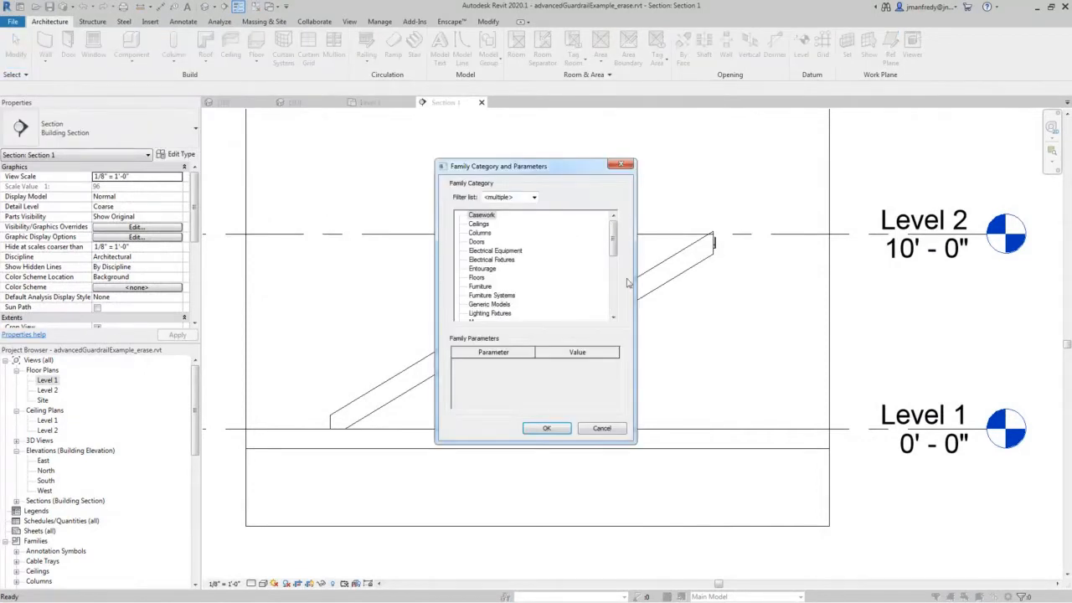
pyautogui.moveTo(613, 239); pyautogui.dragTo(614, 282)
pyautogui.click(475, 252)
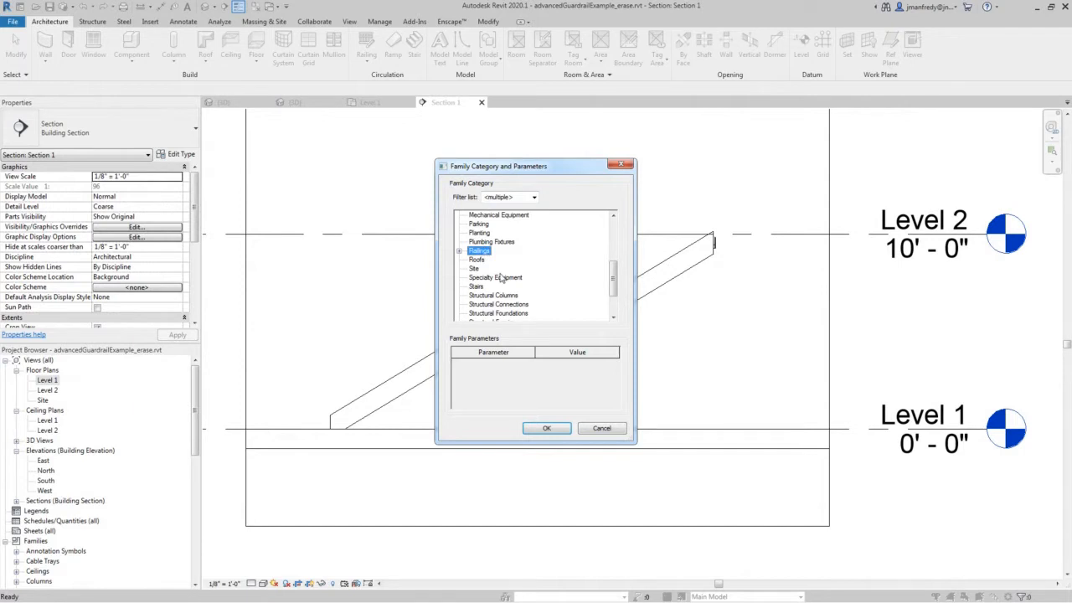
pyautogui.click(545, 428)
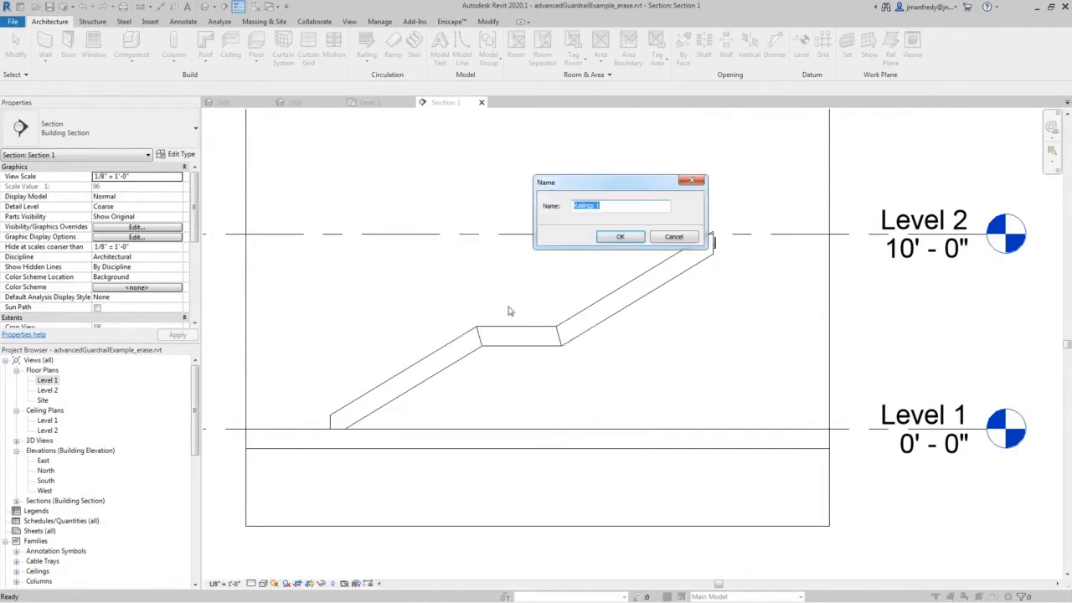
pyautogui.click(619, 237)
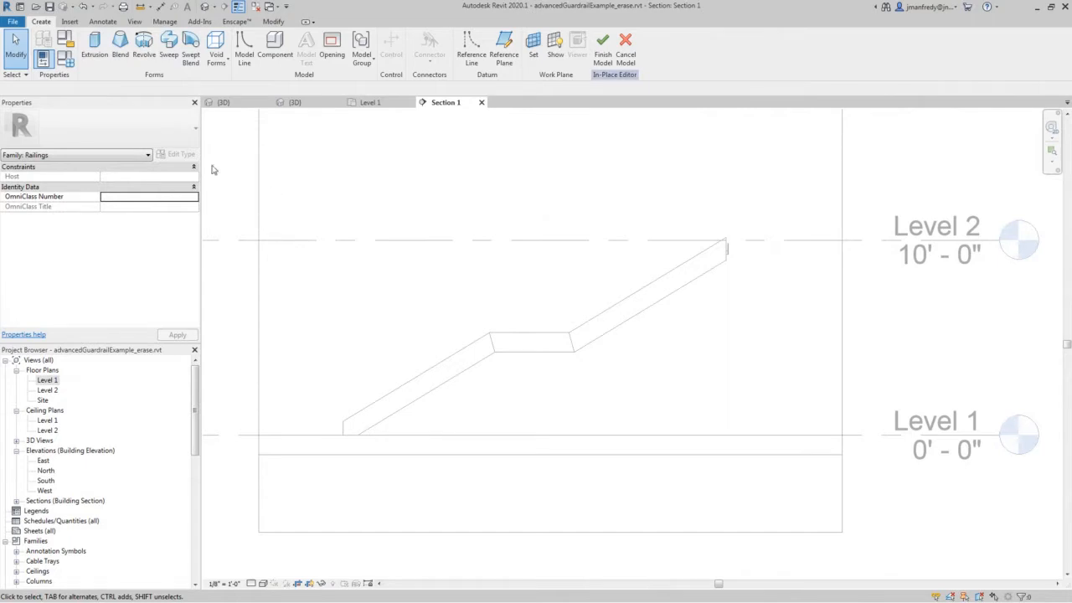
# Start an extrusion with Reference Plane : railingPlane as its work plane, and check that work plane setting
pyautogui.click(95, 46)
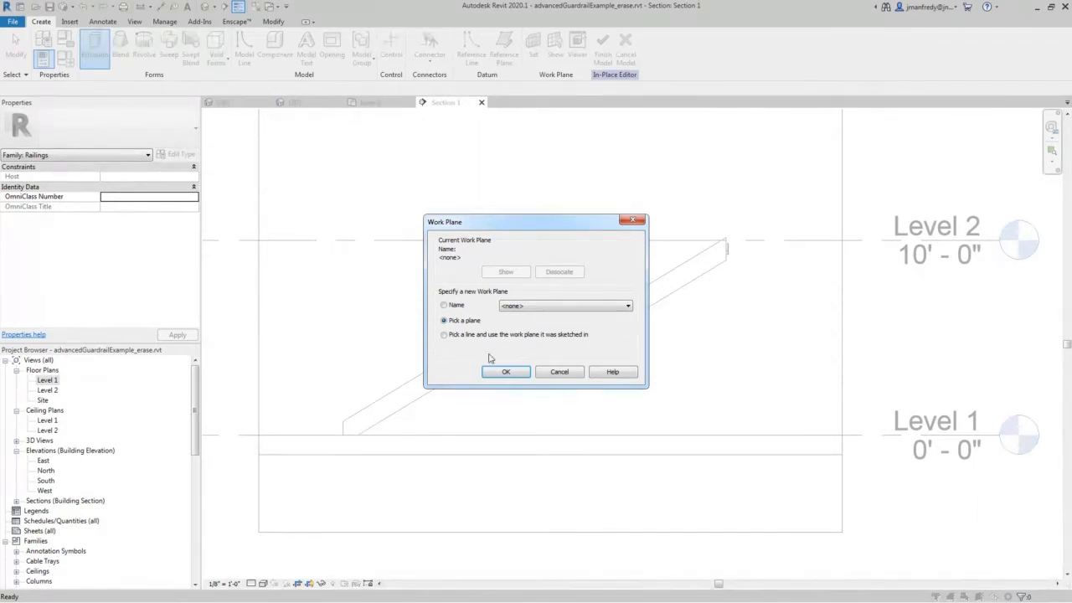
pyautogui.click(540, 307)
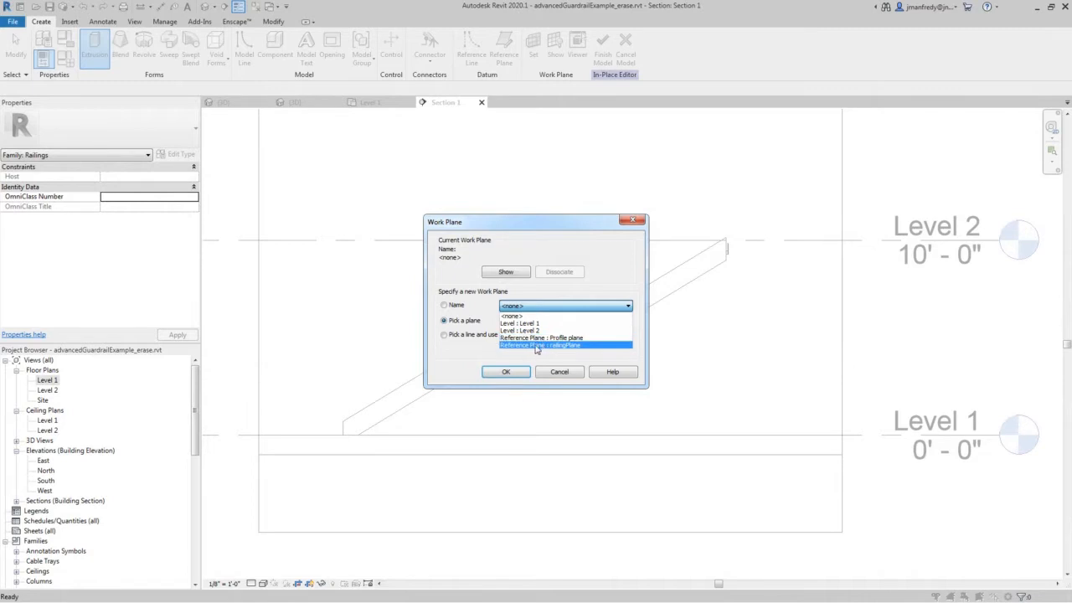
pyautogui.click(577, 346)
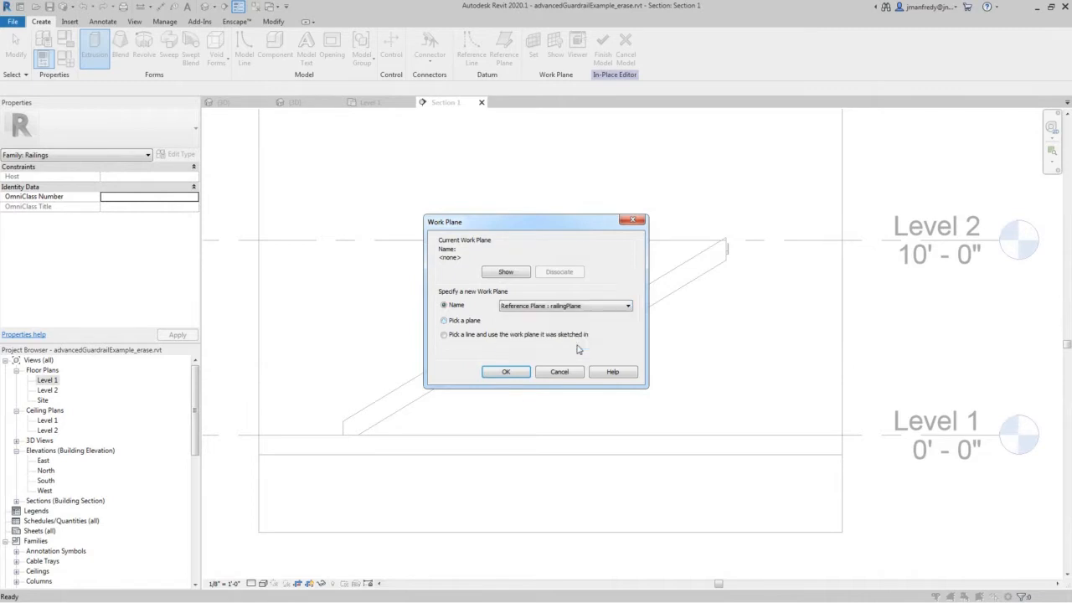
pyautogui.click(506, 372)
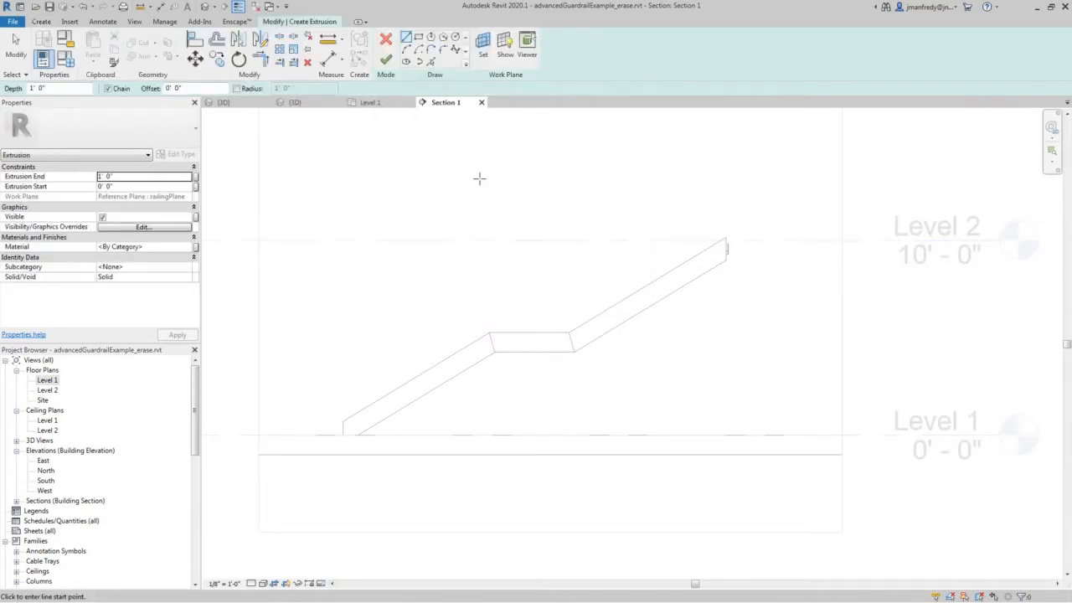
pyautogui.click(489, 54)
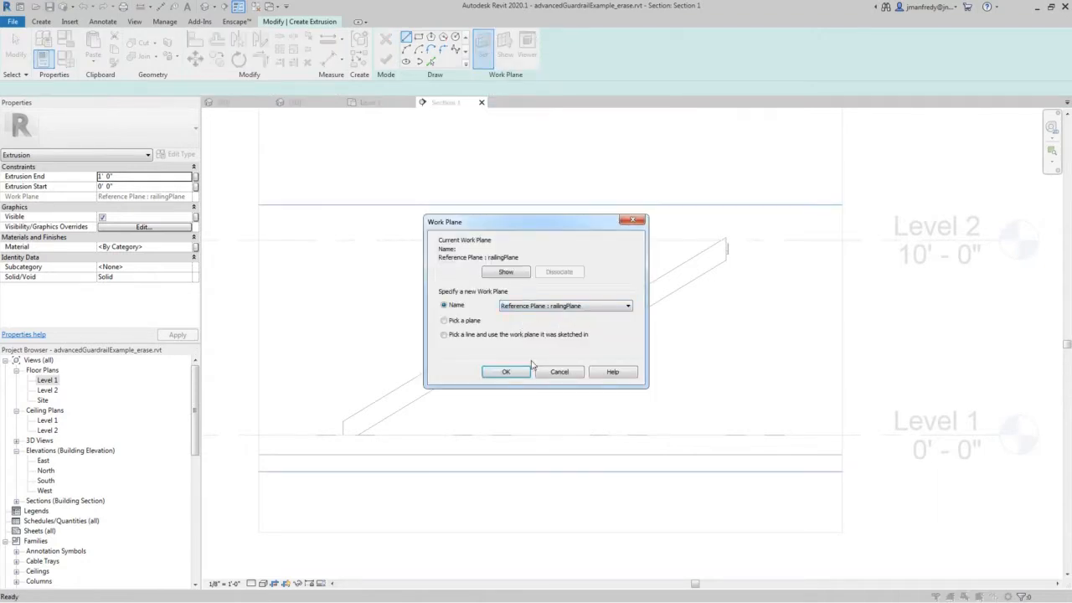
pyautogui.click(524, 371)
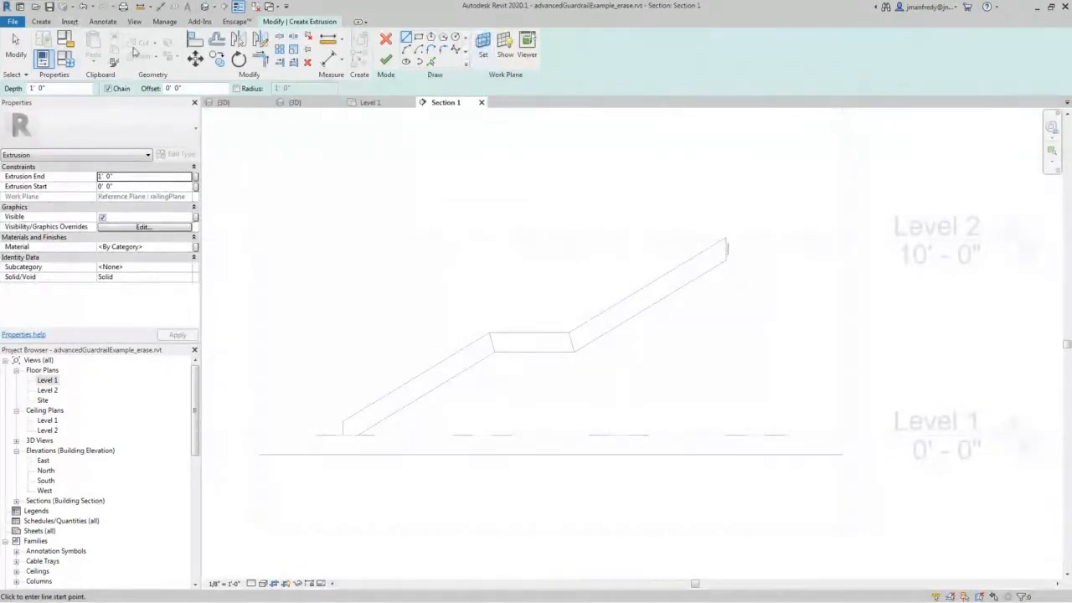
# Sketch extrusion lines by picking the top edges of the lower stringer, the landing and the upper stringer
pyautogui.click(431, 61)
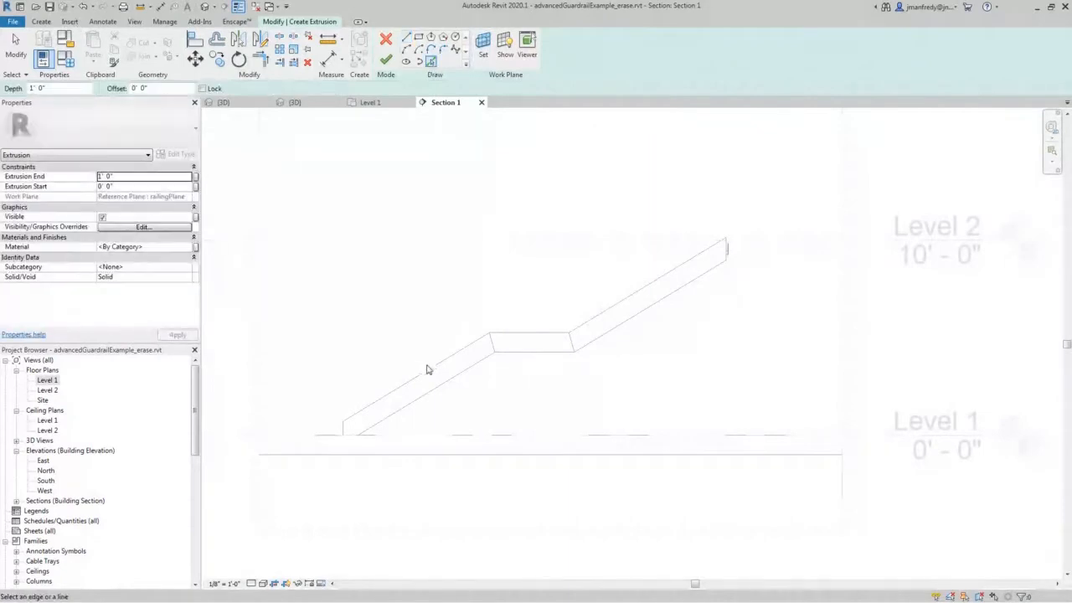
pyautogui.click(527, 334)
pyautogui.click(649, 285)
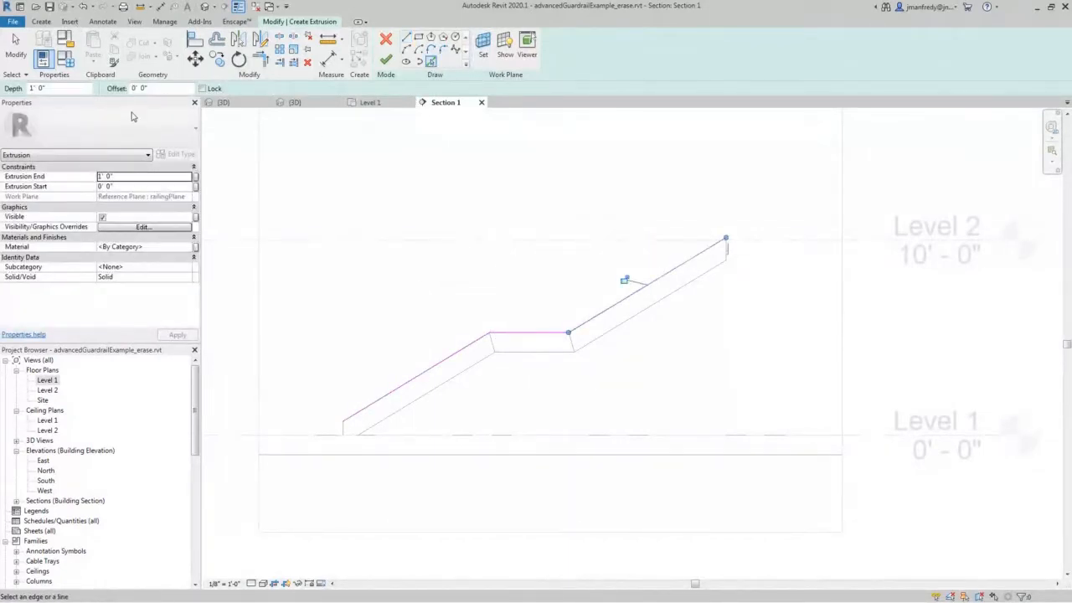
# Add parallel sketch lines offset 3' above the lower stringer, landing and upper stringer edges using Pick Lines
pyautogui.click(165, 87)
pyautogui.write('3')
pyautogui.click(418, 376)
pyautogui.click(503, 332)
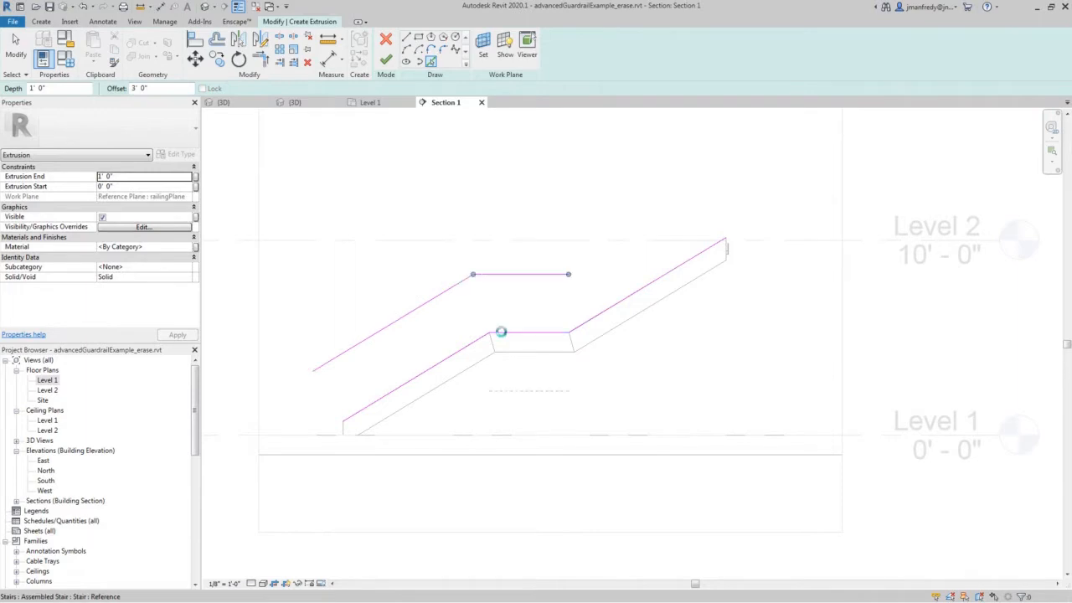
pyautogui.click(589, 320)
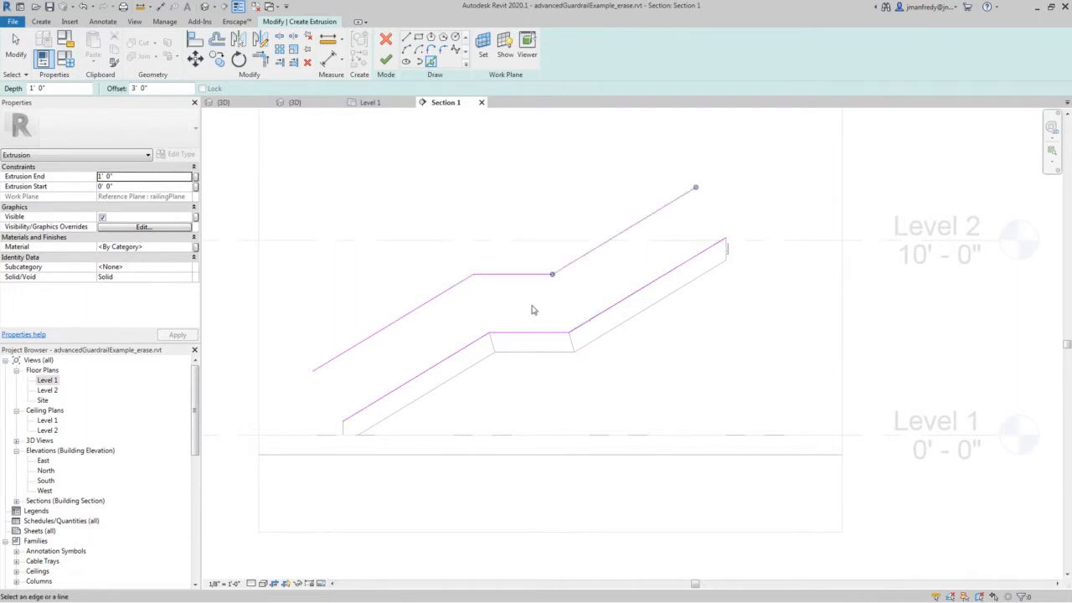
# Close the sketch's lower end with a zero-offset line joining the ends of the upper and lower sloped lines
pyautogui.scroll(3, 327, 431)
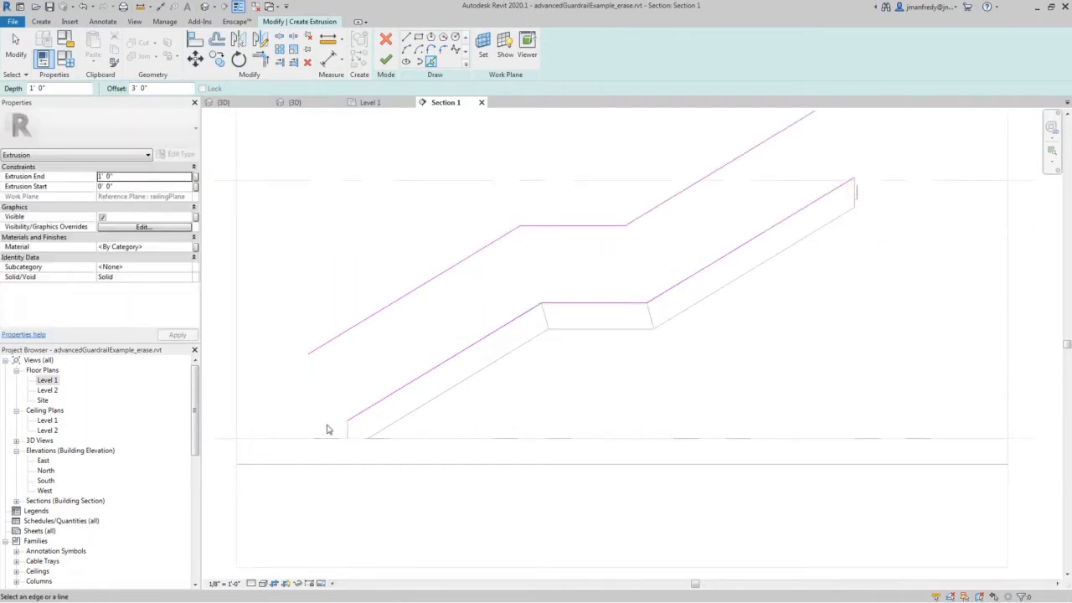
pyautogui.click(405, 37)
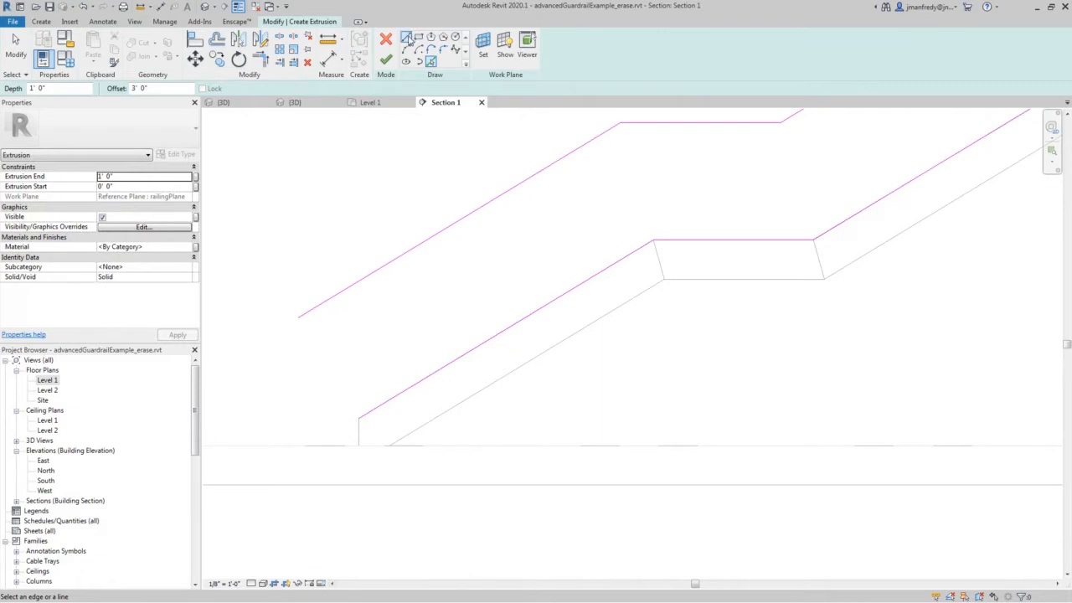
pyautogui.click(298, 318)
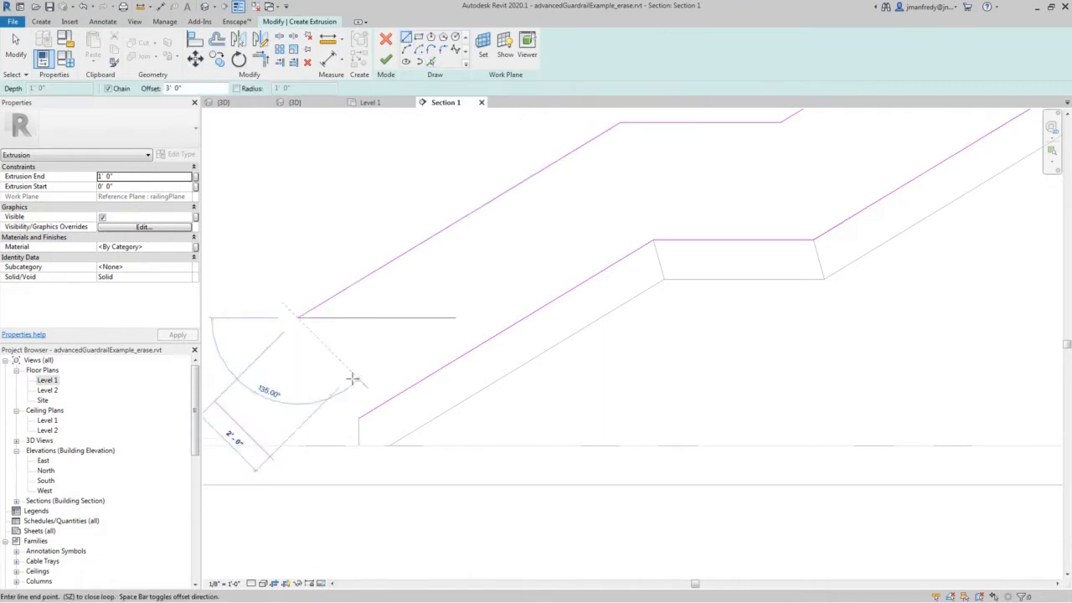
pyautogui.click(360, 417)
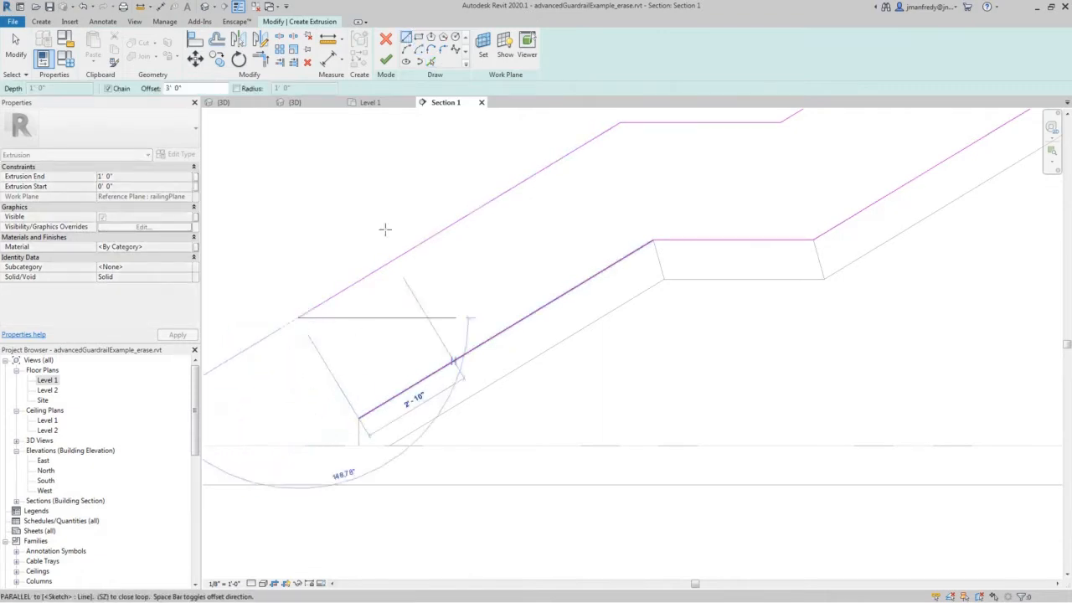
pyautogui.click(174, 88)
pyautogui.write('0')
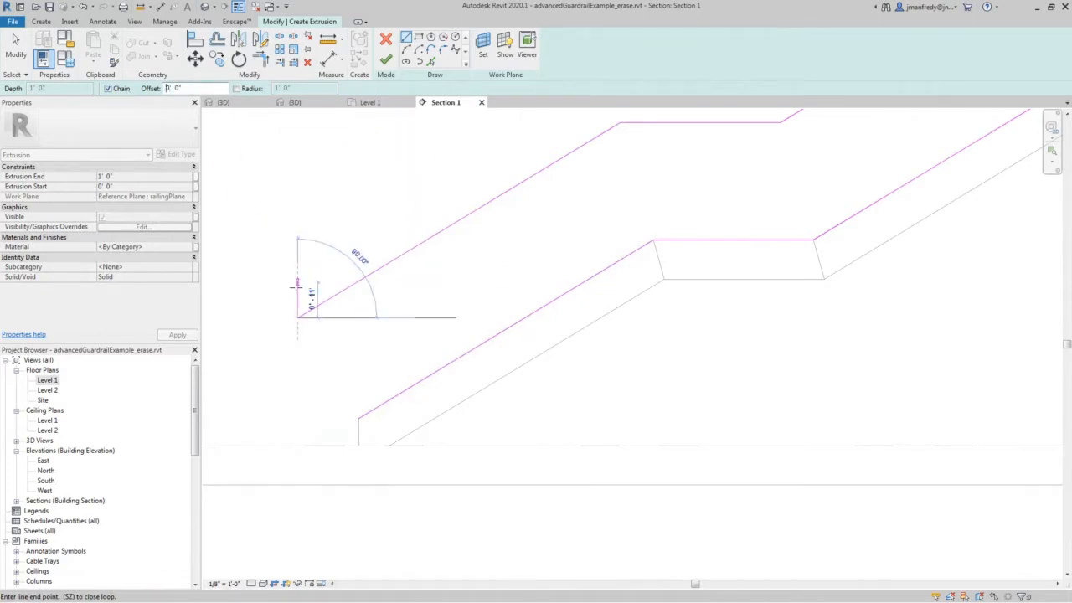
pyautogui.press('Escape')
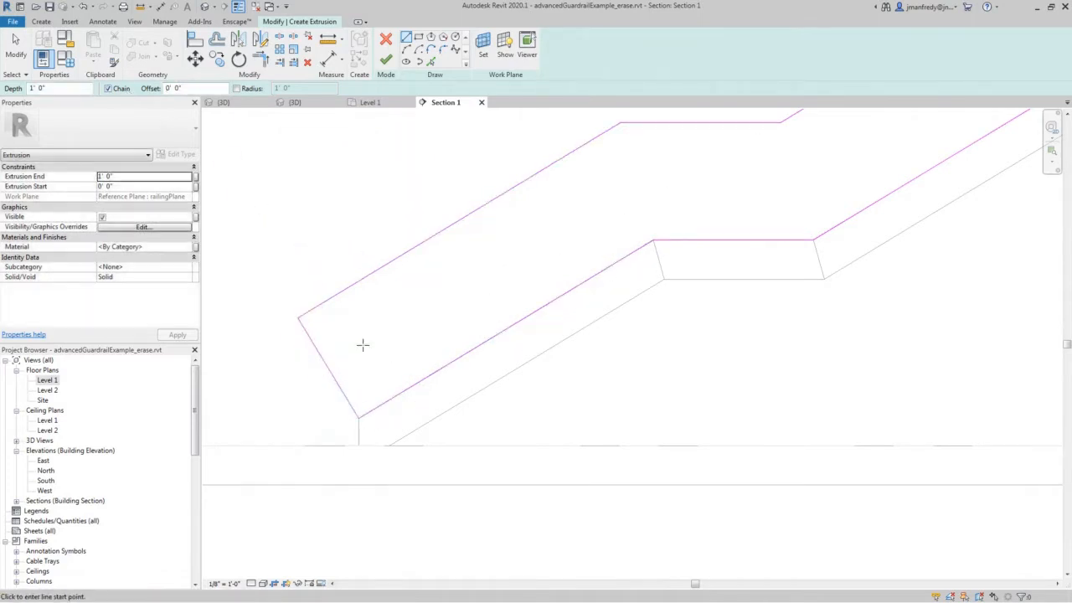
# Draw a 1'-0" horizontal line outward from the upper end of the stringer line, followed by a vertical line upward past the guardrail height
pyautogui.scroll(-2, 360, 358)
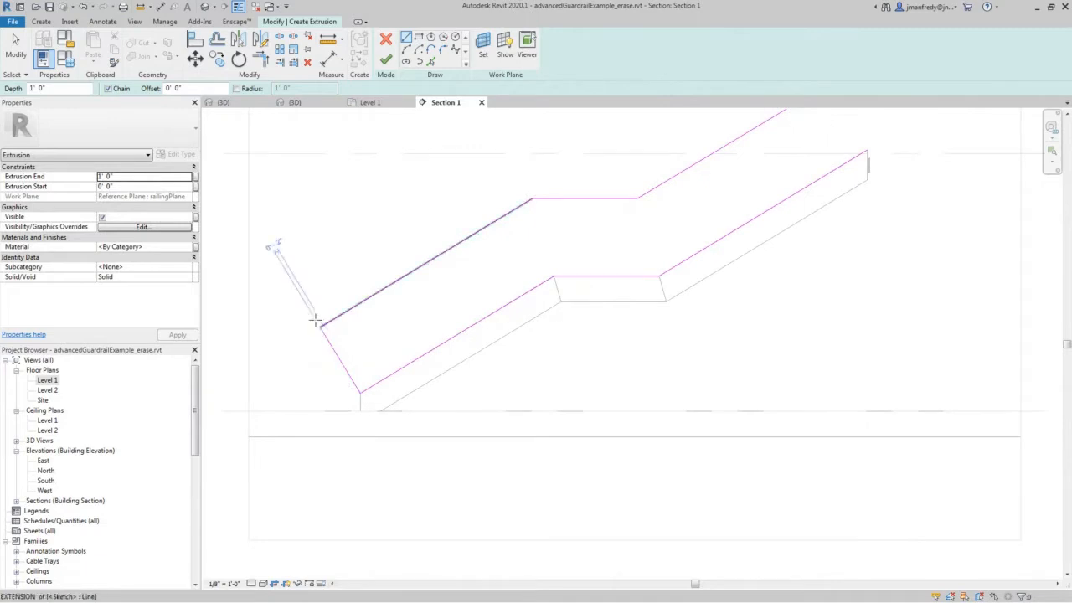
pyautogui.moveTo(742, 203); pyautogui.dragTo(636, 315, button='middle')
pyautogui.scroll(2, 771, 243)
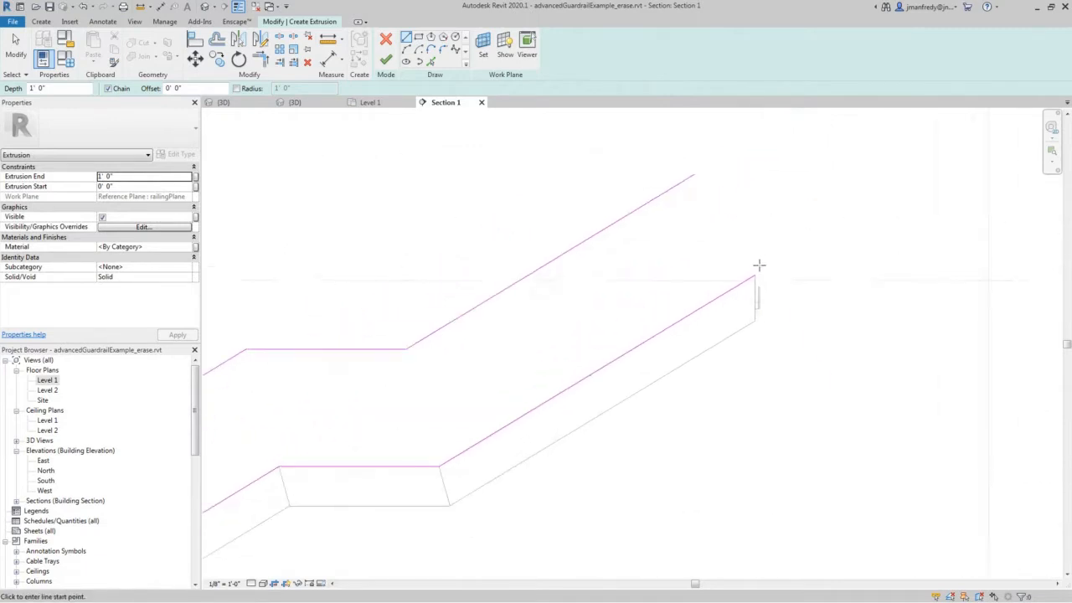
pyautogui.click(759, 275)
pyautogui.click(794, 275)
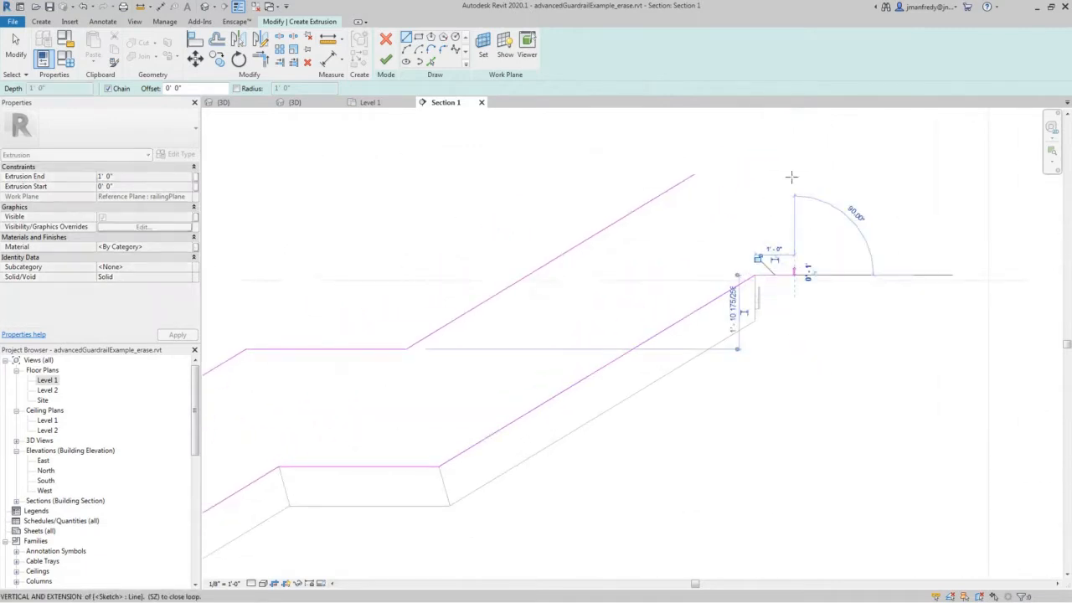
pyautogui.click(794, 144)
pyautogui.press('Escape')
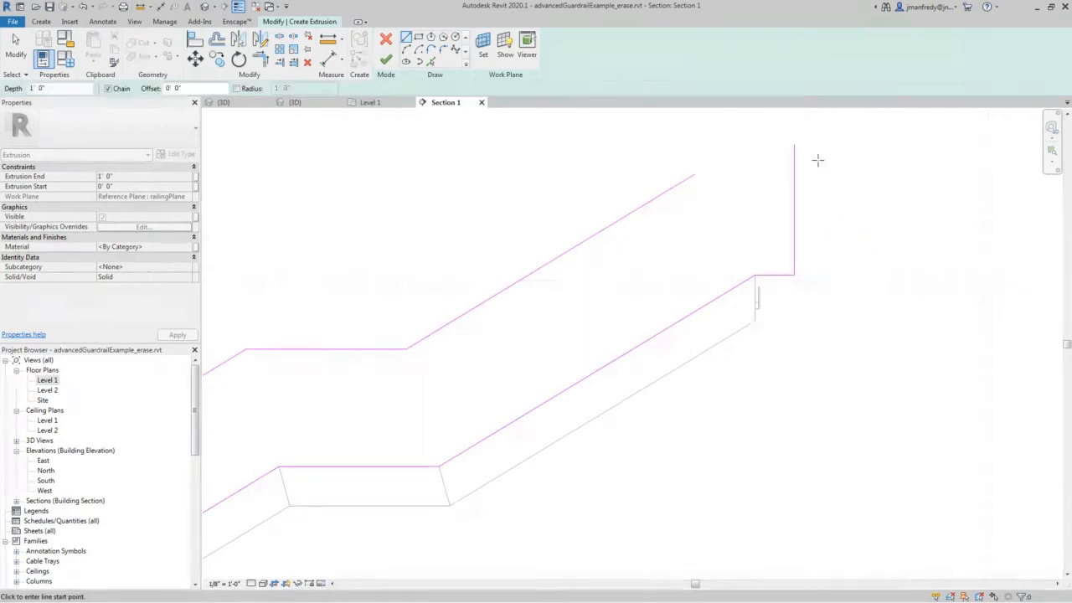
pyautogui.press('Escape')
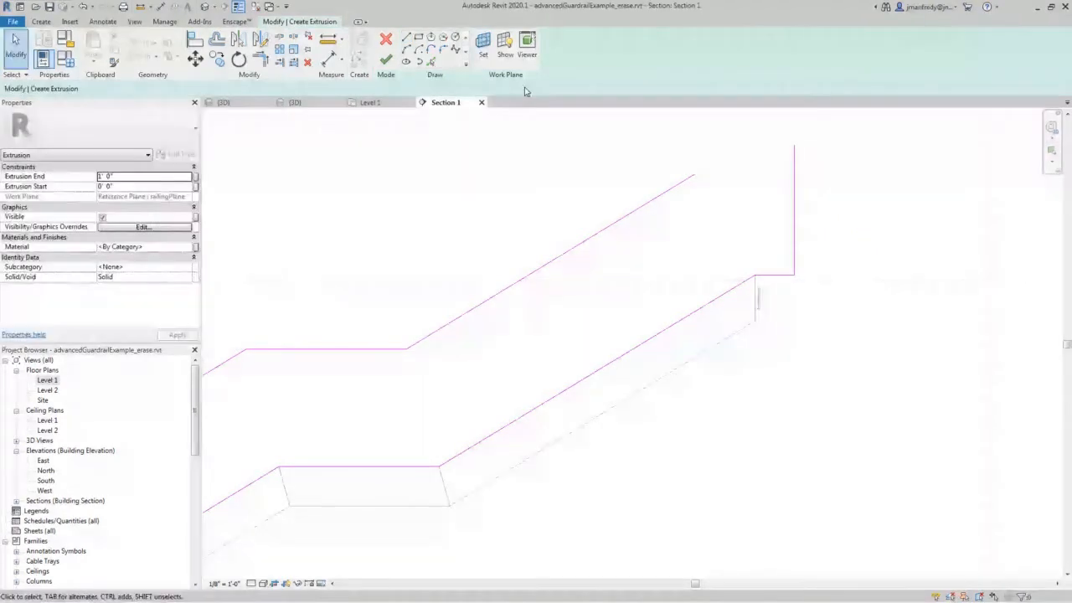
# Offset the short horizontal line 3' upward and trim its corners to the sloped top line and the vertical end line
pyautogui.click(430, 61)
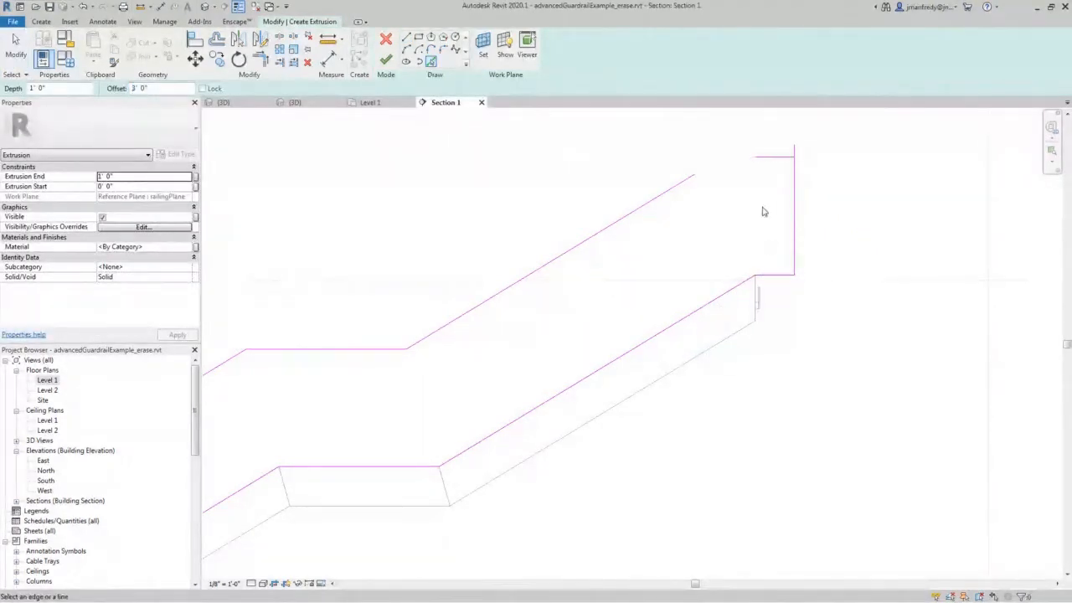
pyautogui.press('Escape')
pyautogui.press('t')
pyautogui.press('r')
pyautogui.click(695, 181)
pyautogui.click(785, 160)
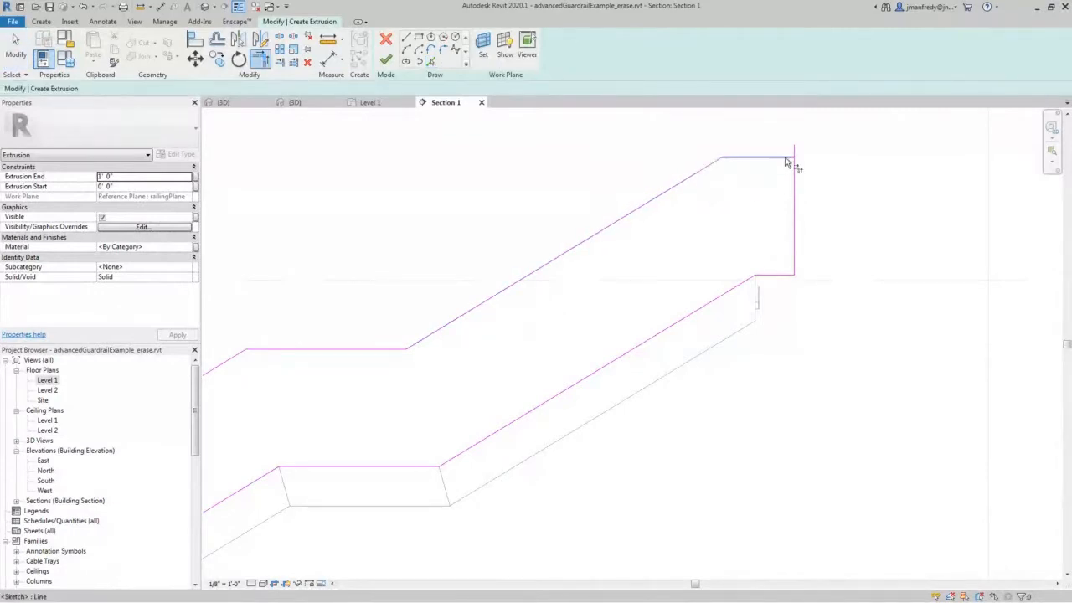
pyautogui.click(794, 173)
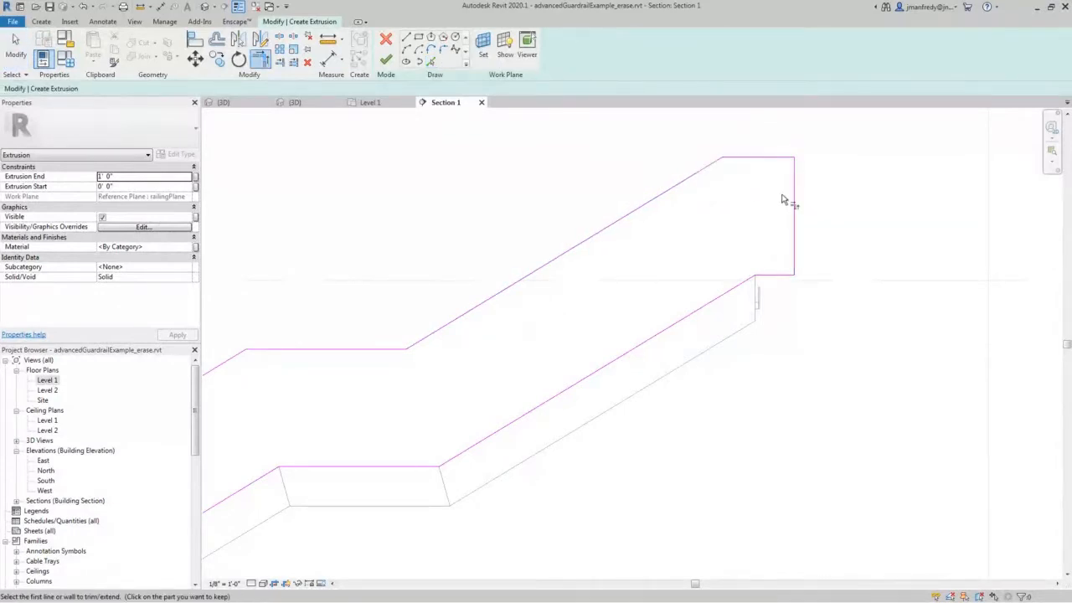
# Finish the closed extrusion sketch and complete the in-place railing model
pyautogui.scroll(-2, 802, 263)
pyautogui.moveTo(711, 465); pyautogui.dragTo(778, 411, button='middle')
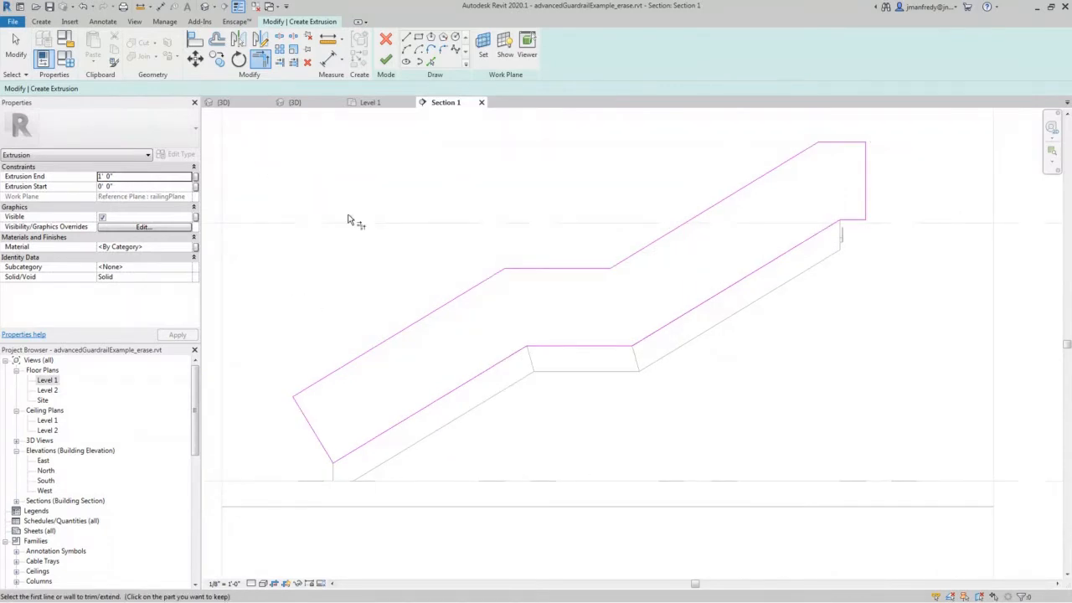
pyautogui.click(386, 60)
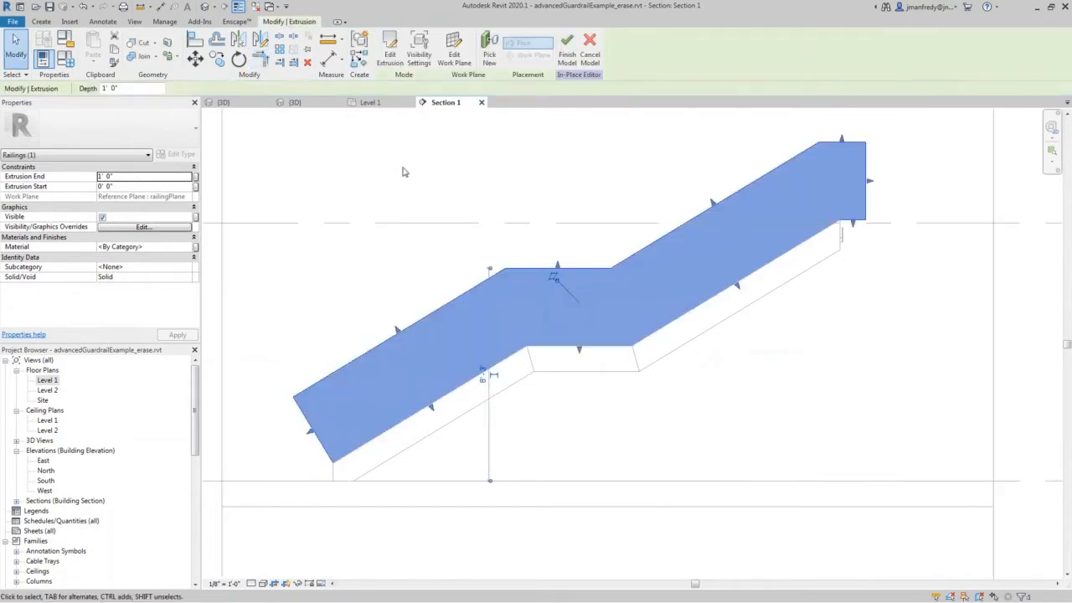
pyautogui.click(565, 61)
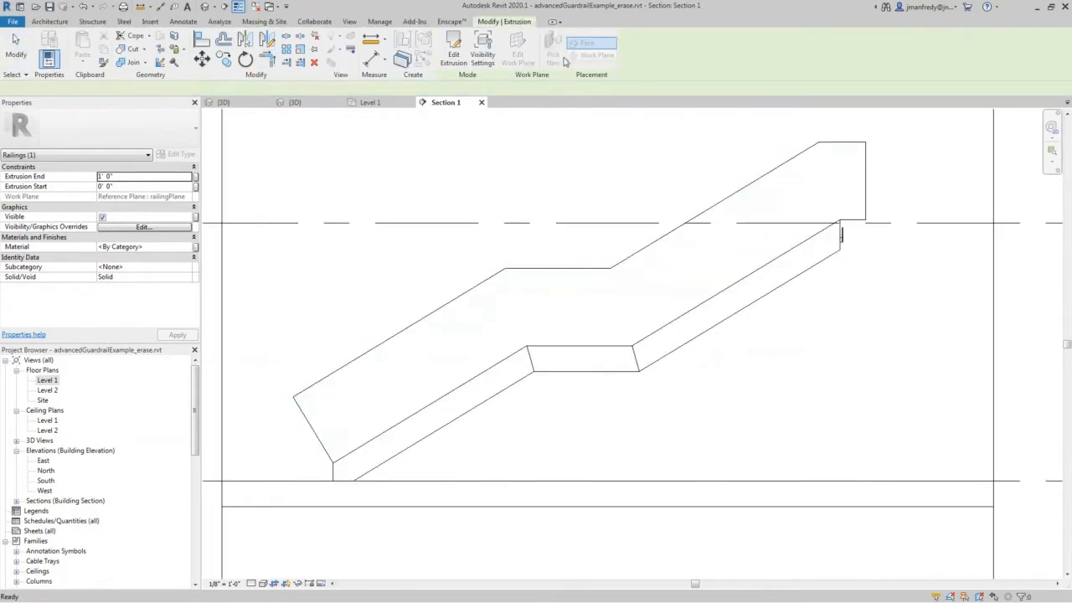
# Examine the extruded guardrail and its fit along the stair from several angles in the 3D view
pyautogui.click(205, 7)
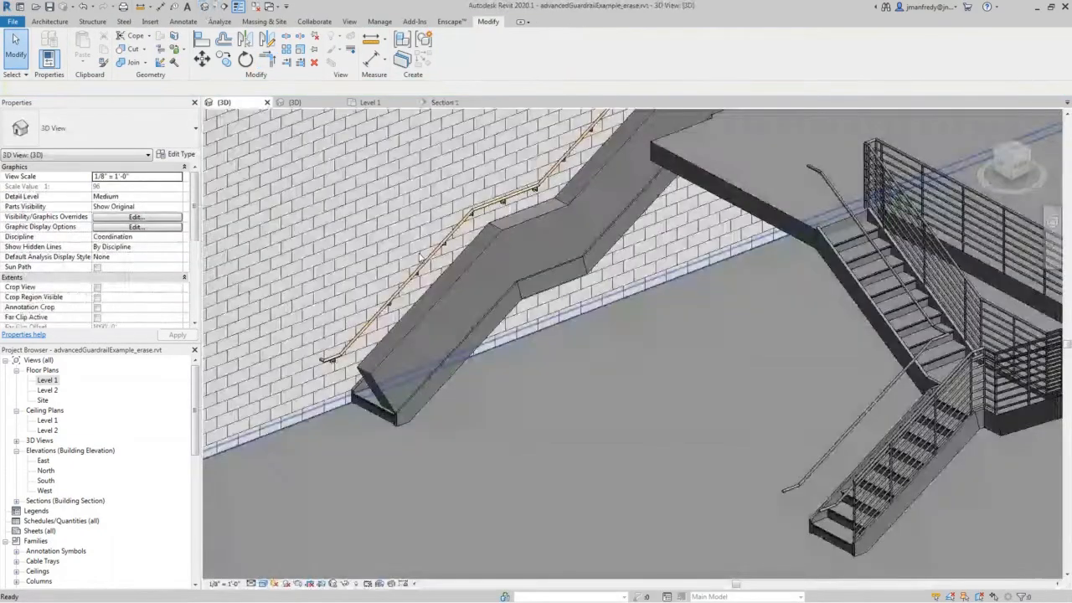
pyautogui.keyDown('shift'); pyautogui.moveTo(494, 360); pyautogui.dragTo(524, 360, button='middle'); pyautogui.keyUp('shift')
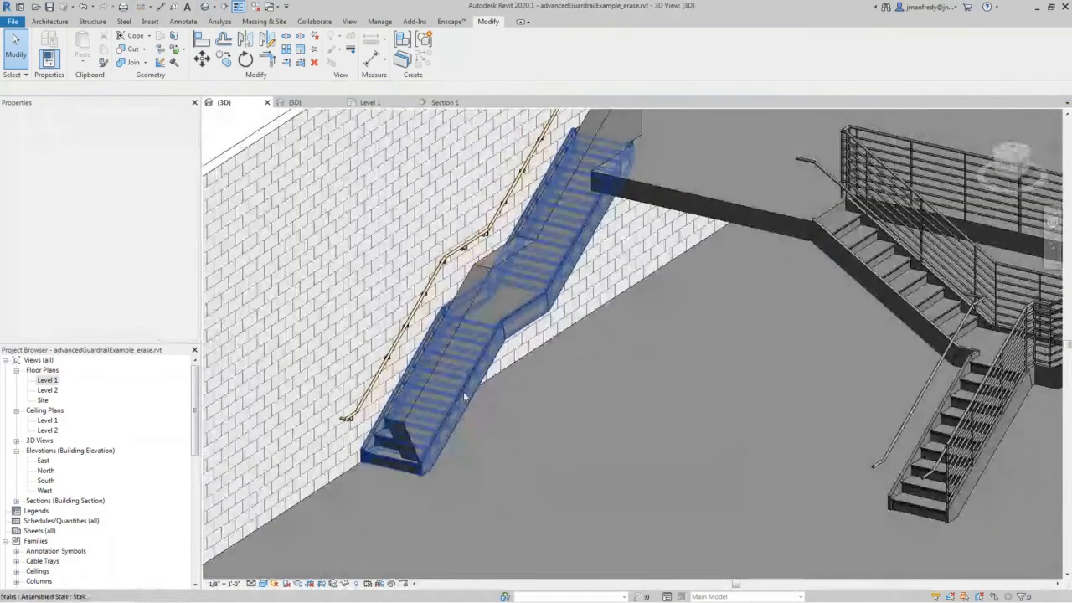
pyautogui.click(463, 391)
pyautogui.keyDown('shift'); pyautogui.moveTo(510, 431); pyautogui.dragTo(546, 397, button='middle'); pyautogui.keyUp('shift')
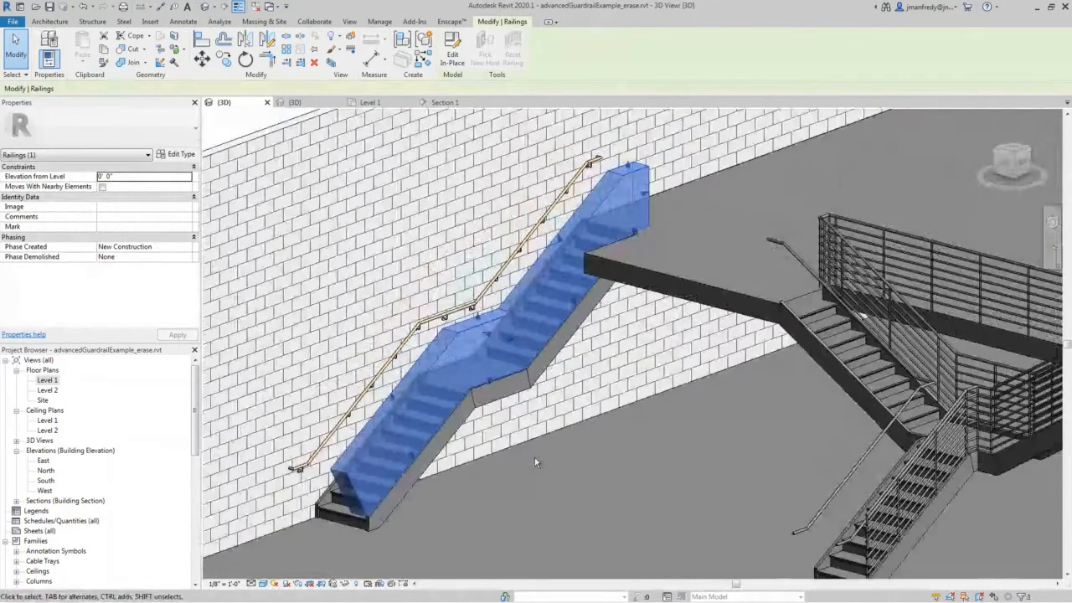
pyautogui.keyDown('shift'); pyautogui.moveTo(534, 458); pyautogui.dragTo(388, 492, button='middle'); pyautogui.keyUp('shift')
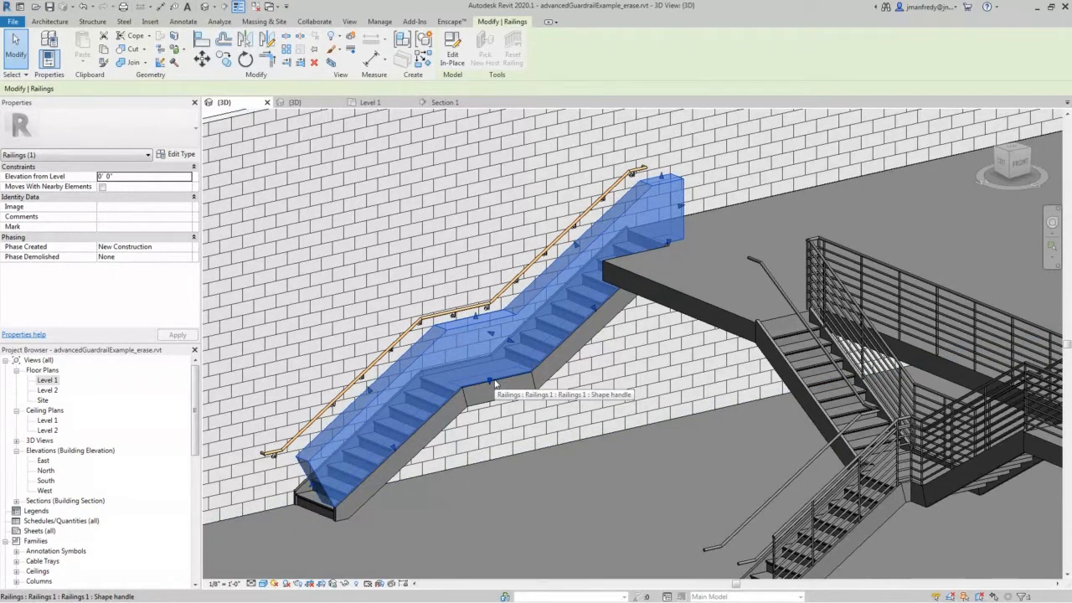
pyautogui.press('Escape')
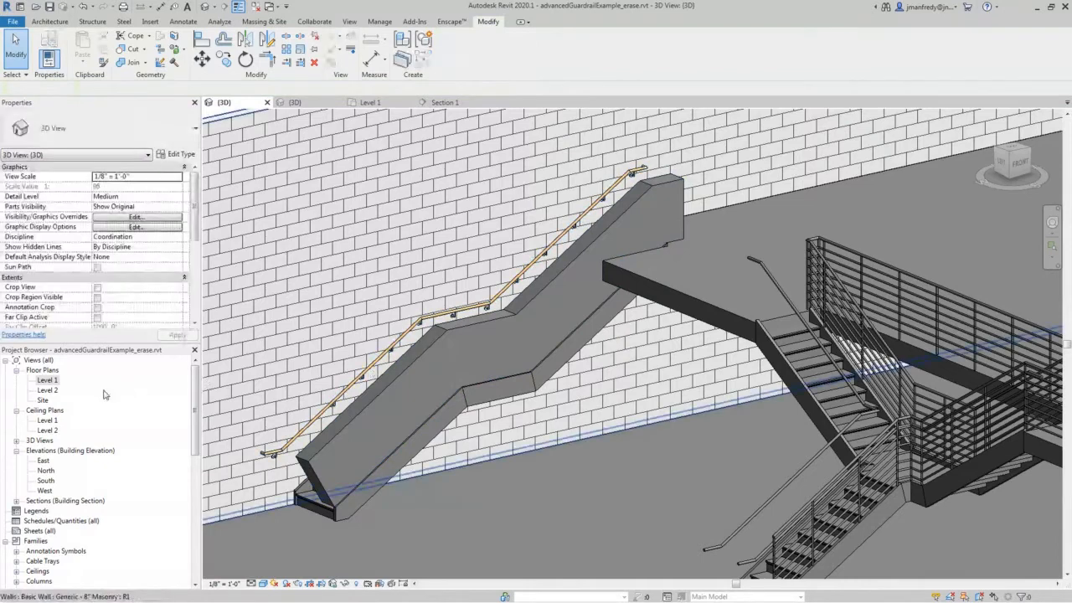
# Return to the Section 1 view by way of the Level 1 plan and reopen the guardrail for in-place editing
pyautogui.doubleClick(47, 380)
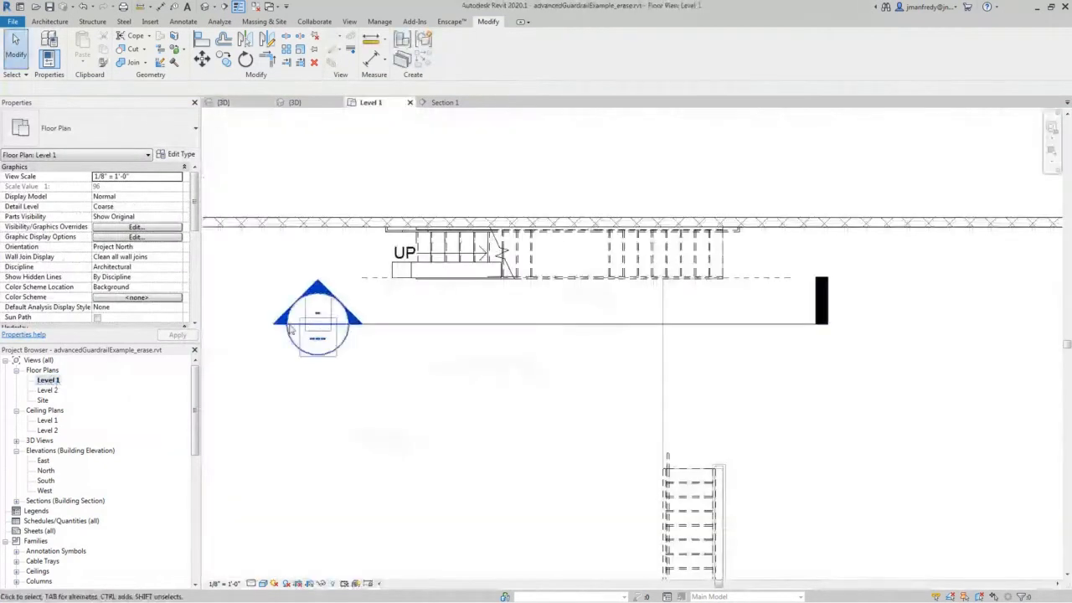
pyautogui.doubleClick(314, 289)
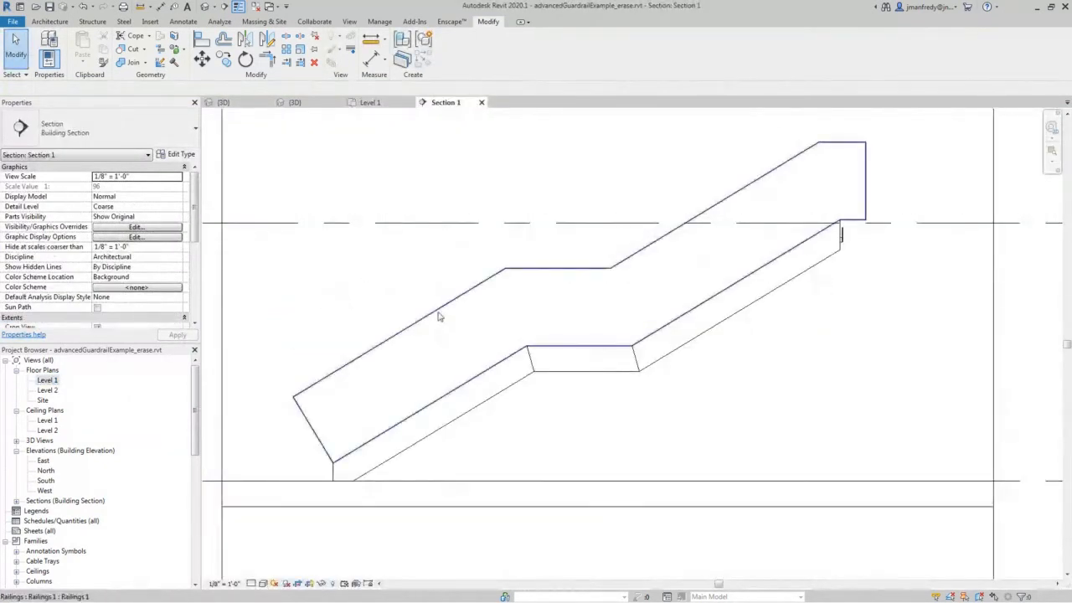
pyautogui.moveTo(418, 281); pyautogui.dragTo(438, 262, button='middle')
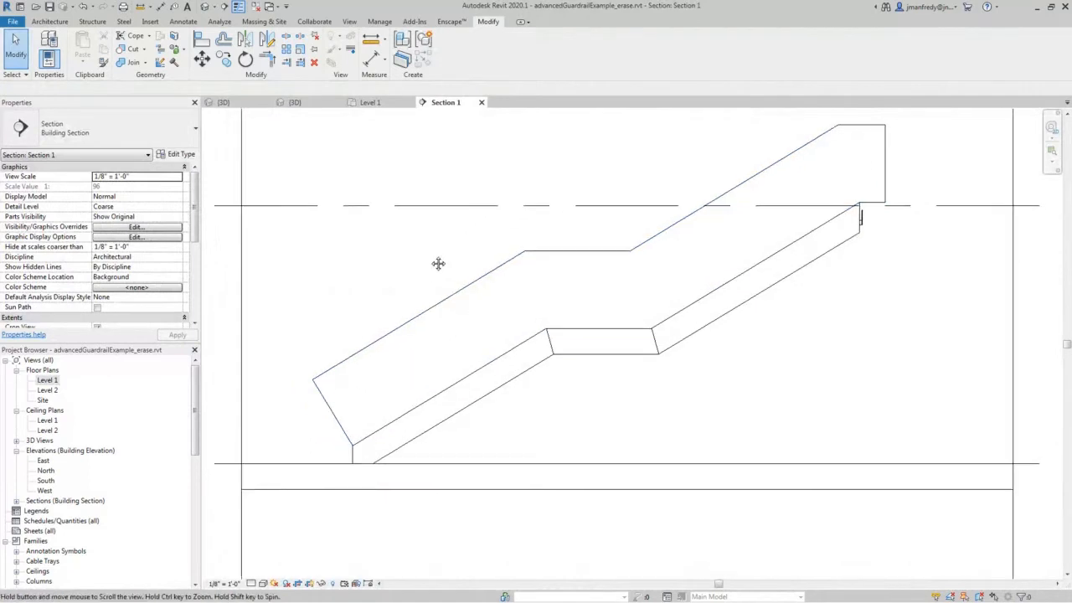
pyautogui.click(377, 346)
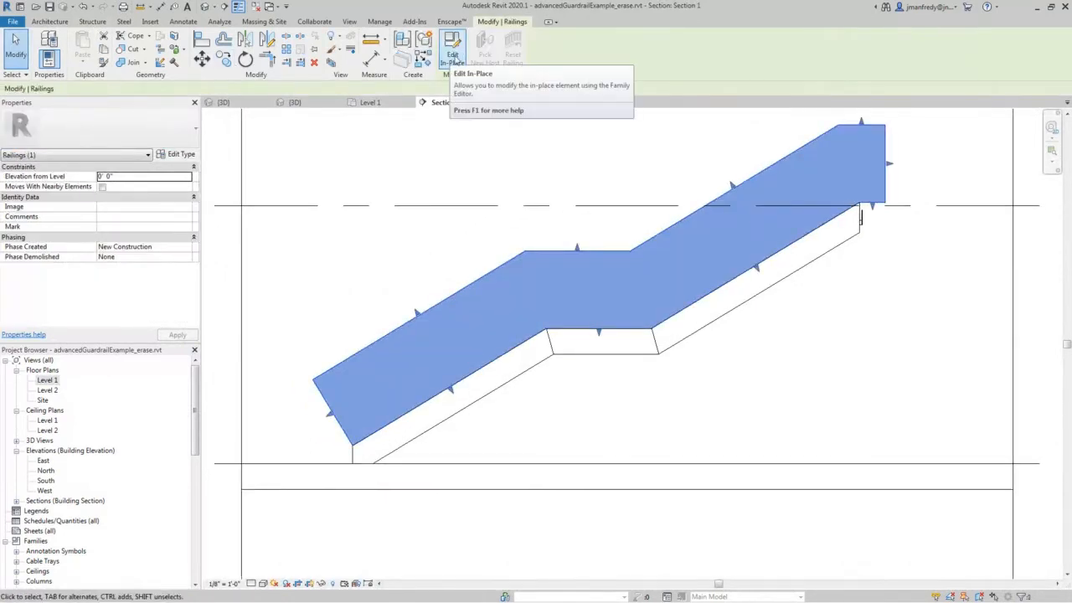
pyautogui.click(453, 57)
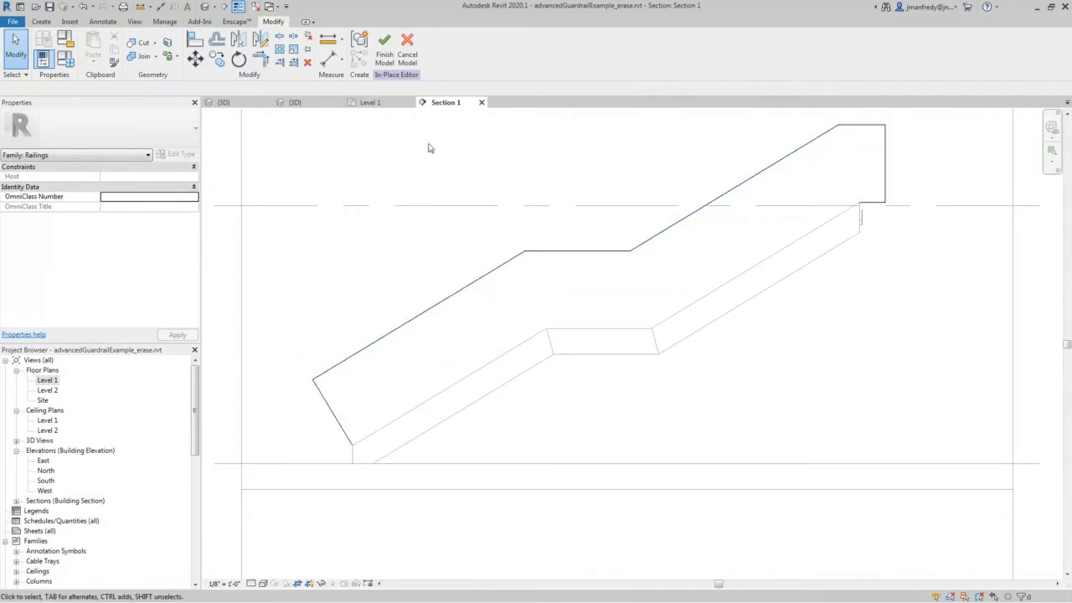
# Start a sweep and pick the guardrail's sloped lower end, all top edges and vertical upper end as its path
pyautogui.click(41, 22)
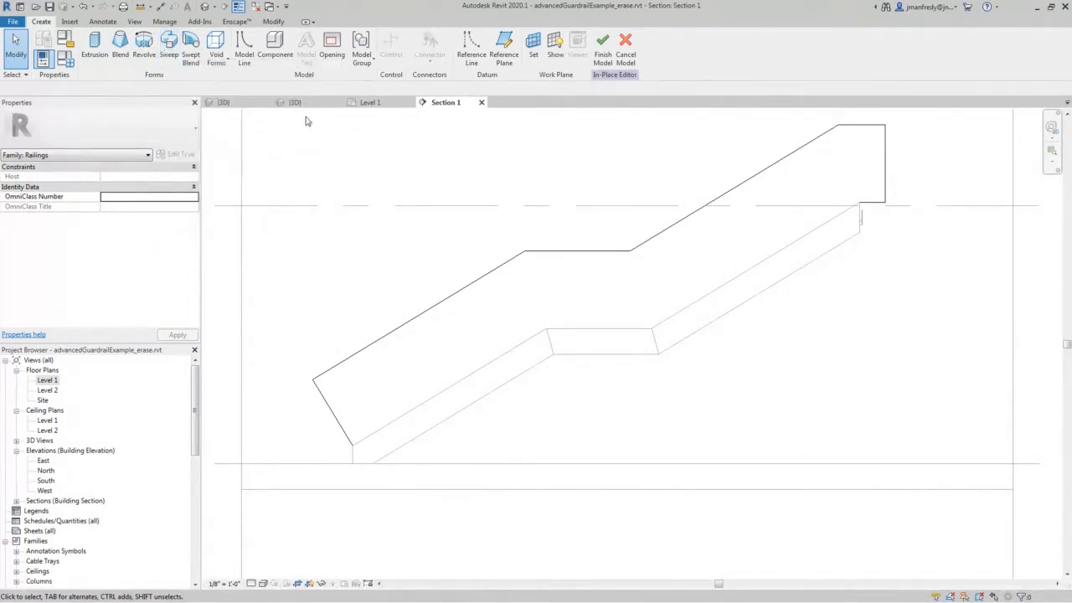
pyautogui.click(175, 52)
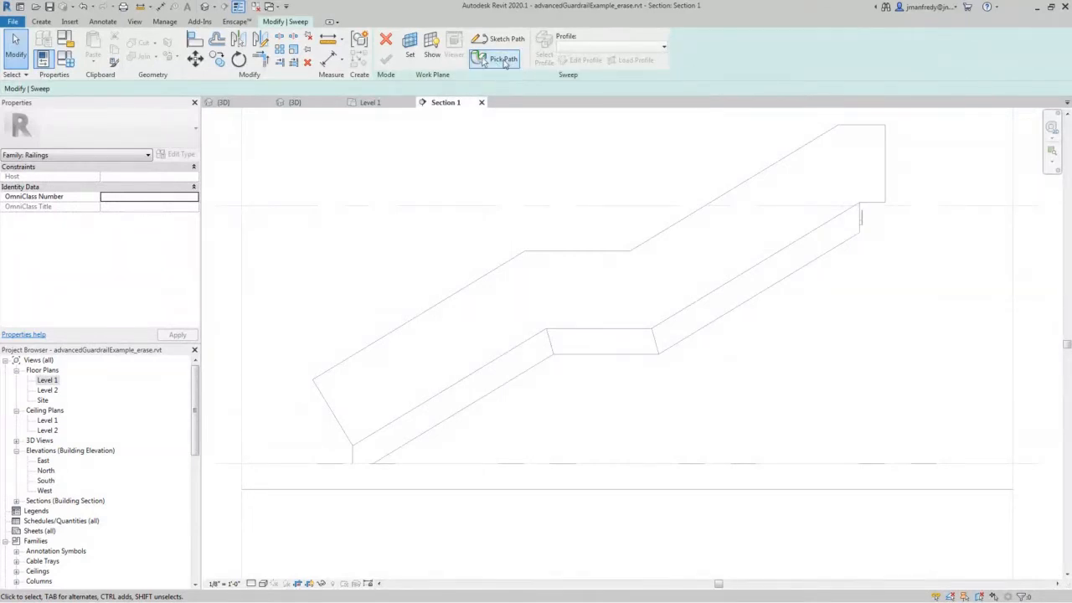
pyautogui.click(494, 59)
pyautogui.click(345, 426)
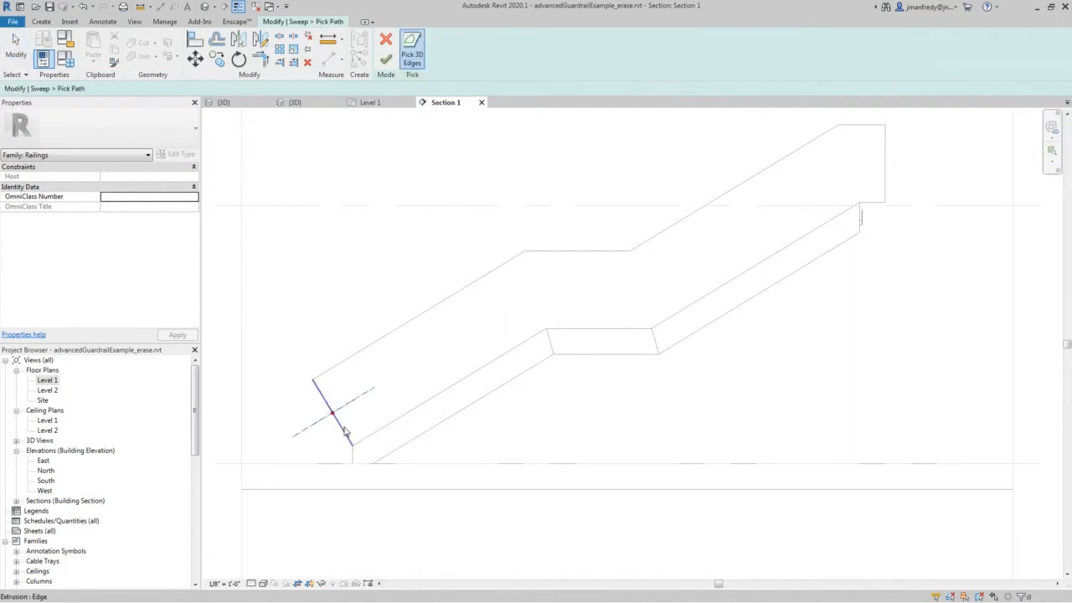
pyautogui.click(388, 333)
pyautogui.click(590, 250)
pyautogui.click(649, 247)
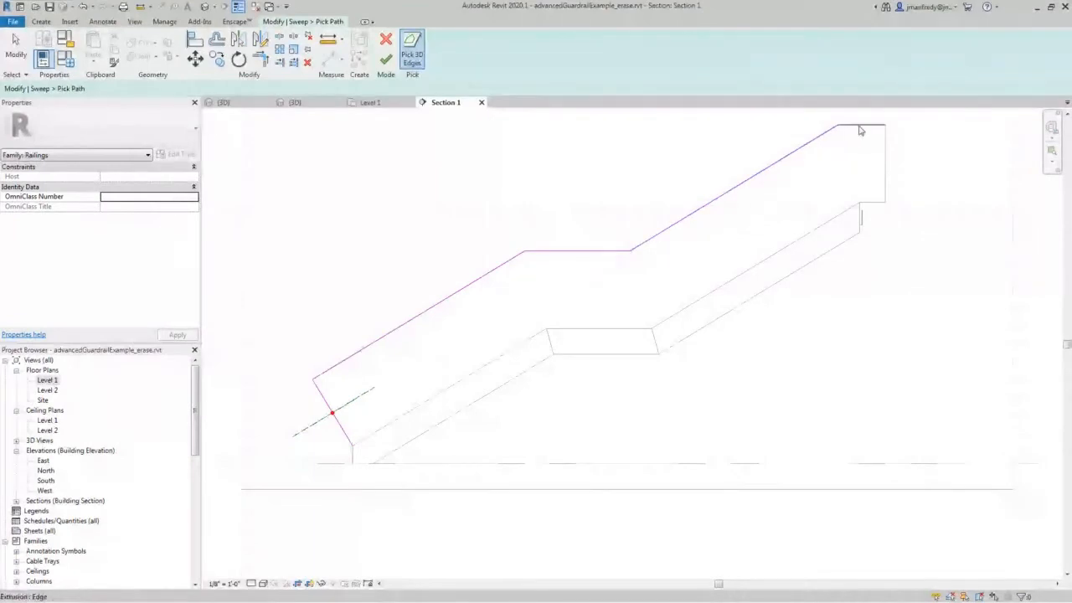
pyautogui.click(859, 126)
pyautogui.click(886, 148)
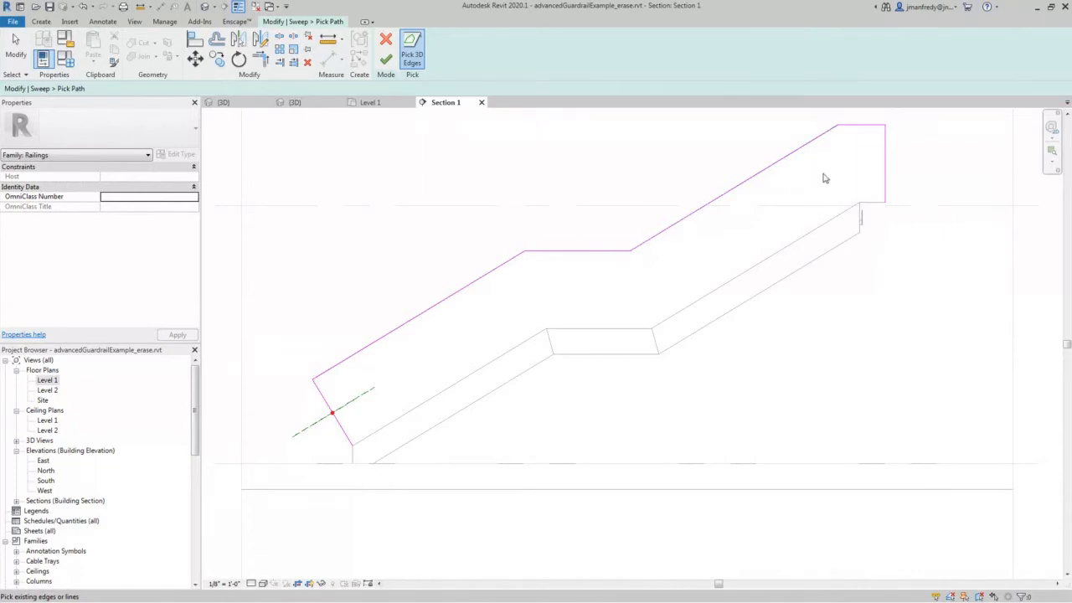
pyautogui.click(385, 59)
# Switch to the 3D view and examine the sweep's profile plane at the guardrail's lower end
pyautogui.moveTo(436, 263)
pyautogui.mouseDown(button='middle')
pyautogui.moveTo(480, 302)
pyautogui.moveTo(463, 286)
pyautogui.mouseUp(button='middle')
pyautogui.click(204, 6)
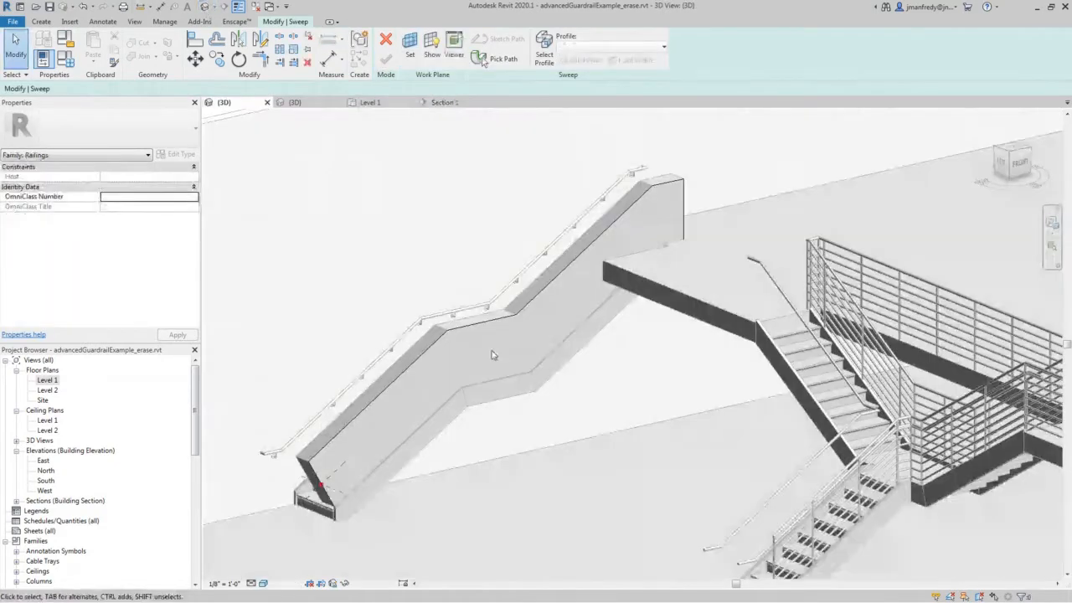
pyautogui.keyDown('shift'); pyautogui.moveTo(465, 387); pyautogui.dragTo(488, 388, button='middle'); pyautogui.keyUp('shift')
pyautogui.scroll(2, 385, 494)
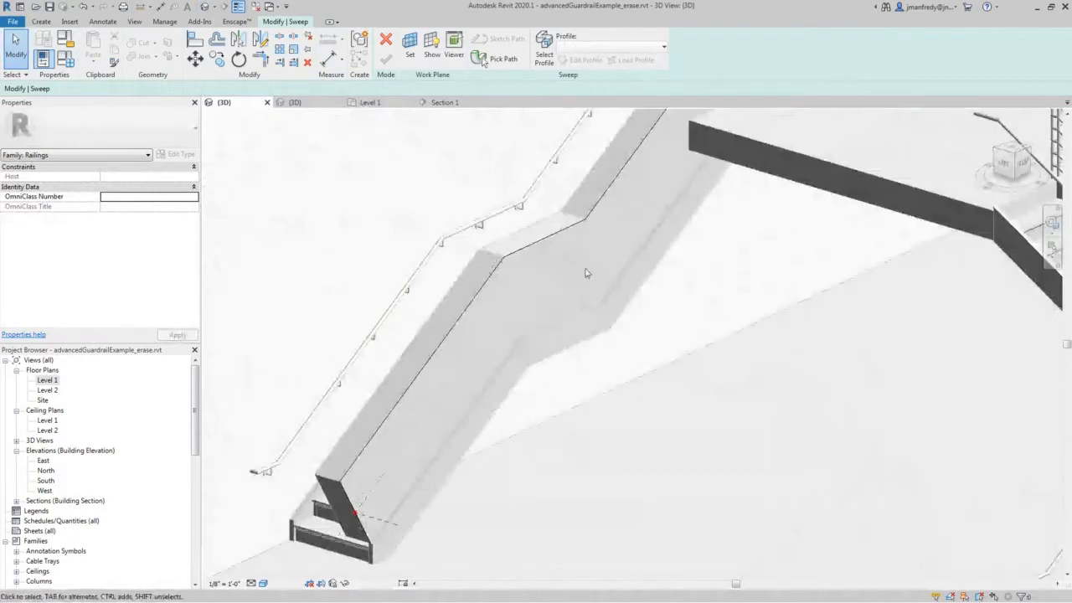
pyautogui.scroll(2, 587, 268)
pyautogui.scroll(-2, 586, 205)
pyautogui.scroll(-3, 541, 234)
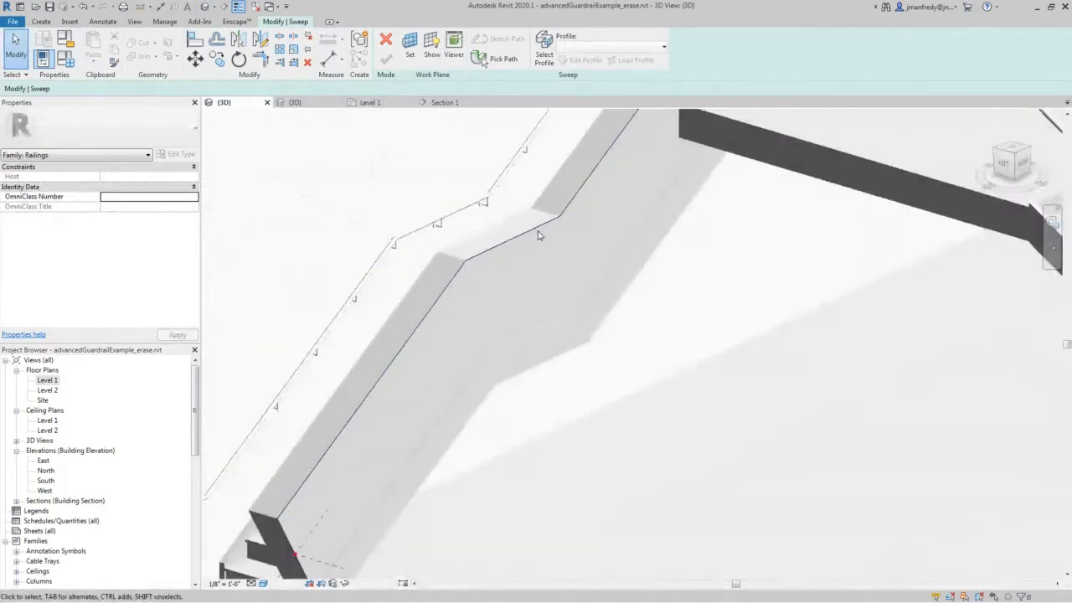
pyautogui.scroll(5, 344, 490)
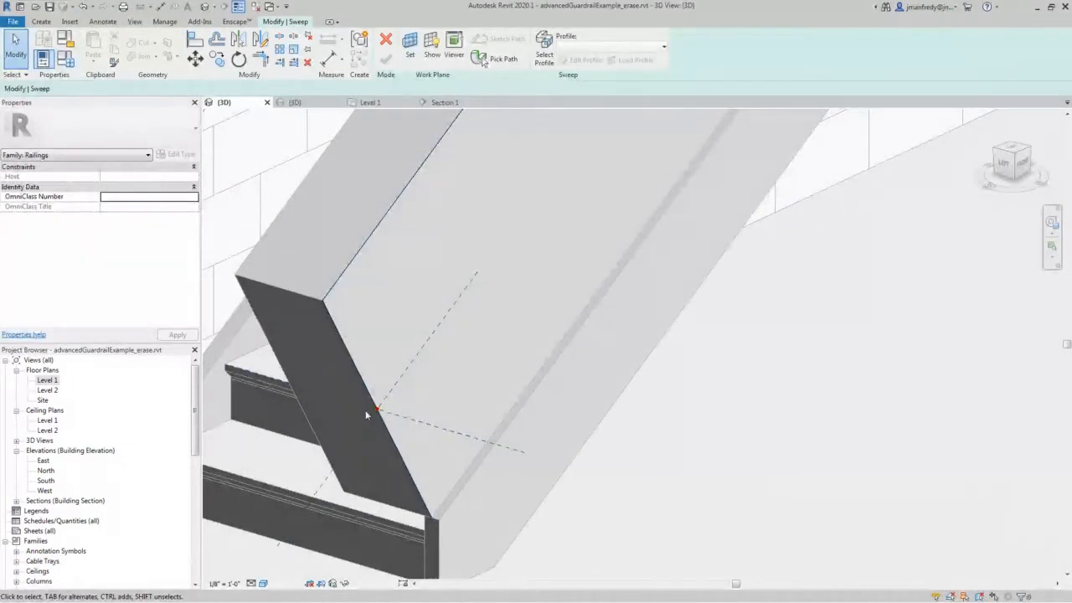
pyautogui.scroll(1, 360, 440)
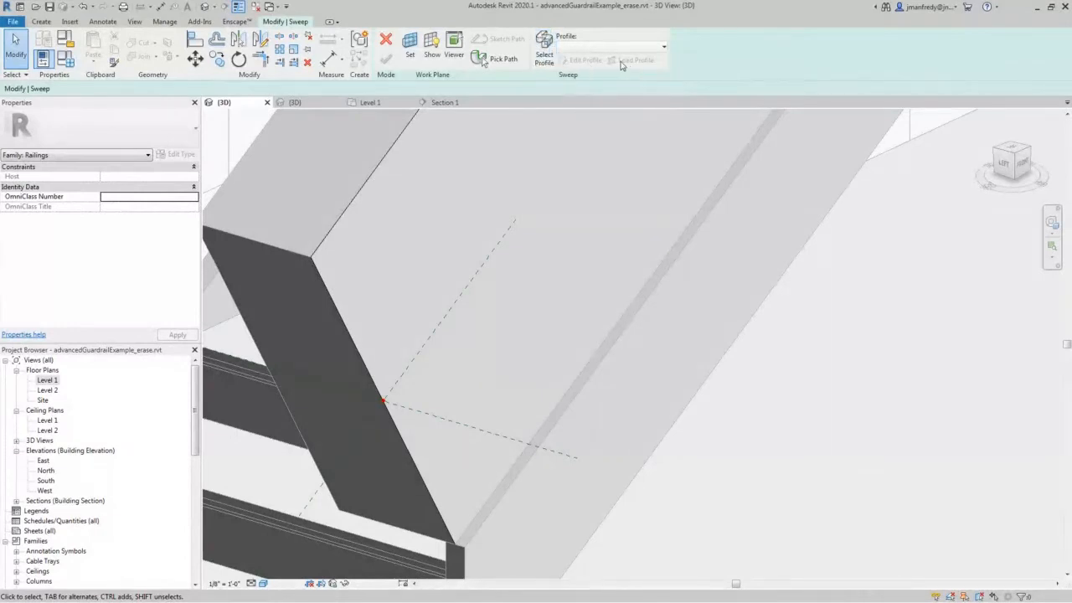
# Select the sweep's profile, review the available profile families and keep the <By Sketch> option
pyautogui.click(545, 50)
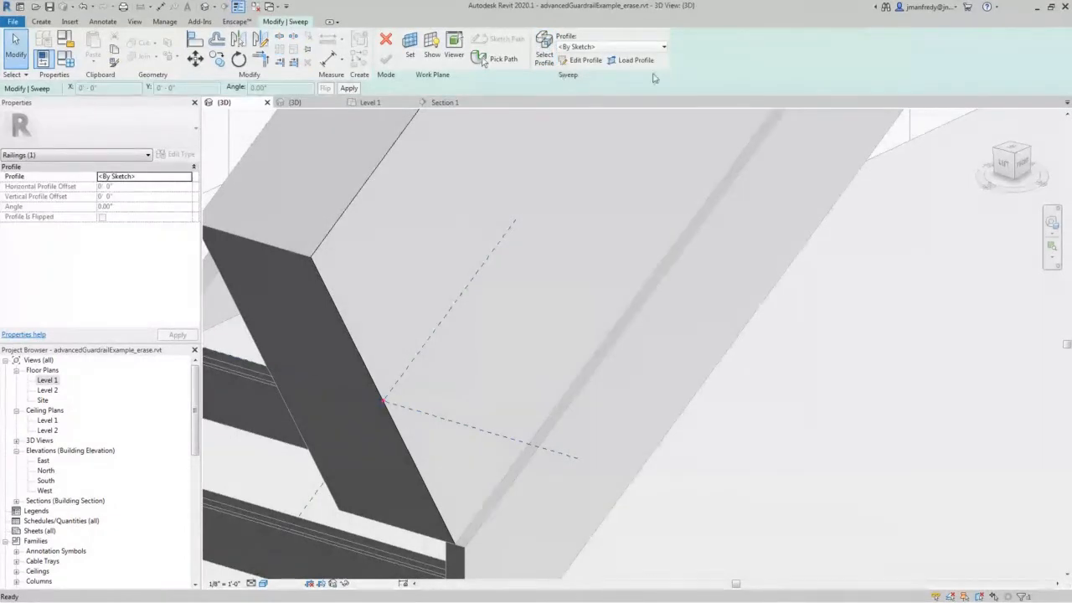
pyautogui.click(662, 47)
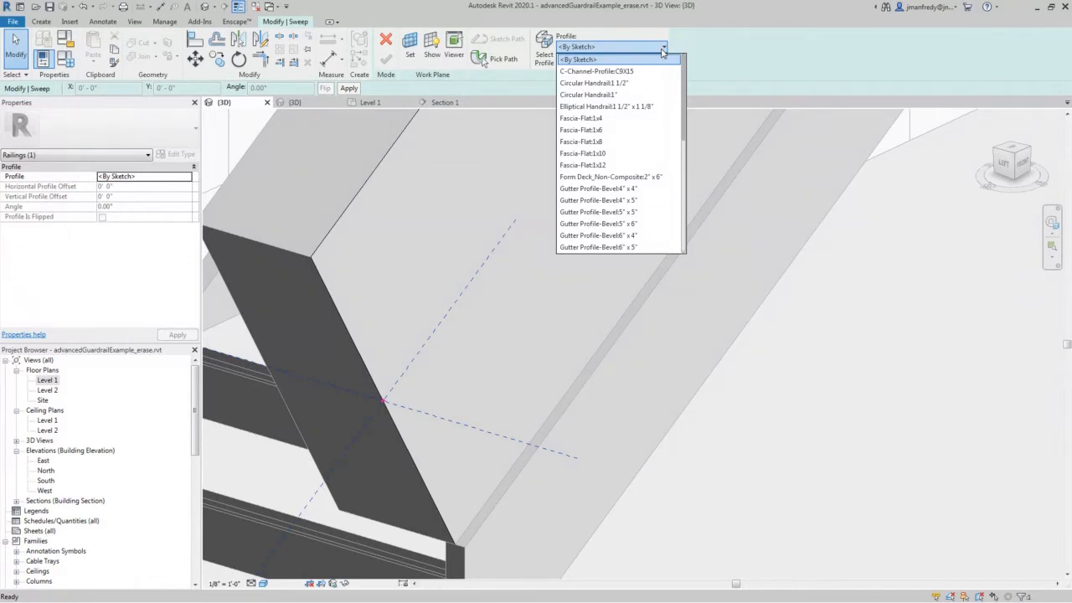
pyautogui.scroll(-7, 633, 167)
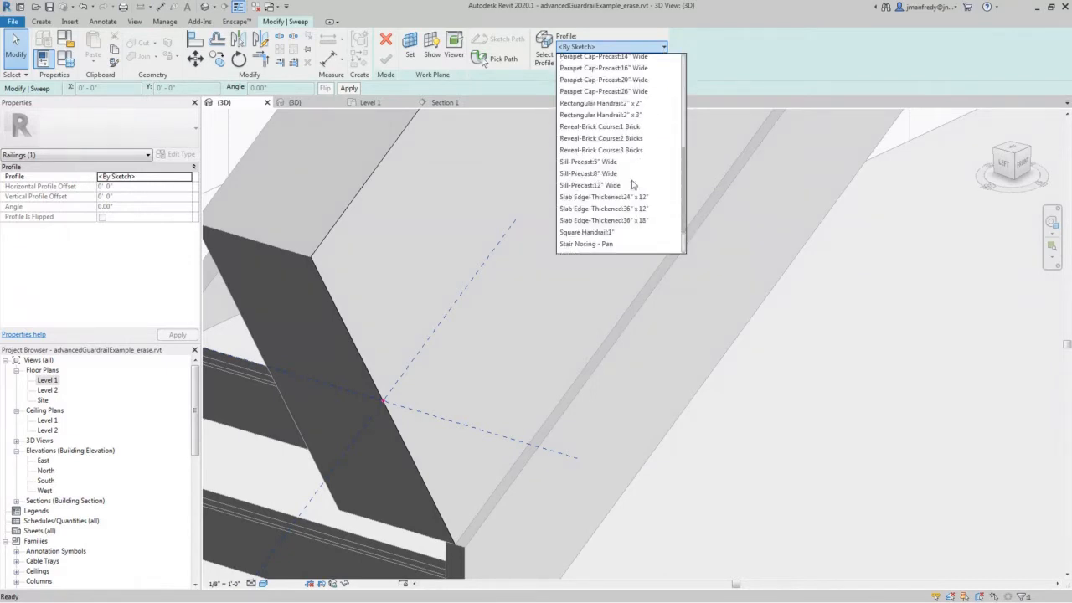
pyautogui.scroll(10, 633, 185)
pyautogui.click(710, 59)
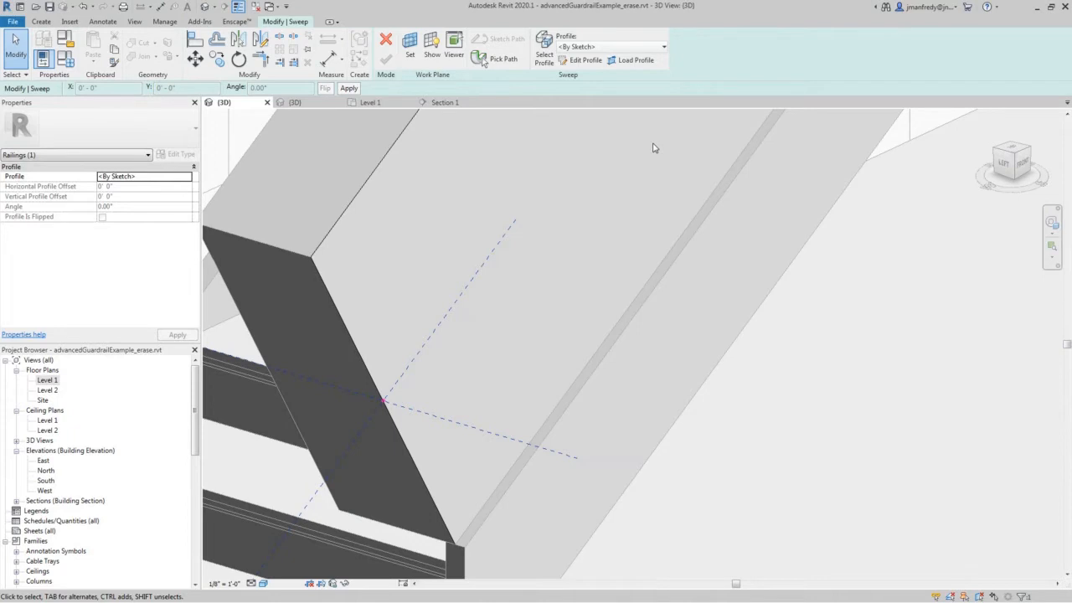
# Edit the sweep profile and sketch a circle of about 1 1/2" radius centred on the path point
pyautogui.scroll(5, 333, 425)
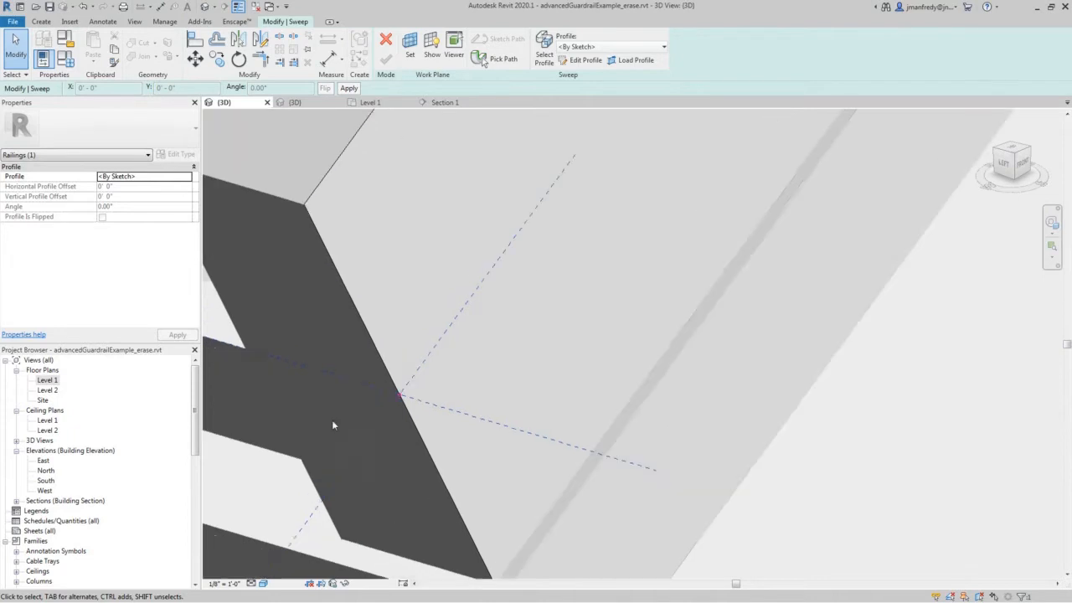
pyautogui.click(583, 60)
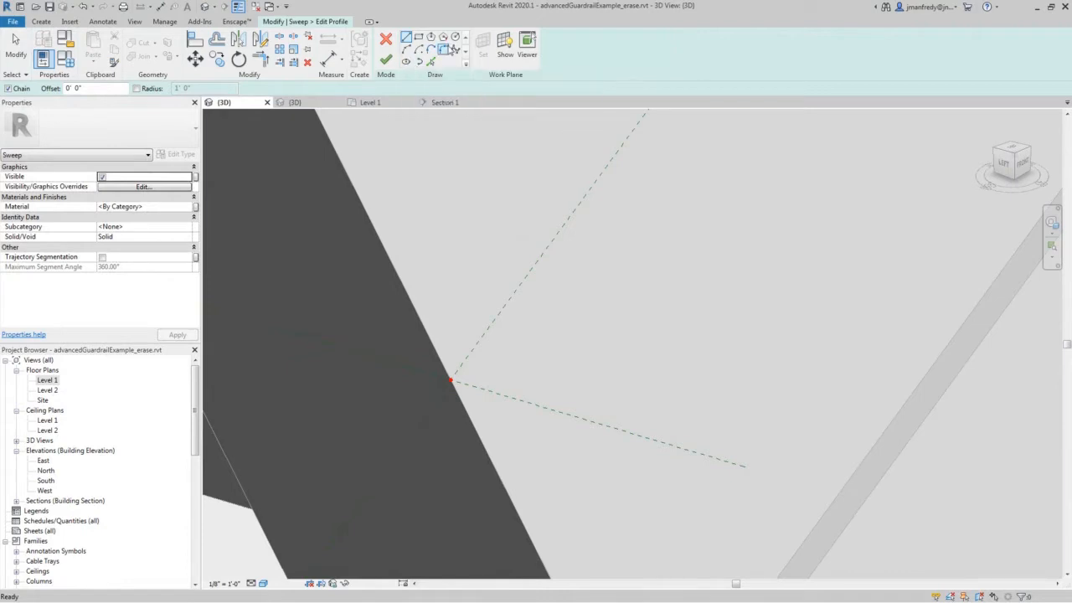
pyautogui.click(455, 37)
pyautogui.click(452, 381)
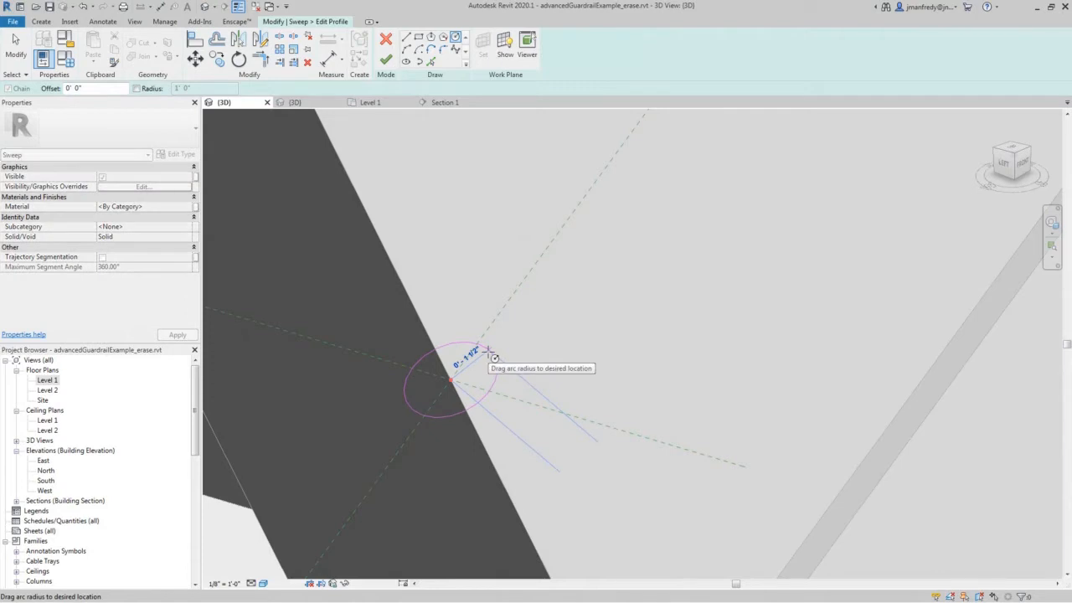
pyautogui.click(489, 352)
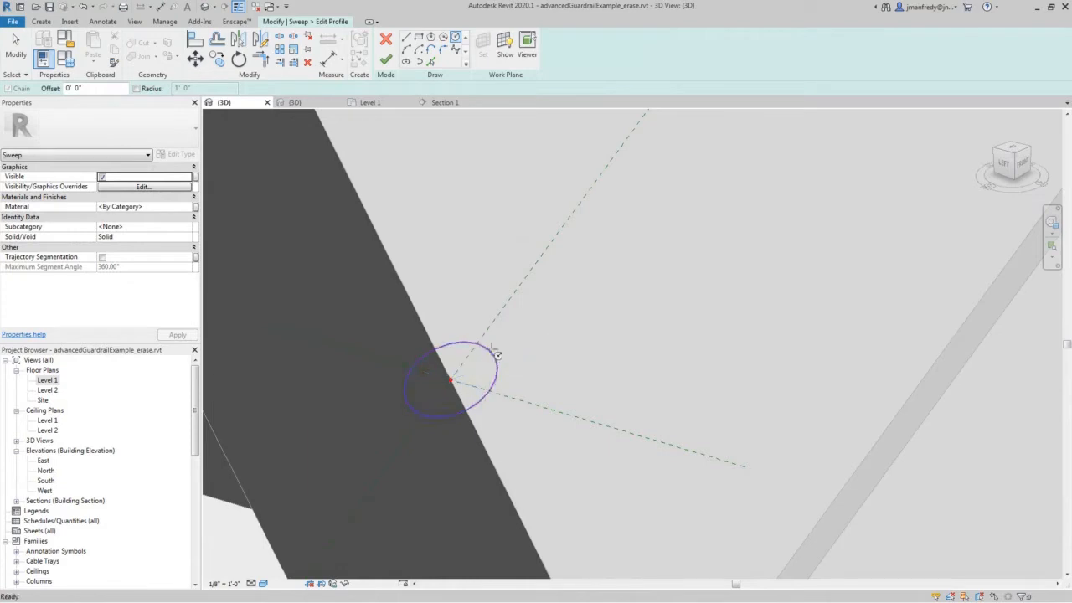
# Set the profile circle's radius to 1"
pyautogui.press('Escape')
pyautogui.press('Escape')
pyautogui.click(494, 359)
pyautogui.click(473, 362)
pyautogui.write('0 1')
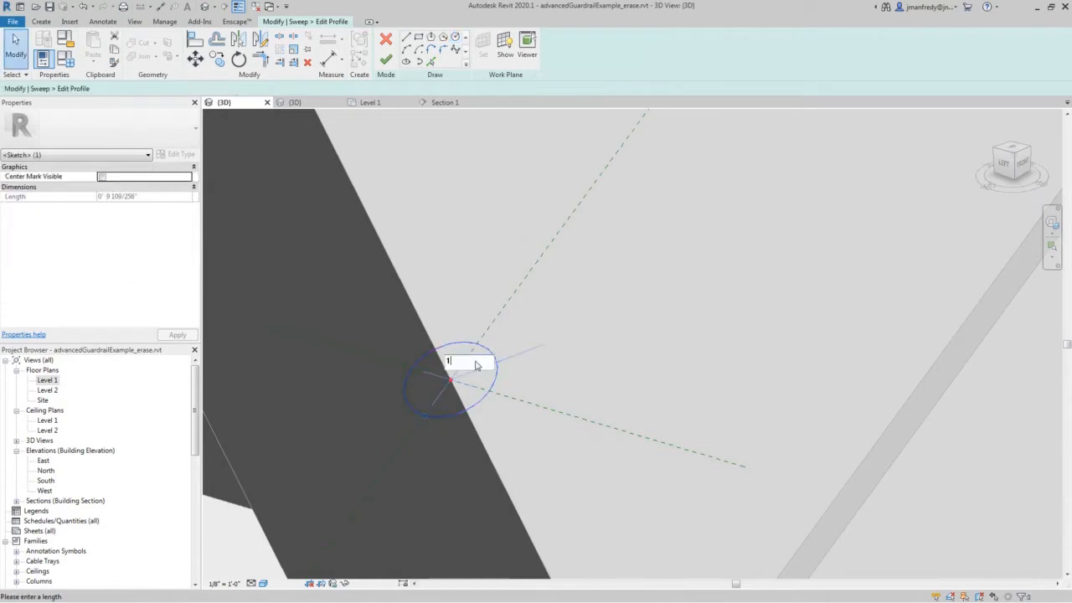
pyautogui.press('Return')
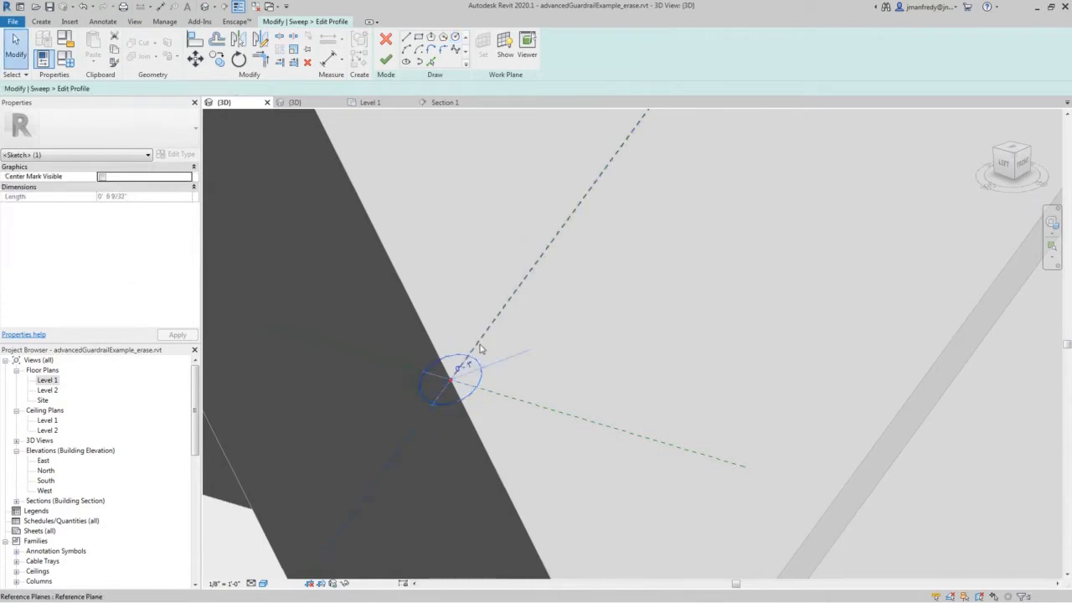
# Finish the circular profile sketch and complete the sweep along the guardrail's edges
pyautogui.scroll(-1, 496, 375)
pyautogui.scroll(-1, 496, 375)
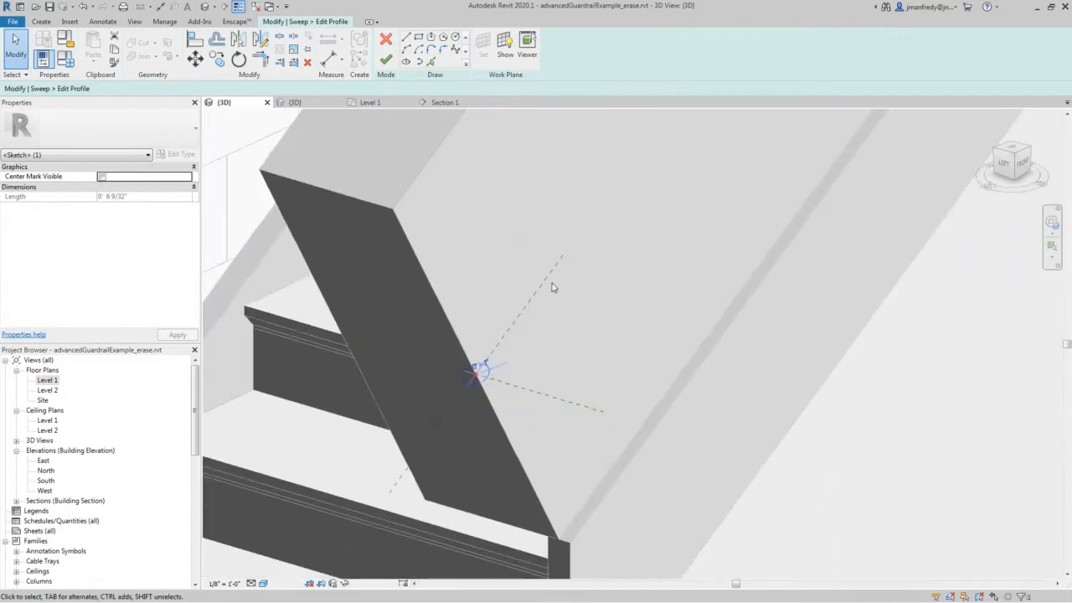
pyautogui.scroll(-1, 553, 280)
pyautogui.click(386, 60)
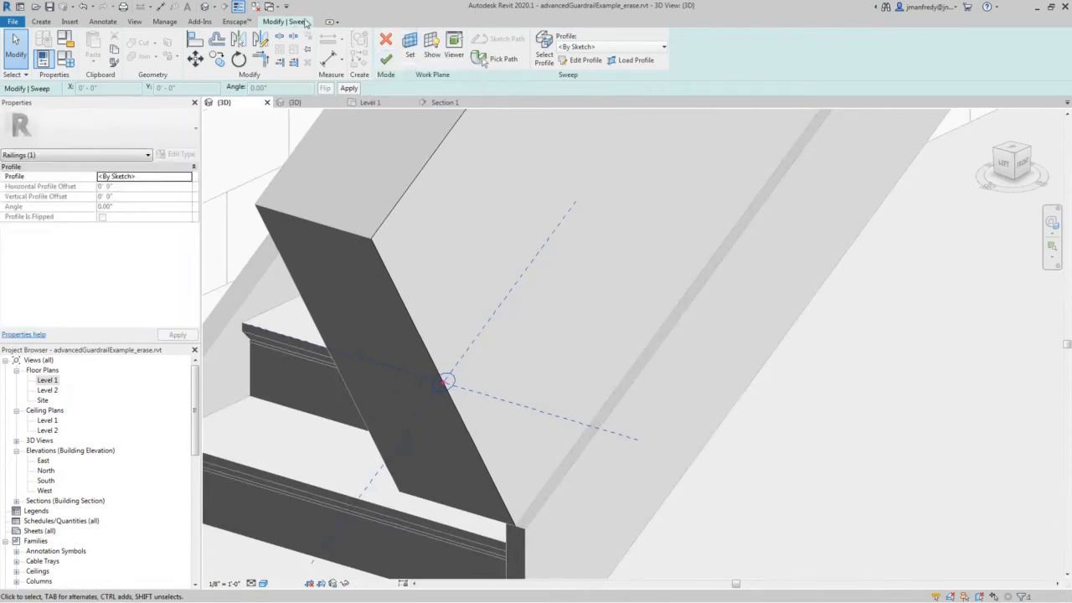
pyautogui.click(386, 60)
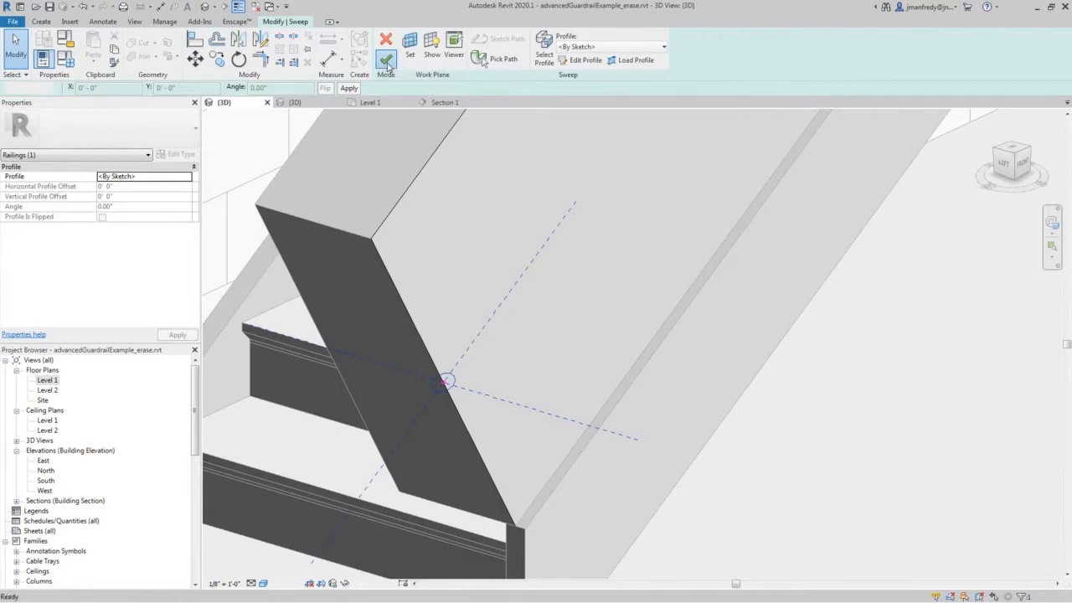
# Examine the round sweep along the guardrail's top edges and at its lower end
pyautogui.scroll(-6, 484, 357)
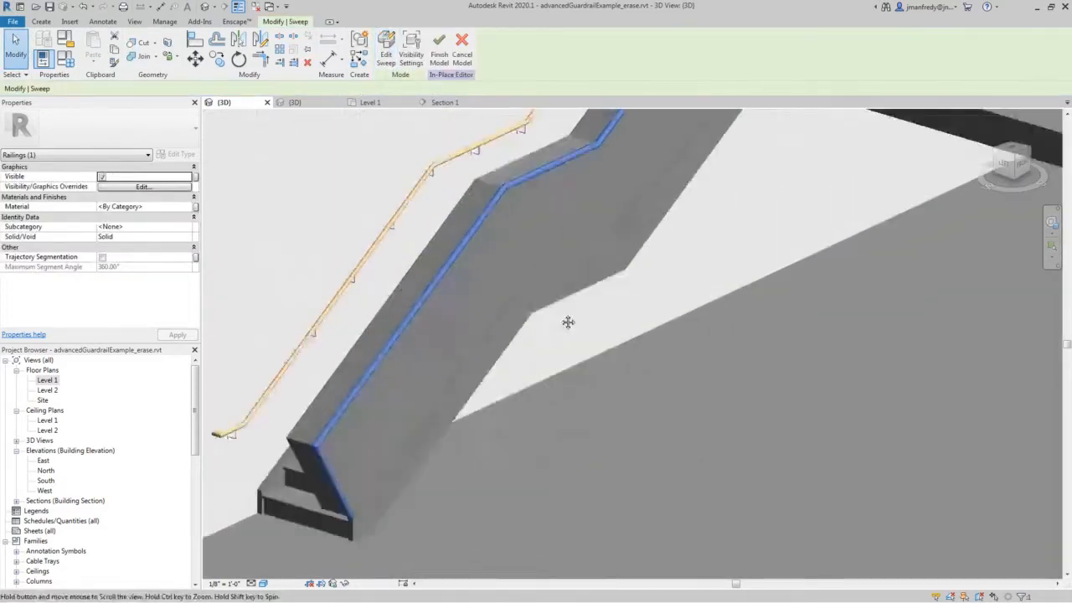
pyautogui.scroll(3, 461, 393)
pyautogui.scroll(-3, 462, 393)
pyautogui.moveTo(586, 80); pyautogui.dragTo(589, 208, button='middle')
pyautogui.scroll(3, 593, 176)
pyautogui.scroll(-4, 590, 209)
pyautogui.scroll(7, 438, 350)
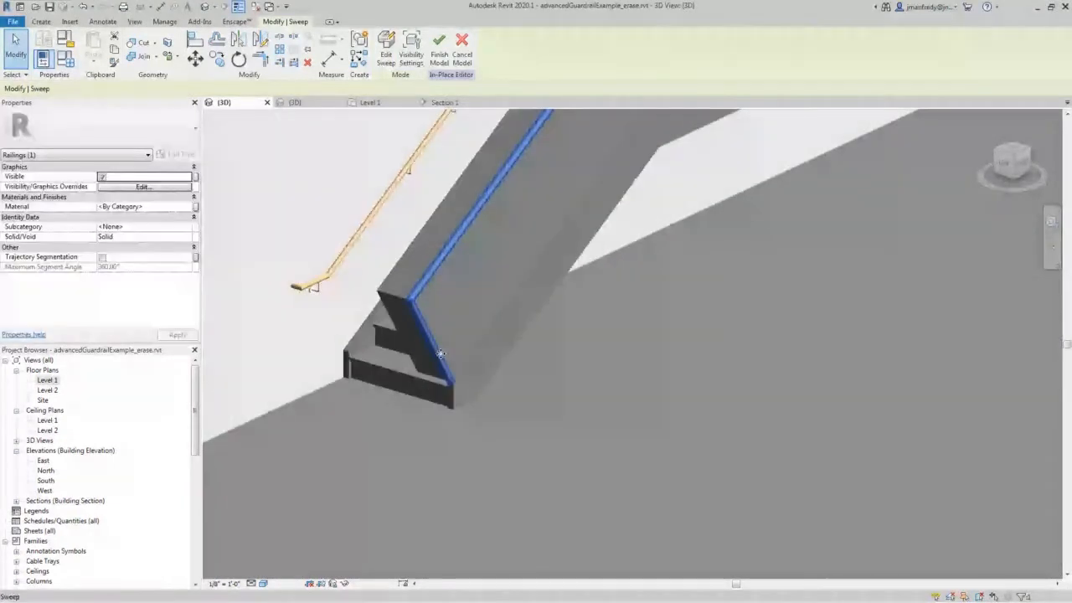
pyautogui.scroll(-2, 474, 236)
pyautogui.moveTo(500, 224); pyautogui.dragTo(473, 302, button='middle')
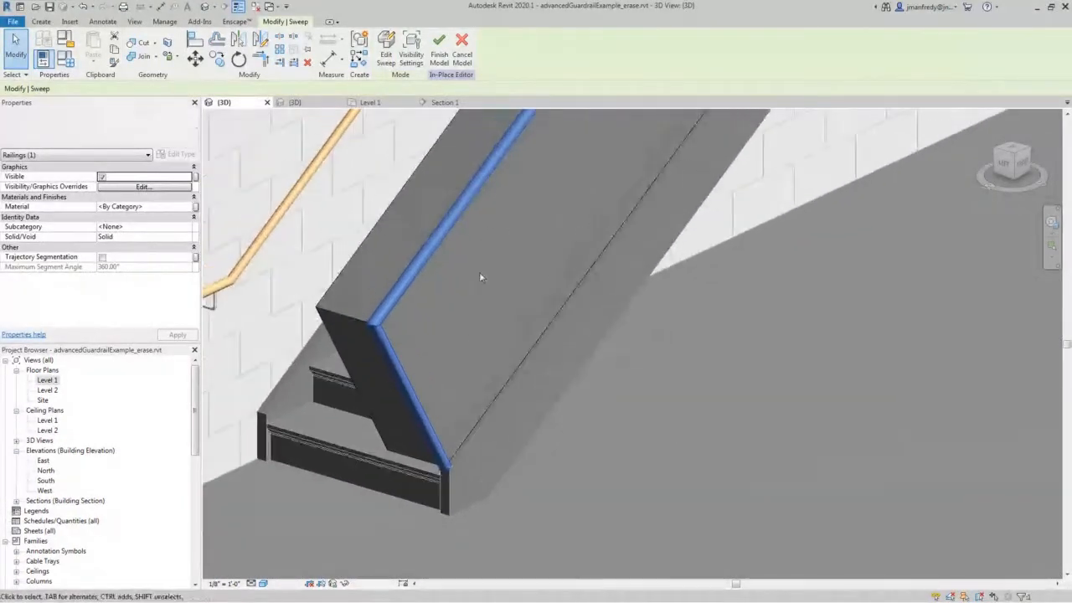
# Finish the in-place railing model and inspect the guardrail with its round edge trim on the stair
pyautogui.click(447, 69)
pyautogui.scroll(-4, 521, 297)
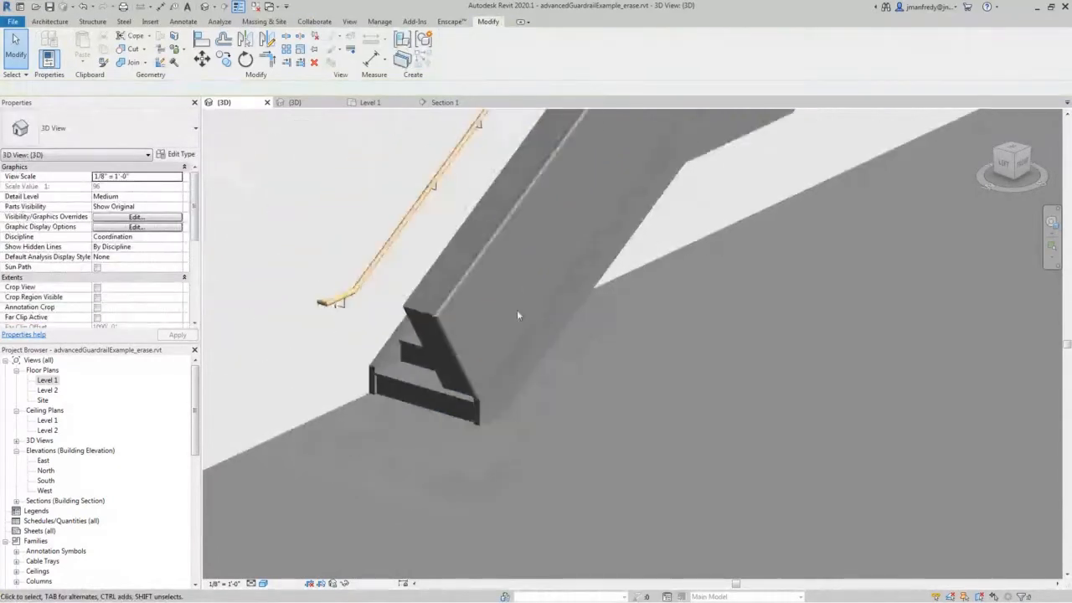
pyautogui.moveTo(562, 352); pyautogui.dragTo(562, 432, button='middle')
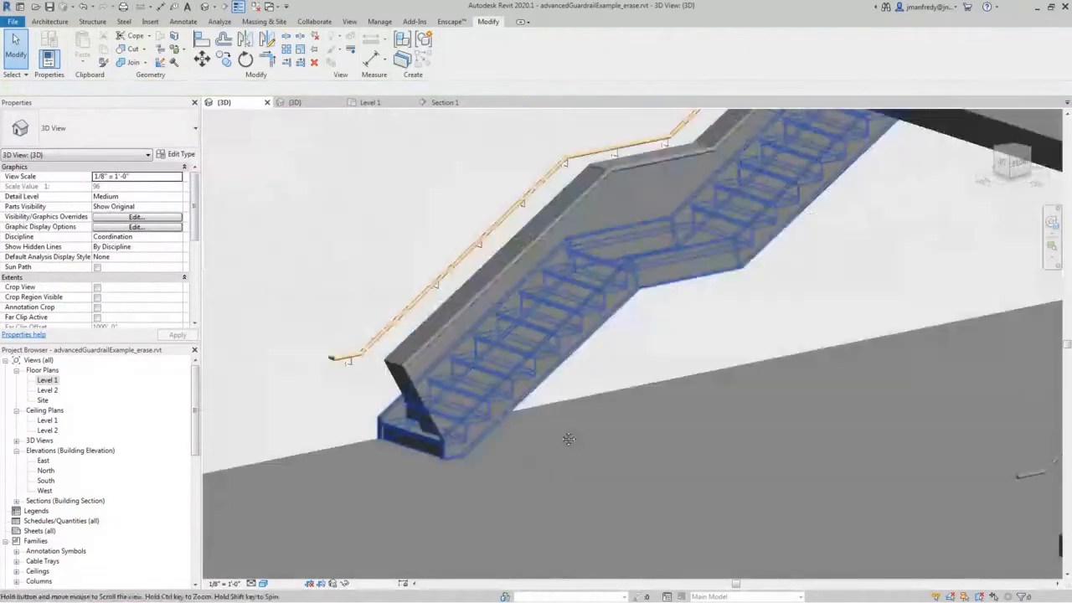
pyautogui.click(431, 316)
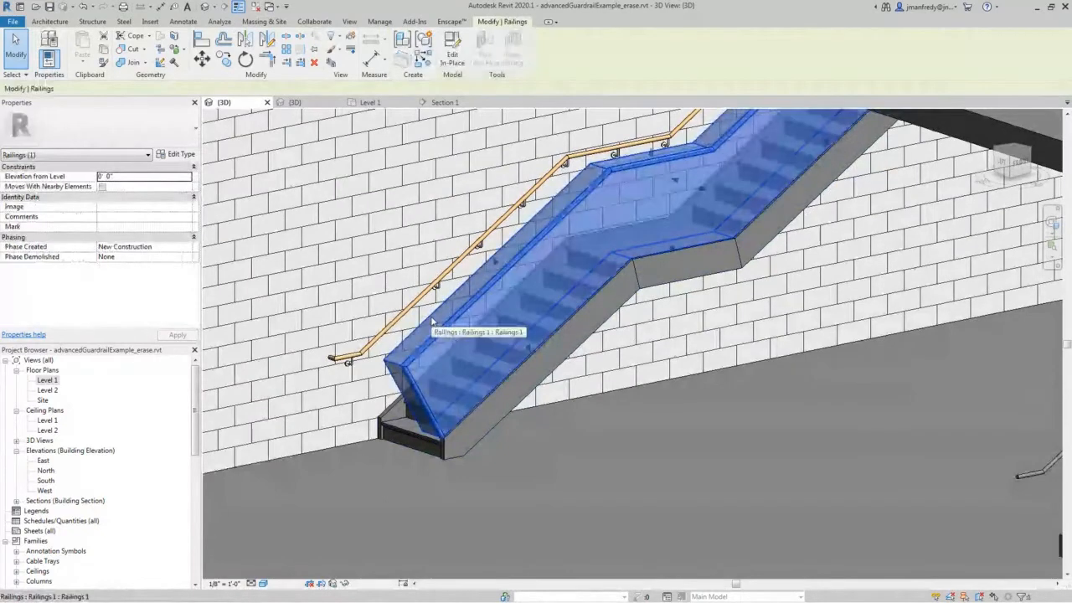
pyautogui.keyDown('shift'); pyautogui.moveTo(431, 316); pyautogui.dragTo(515, 413, button='middle'); pyautogui.keyUp('shift')
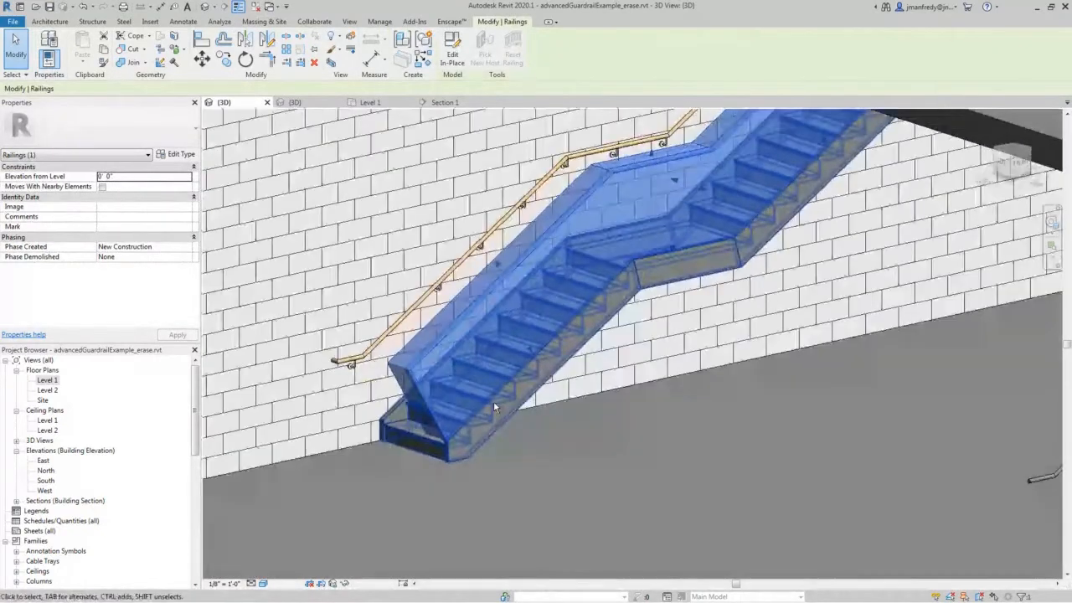
pyautogui.click(484, 431)
pyautogui.scroll(3, 484, 431)
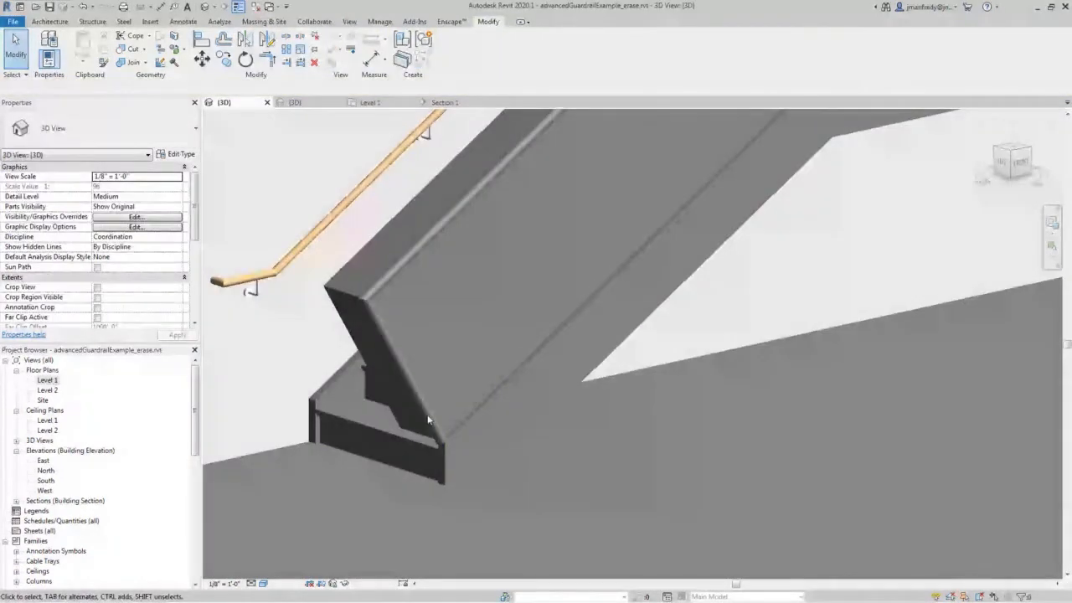
# Select the finished guardrail and reopen it for in-place editing in the 3D view
pyautogui.click(413, 204)
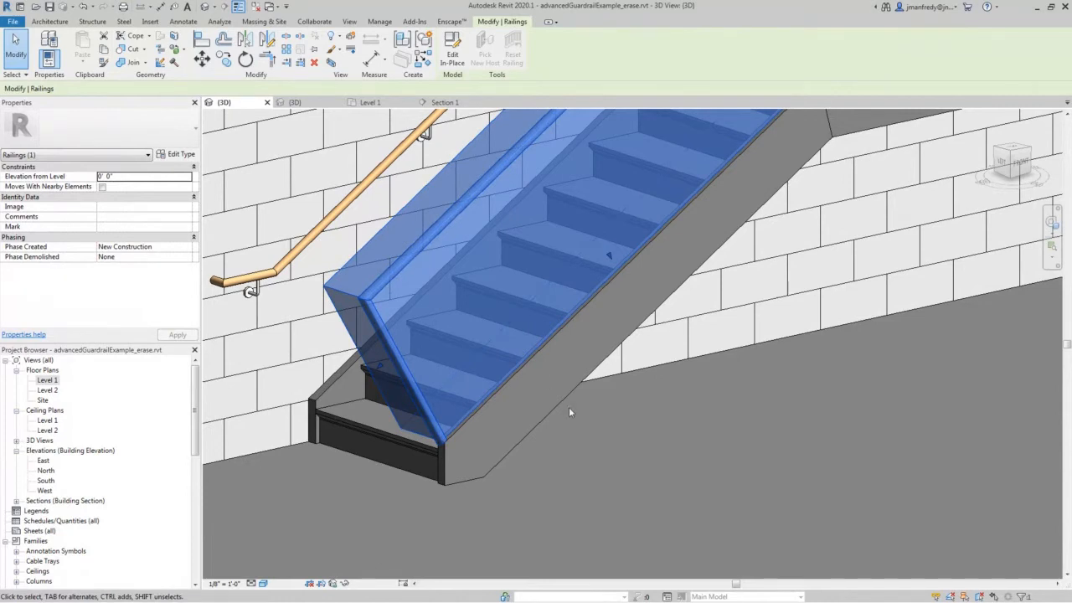
pyautogui.moveTo(502, 325); pyautogui.dragTo(495, 348, button='middle')
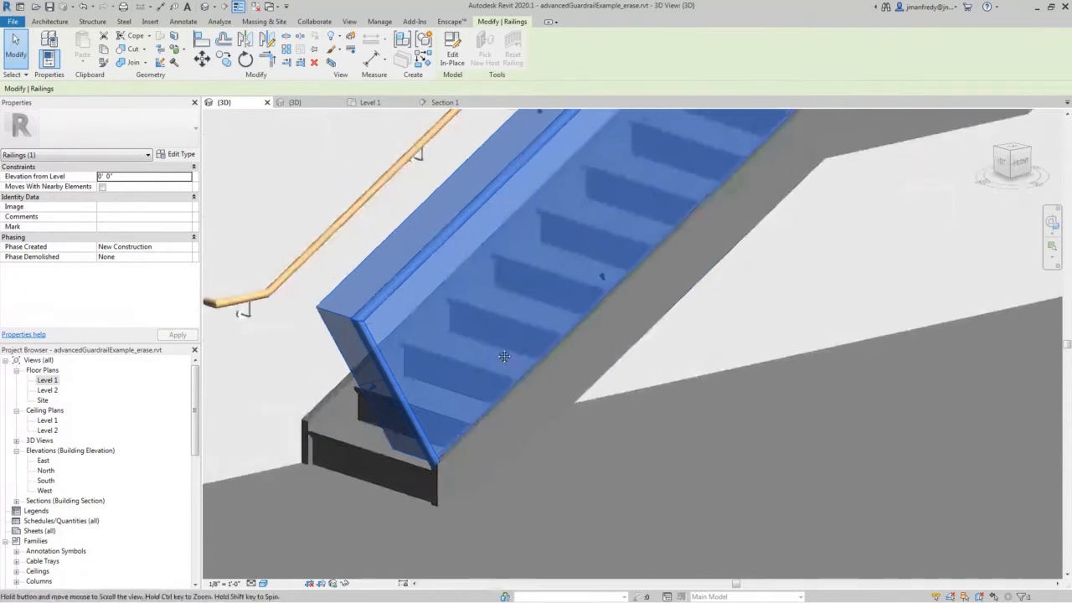
pyautogui.press('Escape')
pyautogui.click(406, 266)
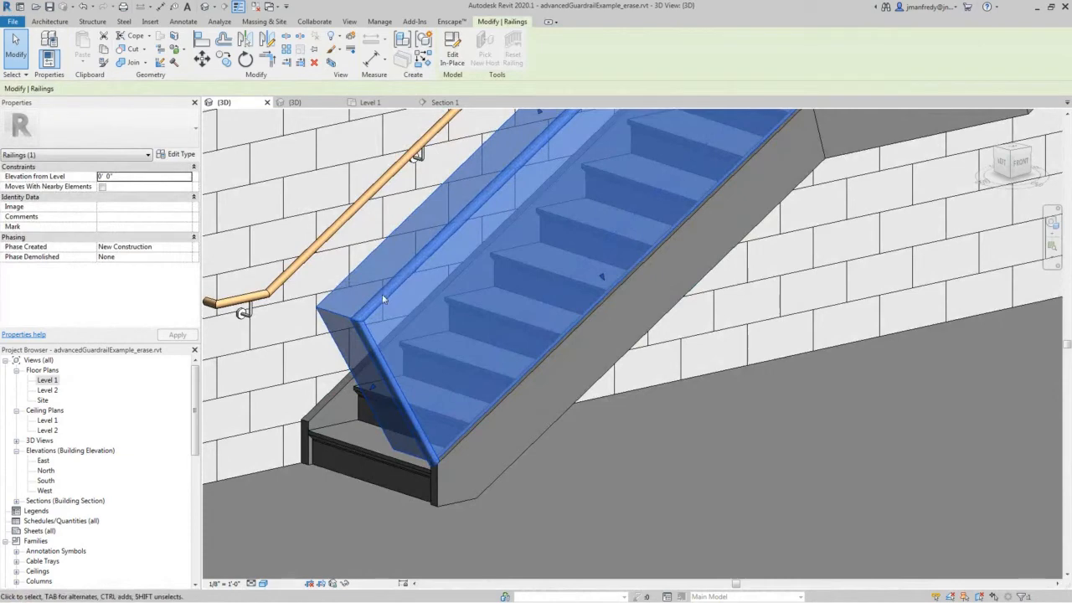
pyautogui.click(452, 52)
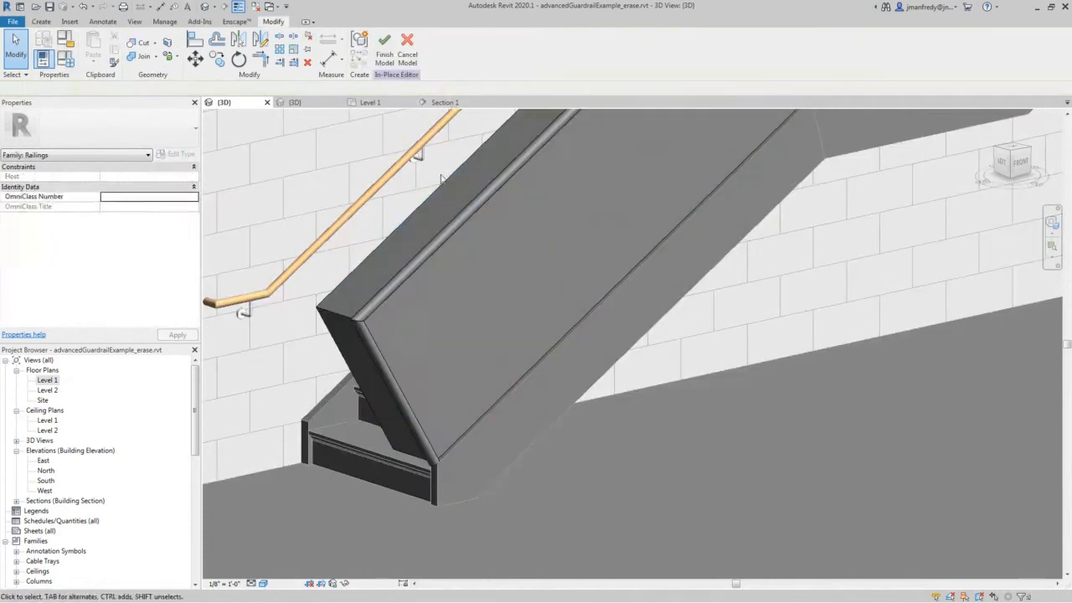
# Turn off the visibility of the guardrail's solid panel extrusion and finish the in-place model
pyautogui.click(441, 184)
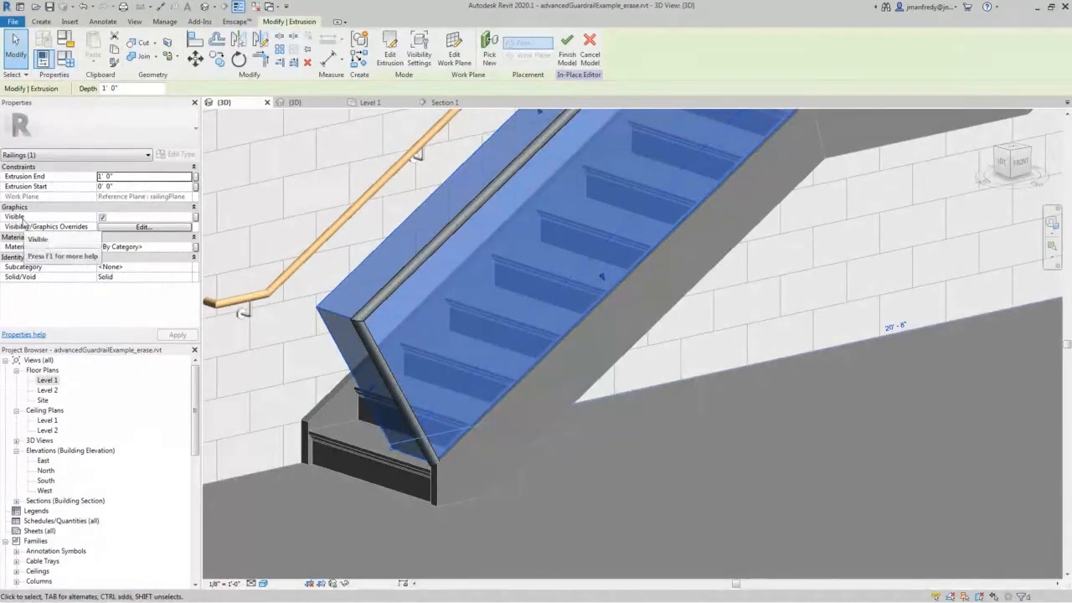
pyautogui.click(102, 217)
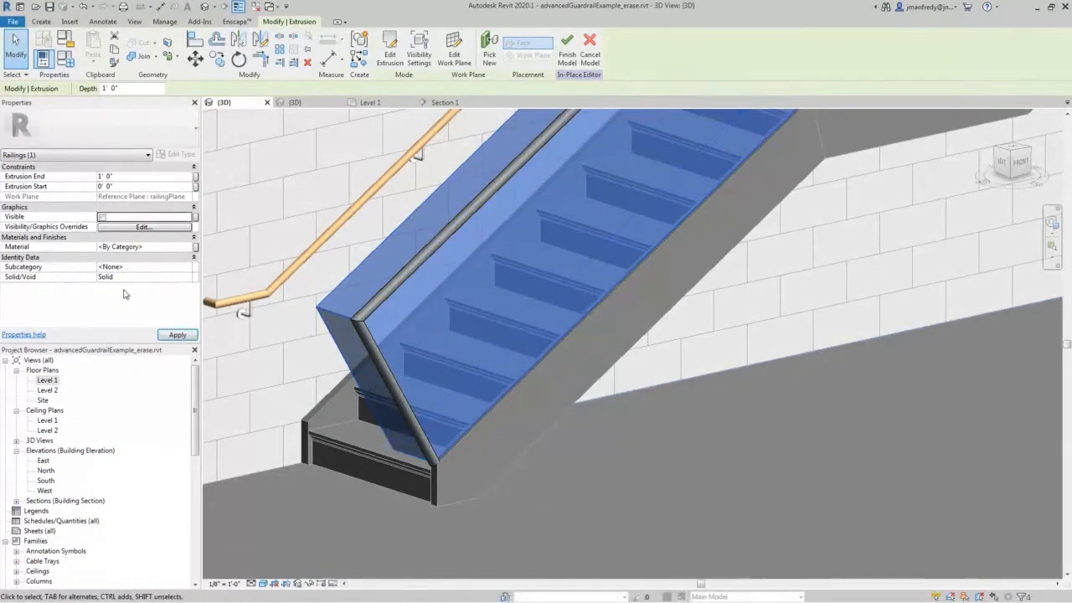
pyautogui.click(177, 335)
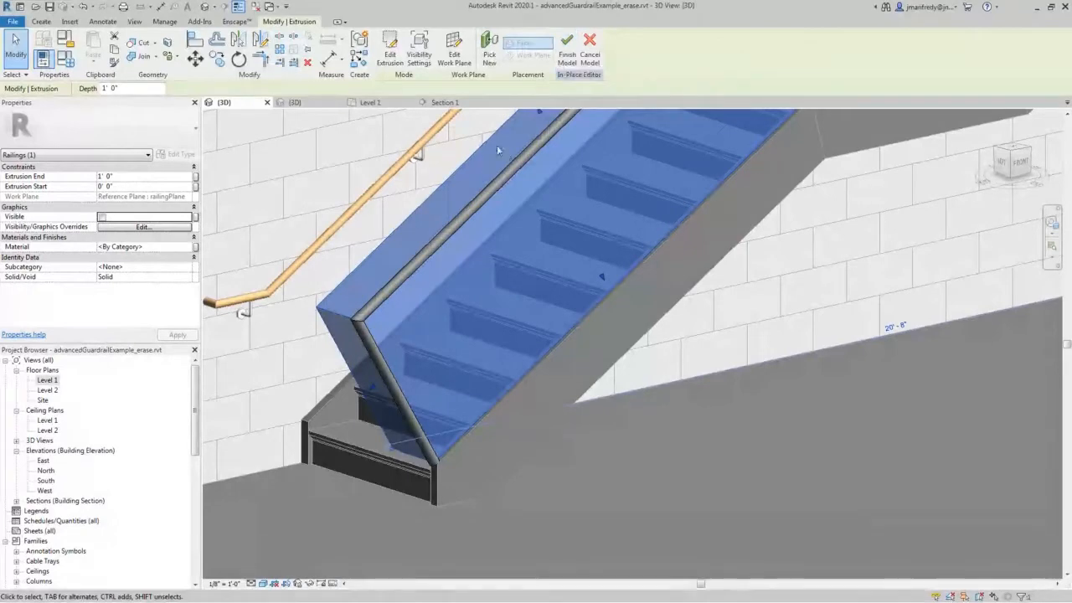
pyautogui.click(565, 53)
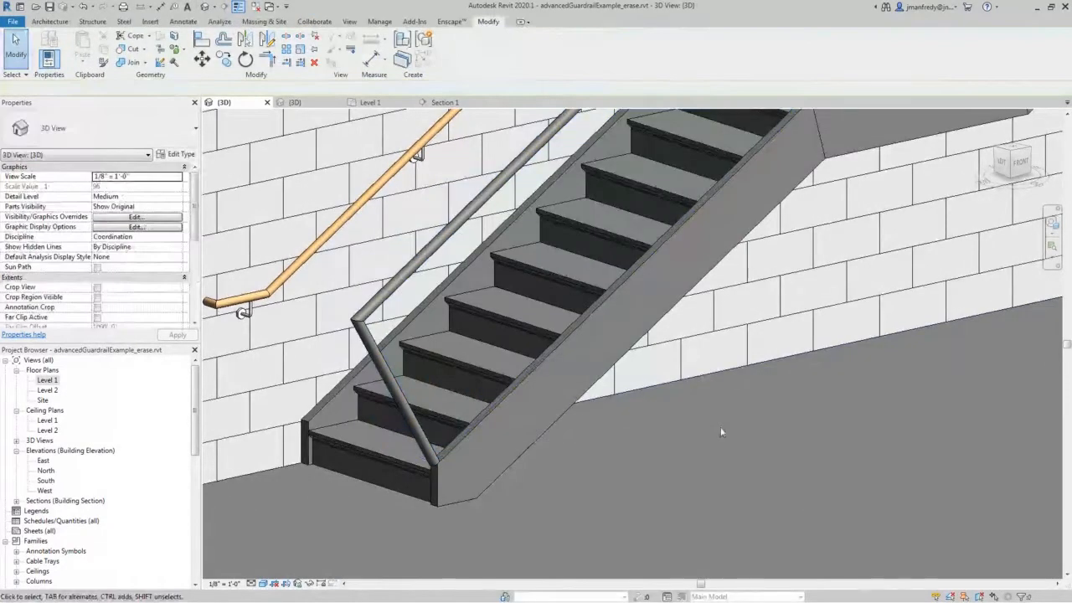
# Examine the round rail sweep along both stair flights and the landing from several angles
pyautogui.scroll(-2, 720, 429)
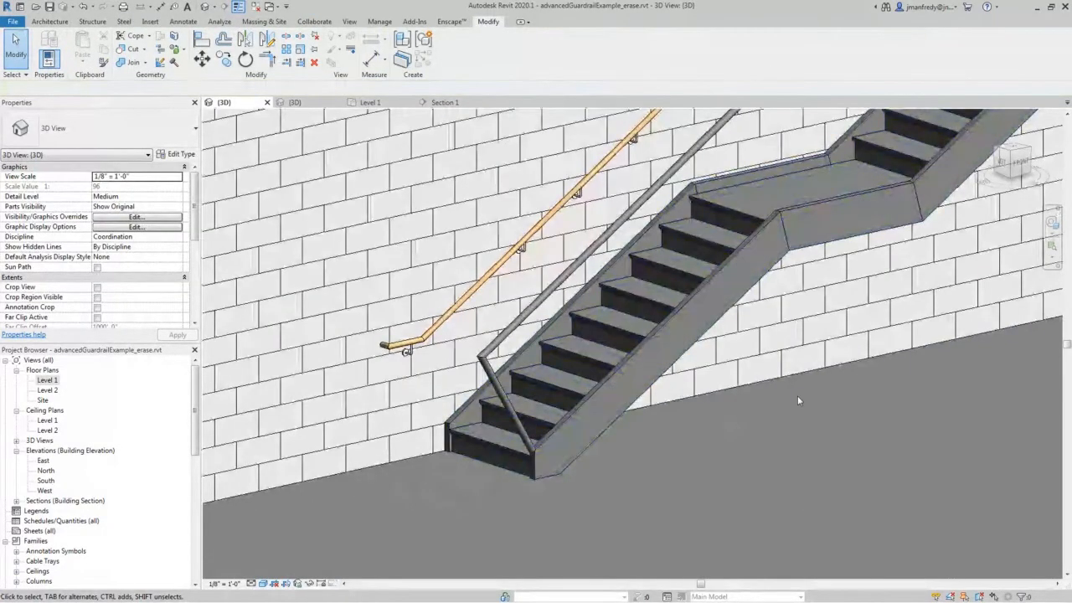
pyautogui.keyDown('shift'); pyautogui.moveTo(797, 395); pyautogui.dragTo(670, 474, button='middle'); pyautogui.keyUp('shift')
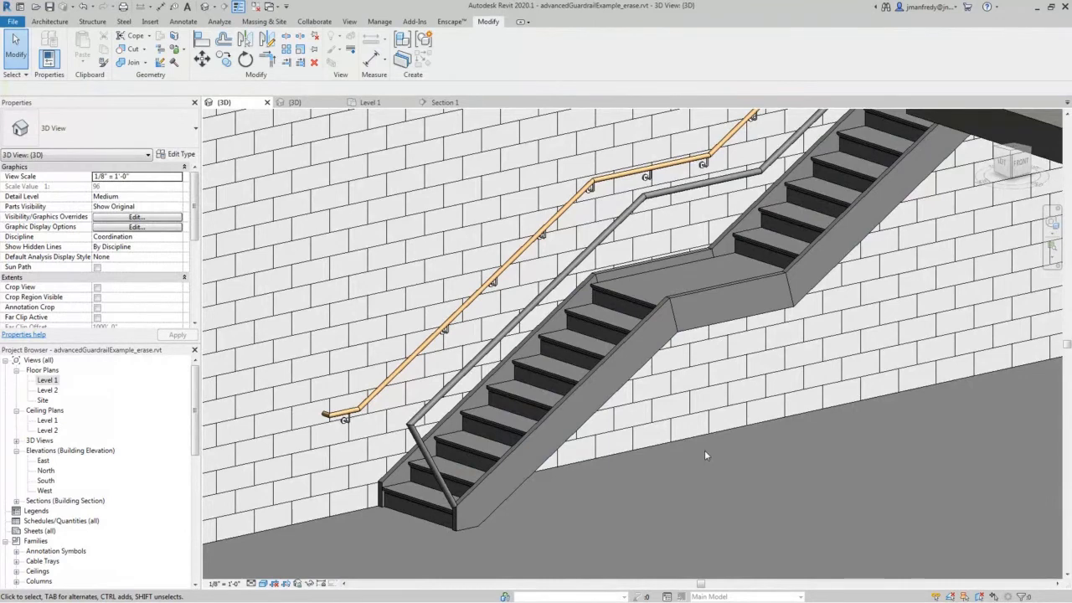
pyautogui.moveTo(695, 459)
pyautogui.mouseDown(button='middle')
pyautogui.moveTo(640, 482)
pyautogui.moveTo(587, 464)
pyautogui.moveTo(634, 483)
pyautogui.mouseUp(button='middle')
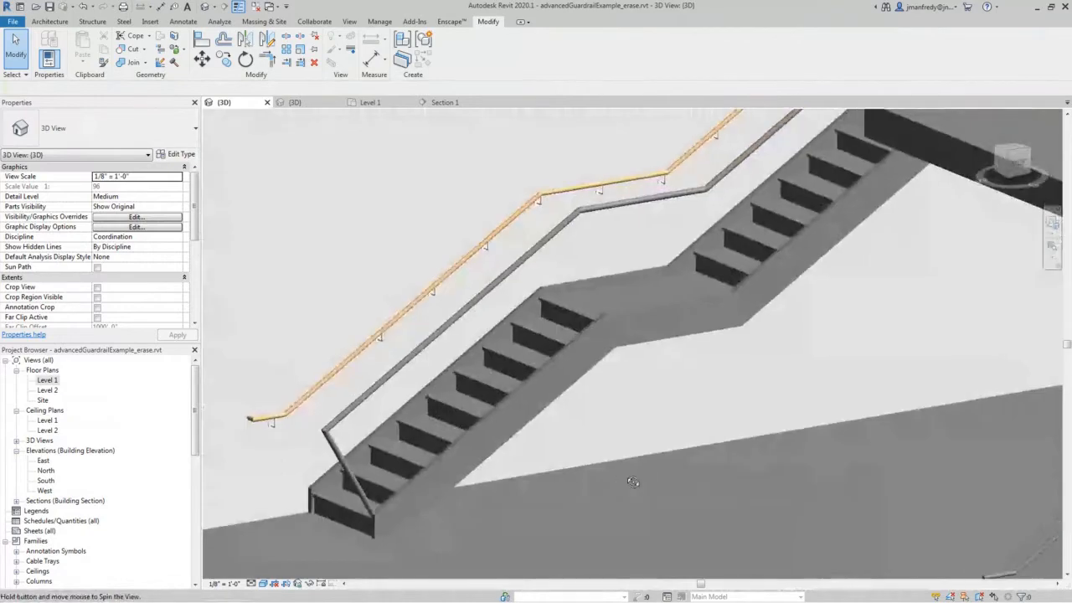
pyautogui.scroll(-1, 710, 373)
pyautogui.moveTo(711, 372); pyautogui.dragTo(643, 445, button='middle')
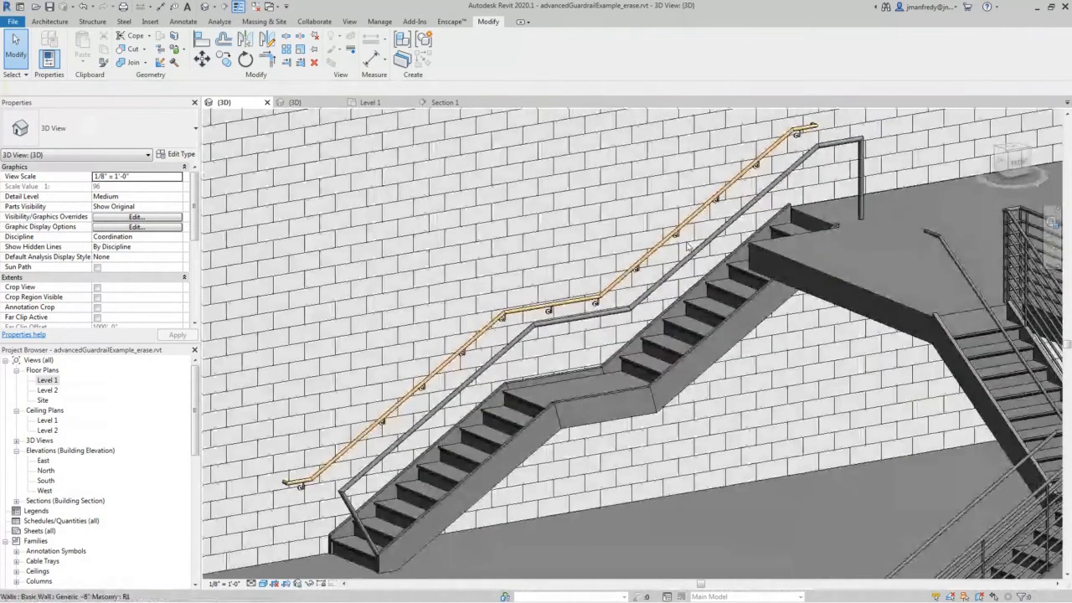
pyautogui.moveTo(687, 246)
pyautogui.keyDown('shift'); pyautogui.mouseDown(button='middle')
pyautogui.moveTo(758, 460)
pyautogui.moveTo(757, 474)
pyautogui.moveTo(723, 468)
pyautogui.mouseUp(button='middle'); pyautogui.keyUp('shift')
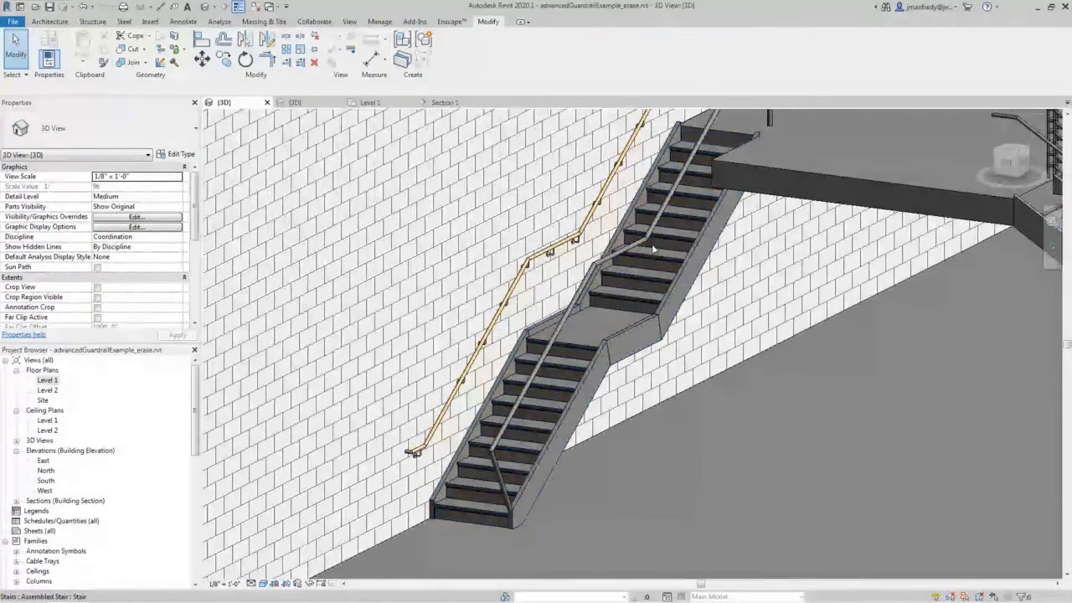
pyautogui.keyDown('shift'); pyautogui.moveTo(654, 249); pyautogui.dragTo(256, 435, button='middle'); pyautogui.keyUp('shift')
# Go from the Level 1 plan to its section view and reopen the guardrail there for in-place editing
pyautogui.doubleClick(52, 381)
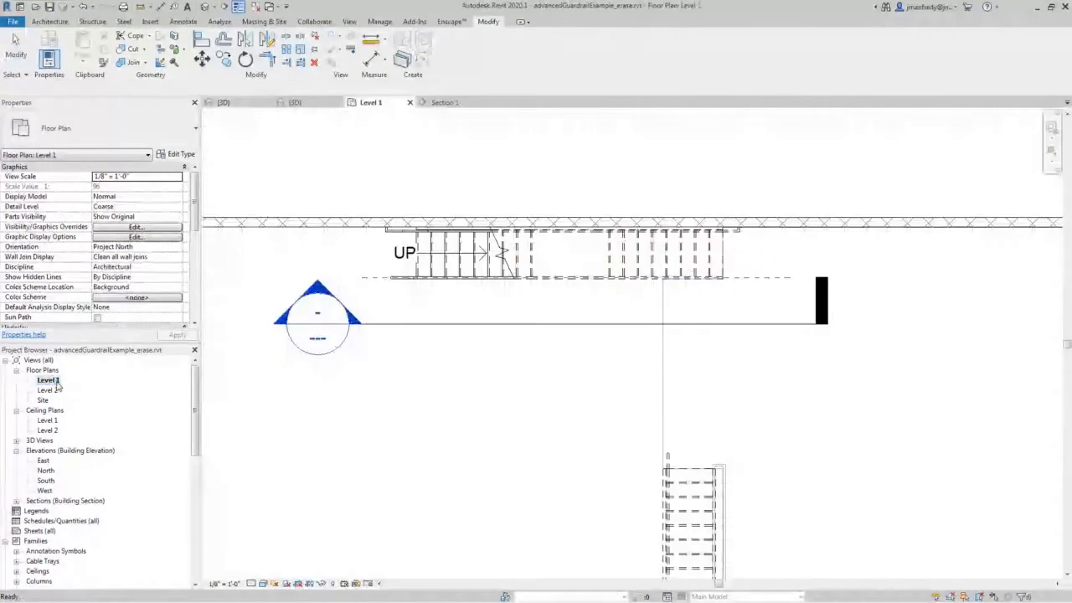
pyautogui.doubleClick(318, 289)
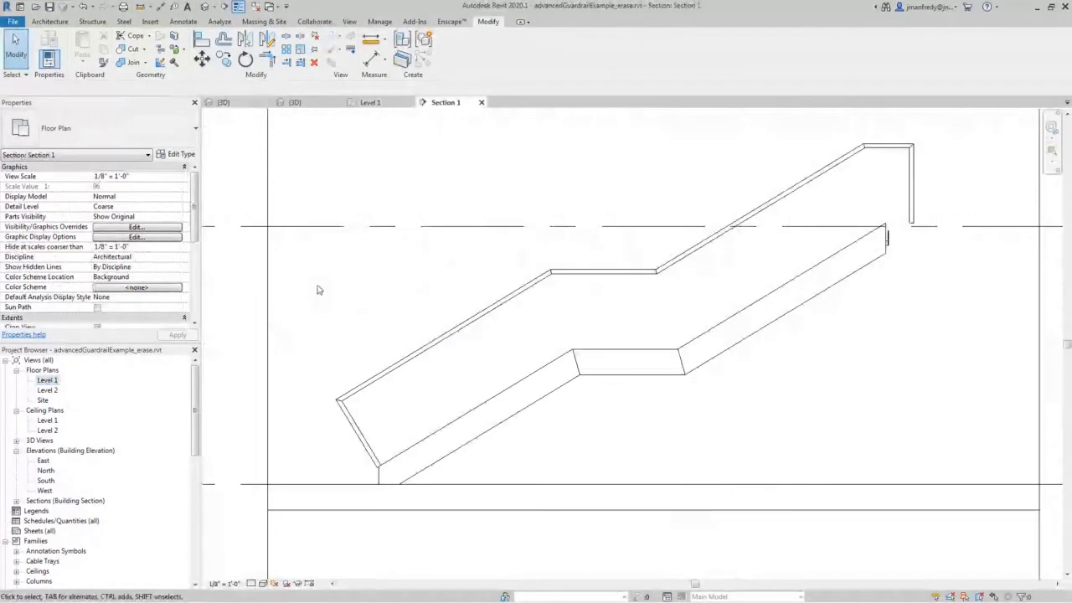
pyautogui.click(426, 350)
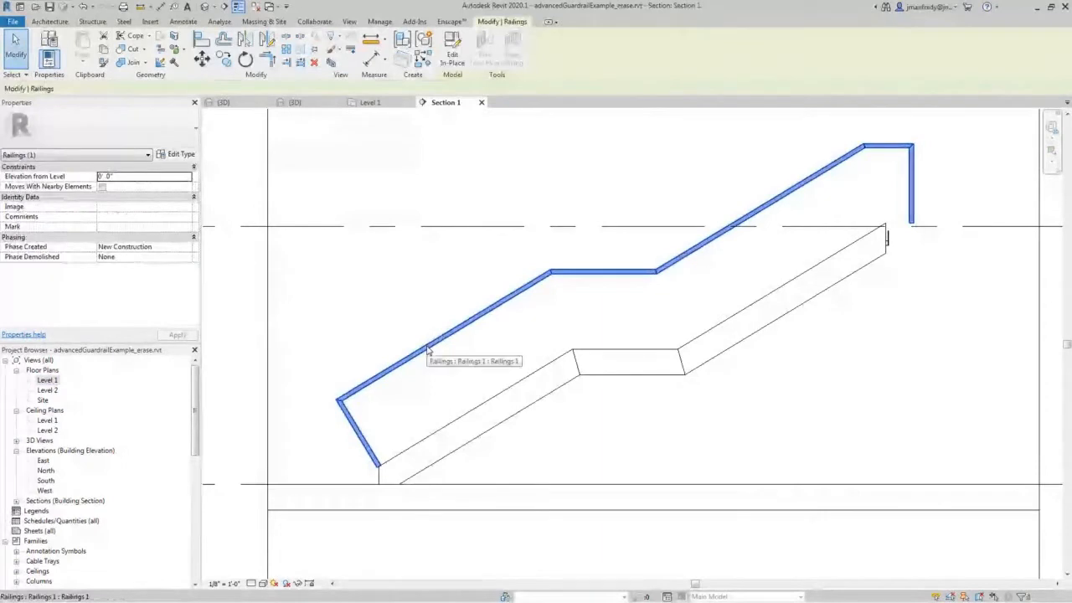
pyautogui.click(453, 46)
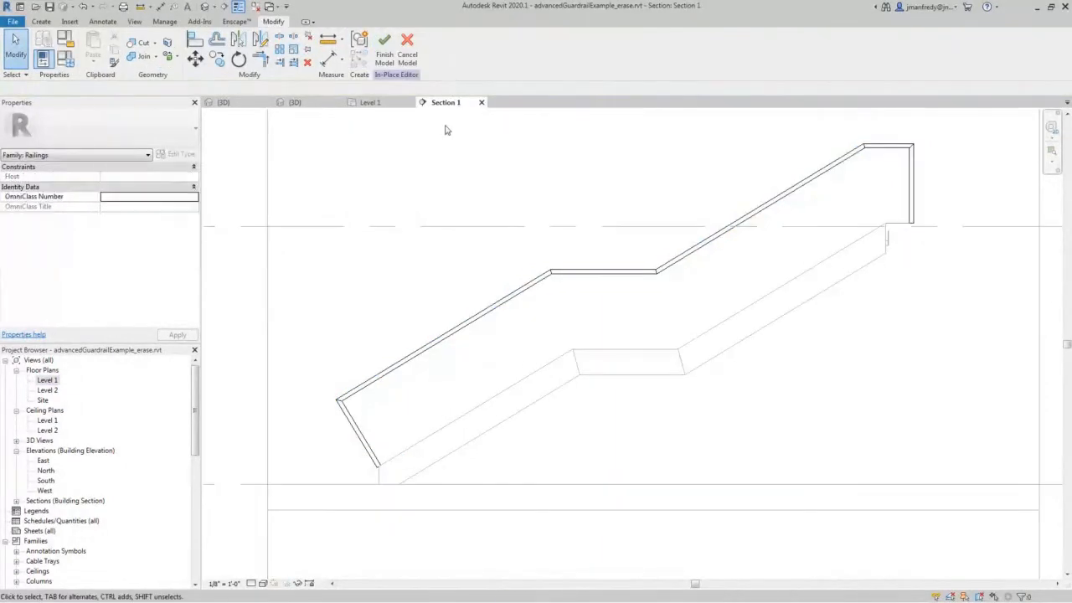
# Check the guardrail's panel extrusion in the 3D view, then return to the Section 1 view
pyautogui.click(206, 7)
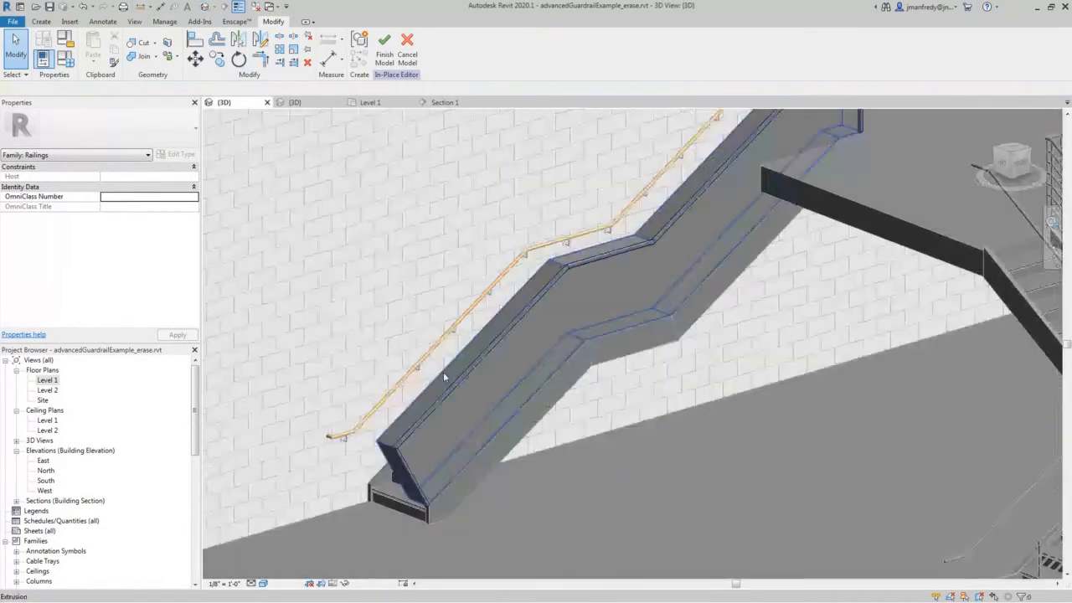
pyautogui.click(444, 379)
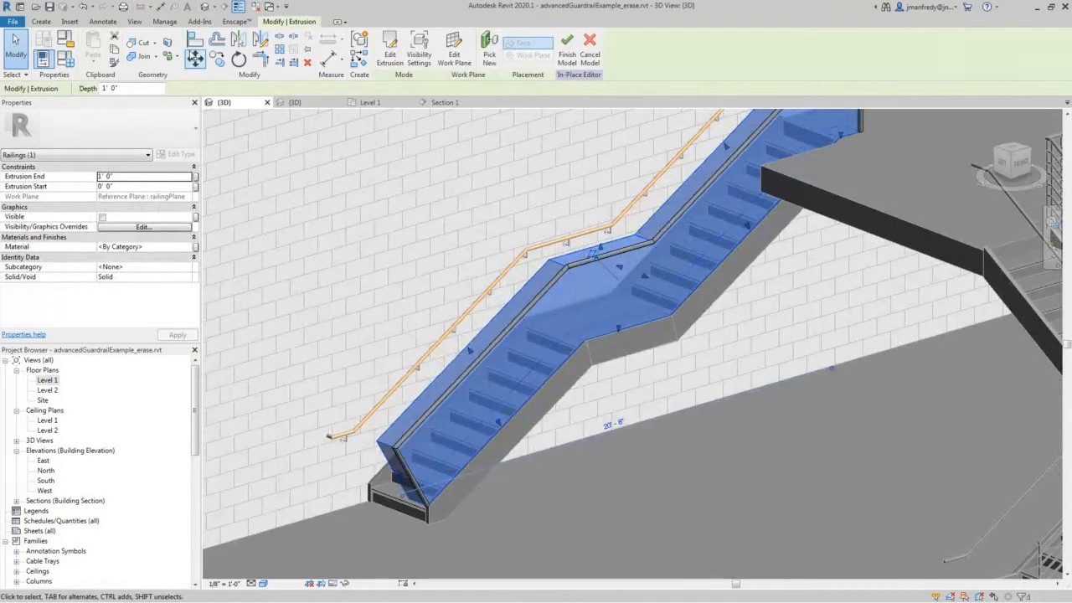
pyautogui.click(455, 242)
pyautogui.click(428, 103)
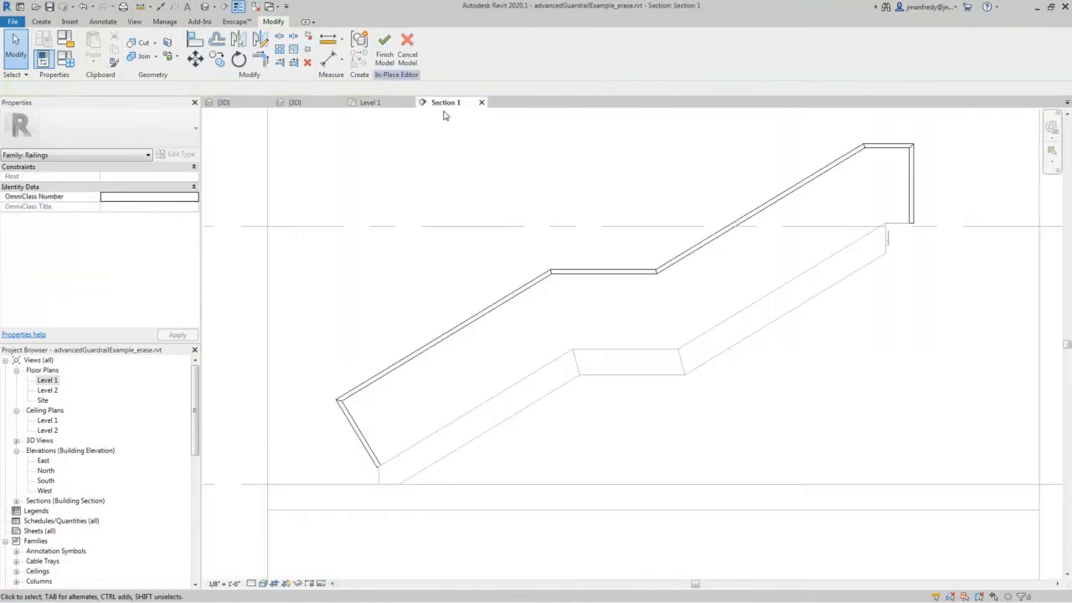
# Start a new sweep with a sketched path on the reference plane railingPlane in the section view
pyautogui.scroll(1, 486, 368)
pyautogui.moveTo(479, 382); pyautogui.dragTo(503, 338, button='middle')
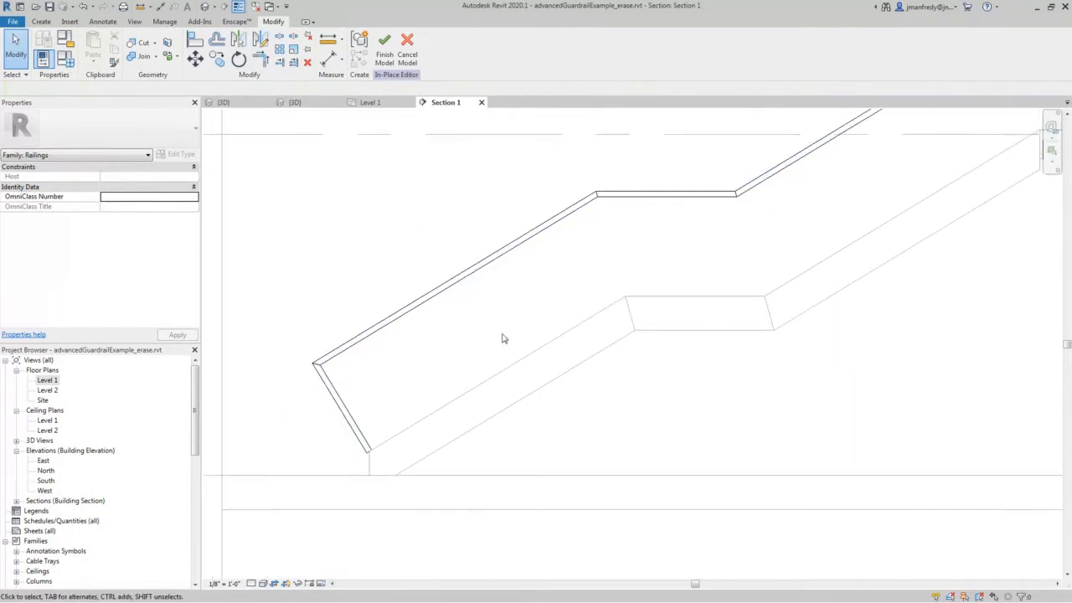
pyautogui.scroll(1, 502, 338)
pyautogui.moveTo(458, 381); pyautogui.dragTo(492, 348, button='middle')
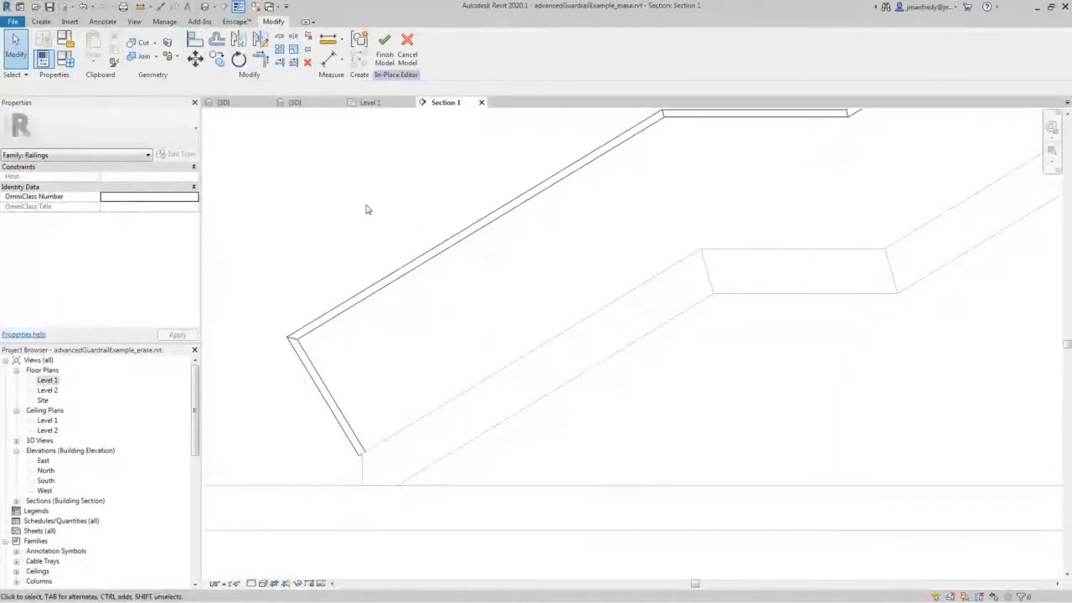
pyautogui.click(41, 21)
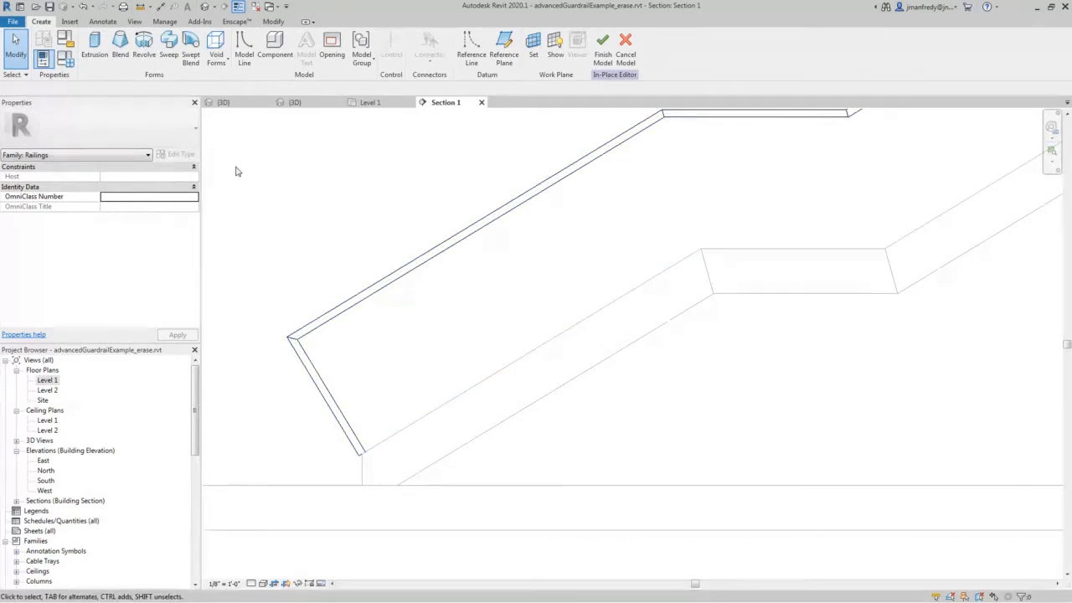
pyautogui.click(169, 46)
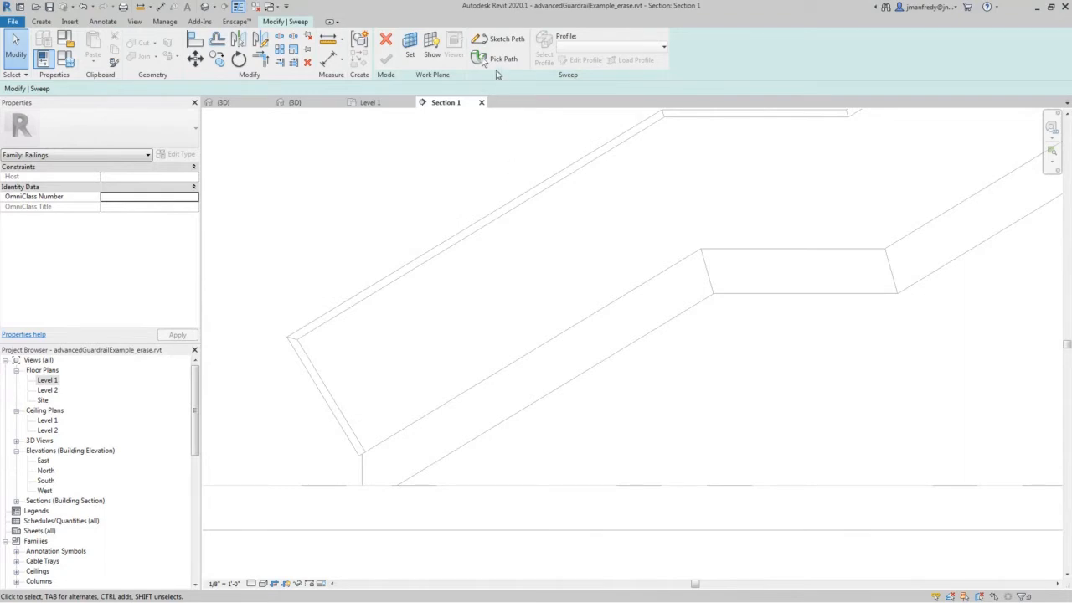
pyautogui.click(502, 39)
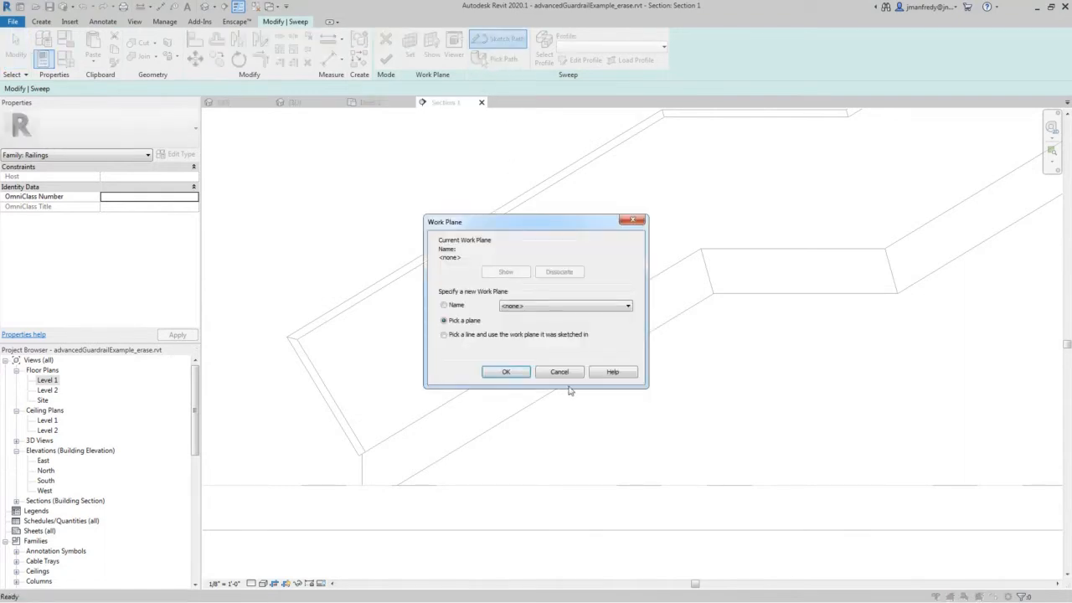
pyautogui.click(549, 306)
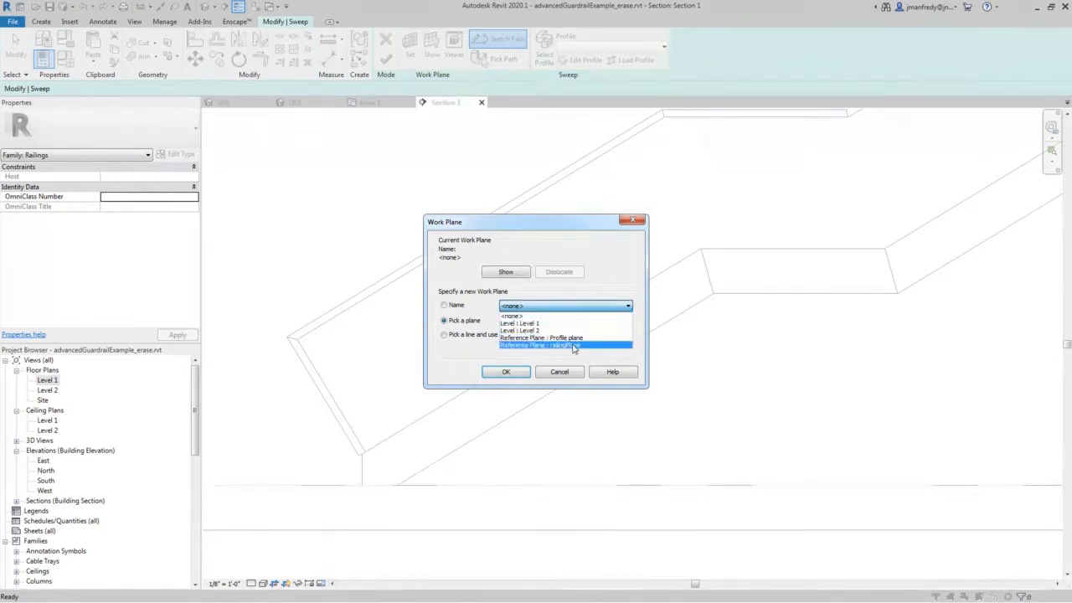
pyautogui.click(574, 346)
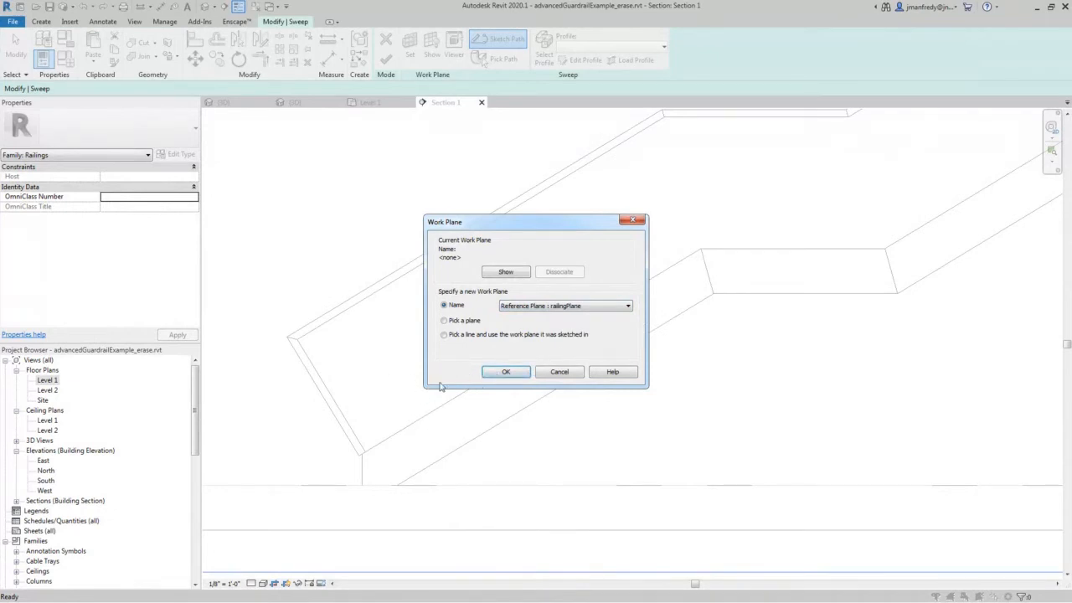
pyautogui.click(507, 371)
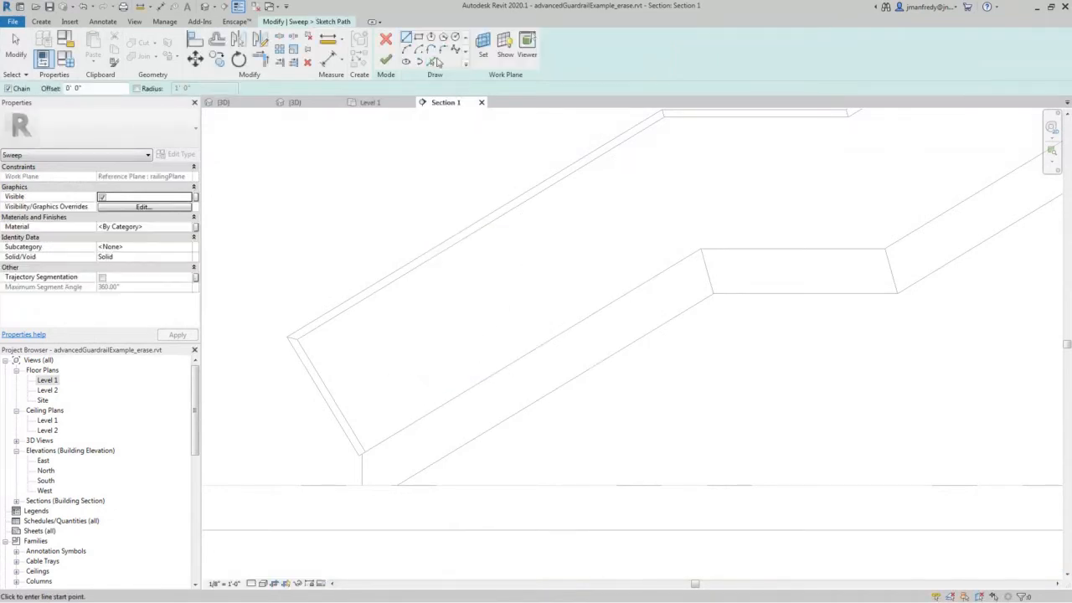
# Sketch a straight path line from the stringer's lower top corner along the guardrail's slanted end, extending slightly past the top rail
pyautogui.click(407, 40)
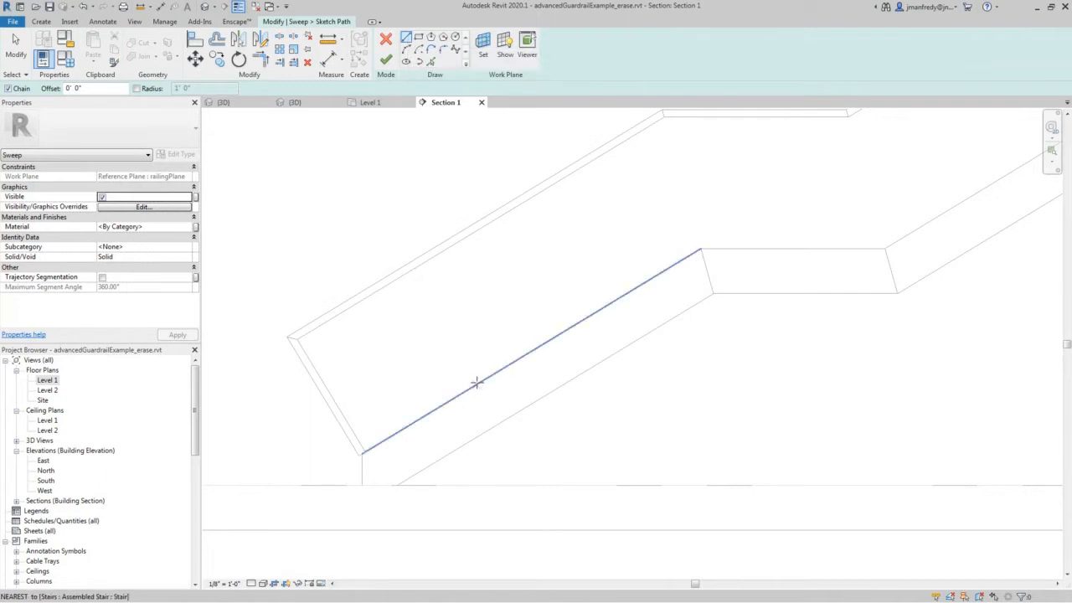
pyautogui.click(431, 63)
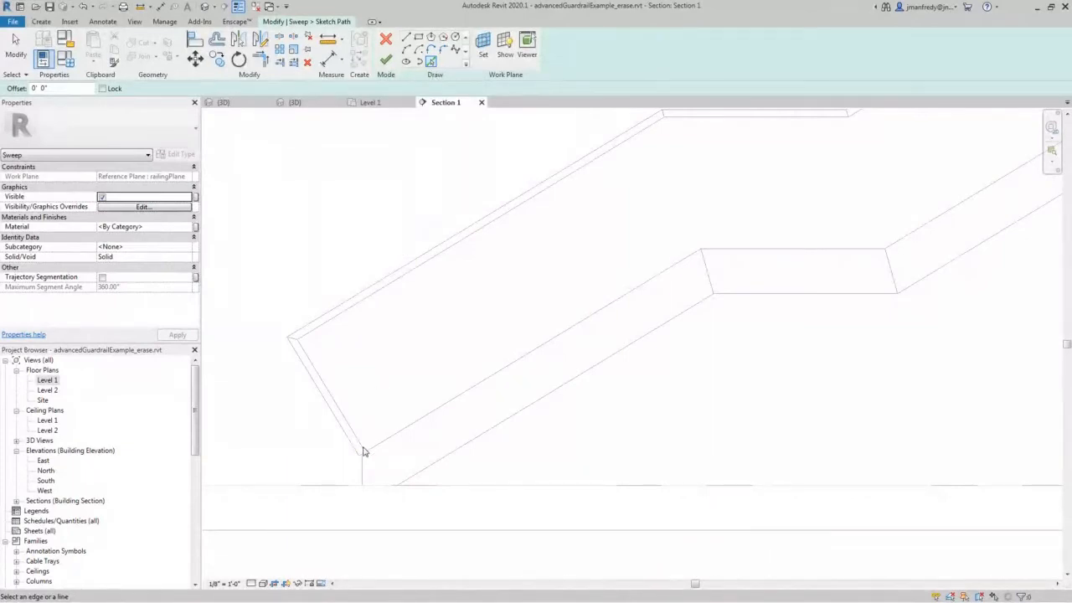
pyautogui.scroll(3, 315, 450)
pyautogui.press('l')
pyautogui.press('i')
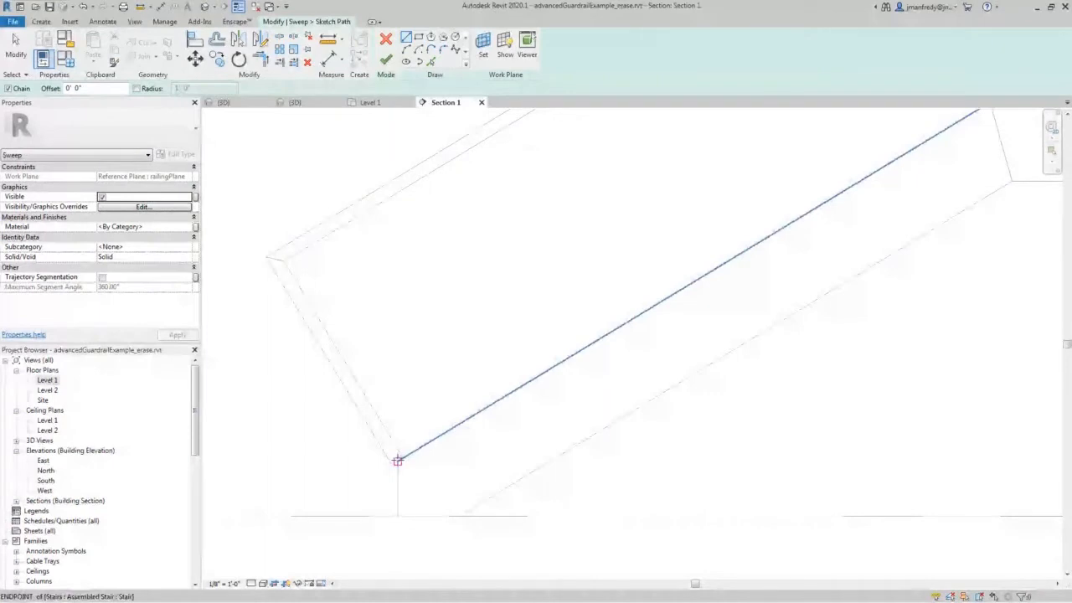
pyautogui.click(397, 460)
pyautogui.click(253, 221)
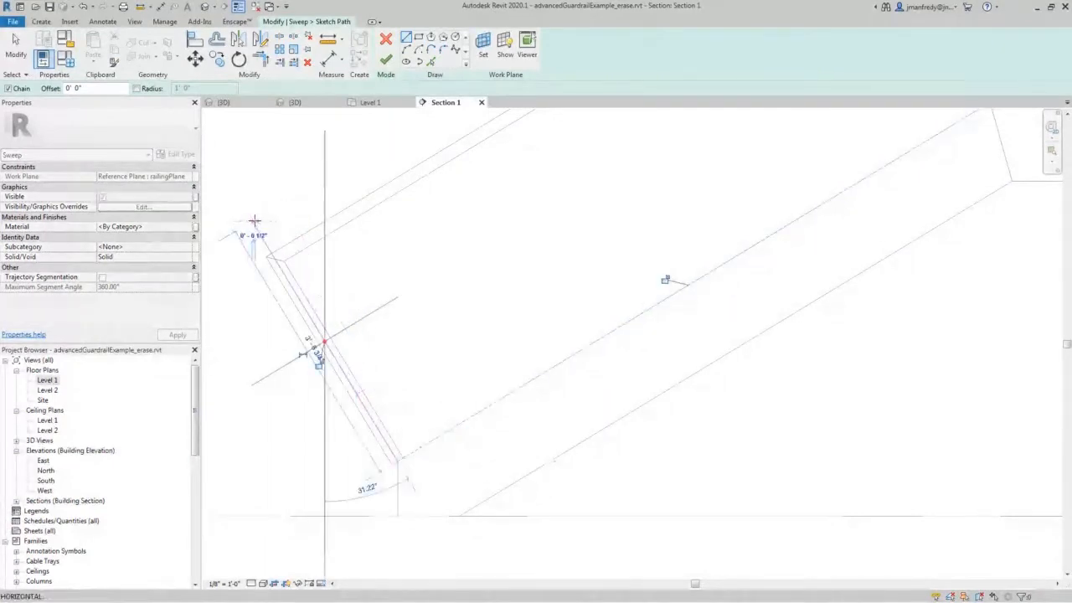
pyautogui.press('Escape')
pyautogui.press('Escape')
# Try a parallel copy of the path line offset 3' up the stringer, and delete that copy
pyautogui.scroll(-2, 332, 186)
pyautogui.scroll(-1, 355, 173)
pyautogui.moveTo(361, 174); pyautogui.dragTo(357, 243, button='middle')
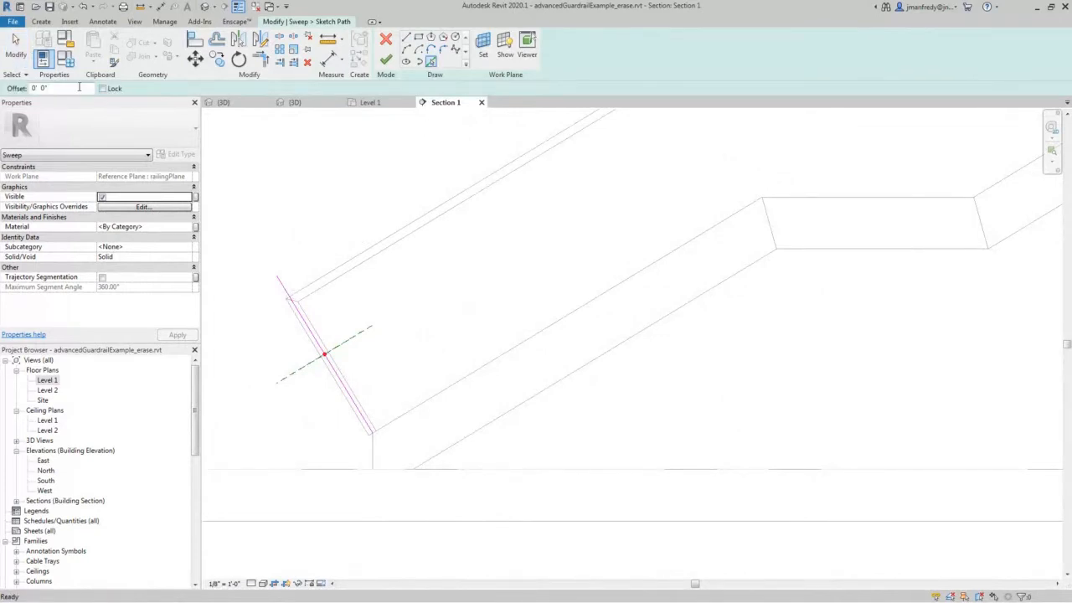
pyautogui.moveTo(79, 87); pyautogui.dragTo(2, 90)
pyautogui.write('3')
pyautogui.click(290, 289)
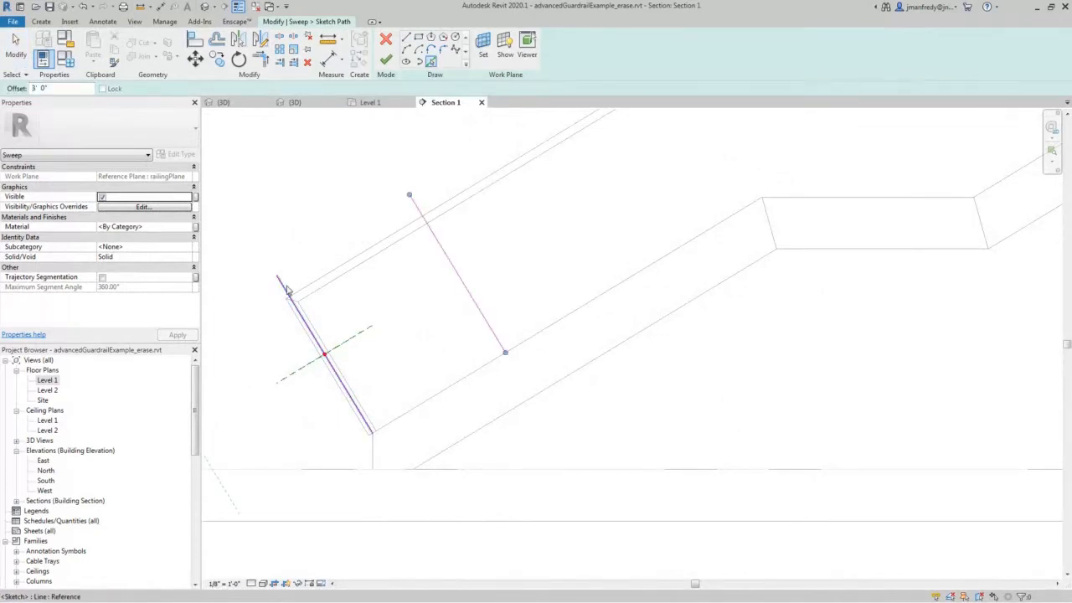
pyautogui.press('Escape')
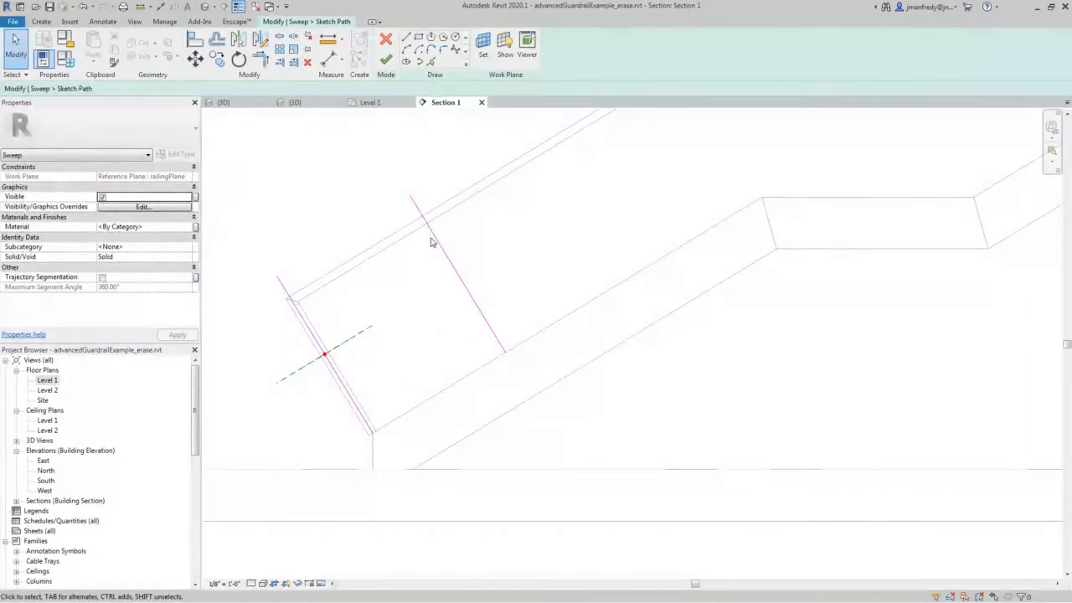
pyautogui.click(434, 235)
pyautogui.press('Delete')
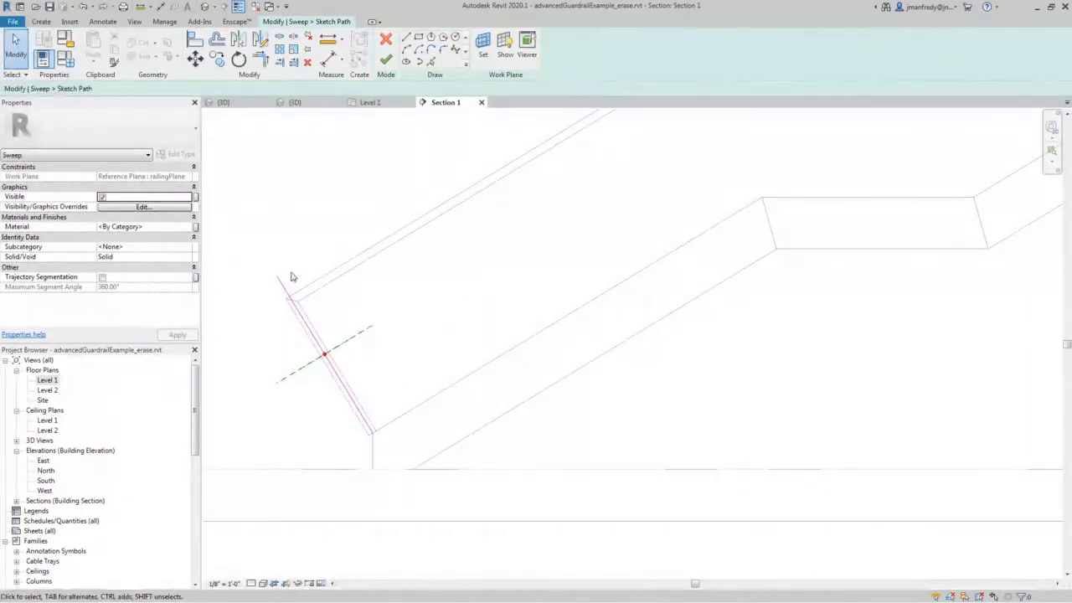
# Move the original path line 3' up the slope, keeping it parallel and its lower end on the stringer's top edge
pyautogui.click(284, 289)
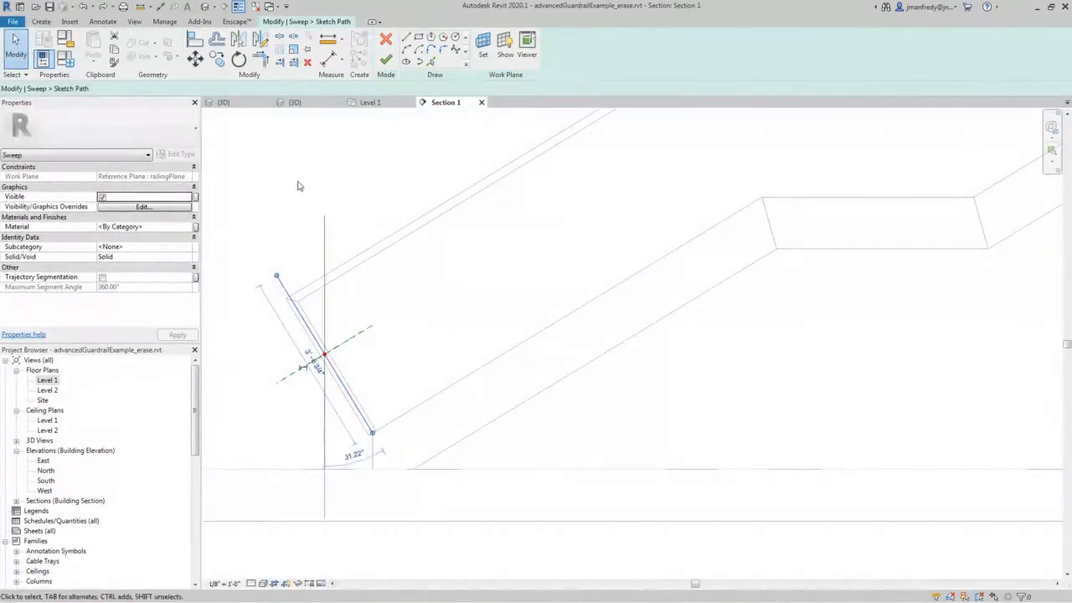
pyautogui.click(194, 58)
pyautogui.click(324, 261)
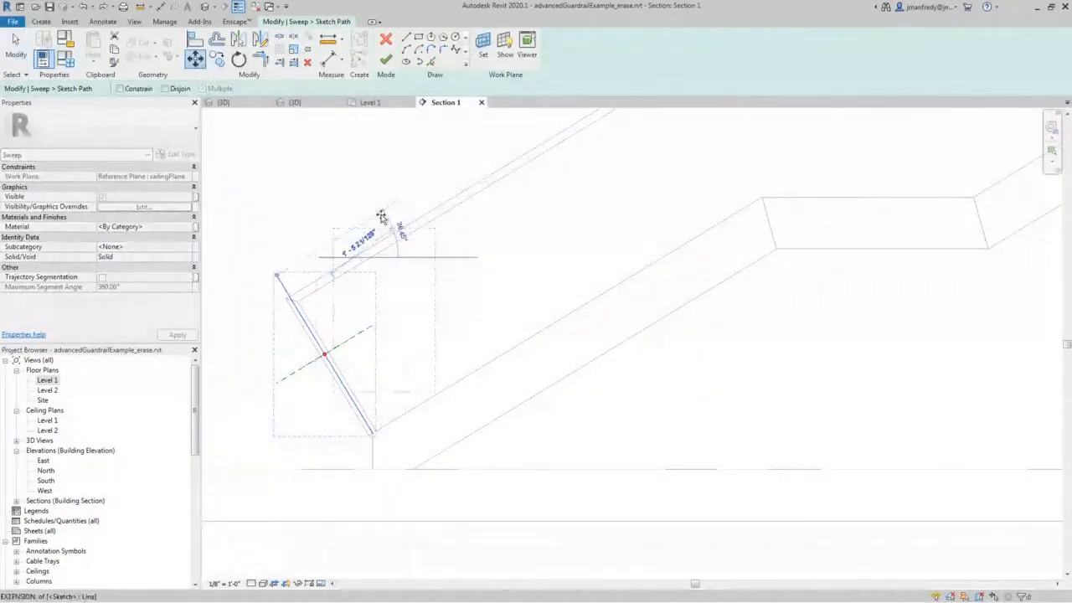
pyautogui.click(422, 197)
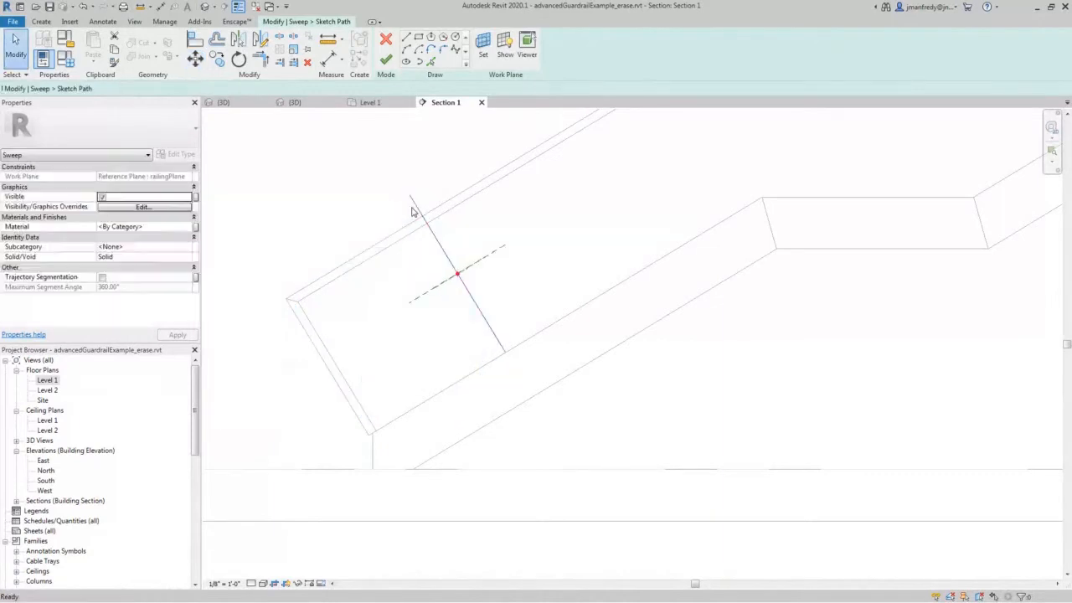
# Shorten the path line's upper end to the underside of the top rail and finish the sweep path
pyautogui.press('Escape')
pyautogui.scroll(2, 439, 237)
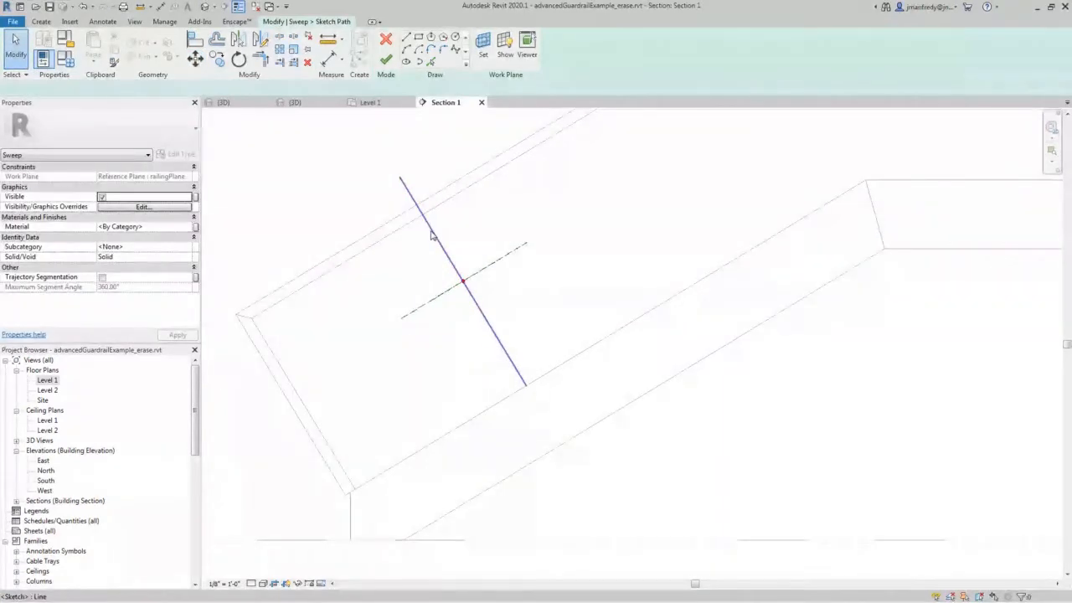
pyautogui.click(431, 233)
pyautogui.moveTo(400, 177); pyautogui.dragTo(423, 215)
pyautogui.click(406, 349)
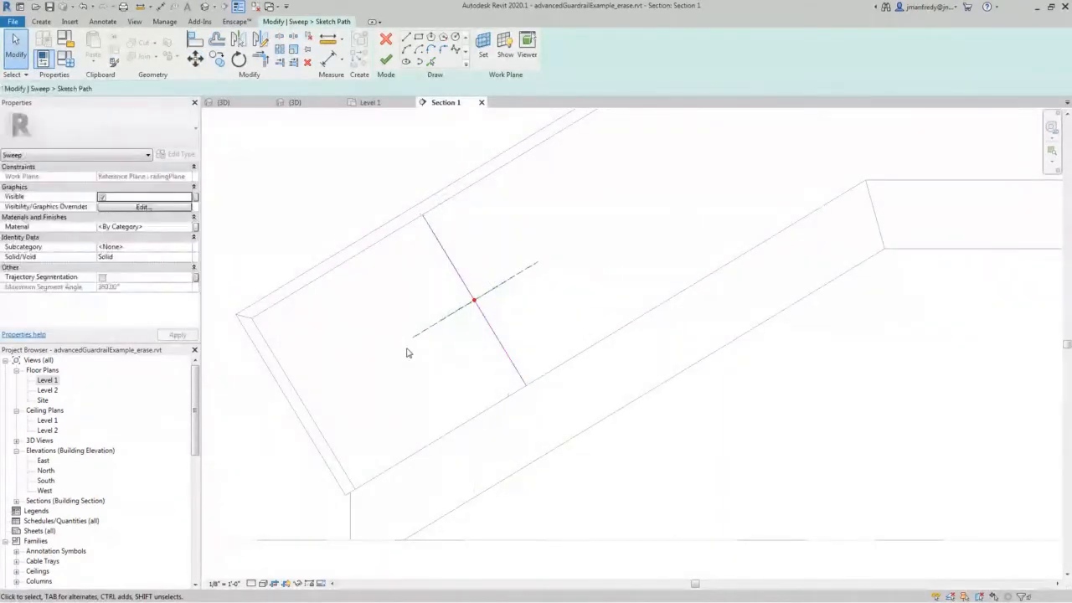
pyautogui.click(385, 59)
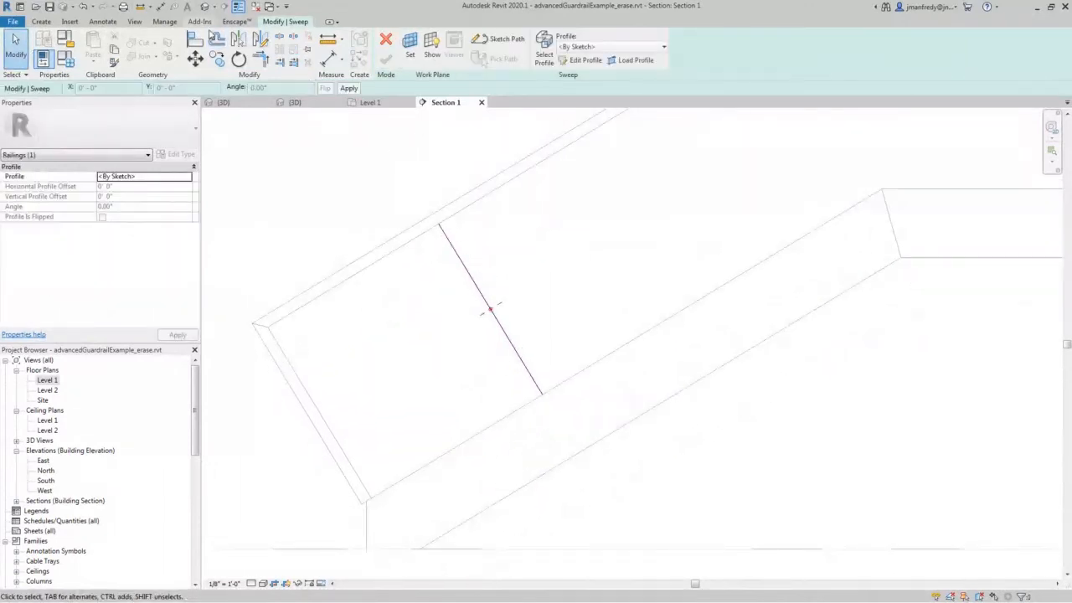
# Examine the sweep path in the 3D view and look through the profiles available for the sweep
pyautogui.click(205, 7)
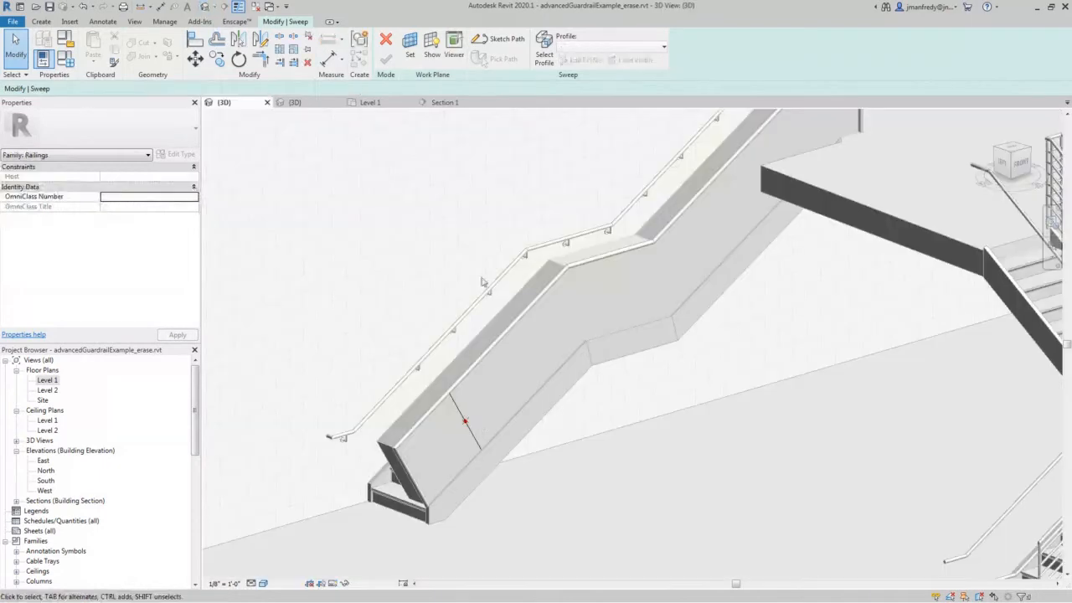
pyautogui.scroll(5, 449, 430)
pyautogui.scroll(3, 448, 429)
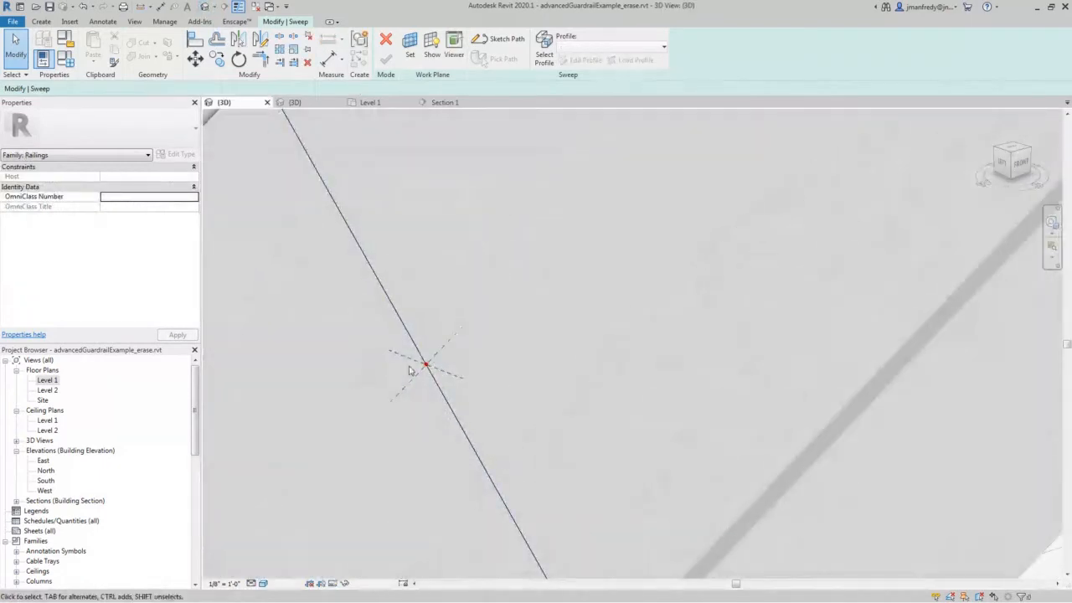
pyautogui.click(548, 62)
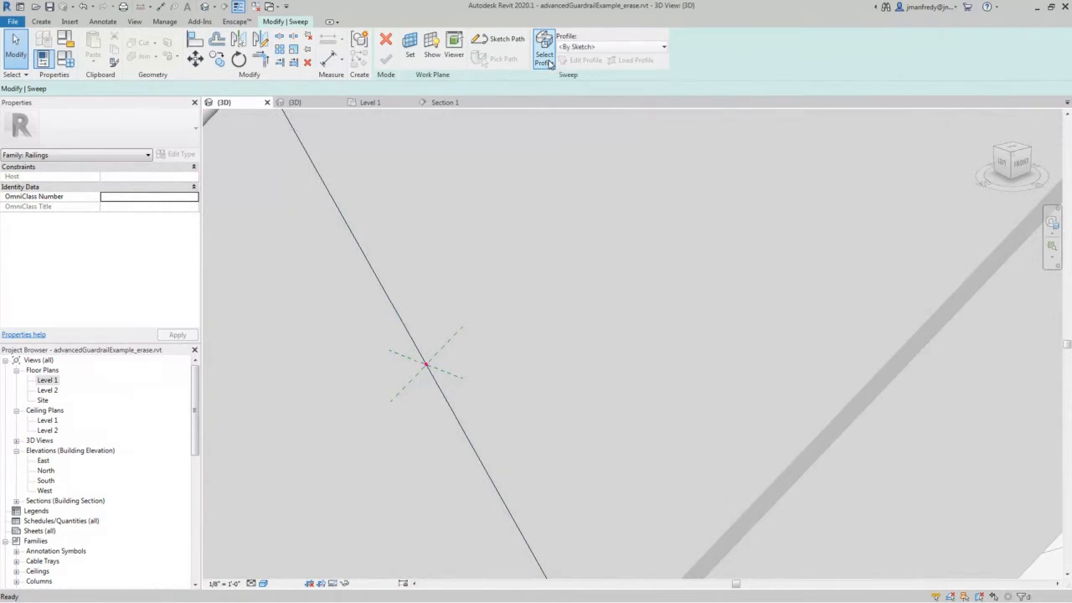
pyautogui.click(642, 47)
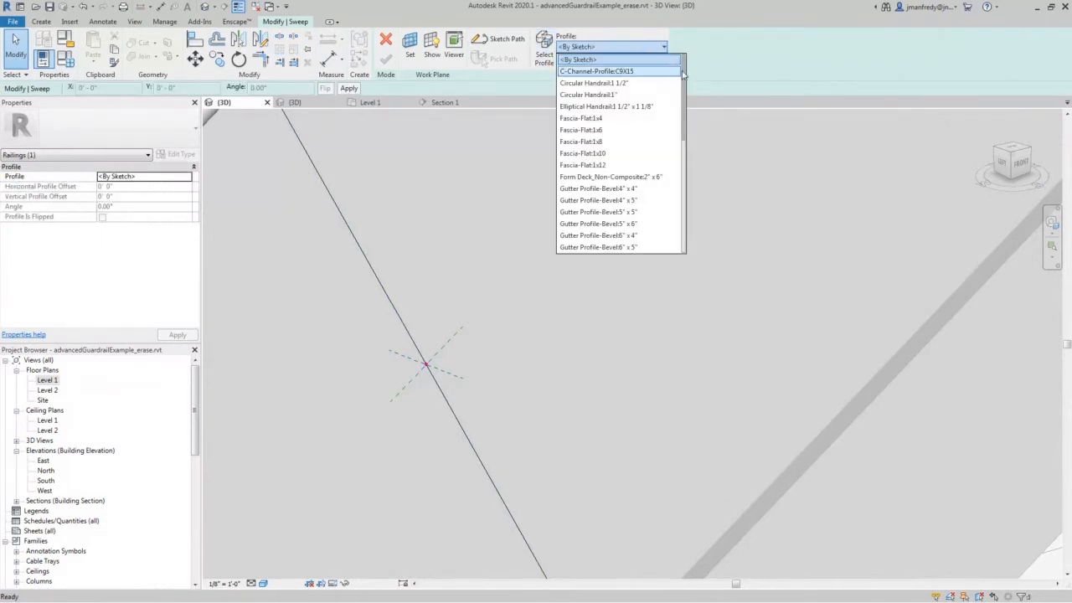
pyautogui.moveTo(681, 75)
pyautogui.mouseDown()
pyautogui.moveTo(681, 199)
pyautogui.moveTo(694, 60)
pyautogui.mouseUp()
pyautogui.click(195, 433)
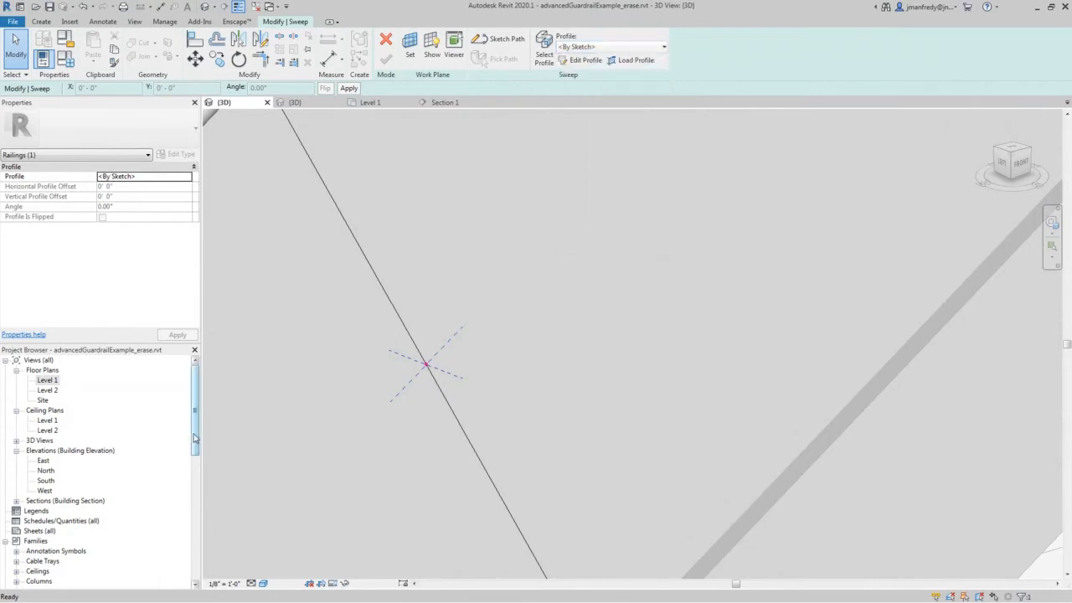
pyautogui.moveTo(195, 433)
pyautogui.mouseDown()
pyautogui.moveTo(189, 556)
pyautogui.moveTo(188, 427)
pyautogui.mouseUp()
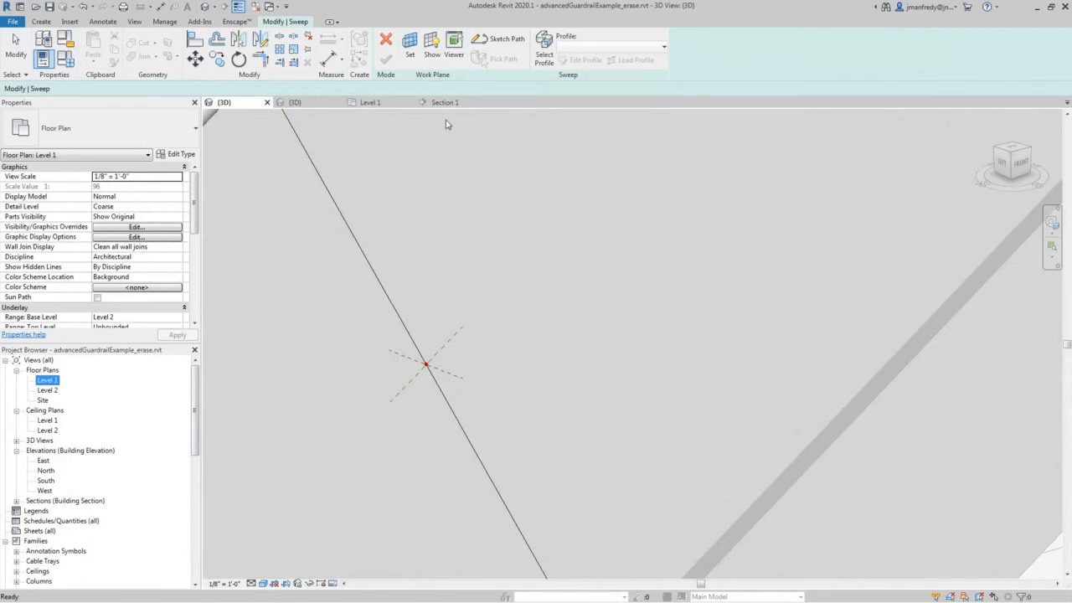
# Discard the unfinished sweep between the stringer and the top rail
pyautogui.click(544, 58)
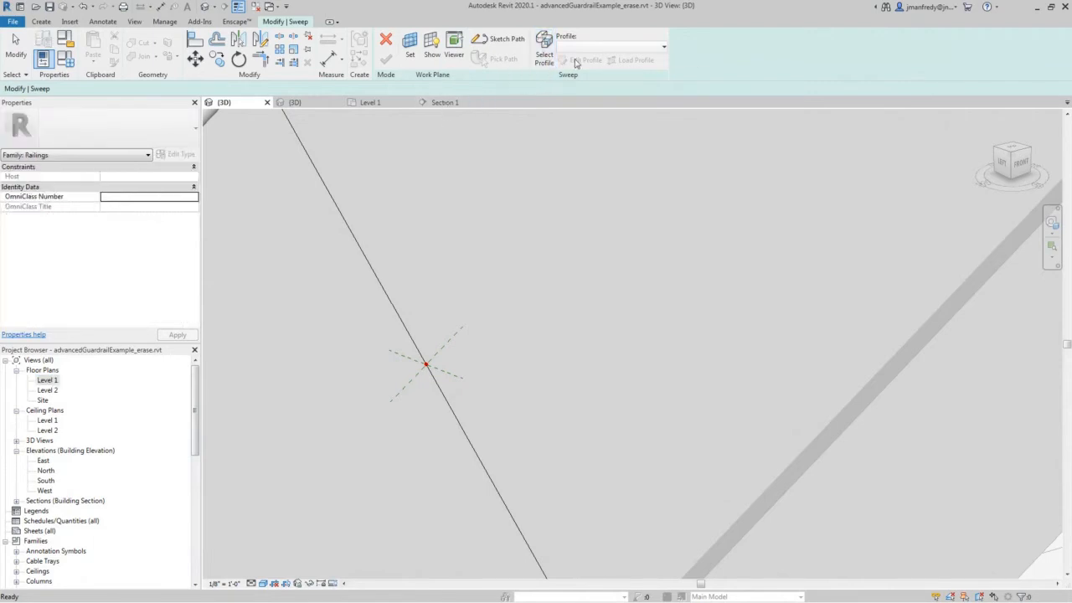
pyautogui.click(385, 39)
pyautogui.click(603, 314)
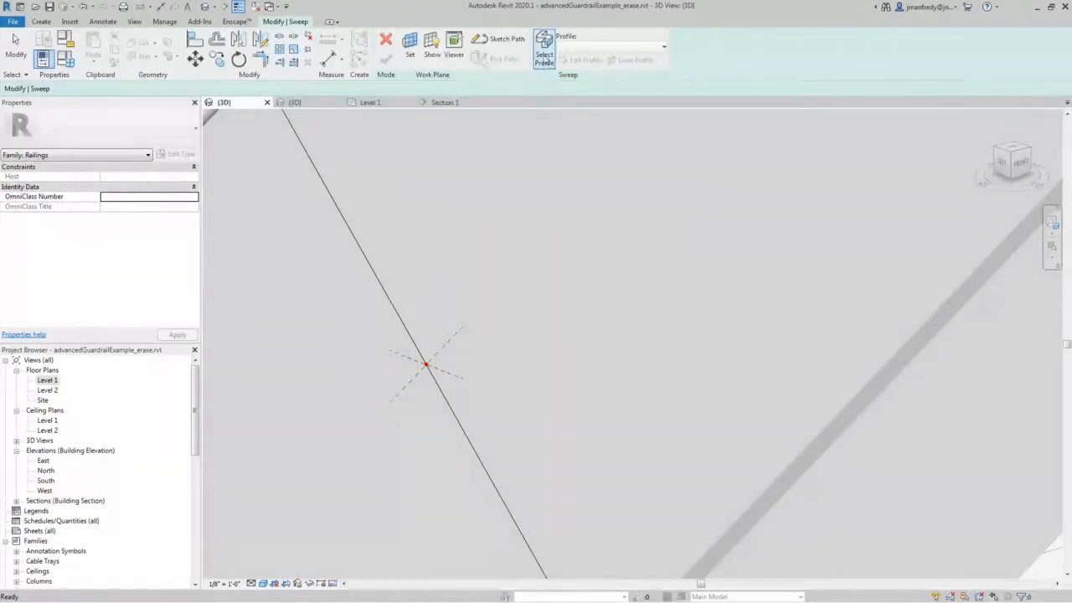
pyautogui.click(543, 60)
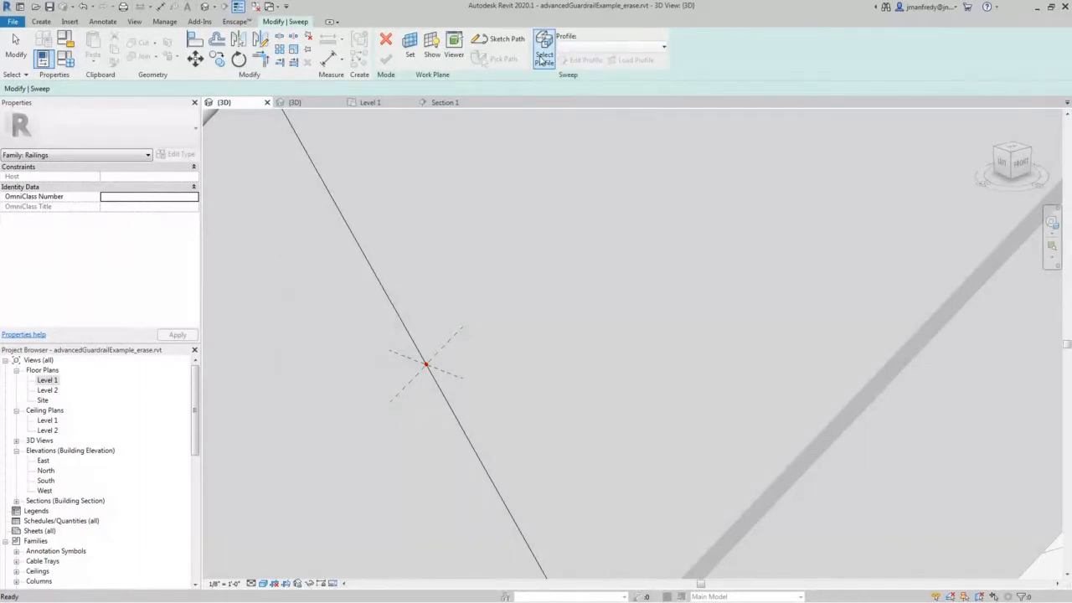
pyautogui.click(386, 42)
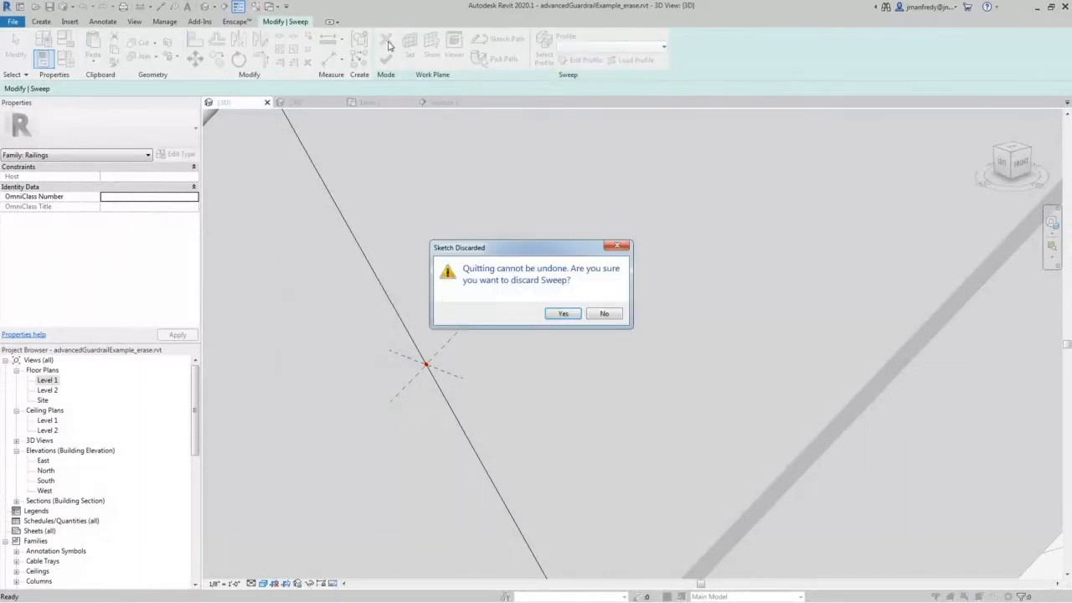
pyautogui.click(562, 314)
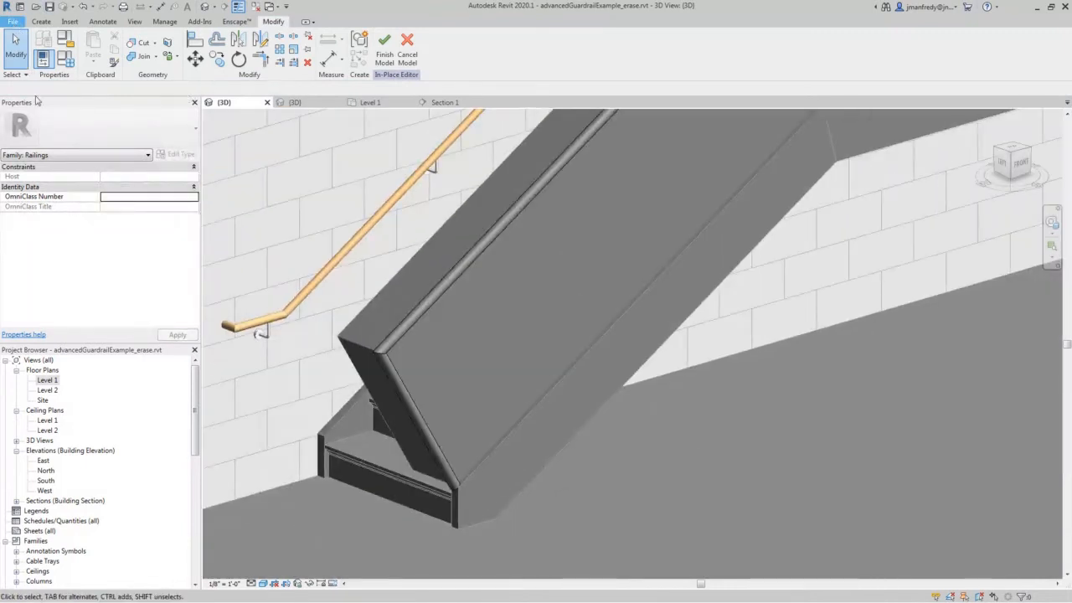
# Create a new family from the Profile.rft template
pyautogui.click(15, 21)
pyautogui.moveTo(52, 64)
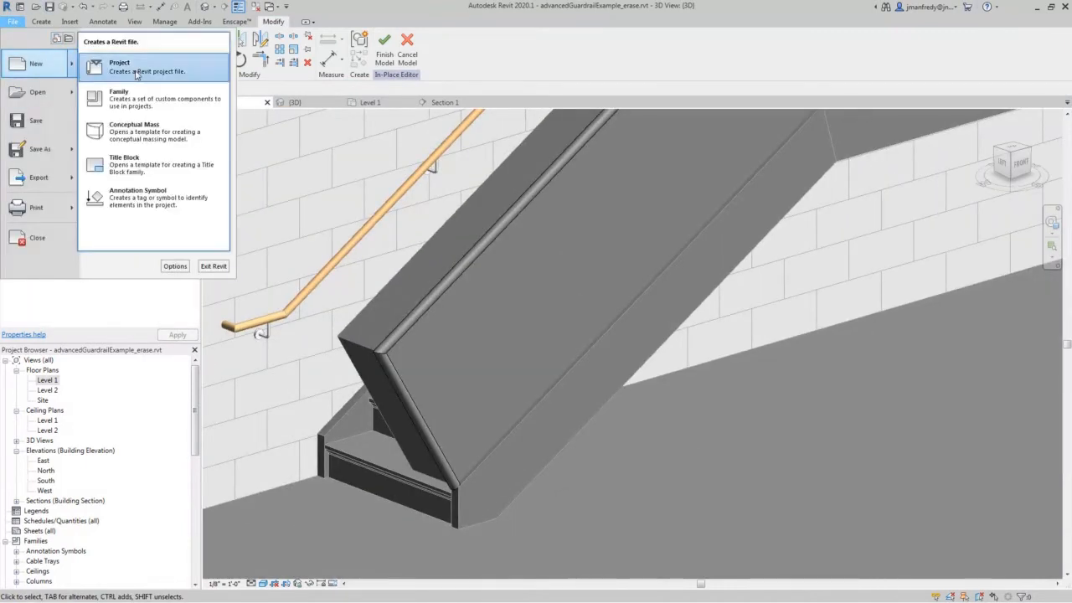
pyautogui.click(134, 95)
pyautogui.click(392, 278)
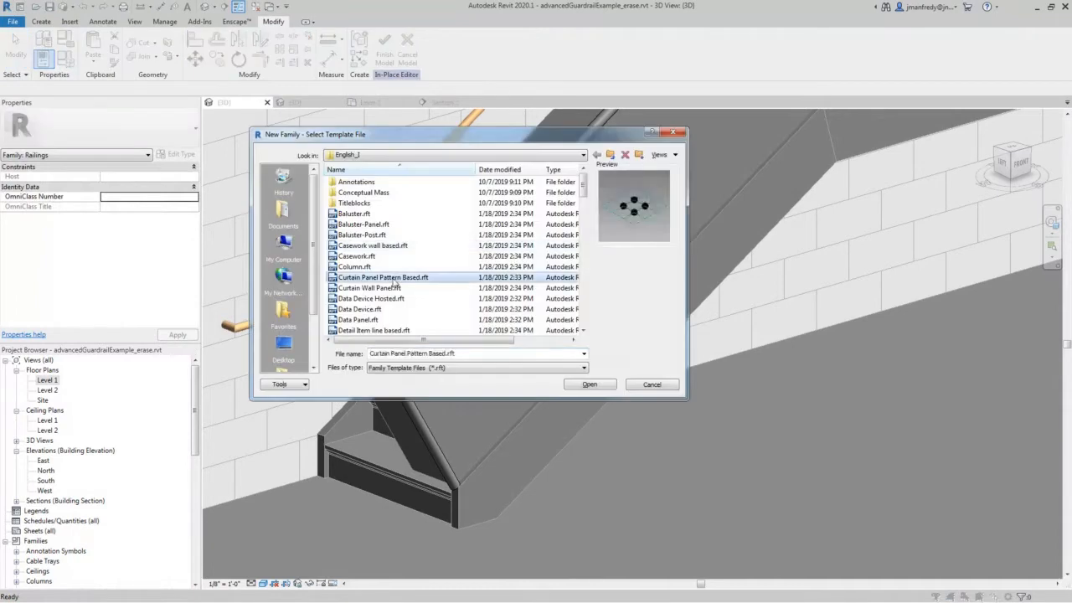
pyautogui.press('p')
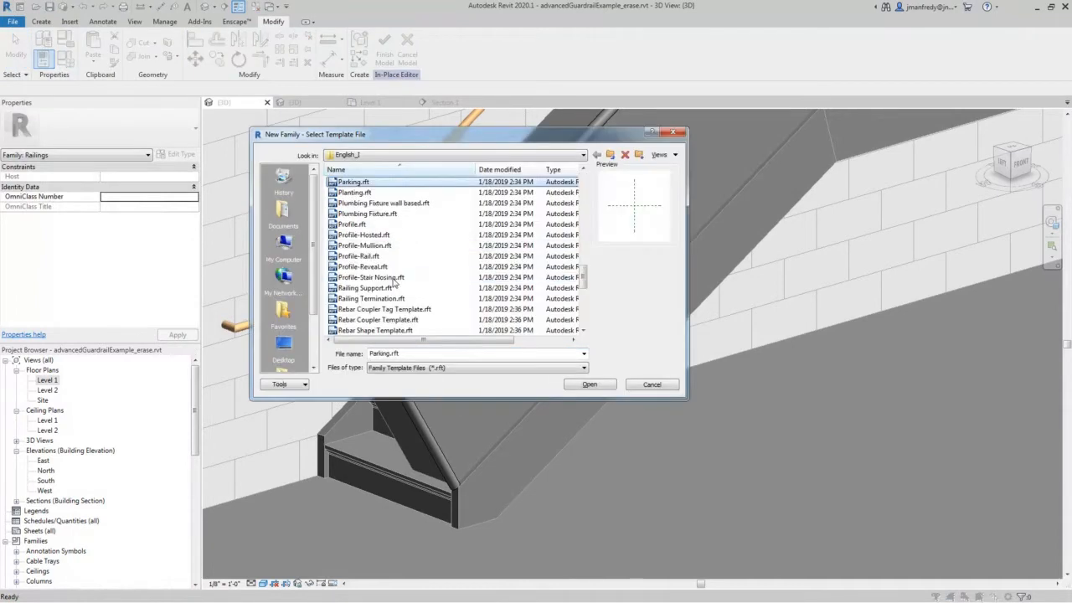
pyautogui.press('r')
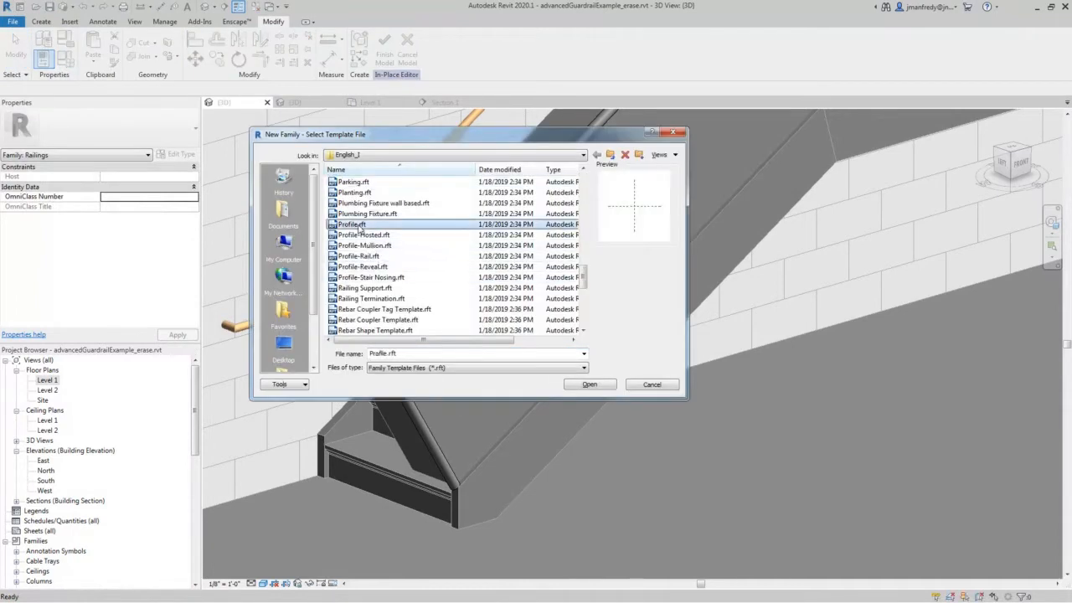
pyautogui.press('Return')
# Draw a rectangle about 1 3/16" by 1/4" below the horizontal reference plane, starting at the reference planes' intersection
pyautogui.scroll(4, 660, 351)
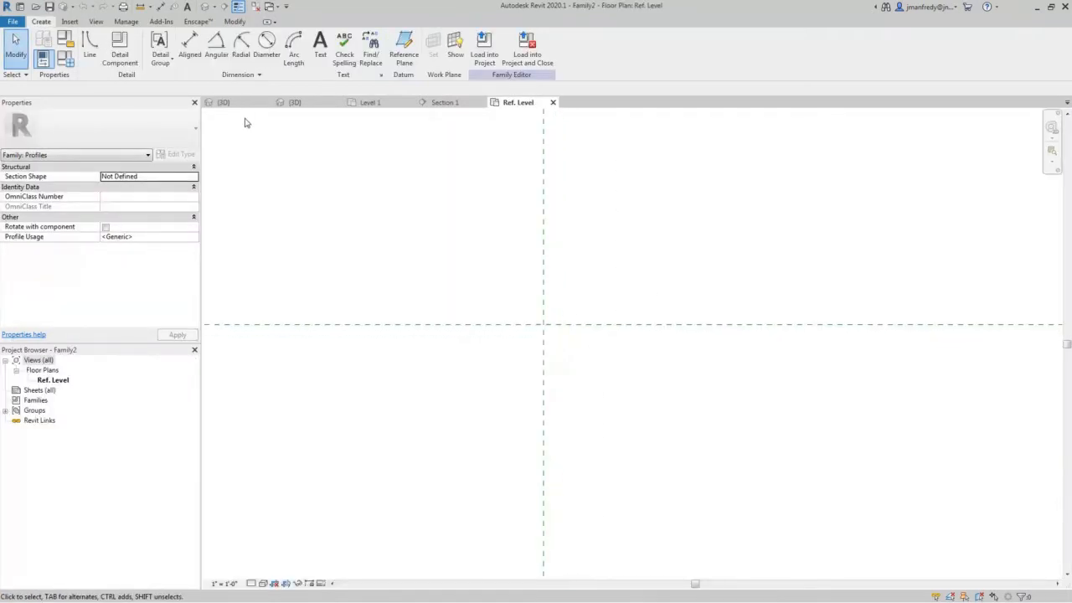
pyautogui.click(89, 46)
pyautogui.click(394, 37)
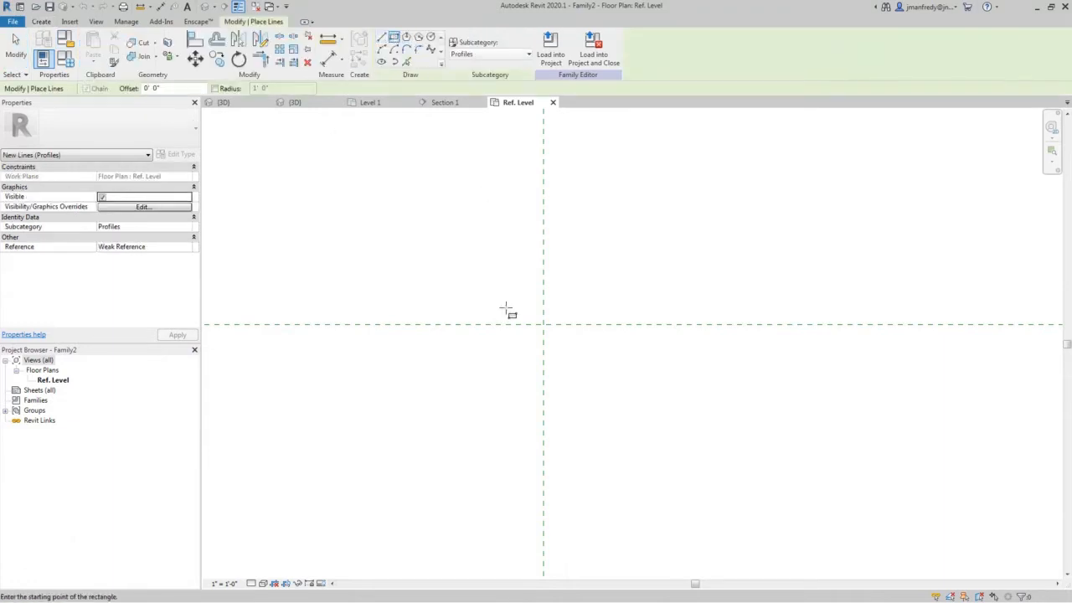
pyautogui.click(544, 324)
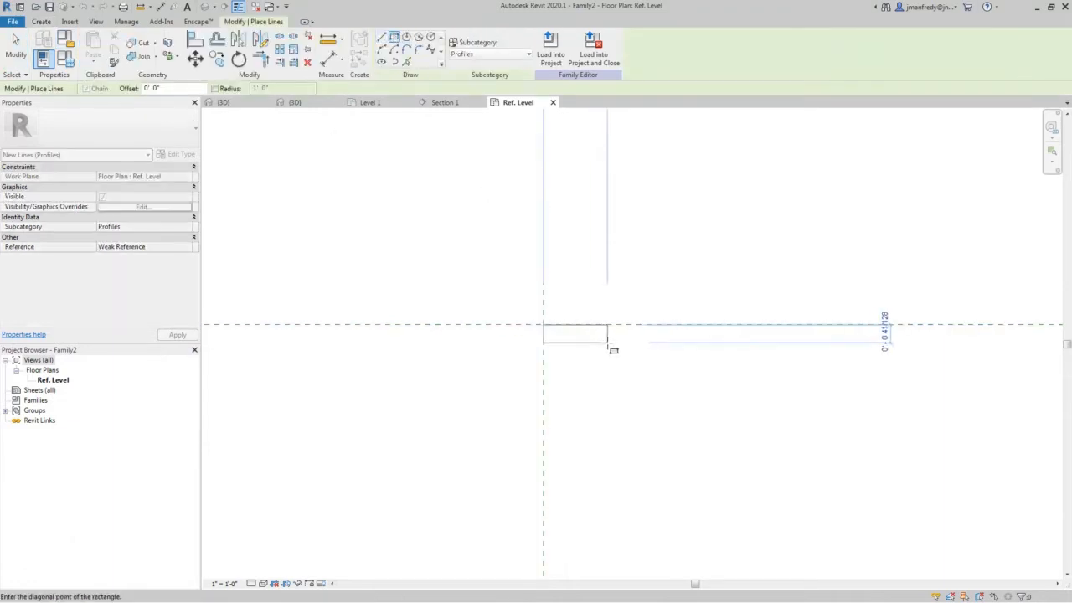
pyautogui.click(614, 343)
pyautogui.press('Escape')
pyautogui.press('Escape')
pyautogui.scroll(2, 614, 348)
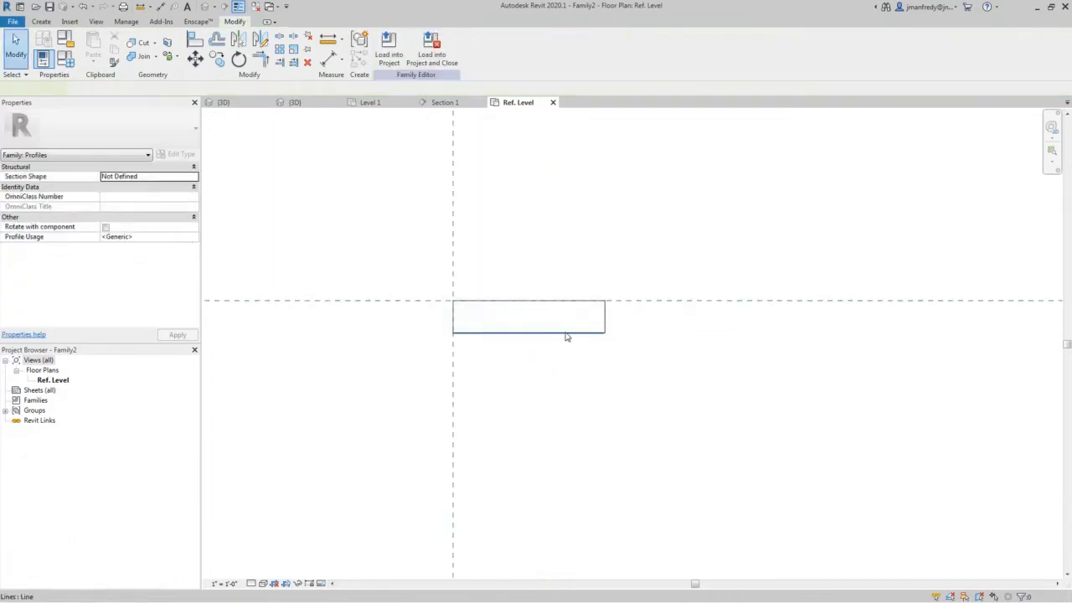
# Set the rectangle's width to 3" by relocating its right edge
pyautogui.click(566, 334)
pyautogui.click(602, 319)
pyautogui.click(606, 321)
pyautogui.click(546, 345)
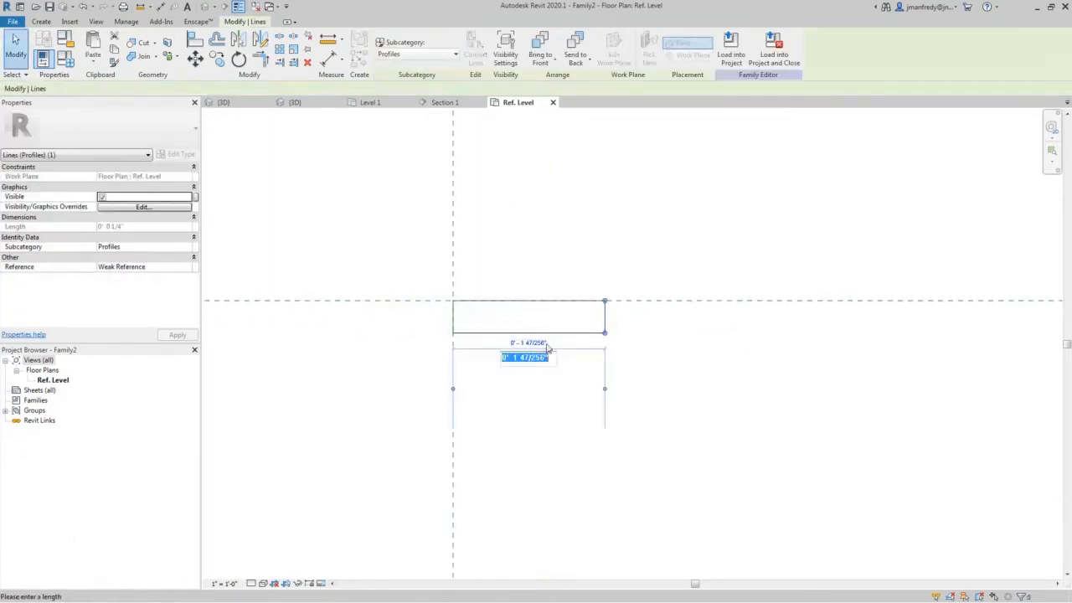
pyautogui.write('3')
pyautogui.press('Return')
pyautogui.click(588, 324)
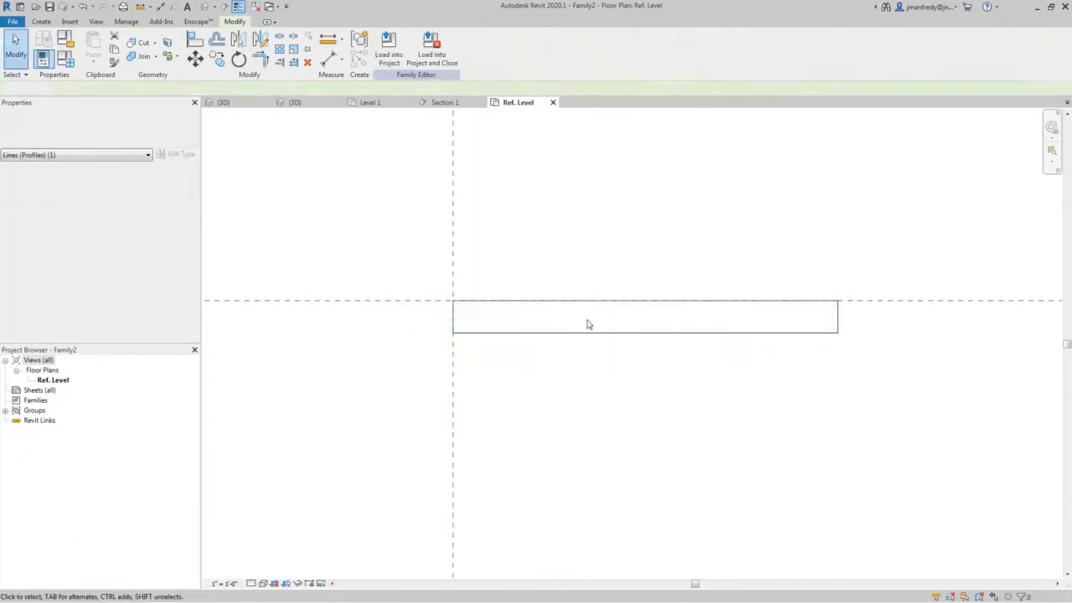
# Set the rectangle's height to 1/2" by relocating its top edge
pyautogui.click(486, 307)
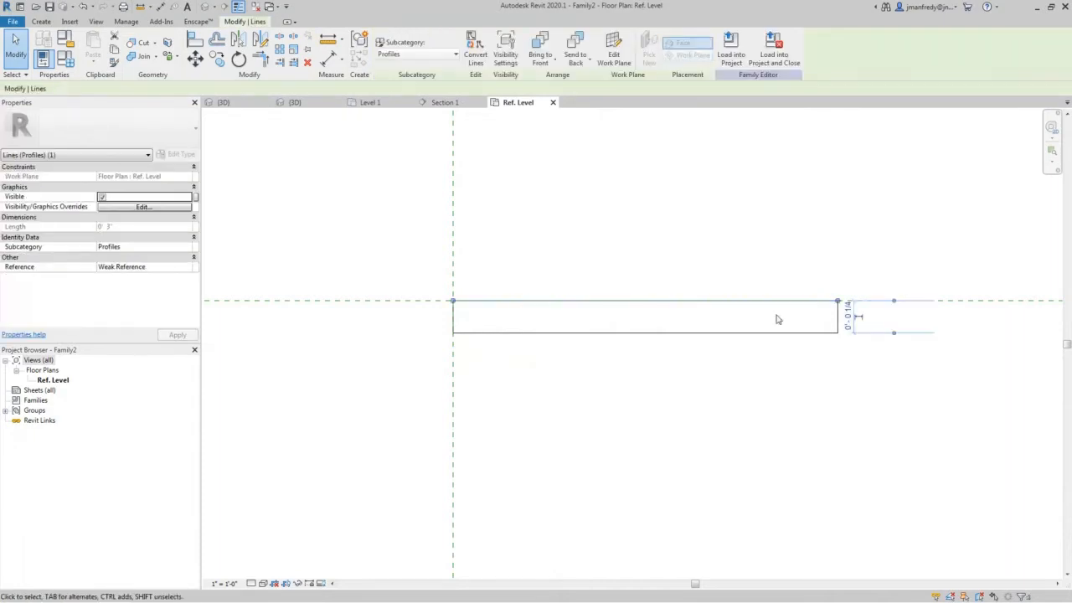
pyautogui.click(848, 321)
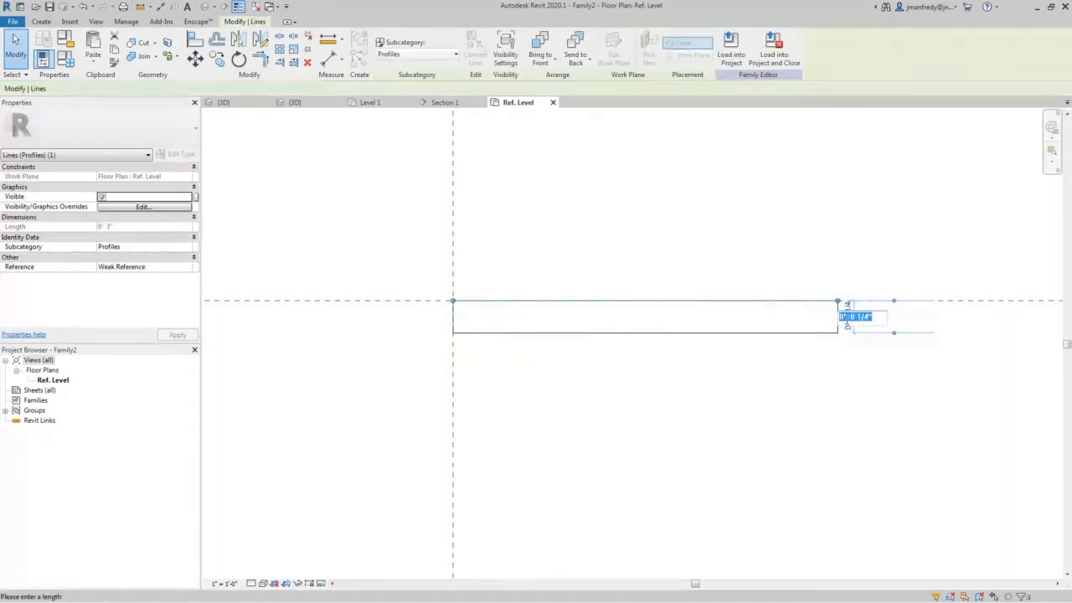
pyautogui.write('1/2')
pyautogui.press('Return')
pyautogui.press('Escape')
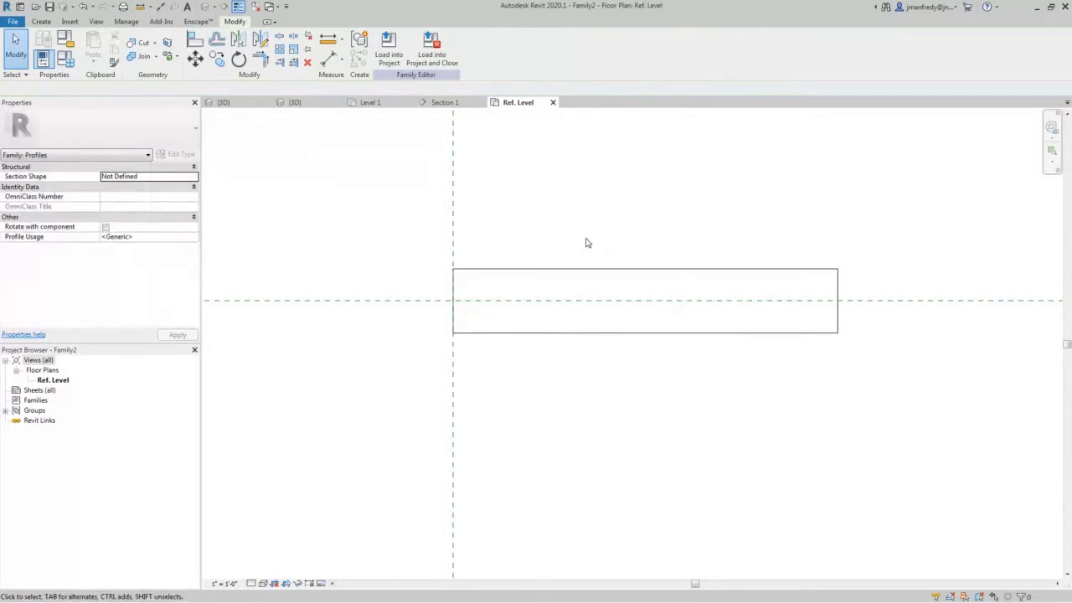
# Save the profile family as customRail in the SUPPORT folder
pyautogui.scroll(-2, 586, 243)
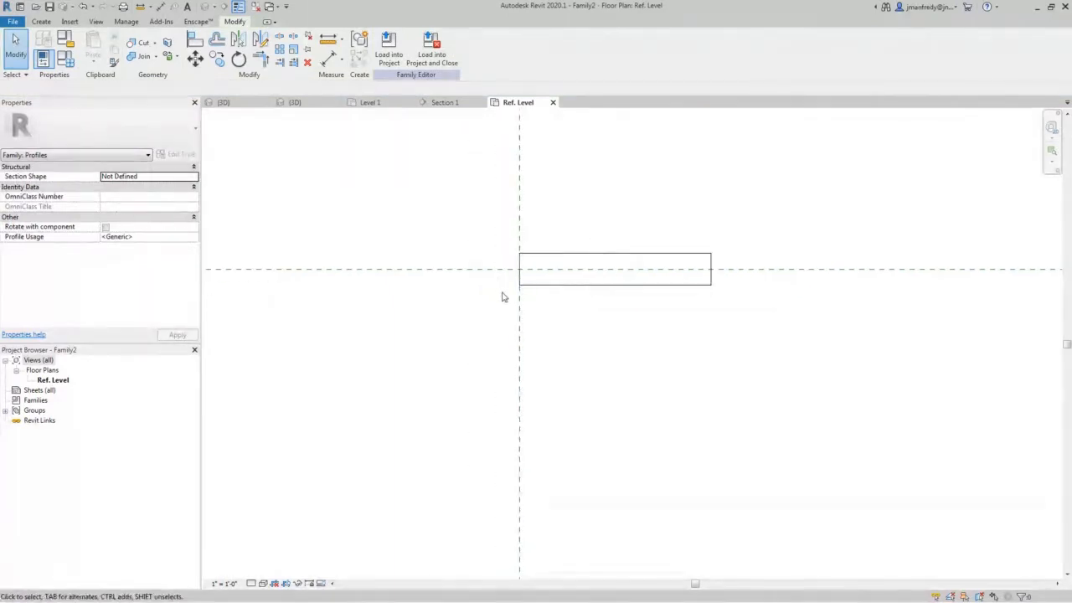
pyautogui.scroll(-1, 503, 312)
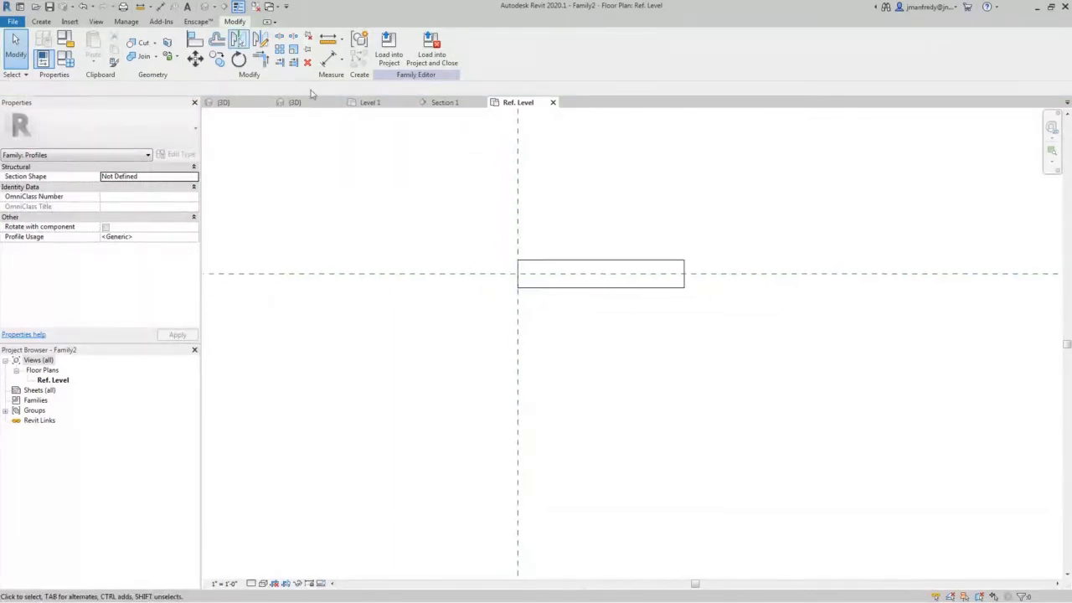
pyautogui.click(11, 22)
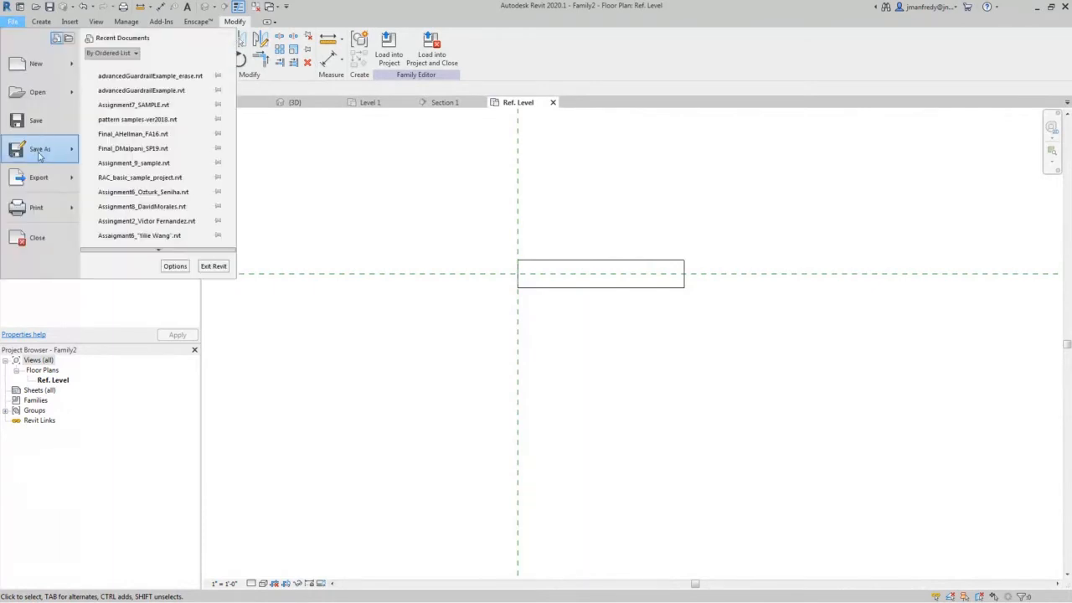
pyautogui.moveTo(40, 151)
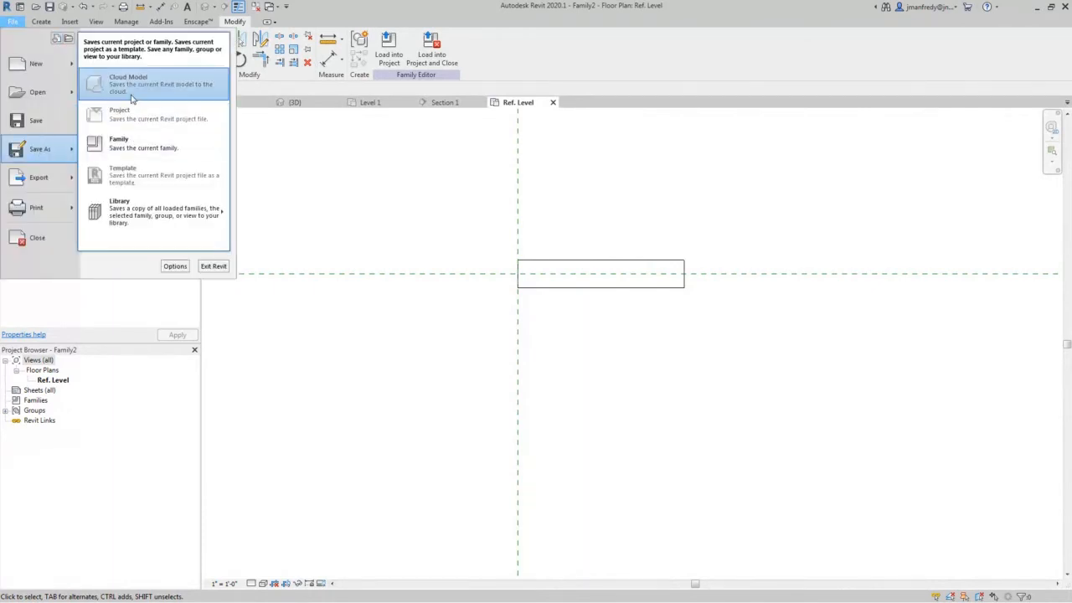
pyautogui.click(131, 149)
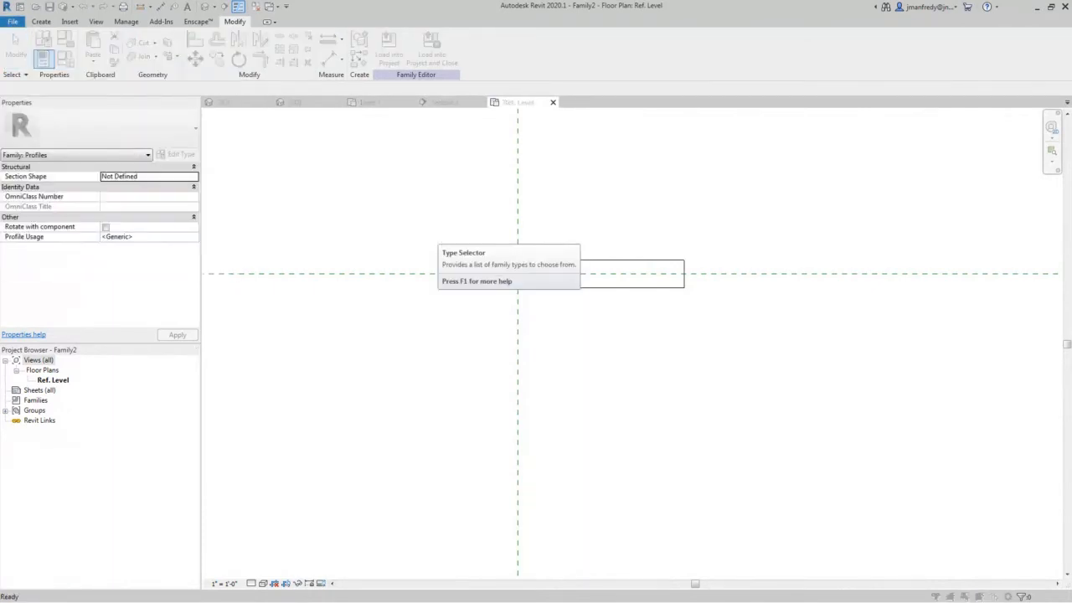
pyautogui.click(722, 432)
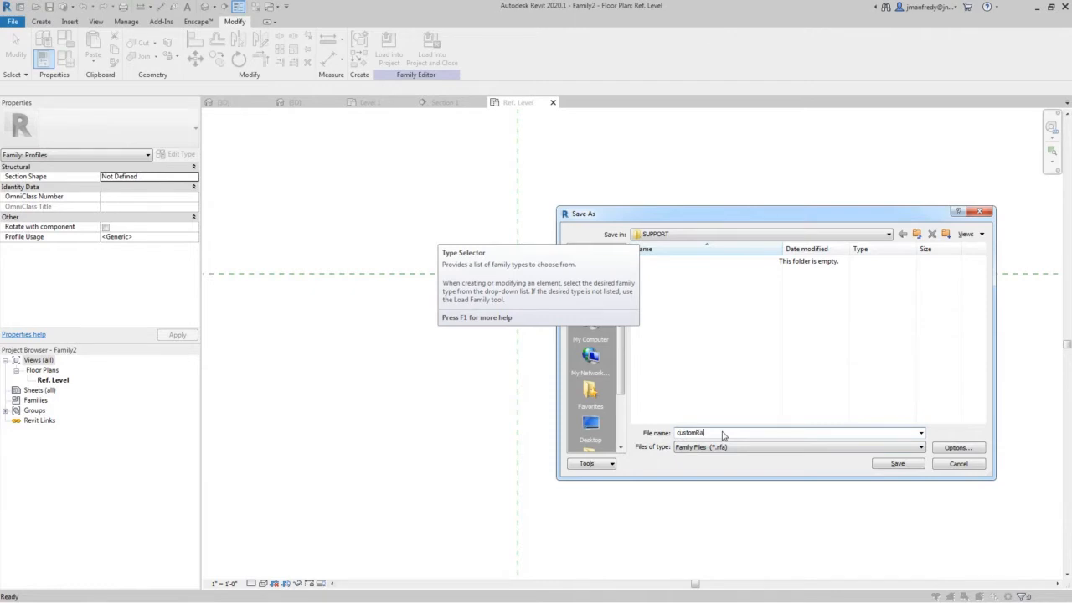
pyautogui.write('customRail')
pyautogui.press('Return')
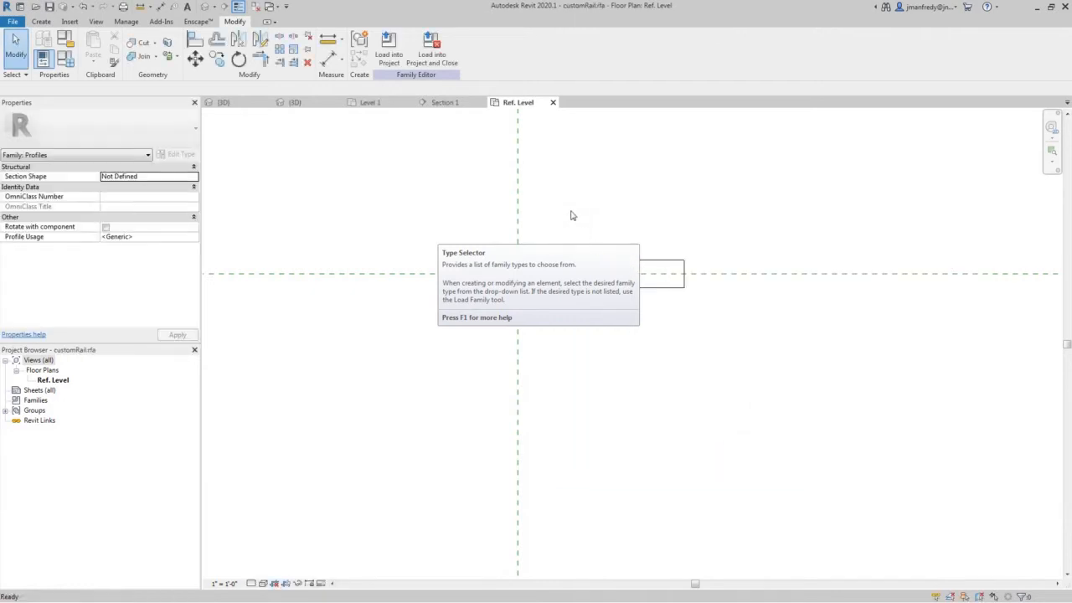
pyautogui.scroll(-1, 623, 302)
pyautogui.moveTo(641, 379); pyautogui.dragTo(775, 371, button='middle')
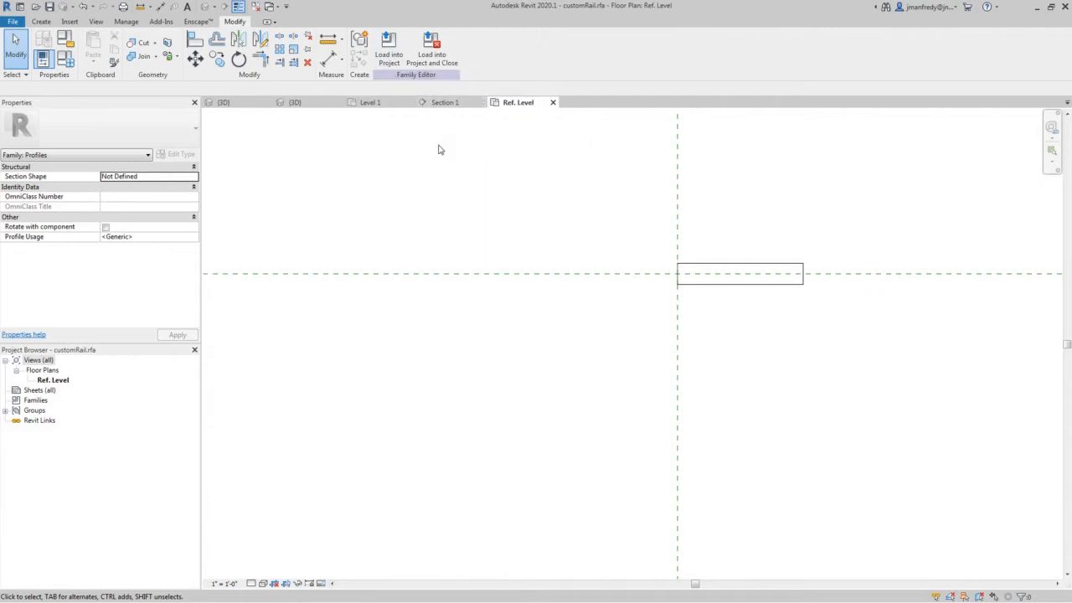
# Load the customRail profile family into the advancedGuardrailExample_erase.rvt project
pyautogui.click(394, 56)
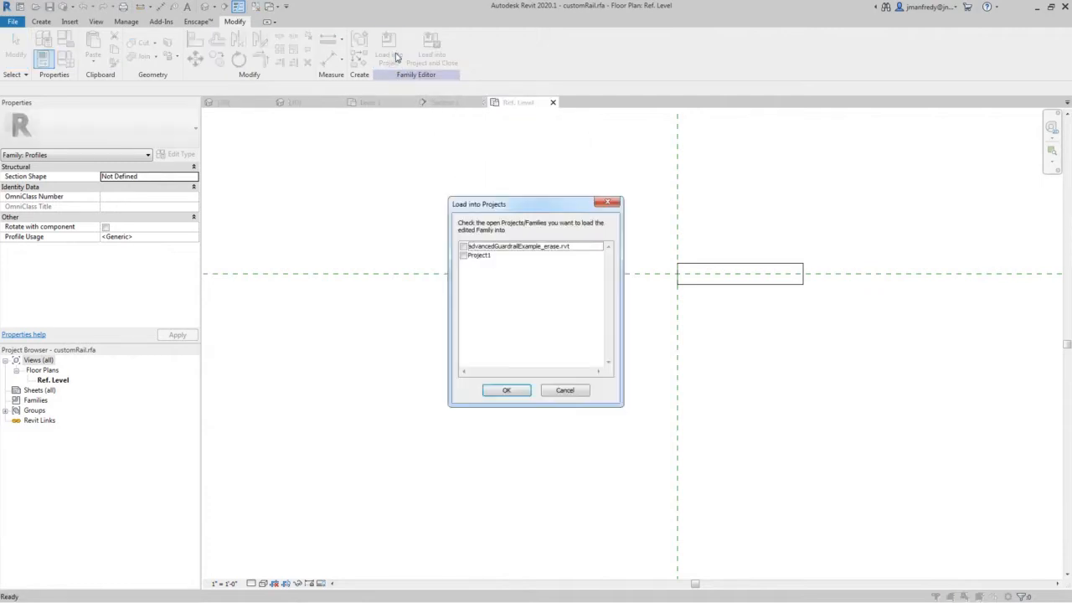
pyautogui.click(463, 246)
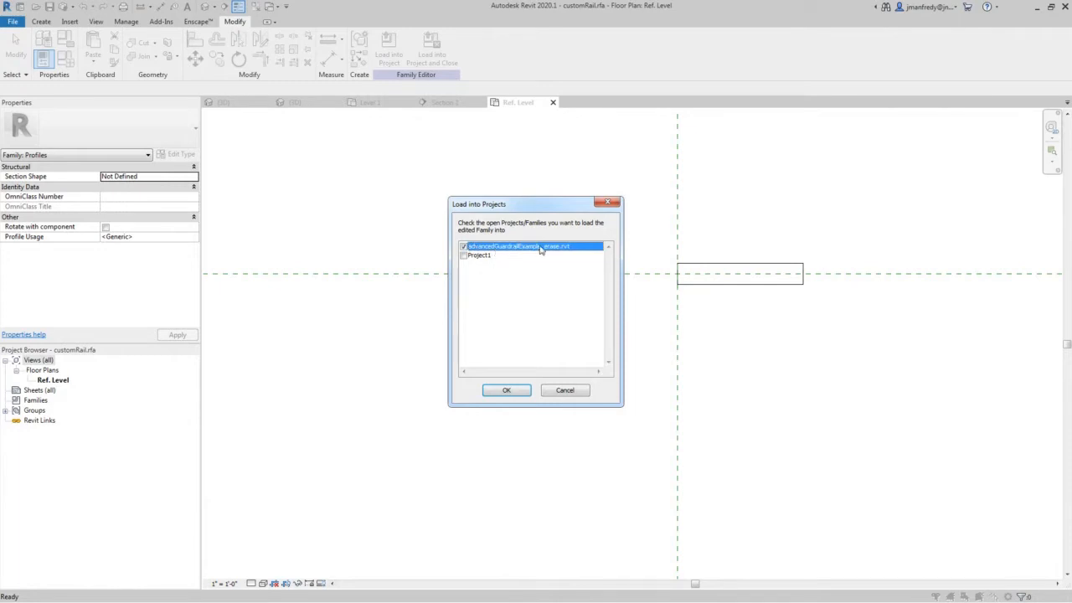
pyautogui.click(506, 390)
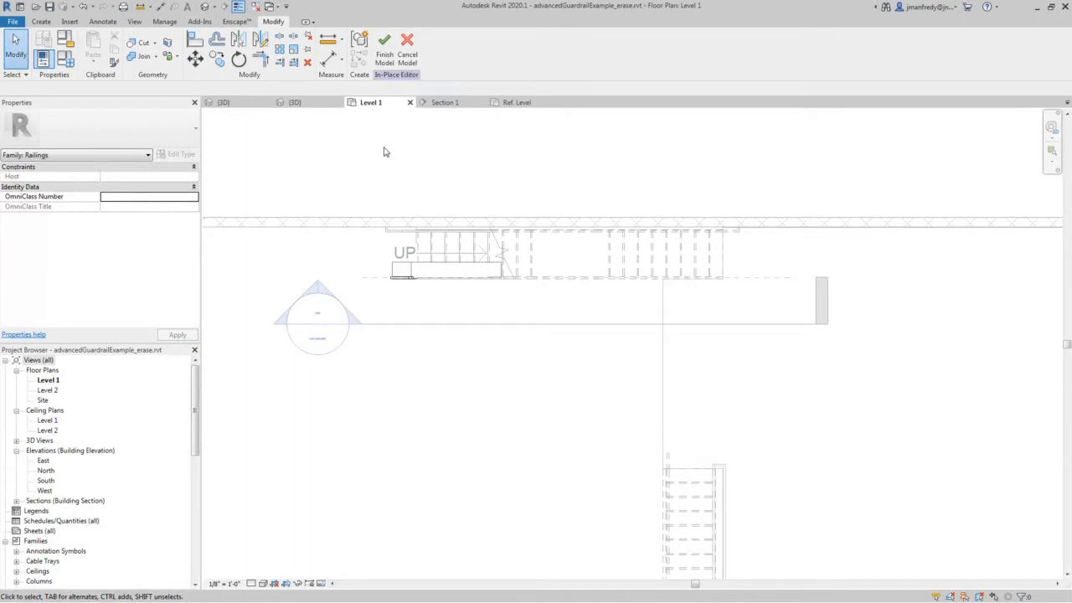
# Finish the in-place model, open the Section 1 view and edit the stair railing in place
pyautogui.click(385, 46)
pyautogui.doubleClick(327, 280)
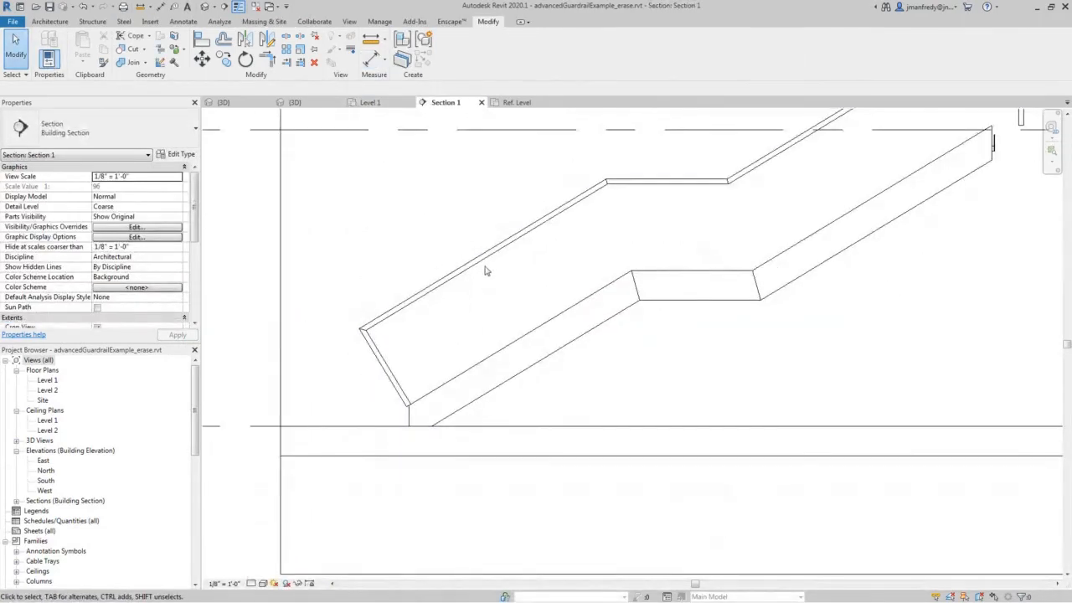
pyautogui.click(486, 256)
pyautogui.click(452, 57)
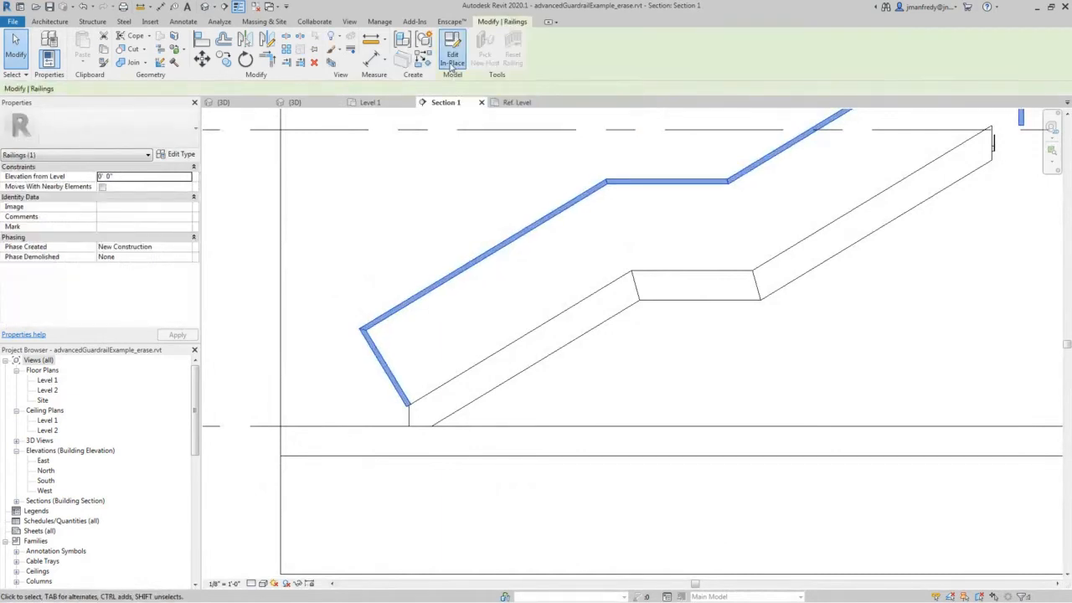
pyautogui.scroll(1, 397, 229)
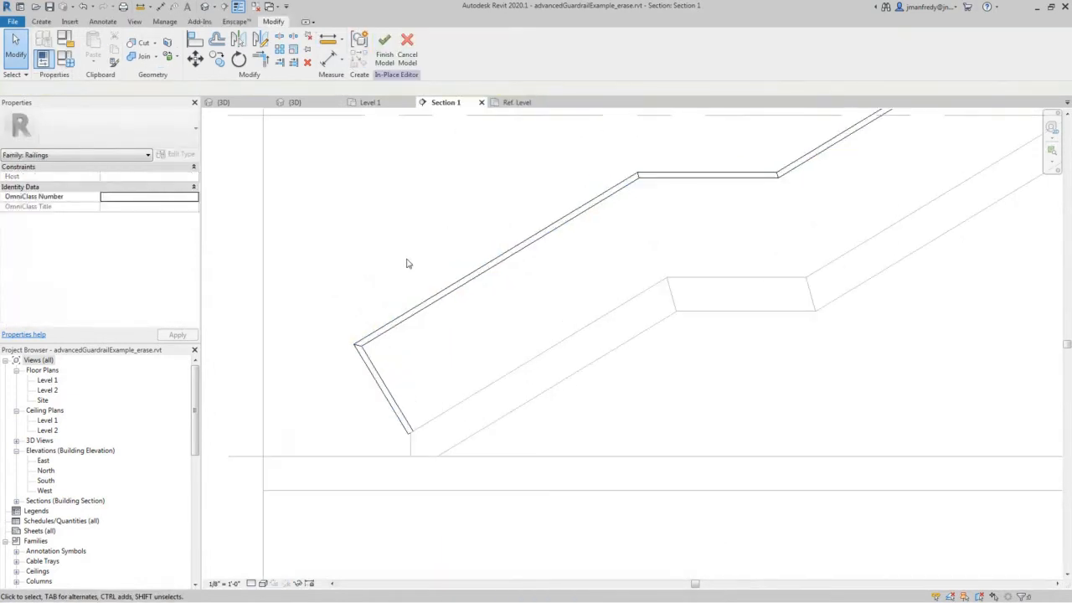
# Start a sweep with a sketched path on the named work plane Reference Plane : railingPlane
pyautogui.click(43, 23)
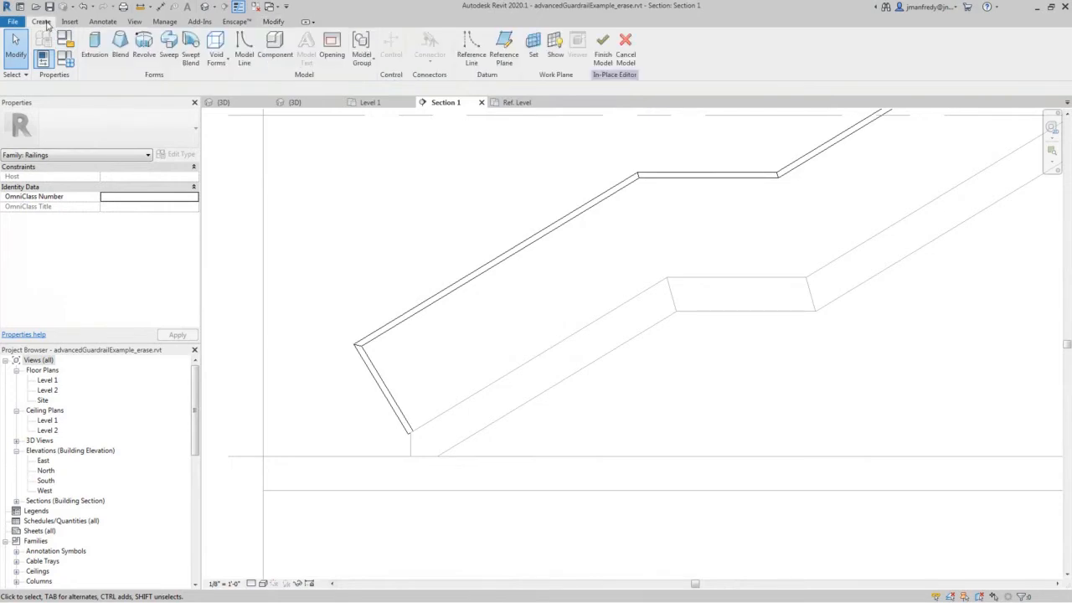
pyautogui.click(168, 43)
pyautogui.scroll(1, 339, 408)
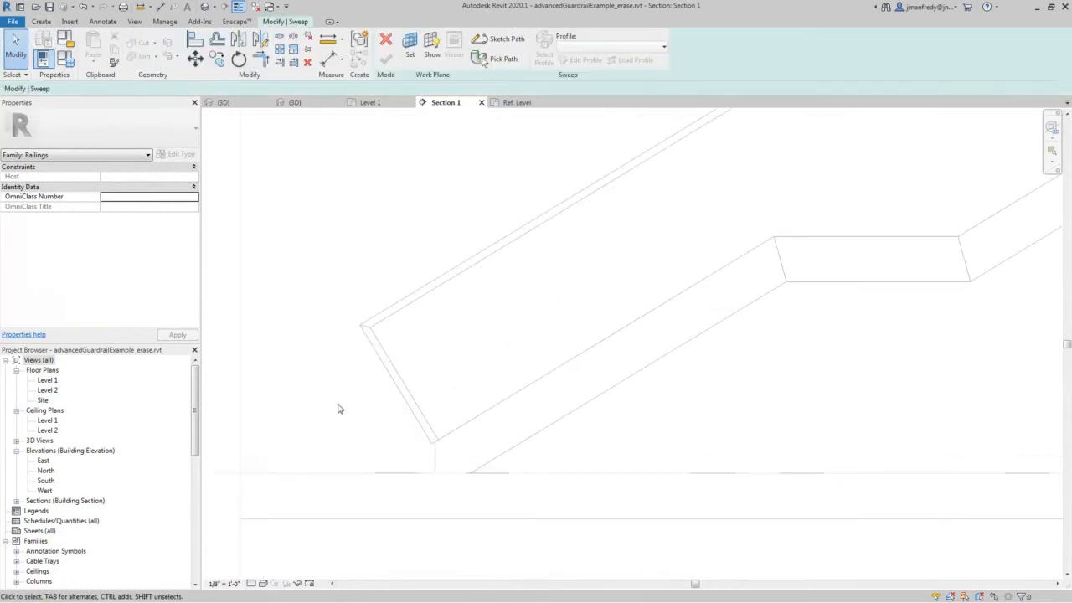
pyautogui.click(513, 42)
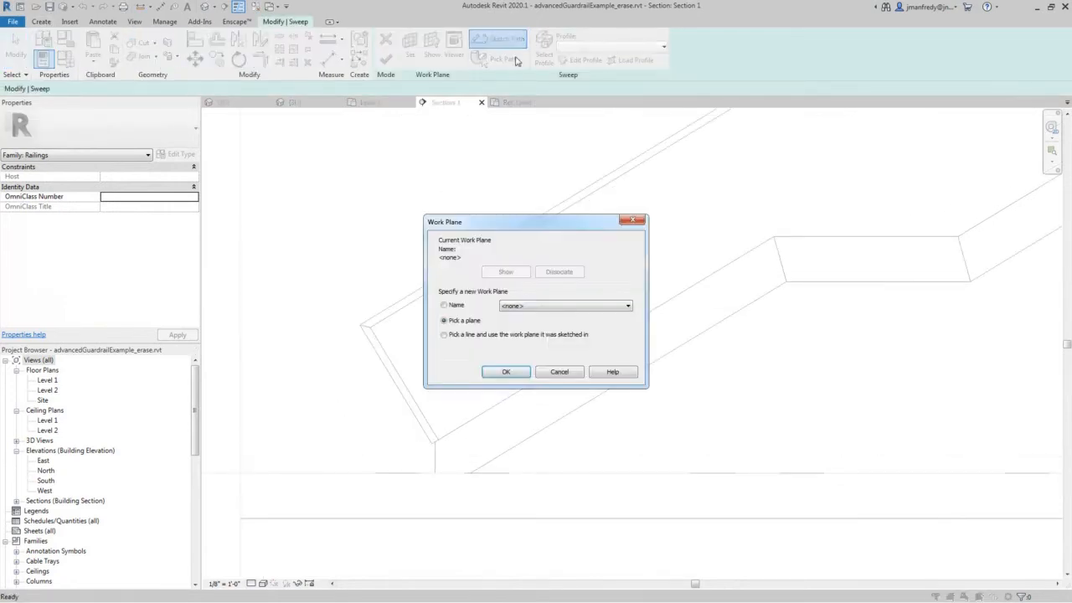
pyautogui.click(557, 306)
pyautogui.click(574, 345)
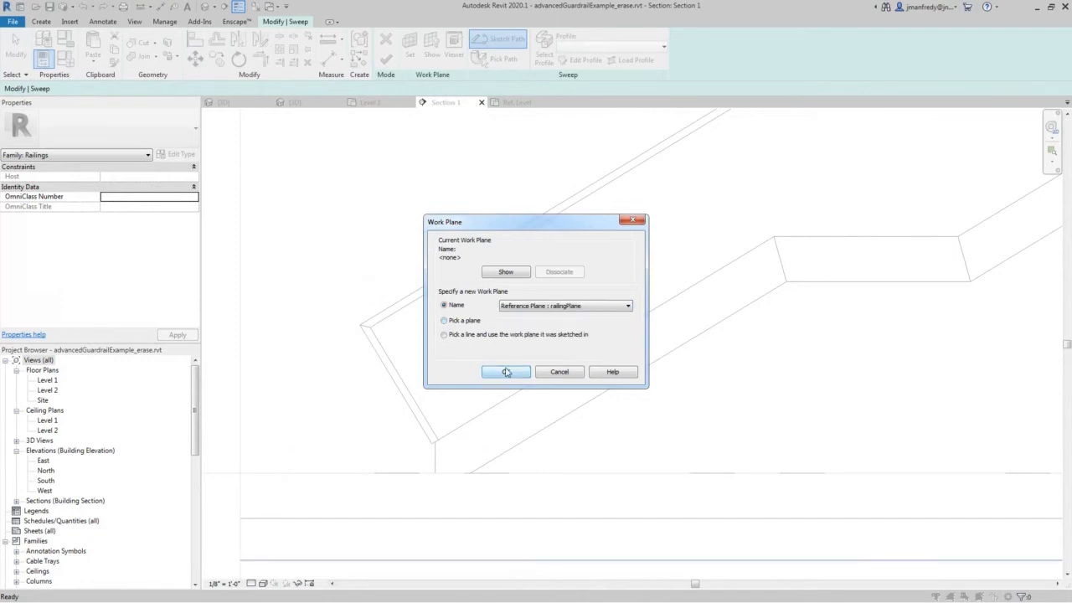
pyautogui.click(519, 371)
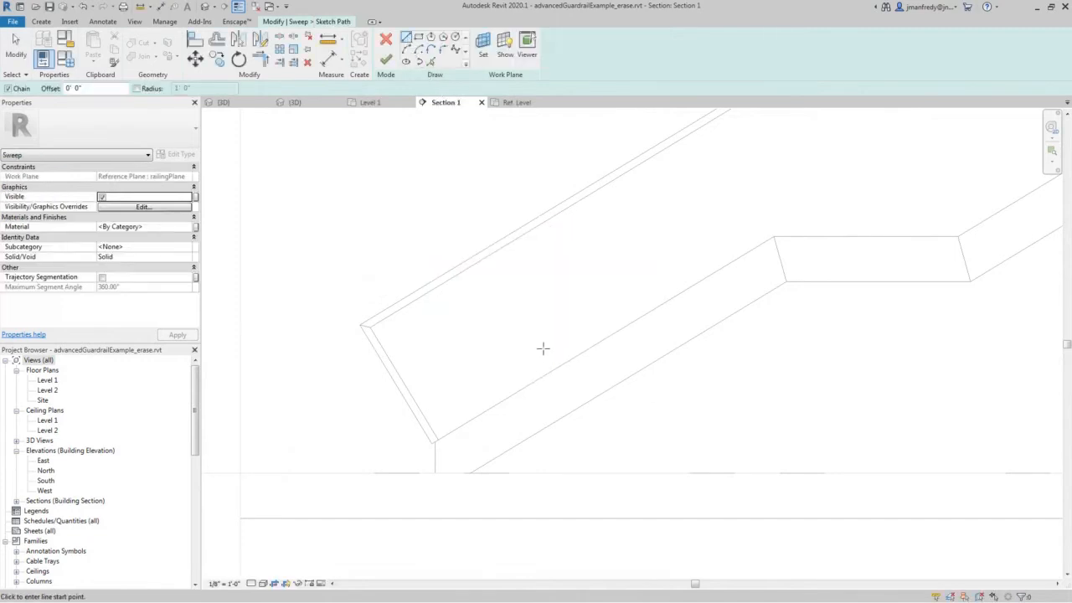
# Sketch the sweep path as a line about 2' 11" long, perpendicular from the lower stringer's top edge to the top rail, and finish the path
pyautogui.click(553, 369)
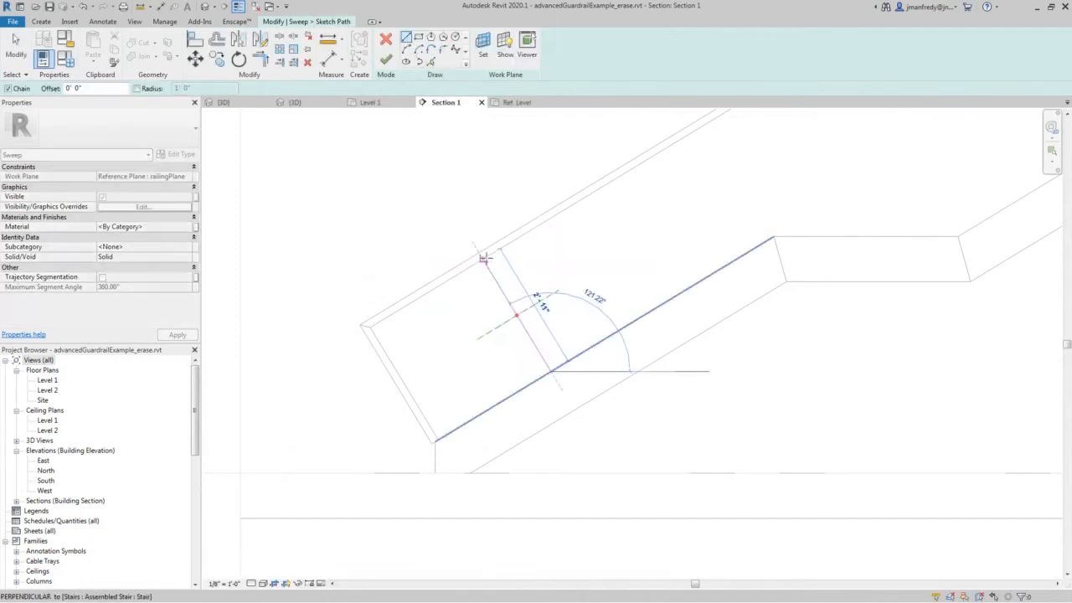
pyautogui.press('Escape')
pyautogui.press('Escape')
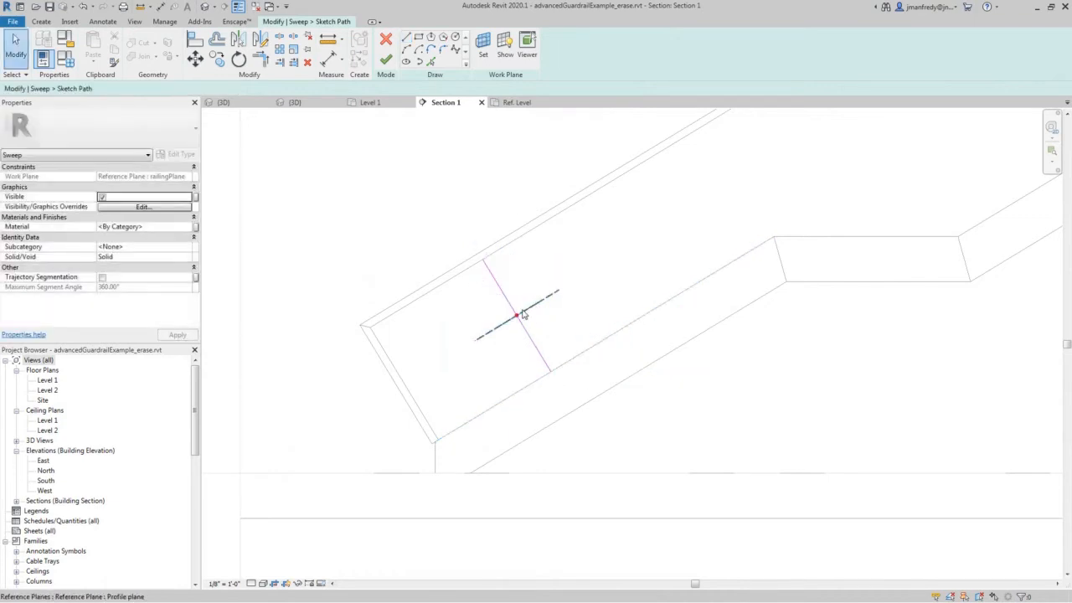
pyautogui.moveTo(536, 324); pyautogui.dragTo(488, 330, button='middle')
pyautogui.scroll(1, 484, 327)
pyautogui.click(385, 64)
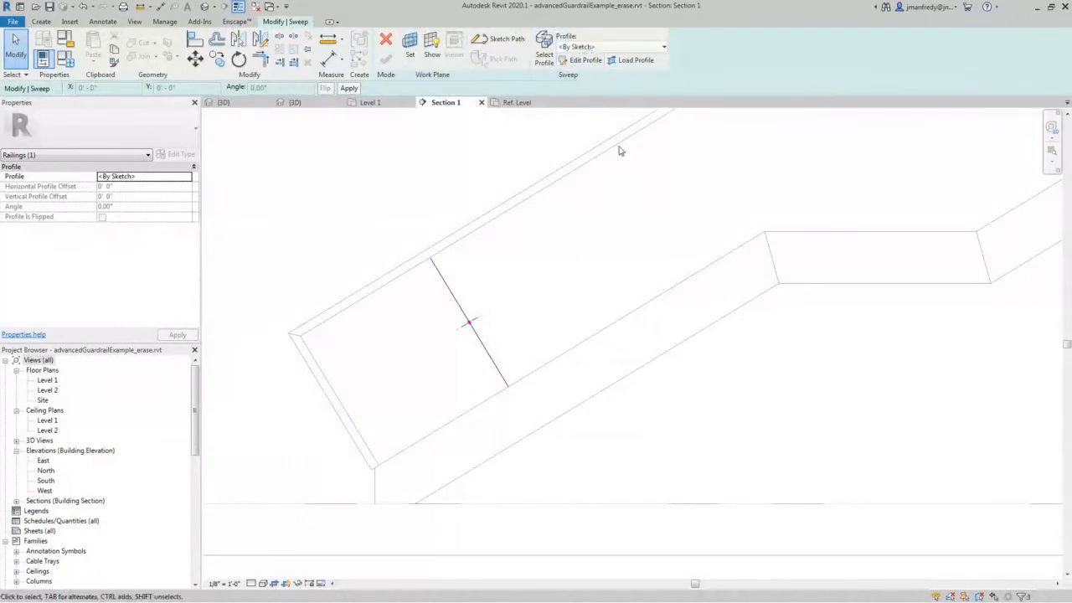
# Assign the customRail profile to the sweep and open the 3D view at the path
pyautogui.click(664, 48)
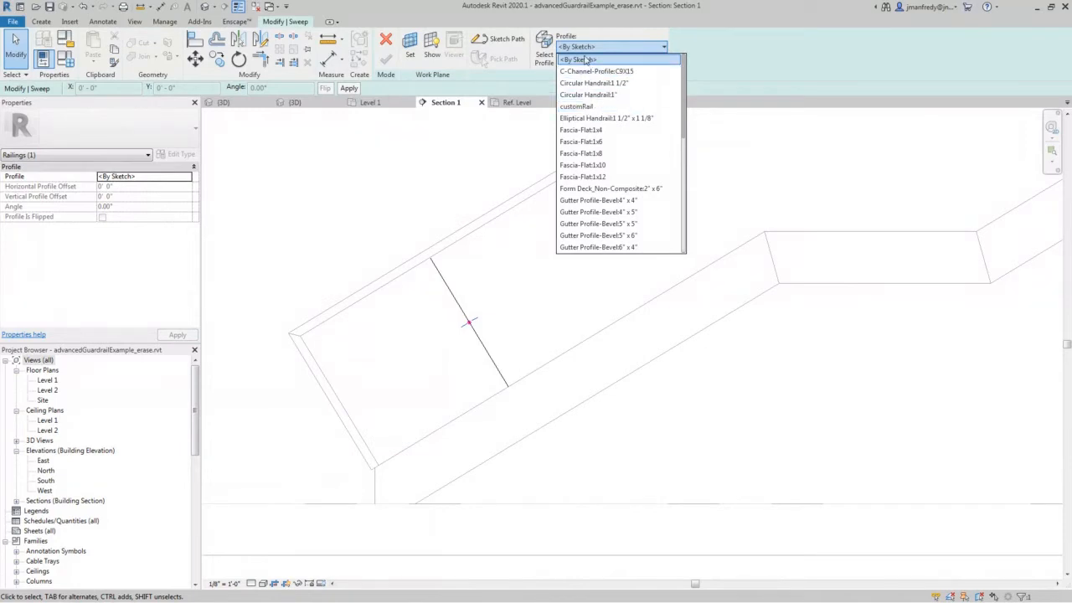
pyautogui.click(584, 107)
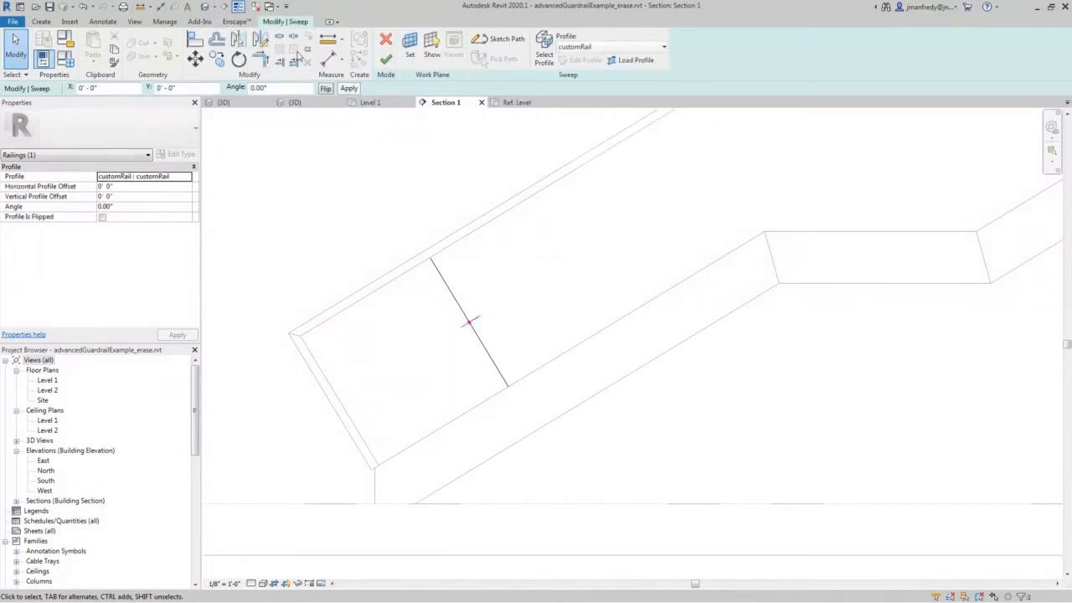
pyautogui.click(205, 7)
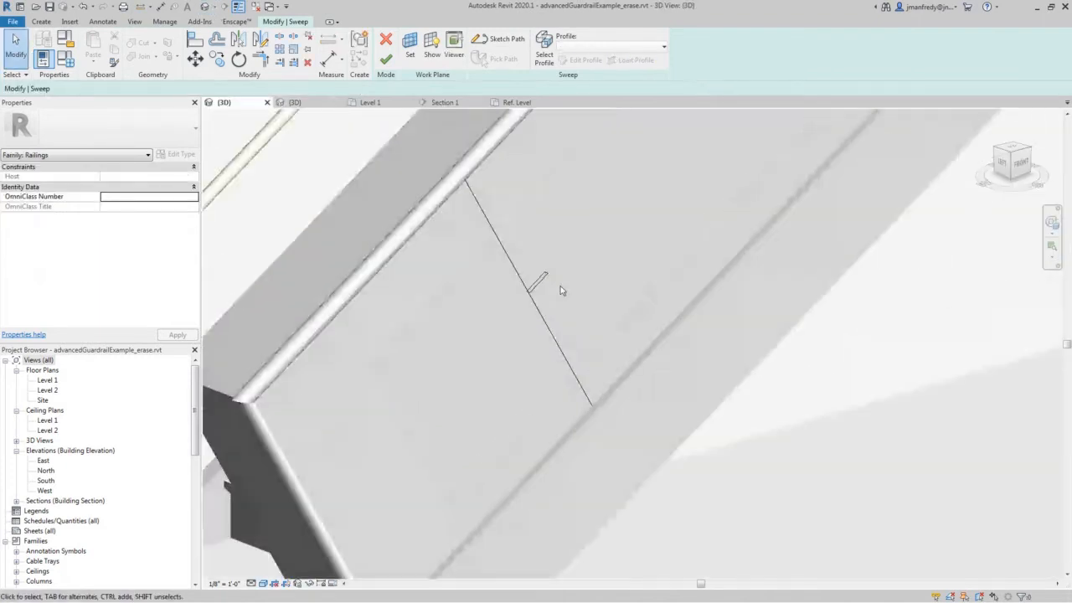
pyautogui.scroll(3, 556, 286)
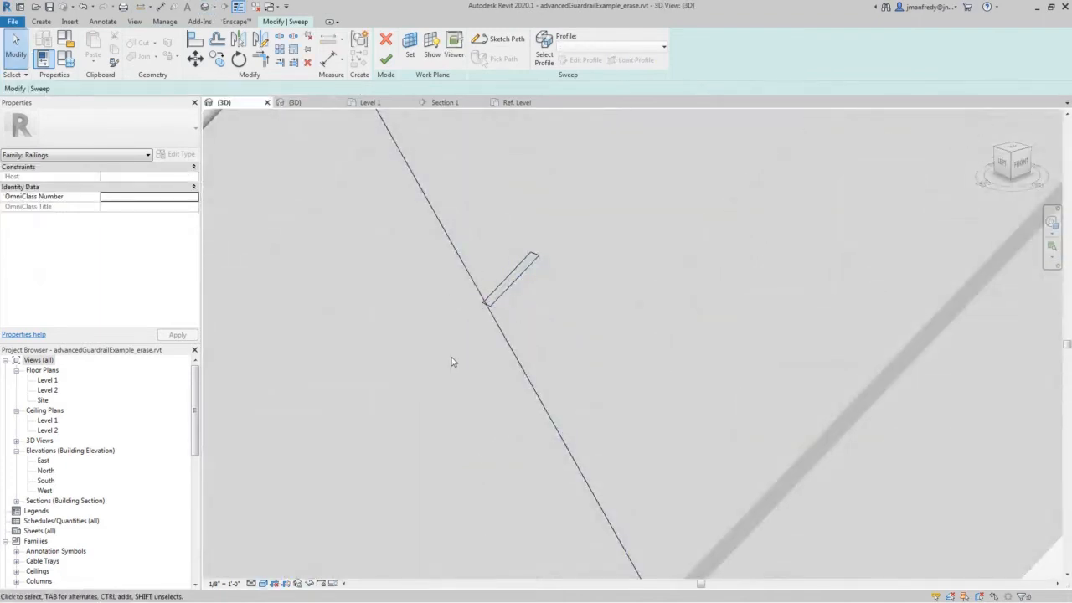
# Set the sweep profile's horizontal offset to -1.5"
pyautogui.click(533, 247)
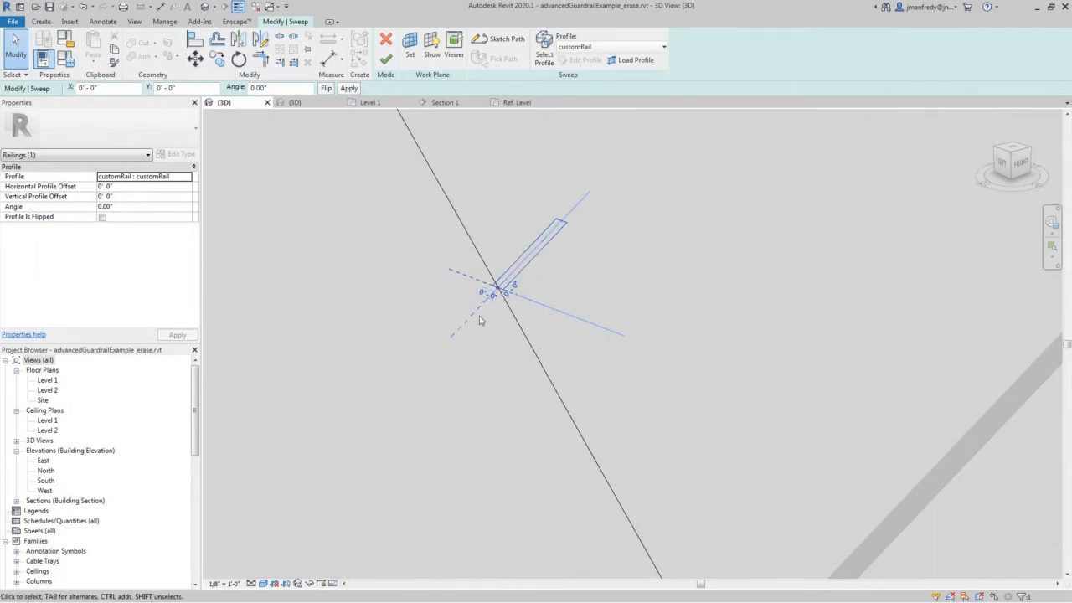
pyautogui.scroll(3, 494, 301)
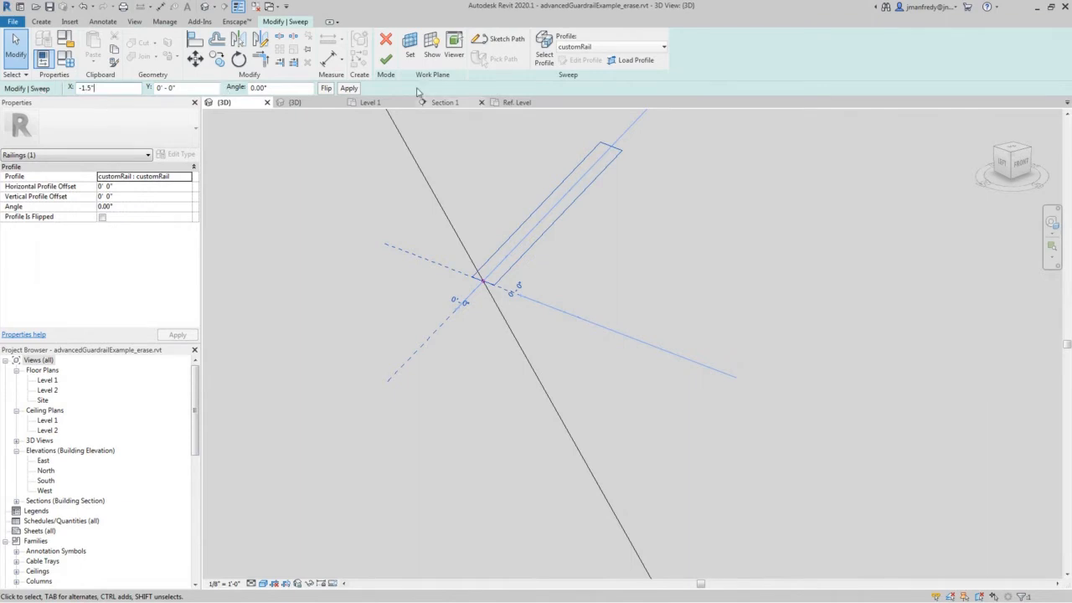
pyautogui.press('Return')
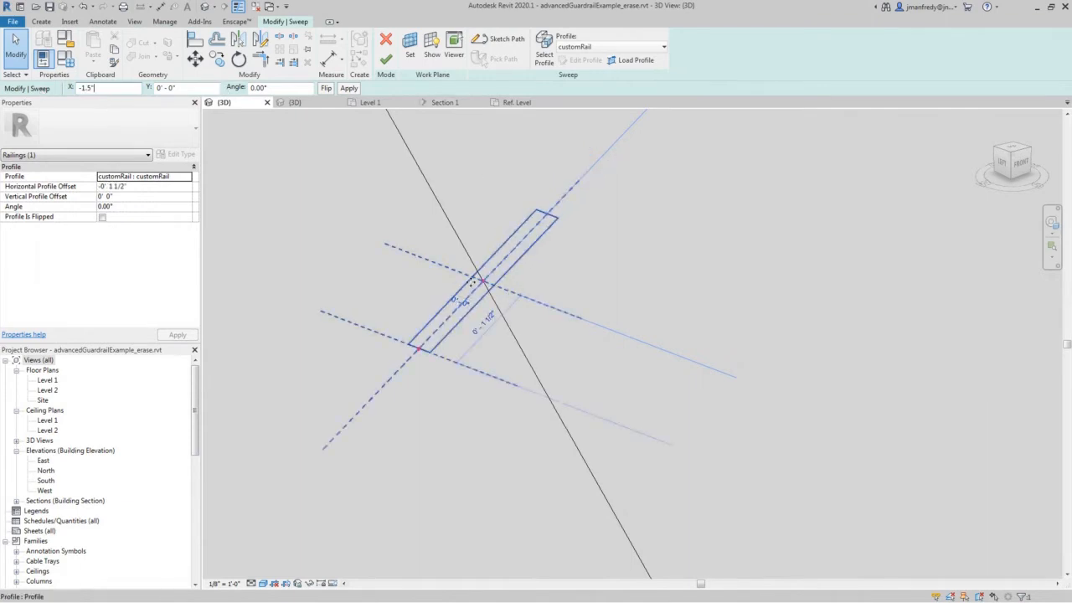
pyautogui.click(490, 300)
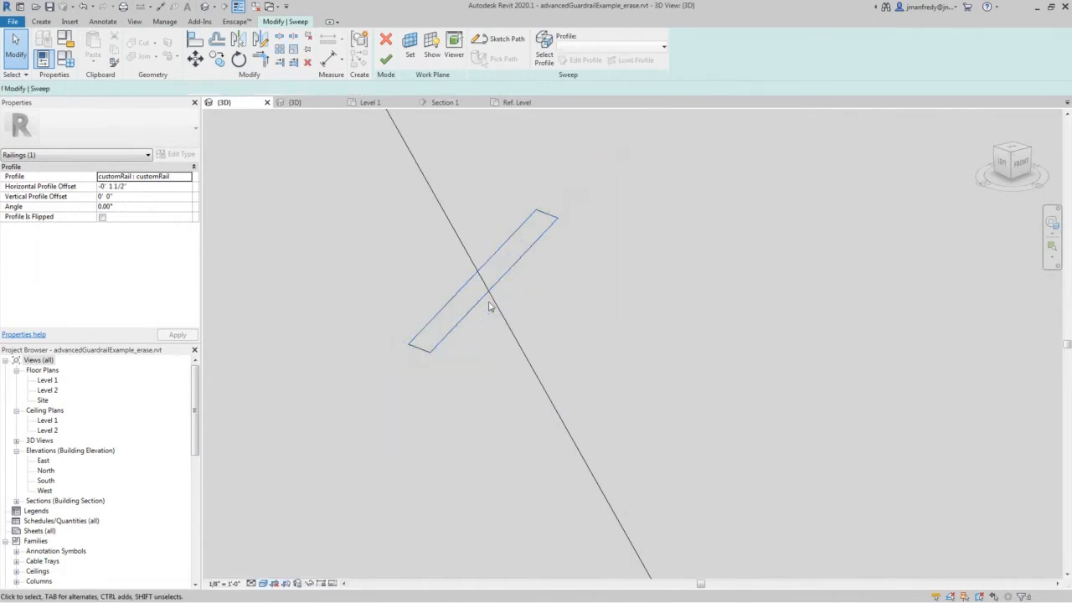
# Rotate the sweep profile by setting its angle to 90°
pyautogui.click(485, 282)
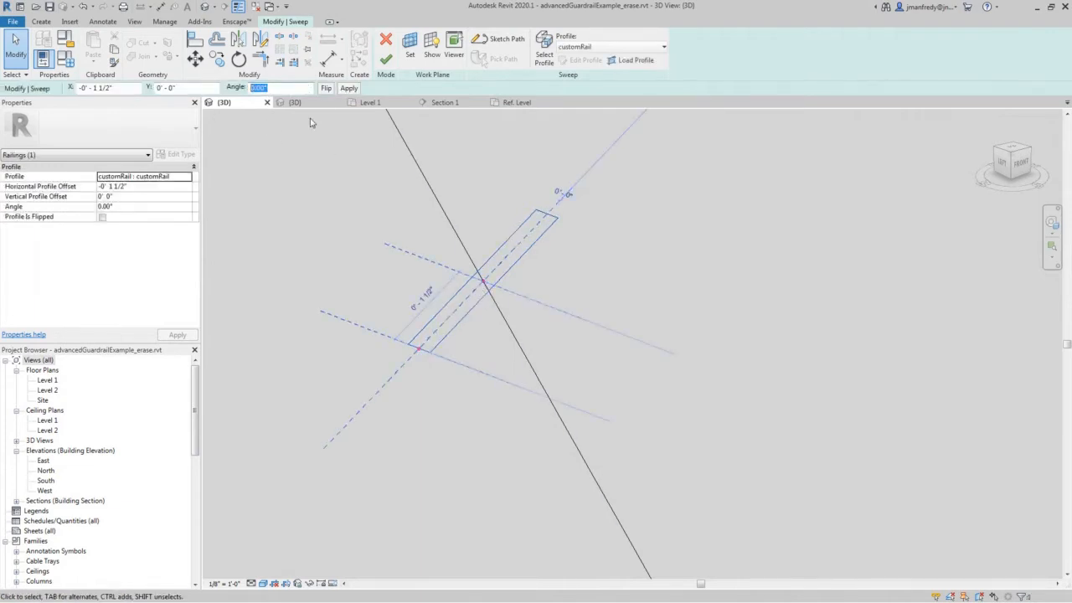
pyautogui.click(577, 283)
pyautogui.scroll(-4, 582, 277)
pyautogui.keyDown('shift'); pyautogui.moveTo(583, 275); pyautogui.dragTo(567, 275, button='middle'); pyautogui.keyUp('shift')
pyautogui.click(565, 275)
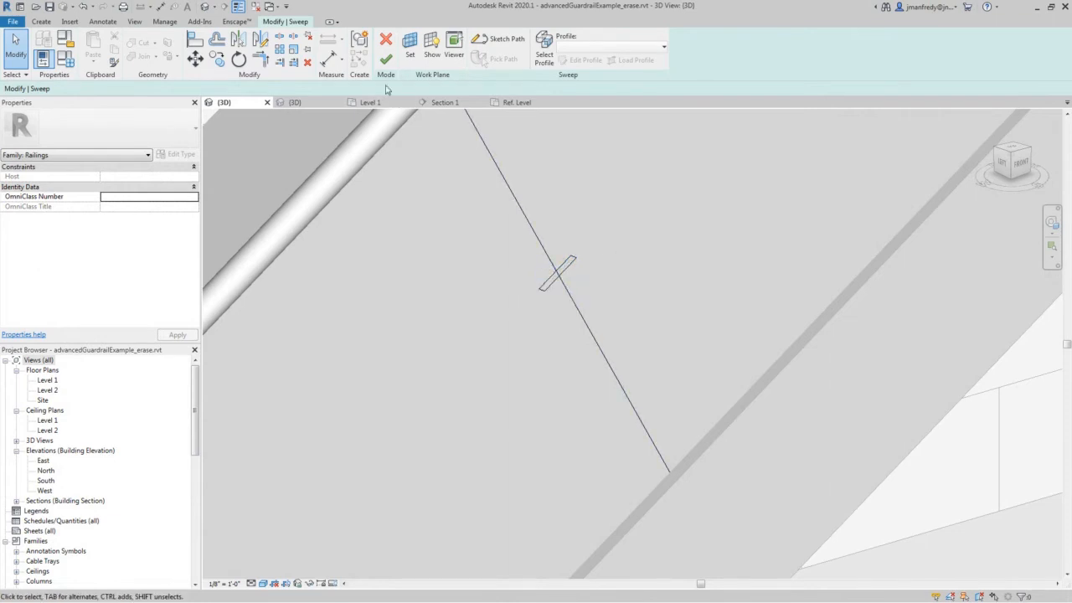
pyautogui.click(557, 272)
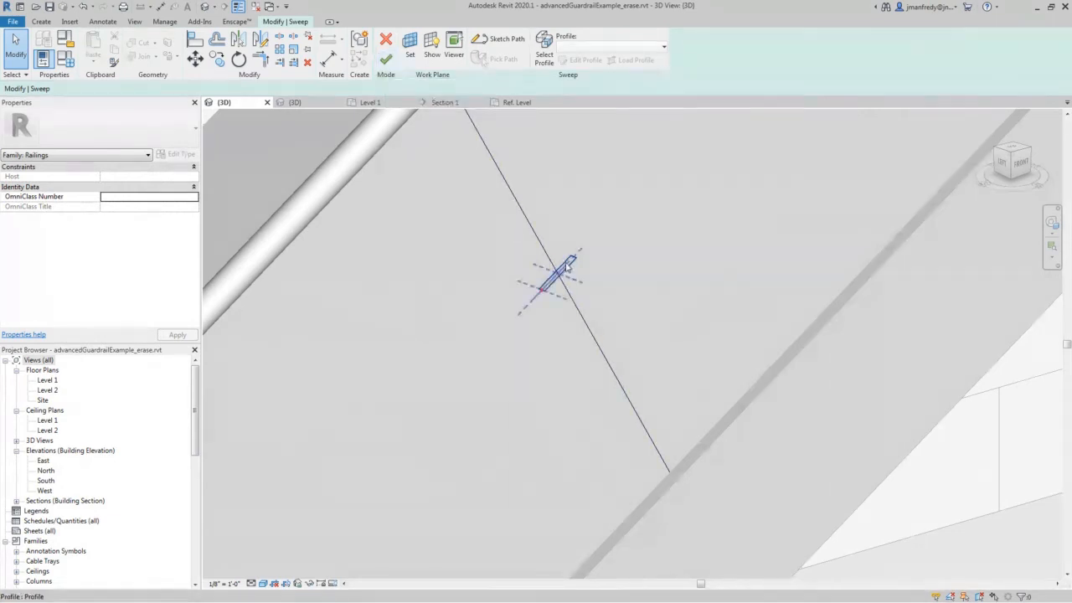
pyautogui.click(290, 86)
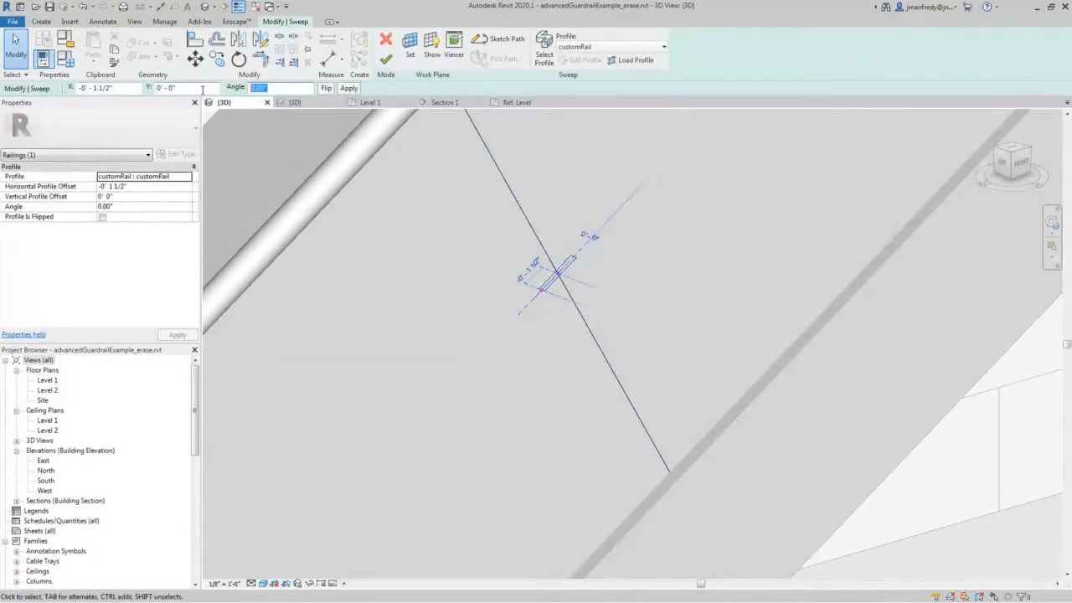
pyautogui.press('Return')
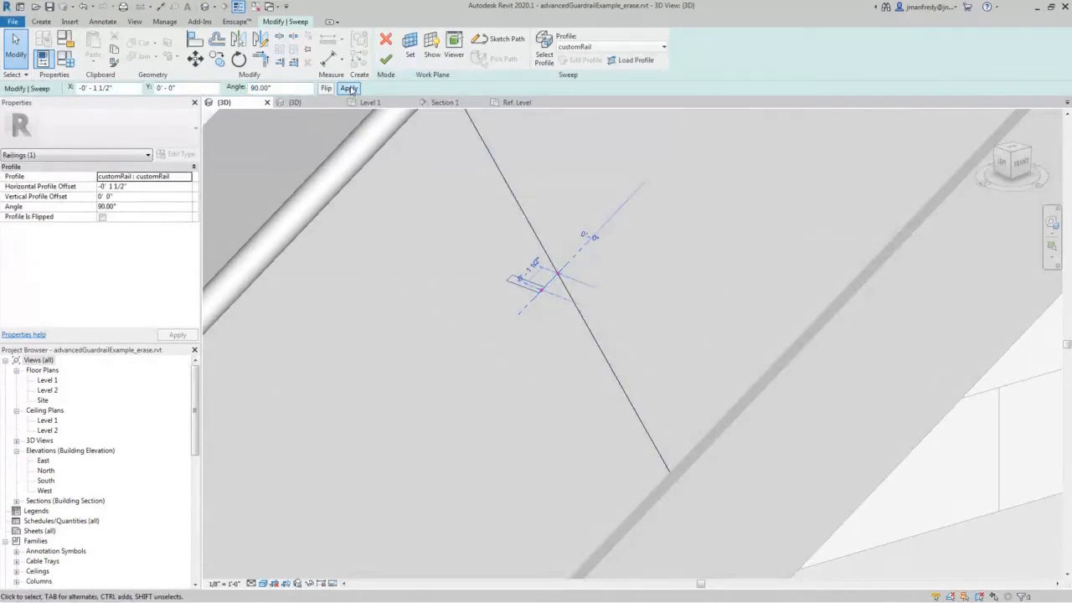
# Set the sweep profile's horizontal offset to 0 and its vertical offset to 1.5"
pyautogui.scroll(4, 587, 301)
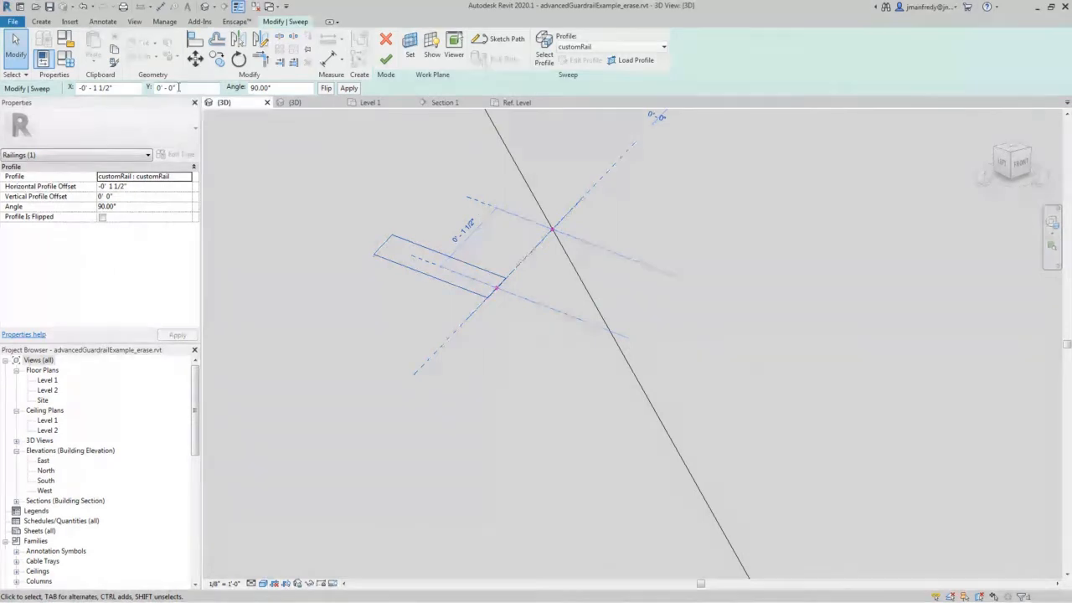
pyautogui.click(347, 91)
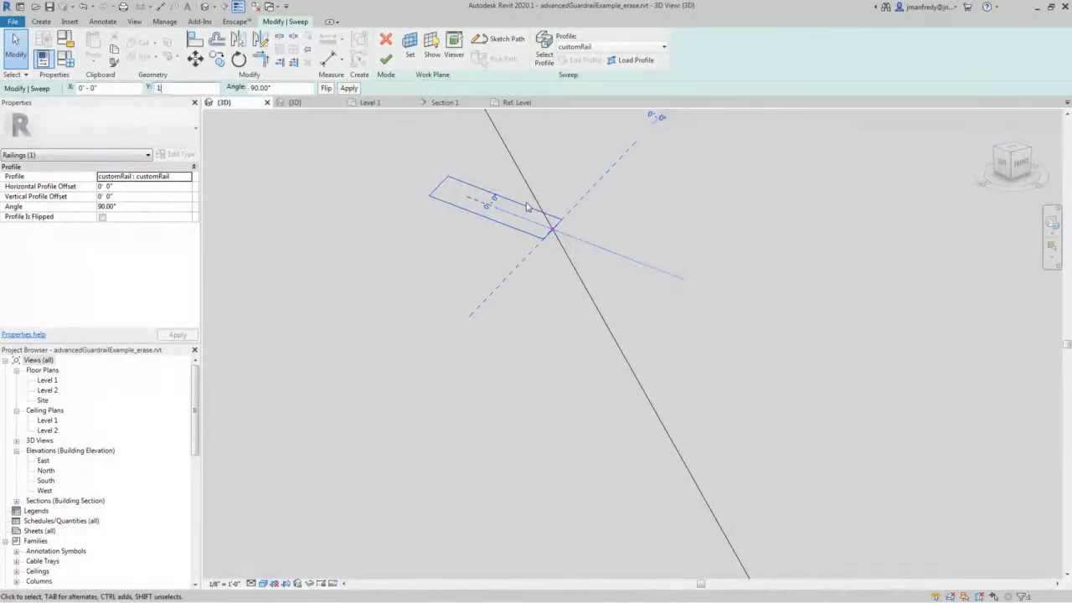
pyautogui.write("1.5'")
pyautogui.press('Return')
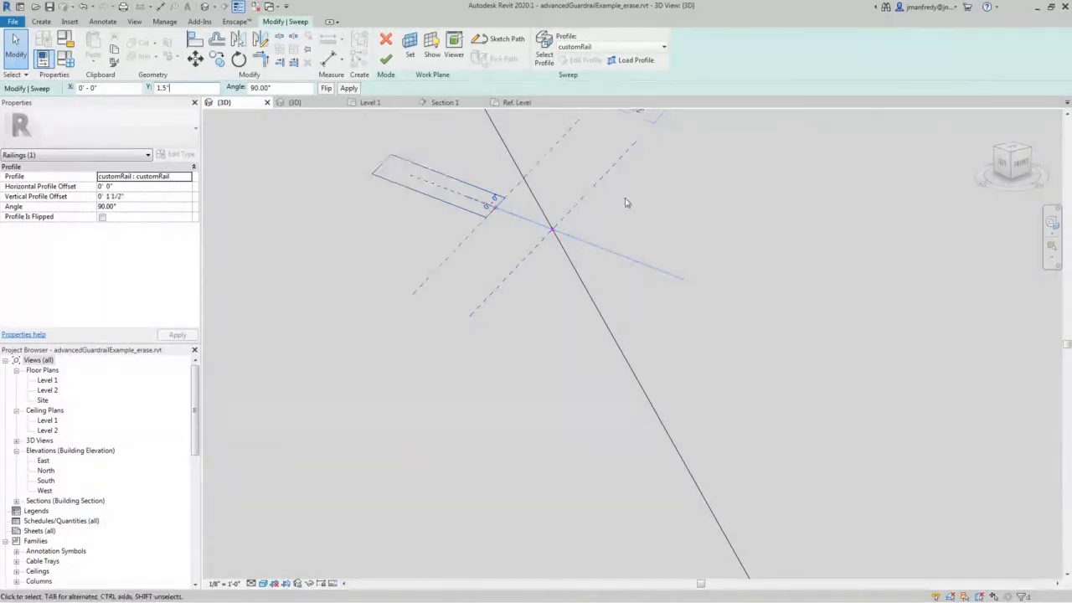
# Set the sweep profile's vertical offset to -1.5" to centre it on the path
pyautogui.rightClick(174, 92)
pyautogui.press('Escape')
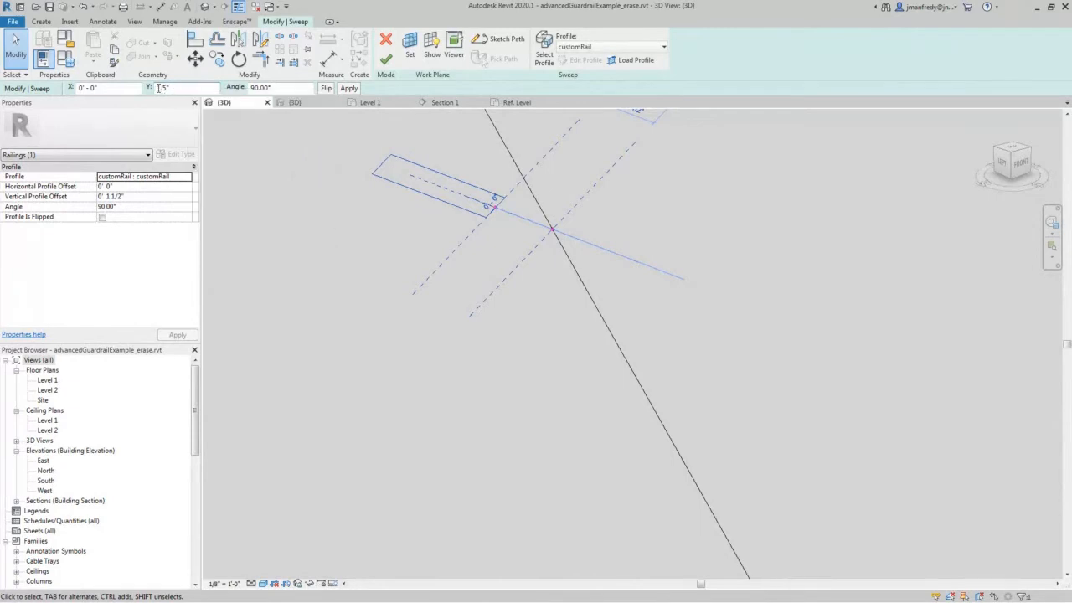
pyautogui.click(159, 88)
pyautogui.write('-')
pyautogui.press('Return')
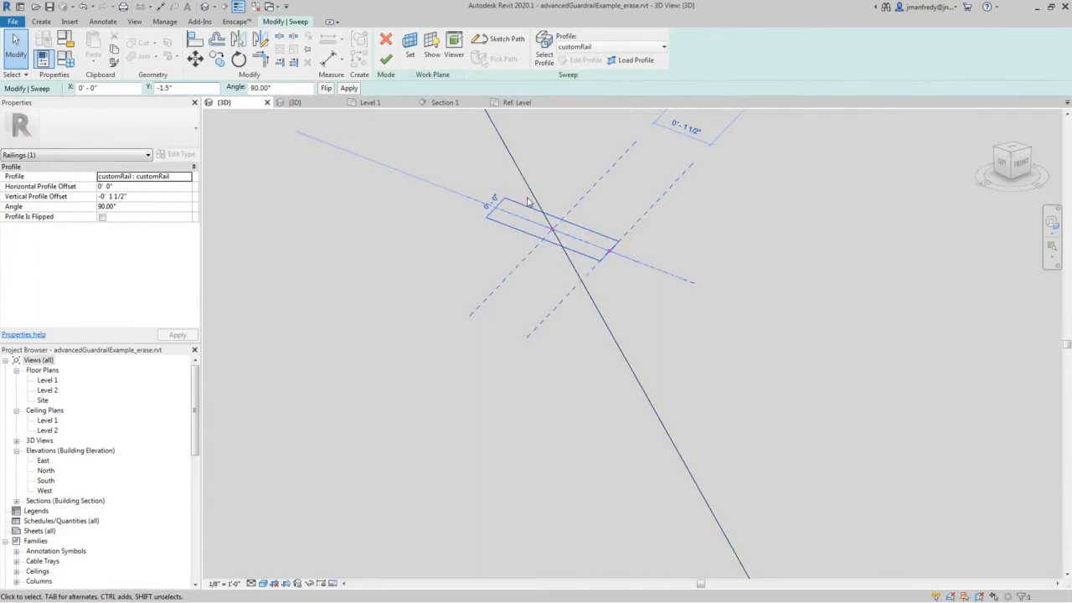
# Finish the sweep to create the flat bar between the stringer and the top rail
pyautogui.click(477, 271)
pyautogui.scroll(6, 471, 273)
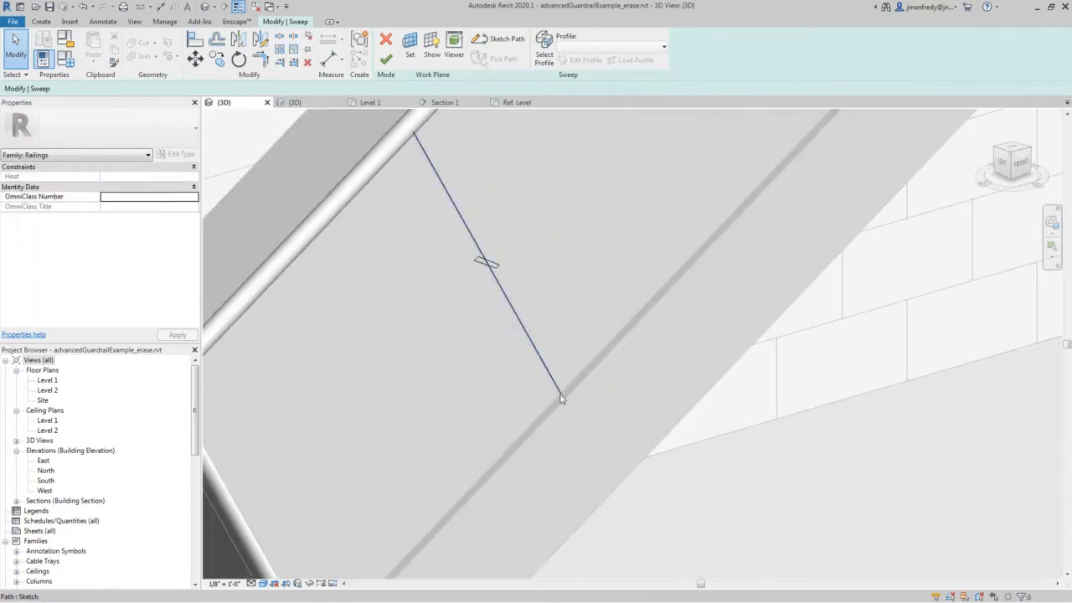
pyautogui.click(385, 61)
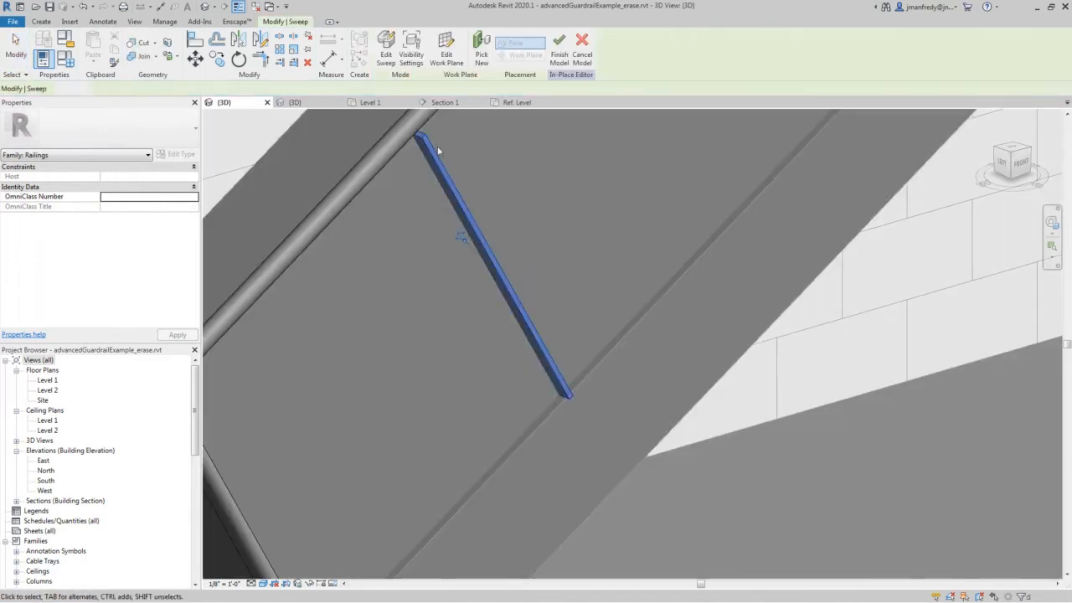
# Open the Section 1 view around the selected baluster sweep and set its visual style to wireframe
pyautogui.scroll(-3, 485, 206)
pyautogui.scroll(5, 486, 206)
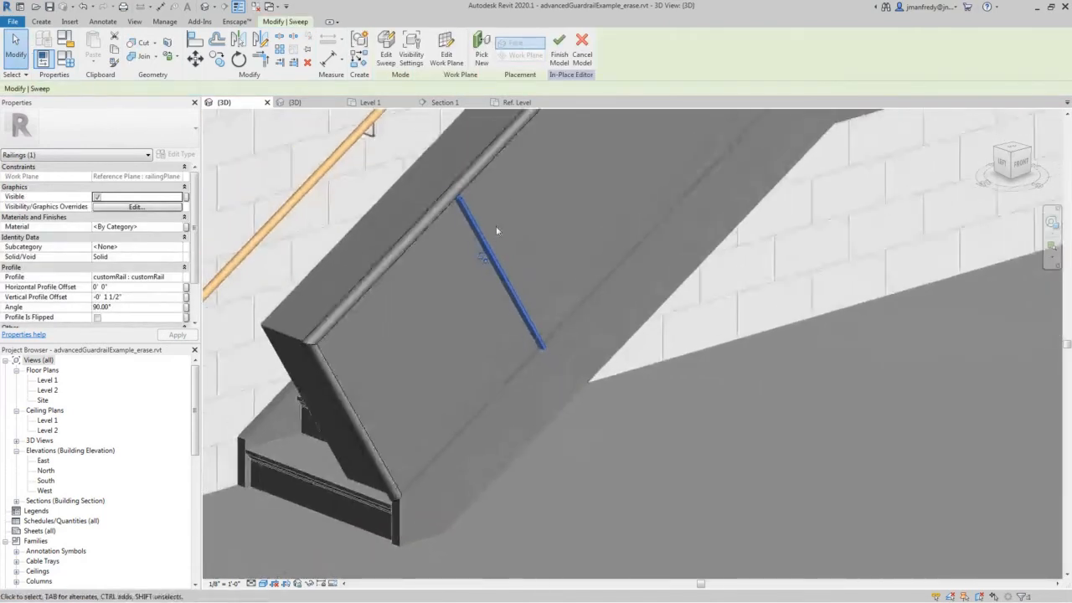
pyautogui.scroll(-2, 466, 210)
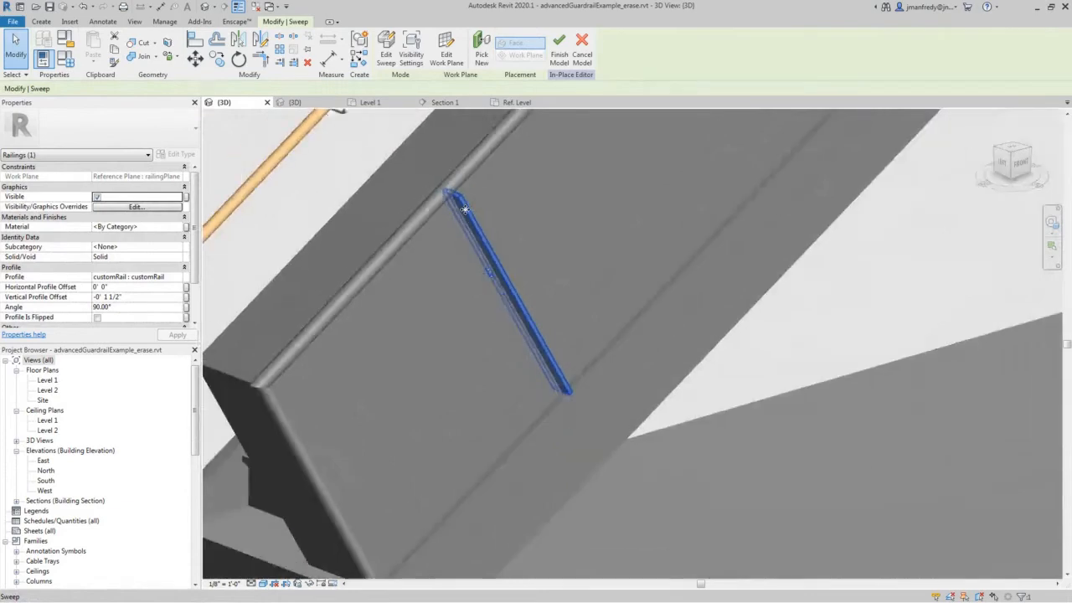
pyautogui.keyDown('shift'); pyautogui.moveTo(466, 210); pyautogui.dragTo(477, 182, button='middle'); pyautogui.keyUp('shift')
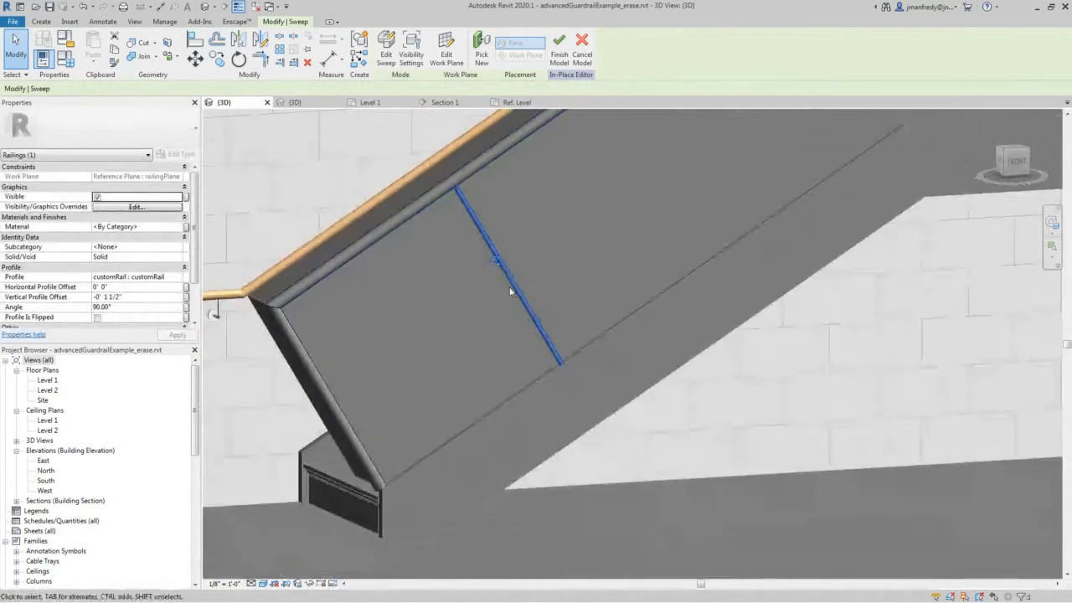
pyautogui.doubleClick(55, 380)
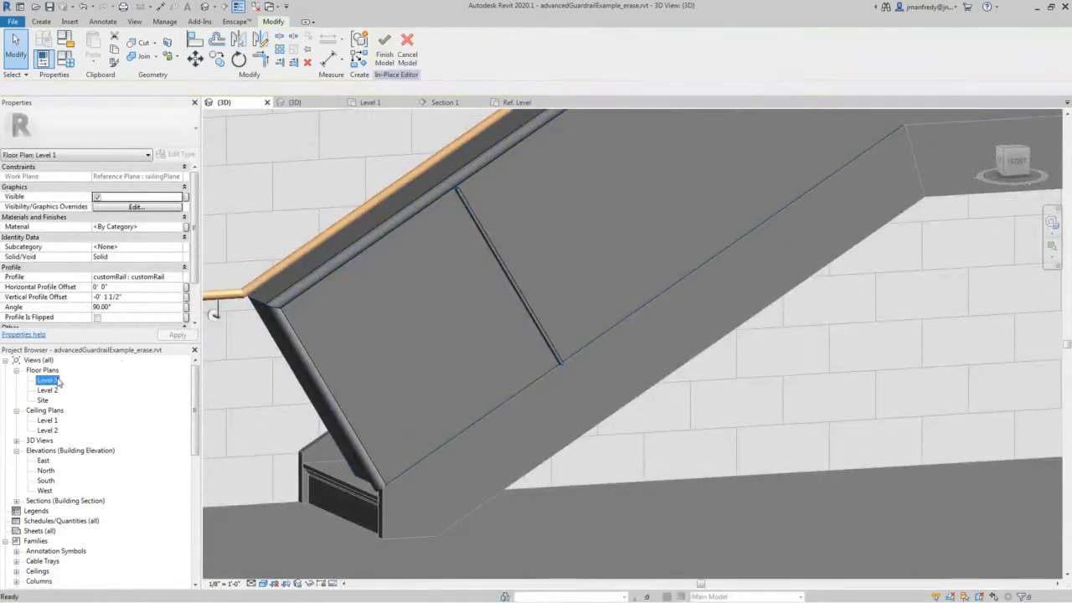
pyautogui.hotkey('ctrl', 'Tab')
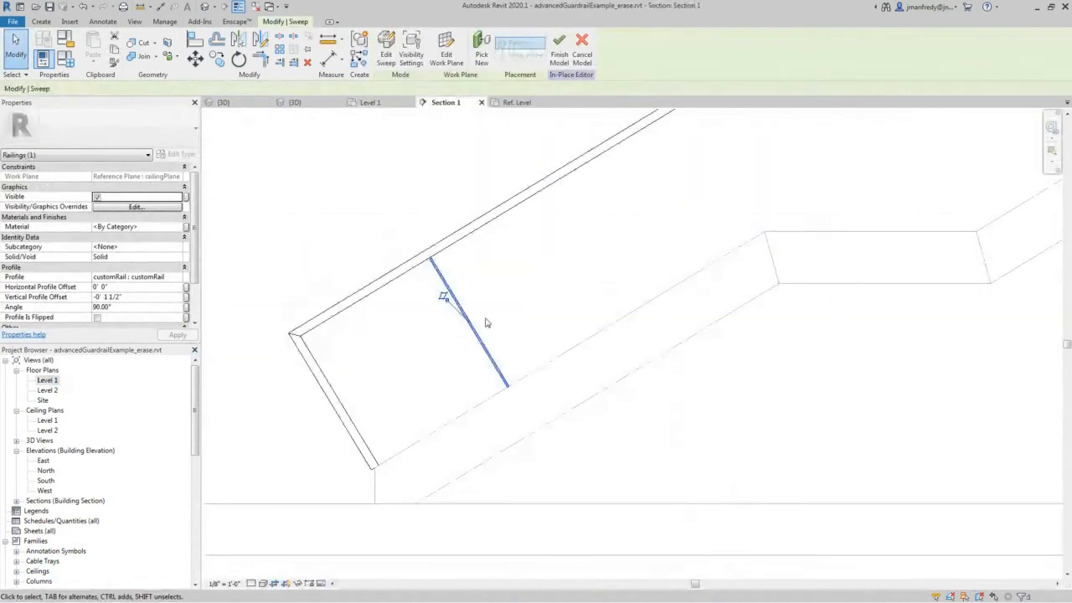
pyautogui.scroll(1, 487, 322)
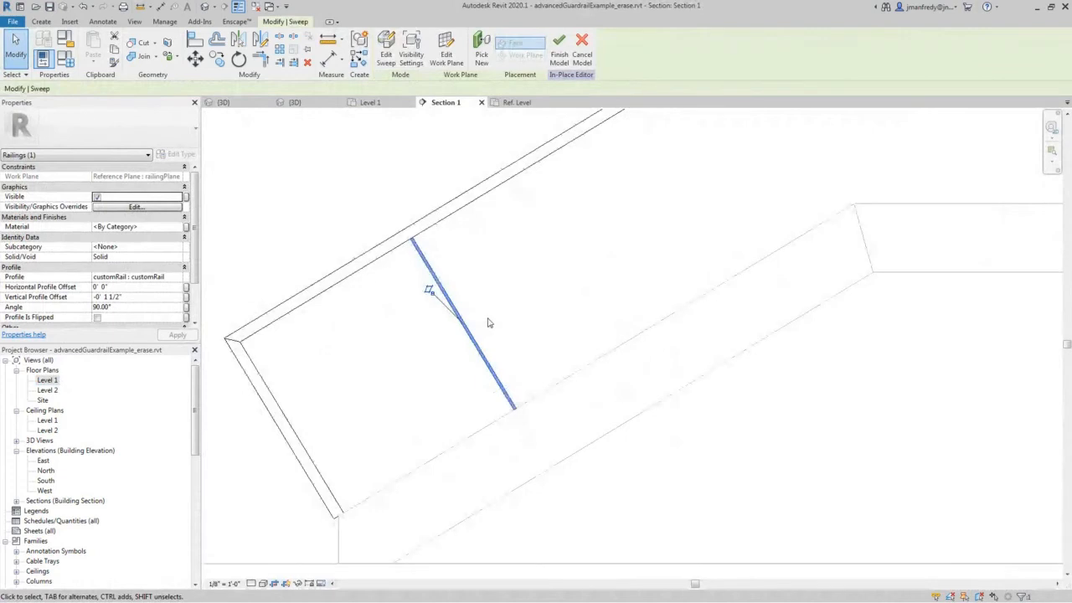
pyautogui.click(263, 583)
pyautogui.click(289, 517)
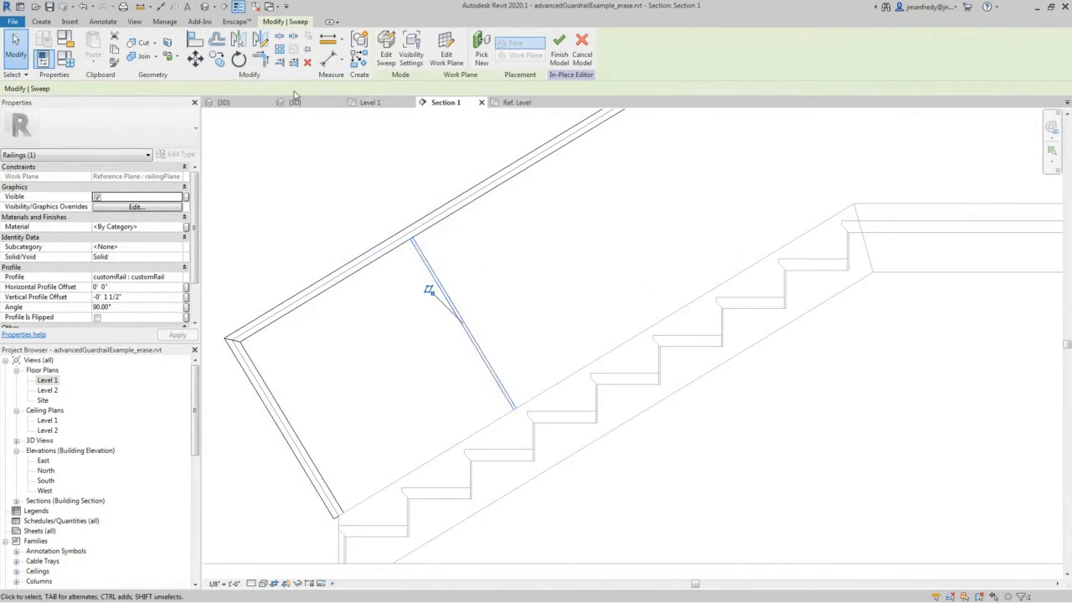
# Copy the baluster twice up the lower flight at two-tread intervals, with the Multiple option on
pyautogui.click(217, 61)
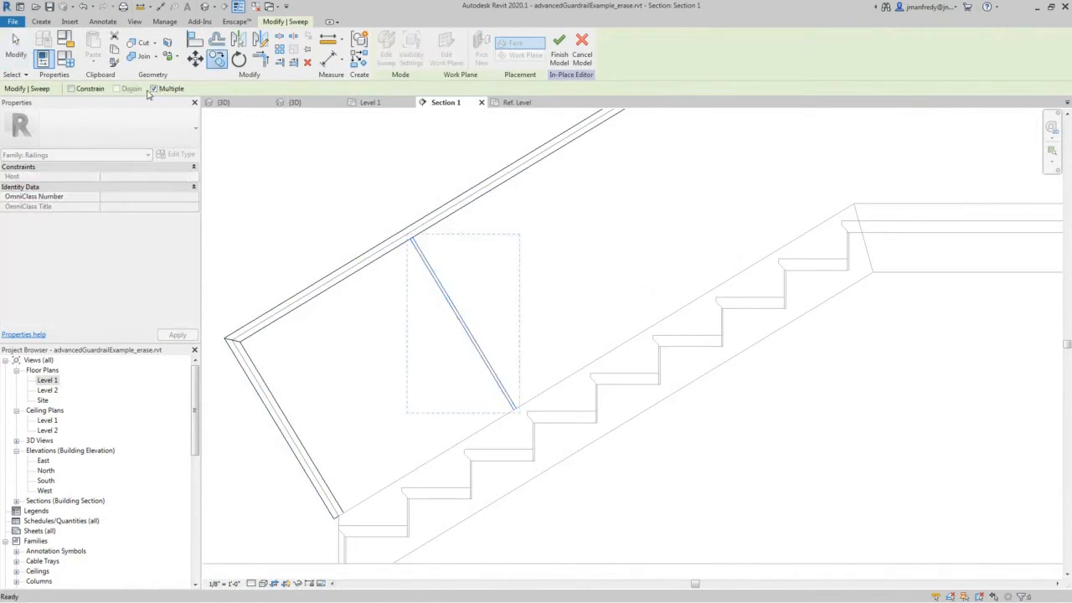
pyautogui.click(528, 412)
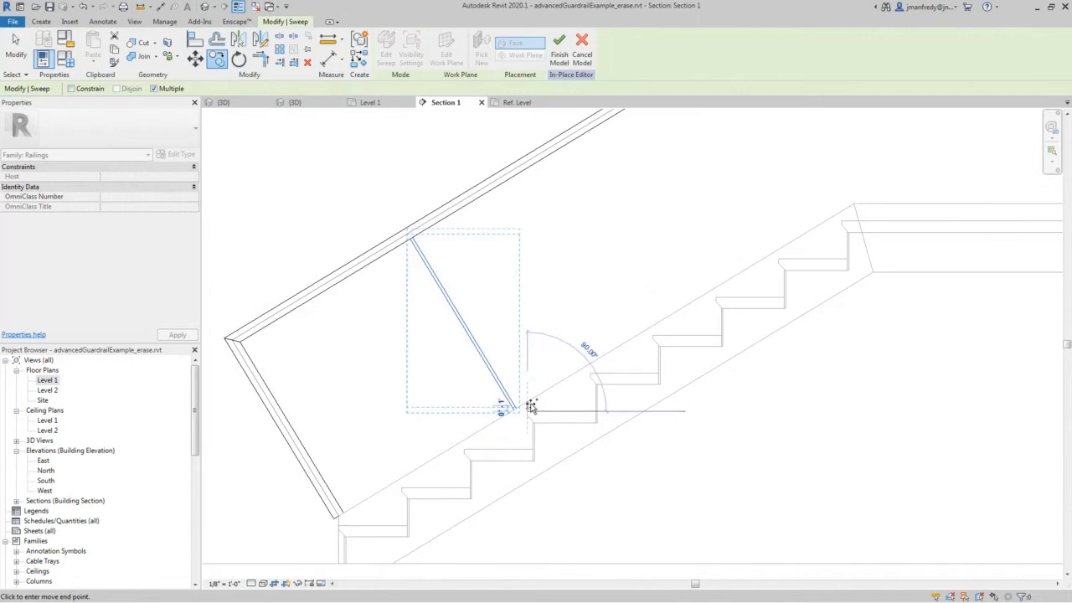
pyautogui.click(654, 336)
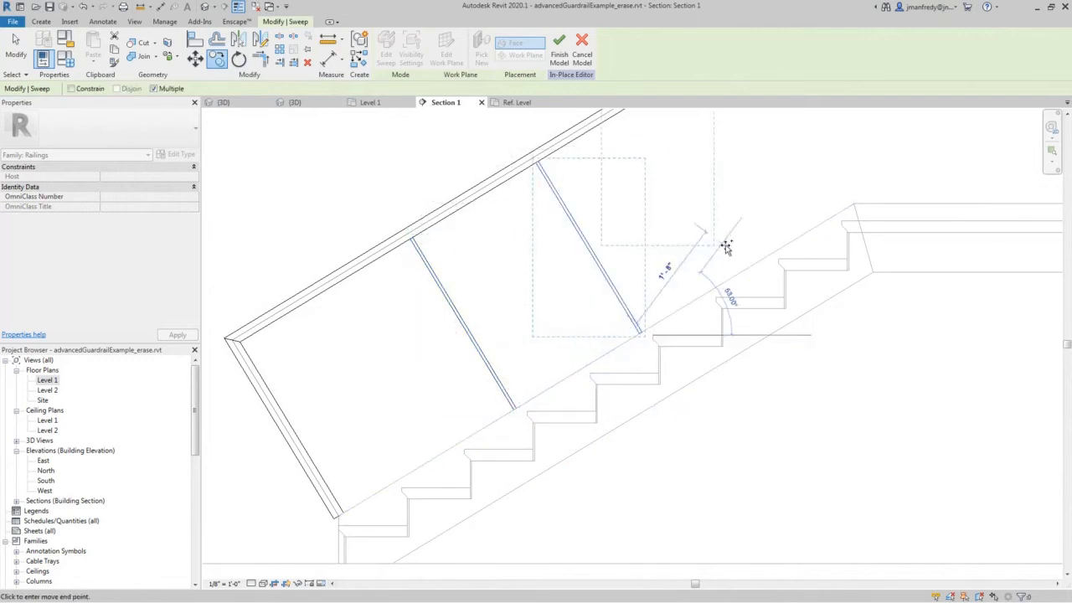
pyautogui.click(779, 258)
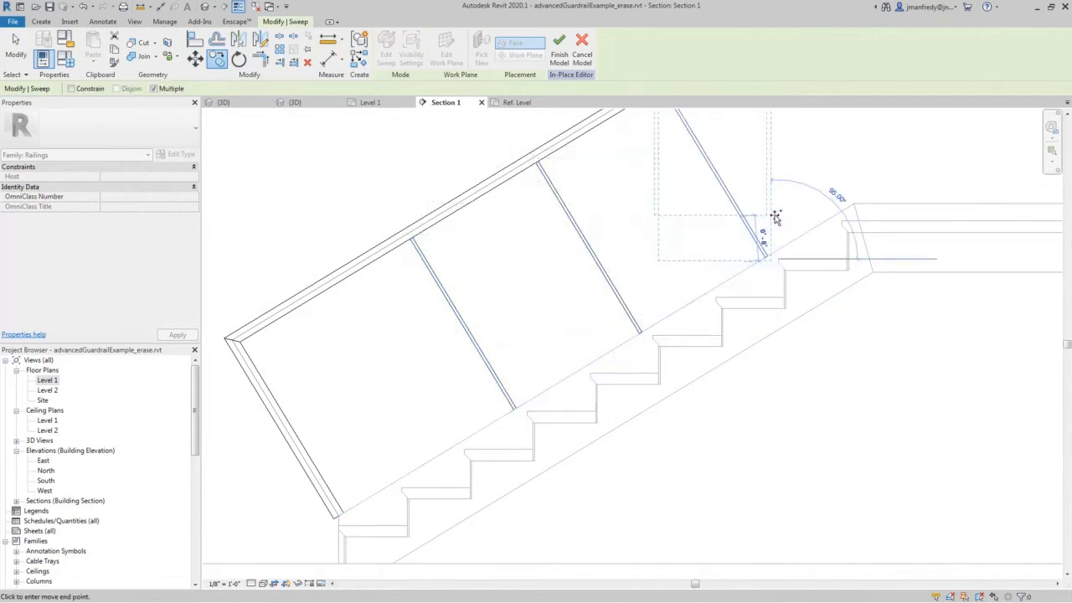
# Try to copy the baluster to the first tread above the landing
pyautogui.moveTo(827, 215); pyautogui.dragTo(432, 338, button='middle')
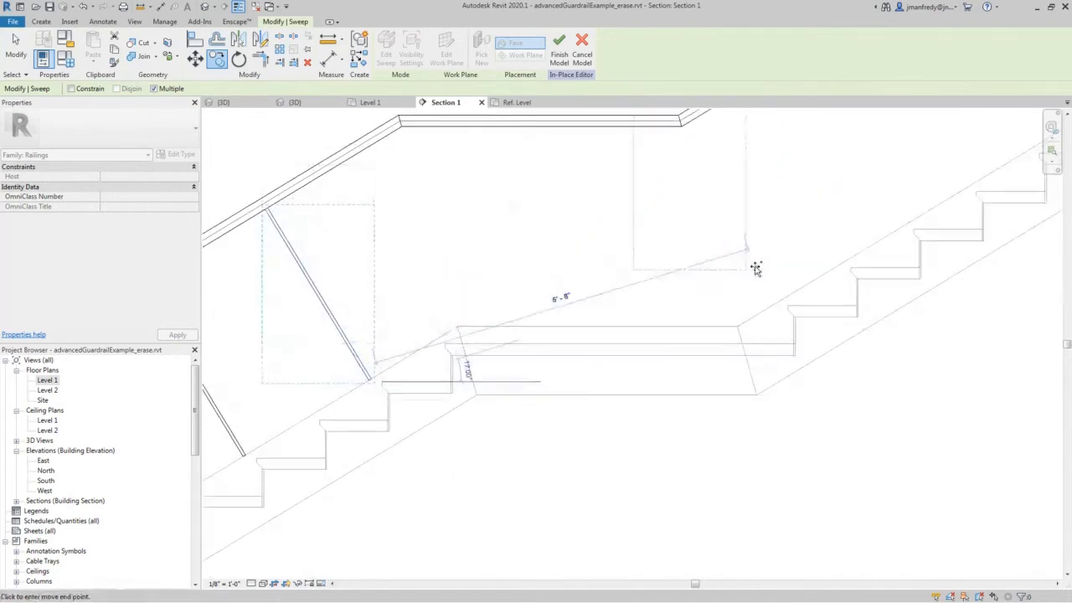
pyautogui.click(787, 306)
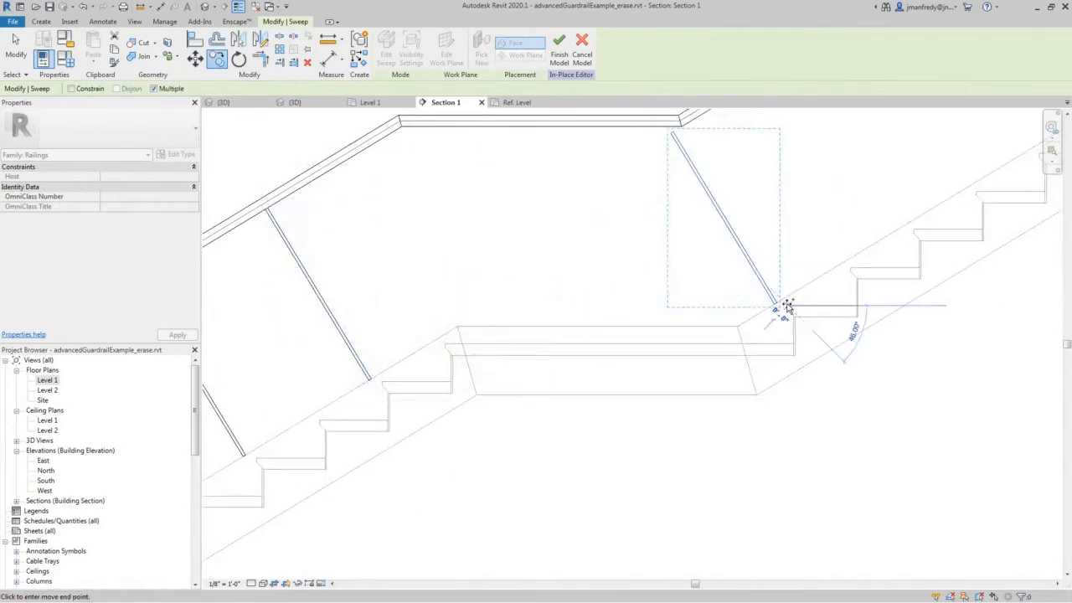
pyautogui.press('Escape')
pyautogui.press('Escape')
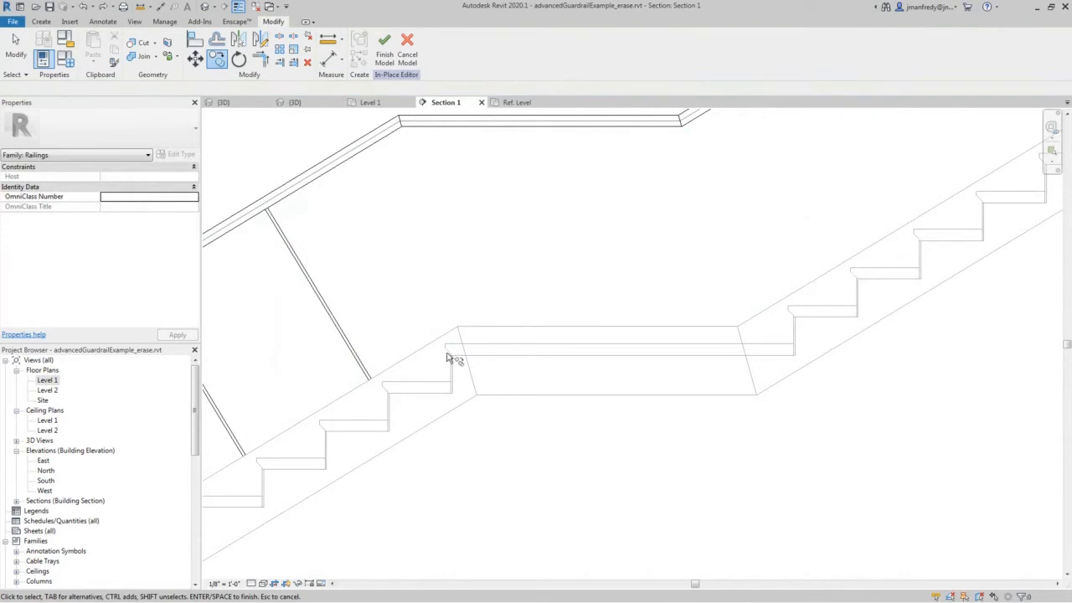
# Copy the lower flight's uppermost baluster four times onto the upper flight, from the second tread above the landing at two-tread intervals
pyautogui.click(366, 376)
pyautogui.press('c')
pyautogui.press('o')
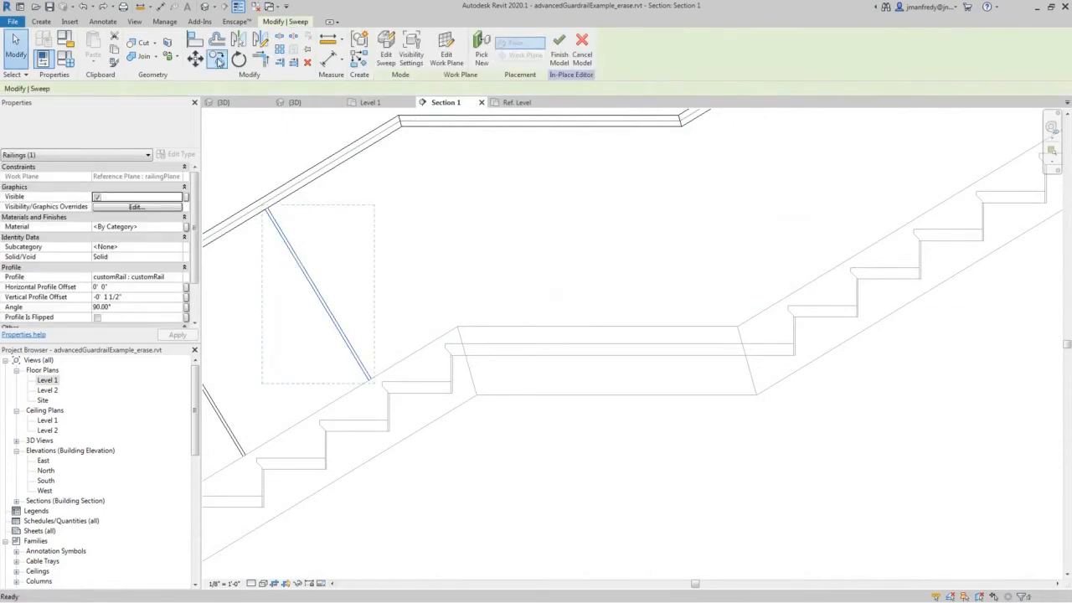
pyautogui.click(370, 377)
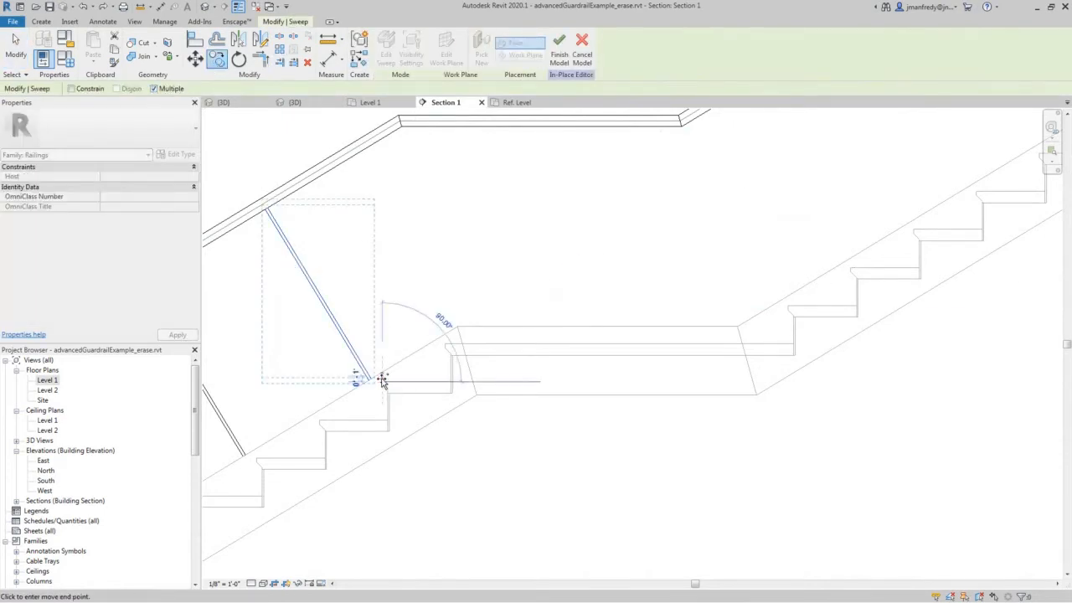
pyautogui.click(847, 268)
pyautogui.moveTo(885, 204); pyautogui.dragTo(639, 336, button='middle')
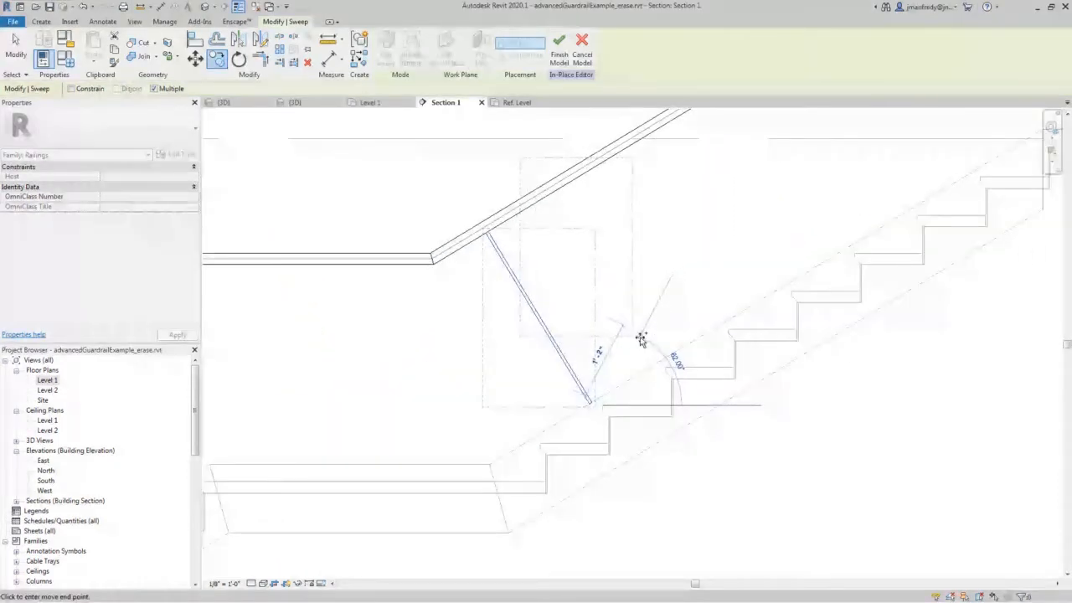
pyautogui.click(717, 325)
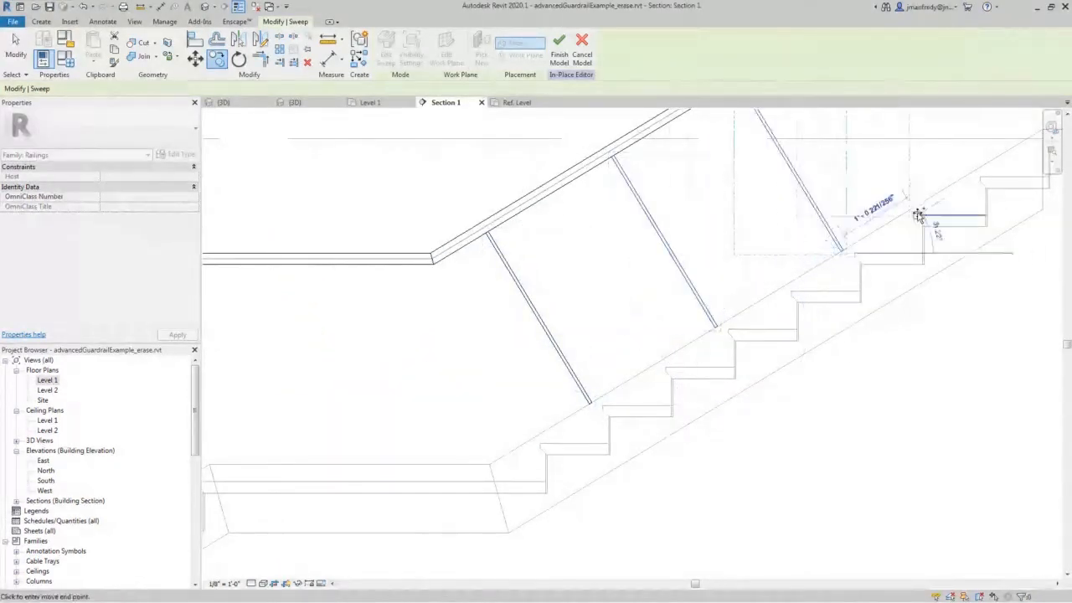
pyautogui.moveTo(916, 210); pyautogui.dragTo(786, 243, button='middle')
pyautogui.click(718, 283)
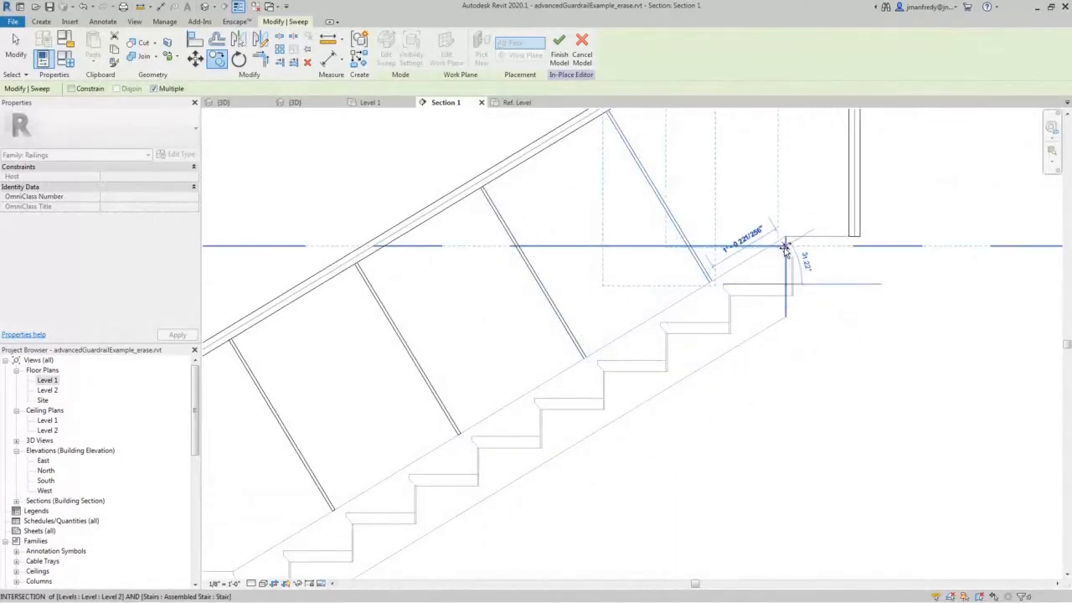
pyautogui.press('Escape')
# Copy the upper flight's last baluster one tread further up, using the stair tread nosings as reference points
pyautogui.click(703, 274)
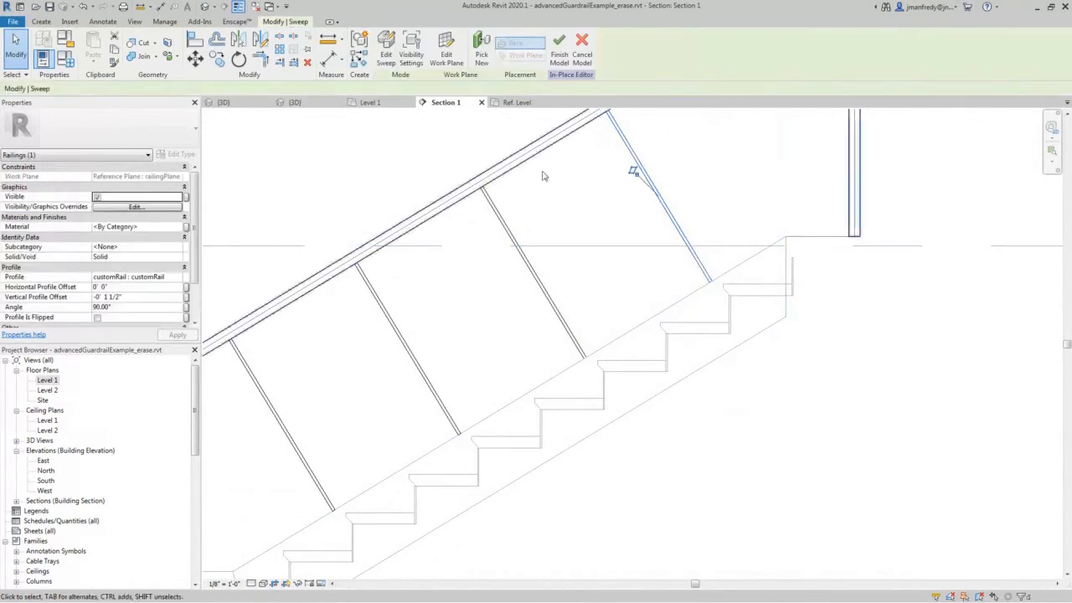
pyautogui.press('m')
pyautogui.press('v')
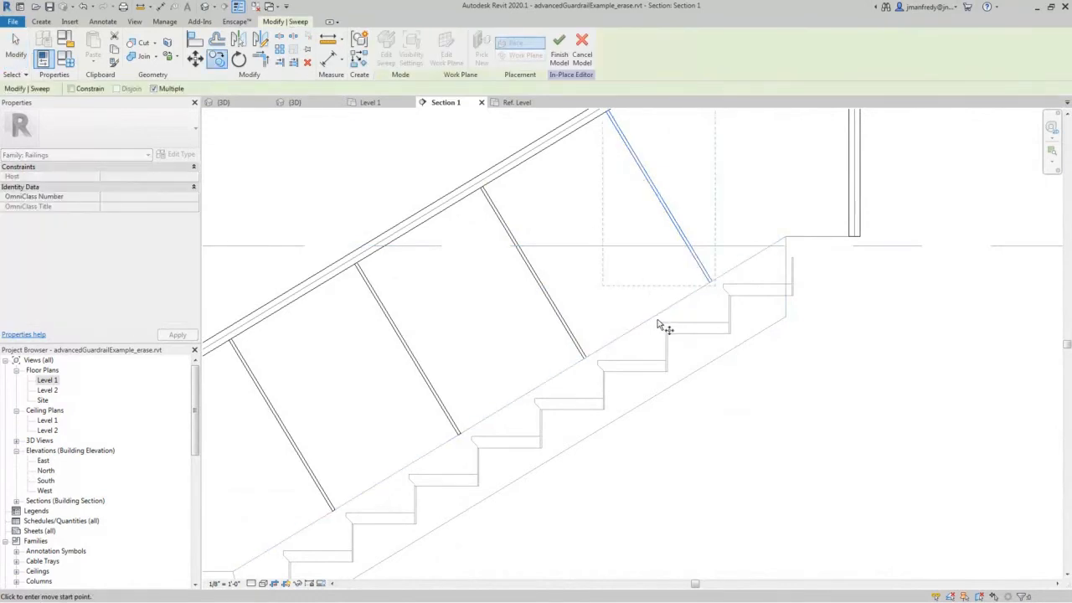
pyautogui.click(663, 324)
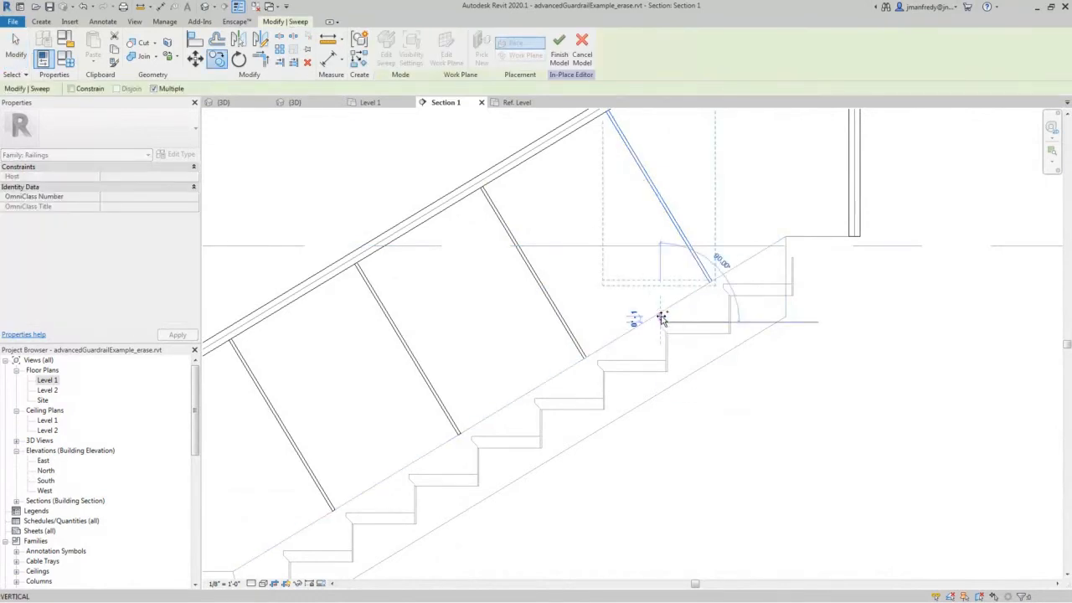
pyautogui.click(725, 290)
pyautogui.press('Escape')
pyautogui.press('Escape')
pyautogui.scroll(-2, 812, 360)
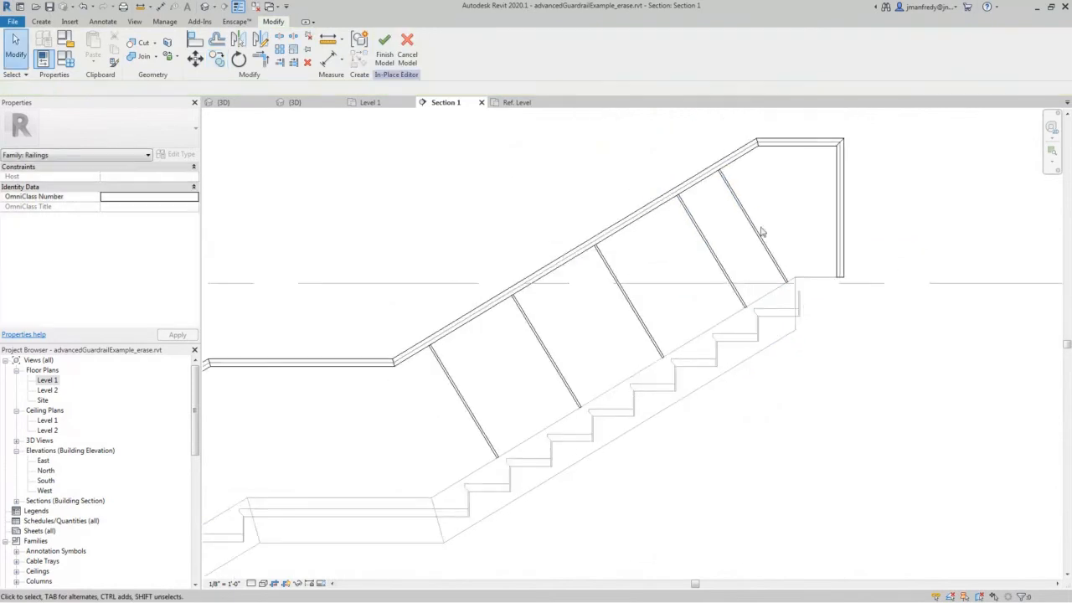
# Copy the lowest baluster of the lower flight two treads down toward the foot of the stair
pyautogui.scroll(-2, 760, 411)
pyautogui.moveTo(760, 410); pyautogui.dragTo(806, 366, button='middle')
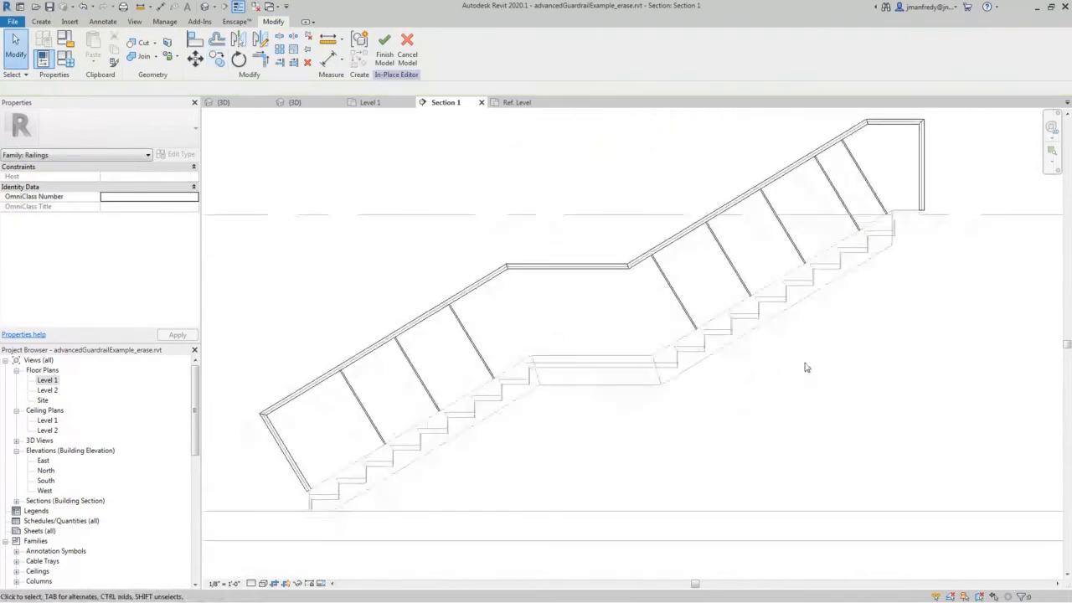
pyautogui.scroll(3, 463, 398)
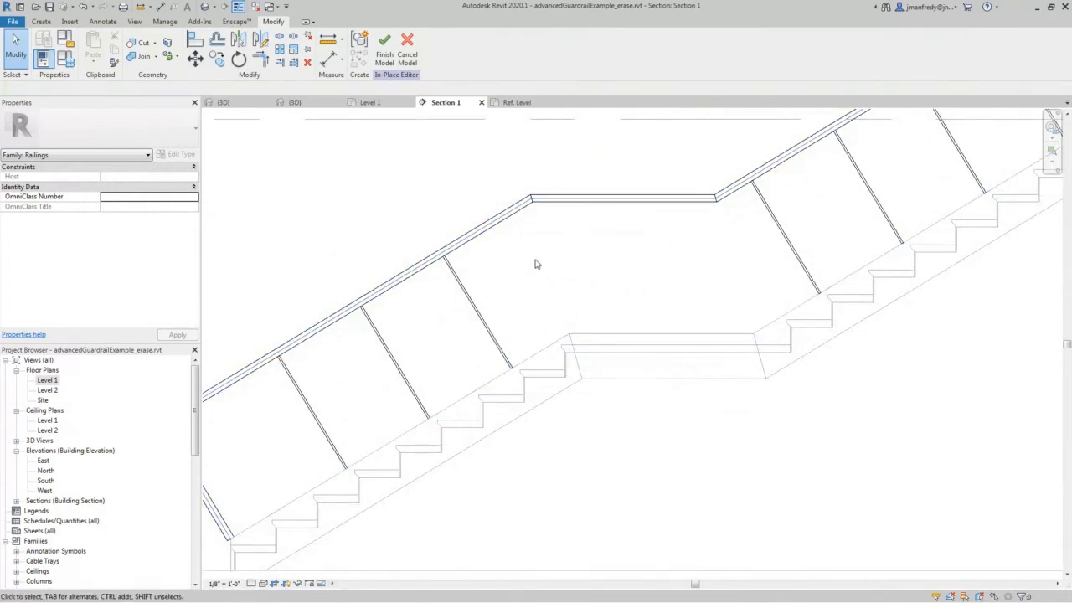
pyautogui.scroll(-2, 536, 263)
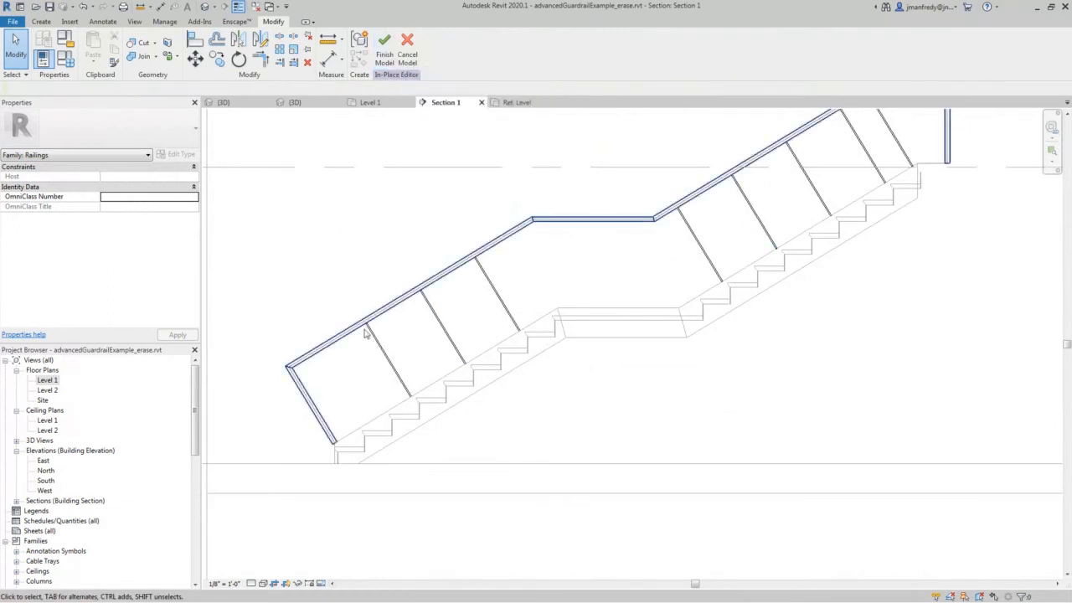
pyautogui.scroll(4, 443, 410)
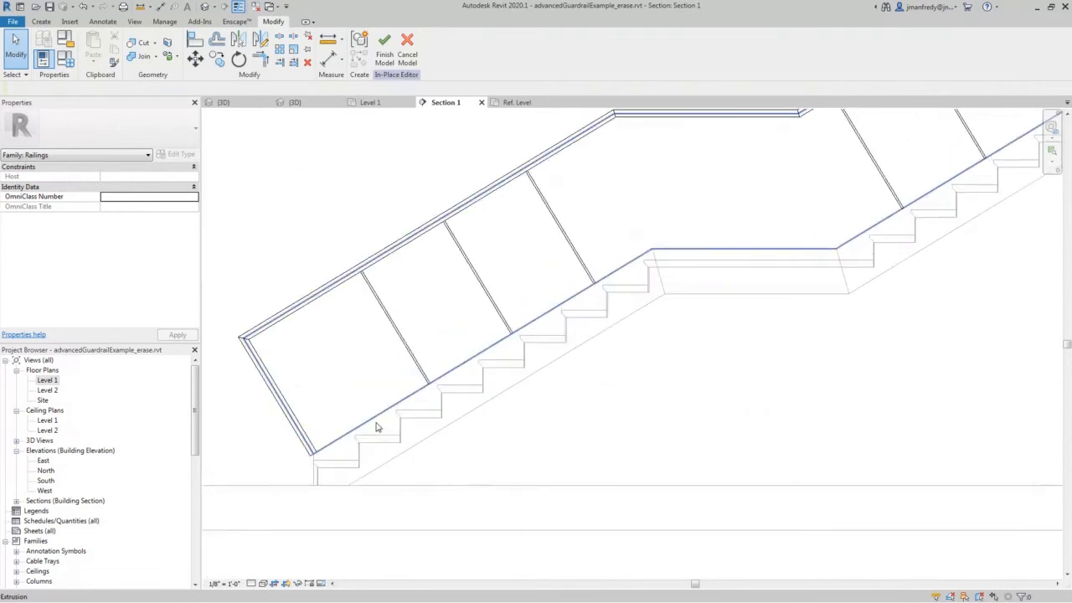
pyautogui.click(386, 254)
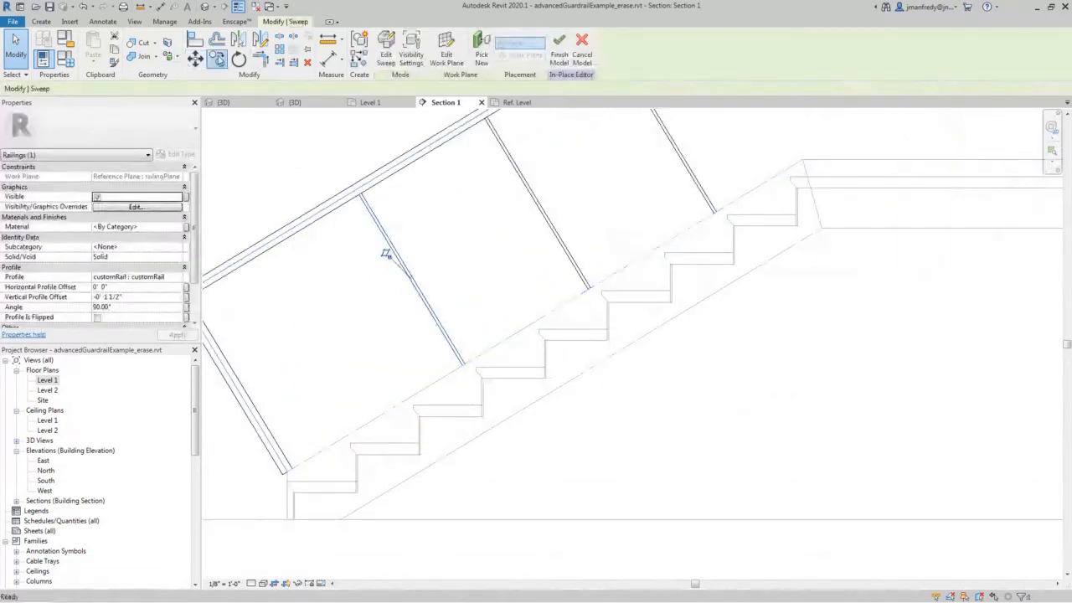
pyautogui.press('m')
pyautogui.press('v')
pyautogui.click(465, 366)
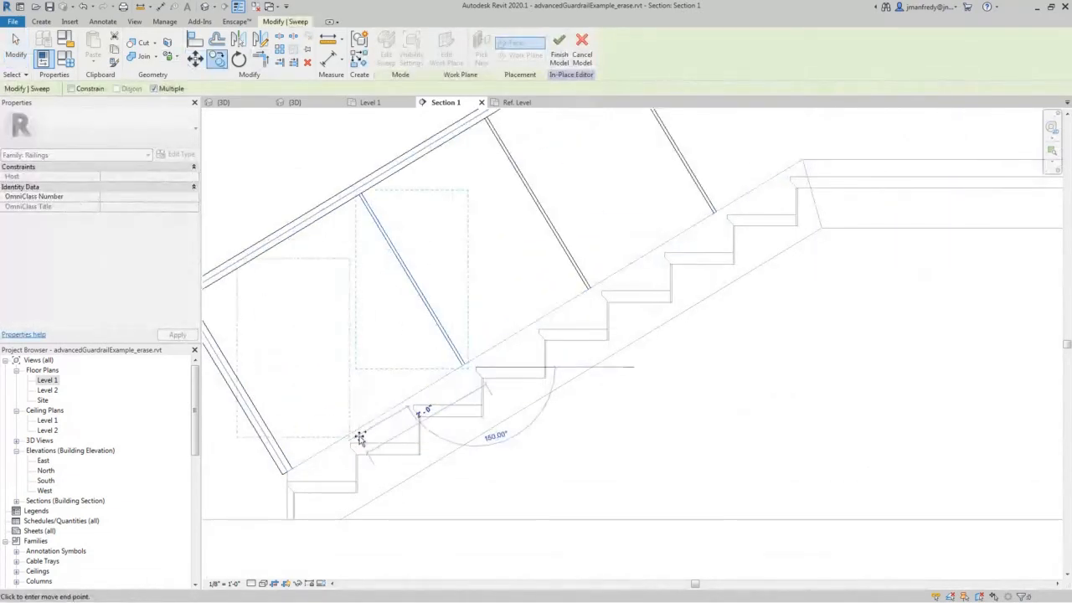
pyautogui.press('Escape')
pyautogui.press('Escape')
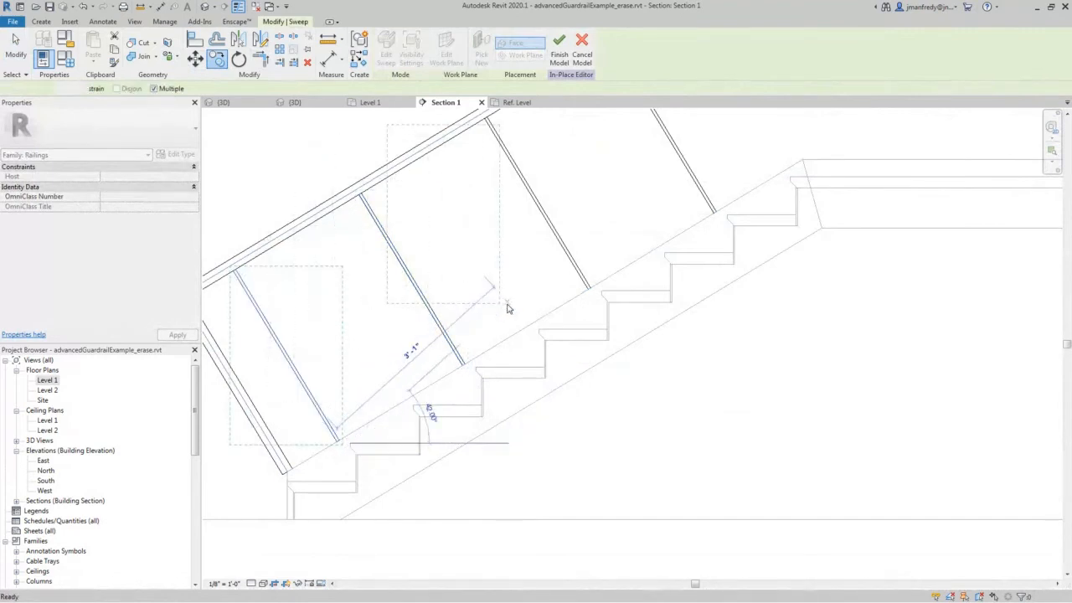
# Finish the in-place railing model and inspect where its balusters meet the top rail in the 3D view
pyautogui.click(384, 52)
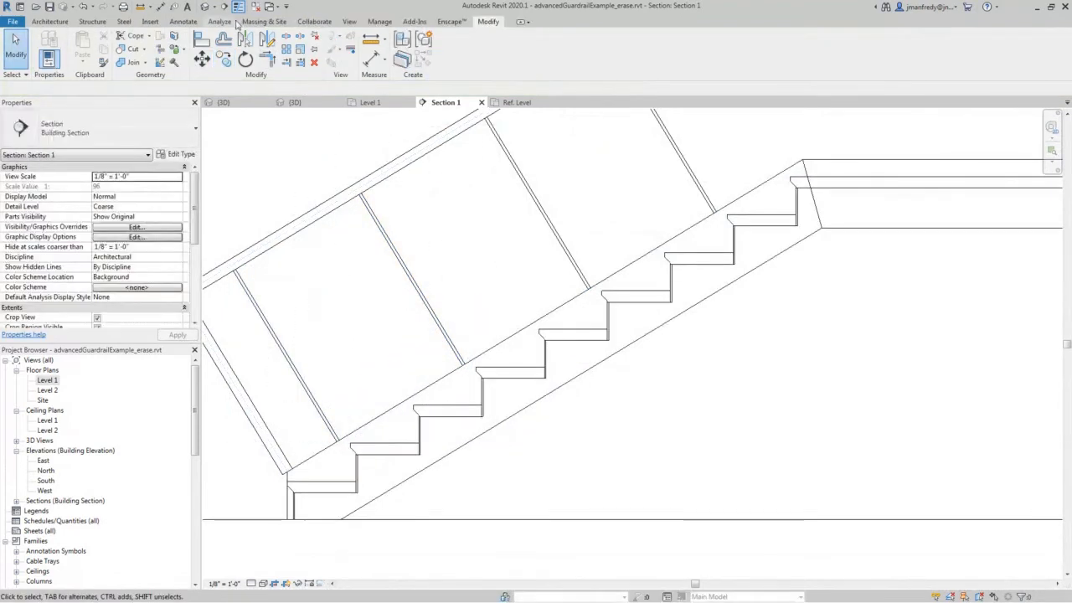
pyautogui.click(204, 7)
pyautogui.moveTo(457, 276)
pyautogui.keyDown('shift'); pyautogui.mouseDown(button='middle')
pyautogui.moveTo(458, 354)
pyautogui.moveTo(579, 383)
pyautogui.moveTo(624, 352)
pyautogui.moveTo(444, 330)
pyautogui.mouseUp(button='middle'); pyautogui.keyUp('shift')
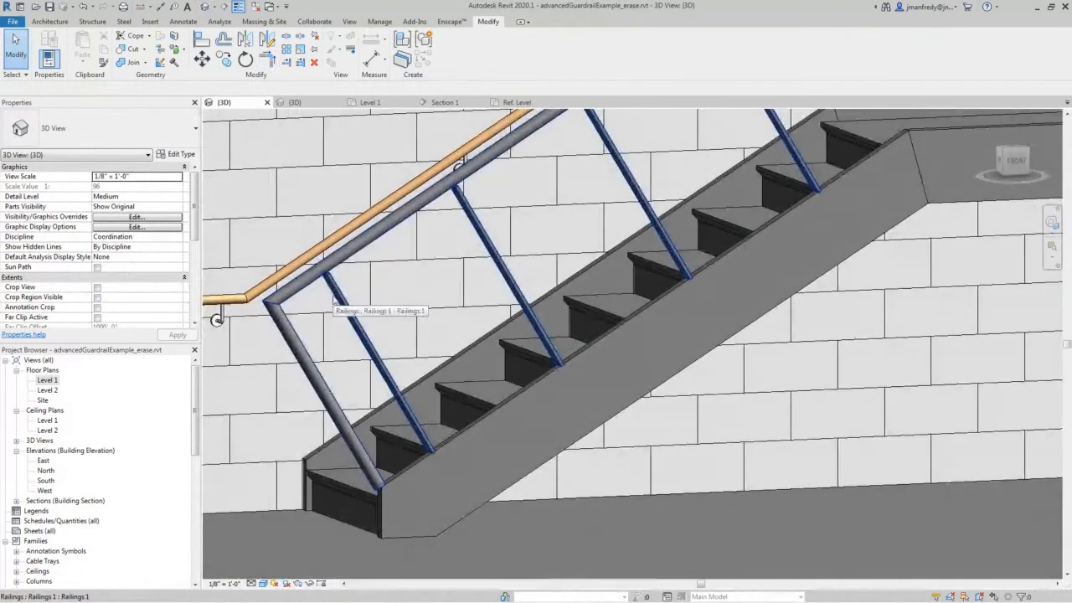
pyautogui.keyDown('shift'); pyautogui.moveTo(334, 289); pyautogui.dragTo(340, 304, button='middle'); pyautogui.keyUp('shift')
pyautogui.scroll(4, 342, 304)
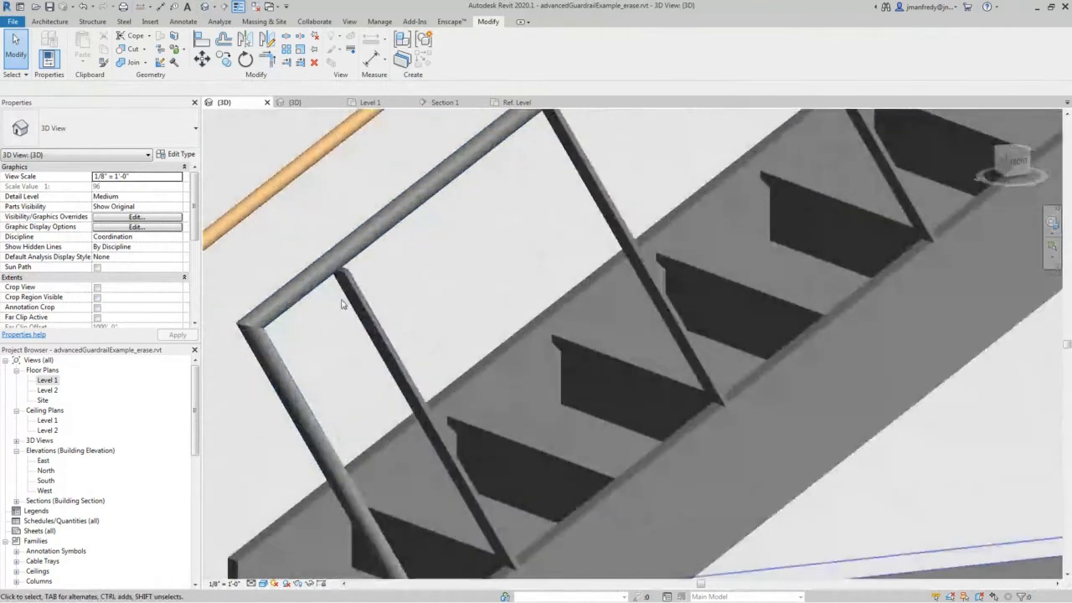
pyautogui.click(355, 287)
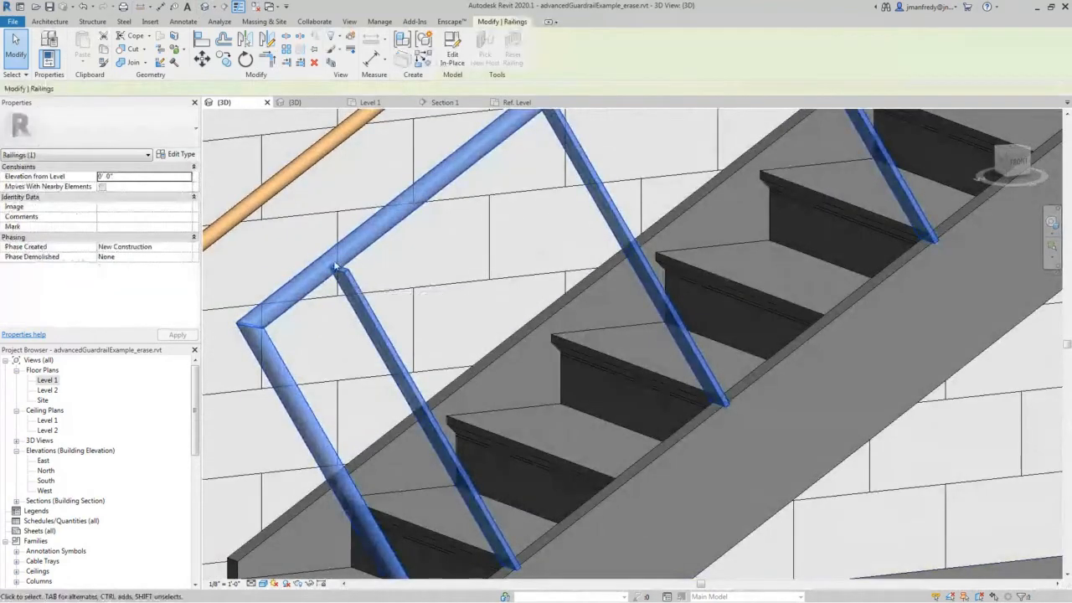
pyautogui.keyDown('shift'); pyautogui.moveTo(333, 266); pyautogui.dragTo(456, 285, button='middle'); pyautogui.keyUp('shift')
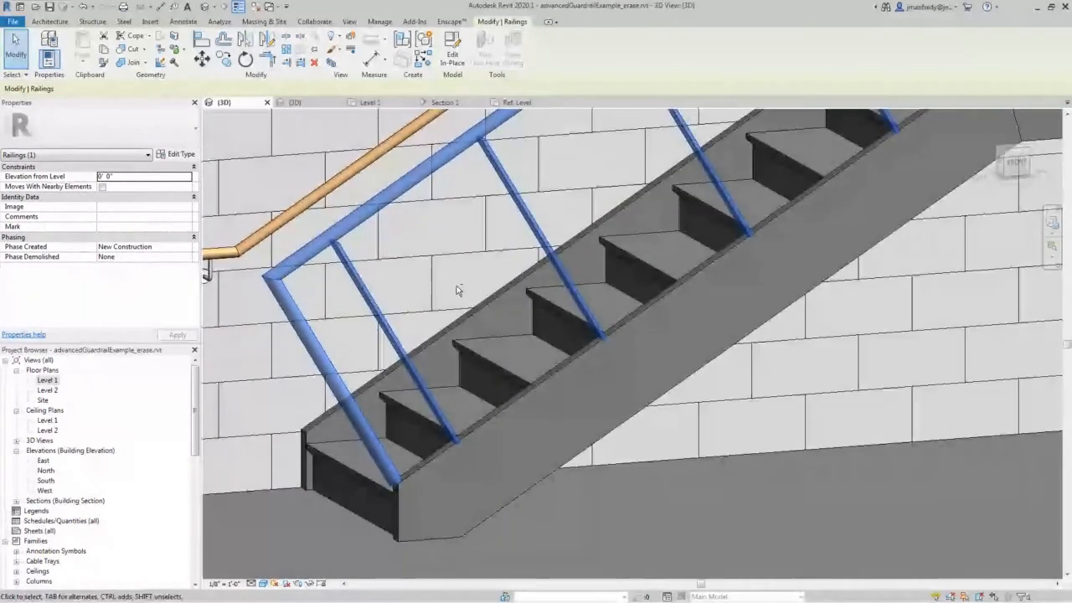
# Examine the baluster tops at the top rail and the railing's run along both flights in 3D
pyautogui.scroll(5, 355, 272)
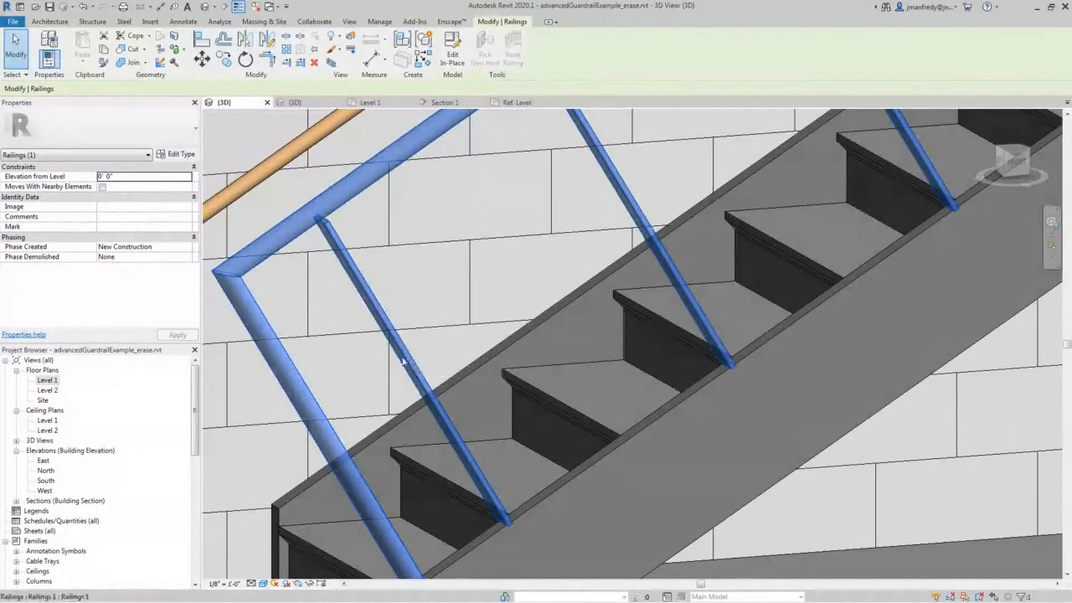
pyautogui.scroll(-3, 403, 362)
pyautogui.scroll(5, 347, 231)
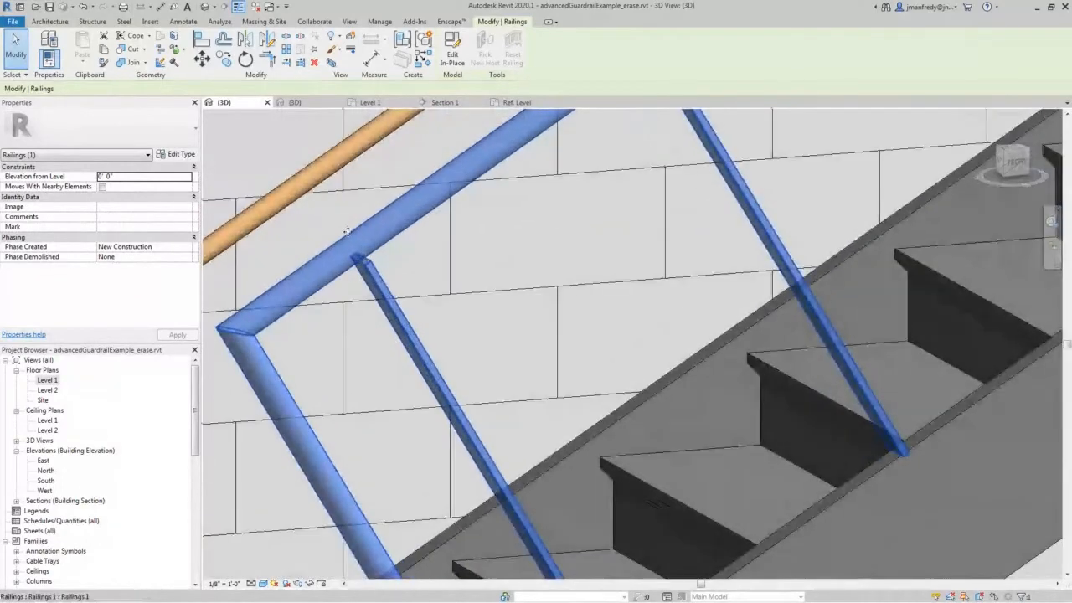
pyautogui.scroll(-4, 371, 335)
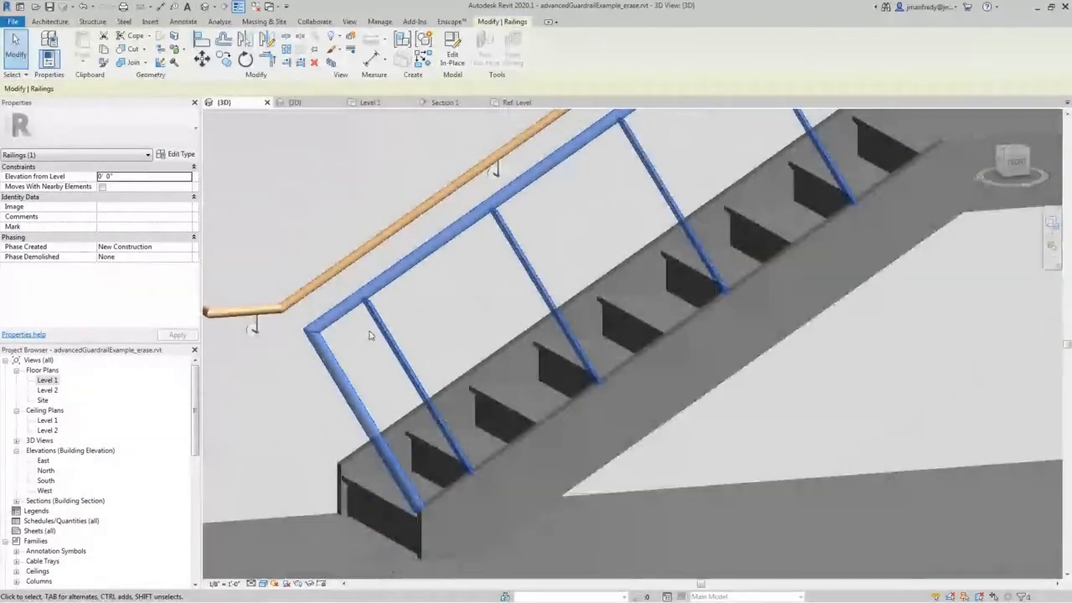
pyautogui.keyDown('shift'); pyautogui.moveTo(370, 335); pyautogui.dragTo(528, 418, button='middle'); pyautogui.keyUp('shift')
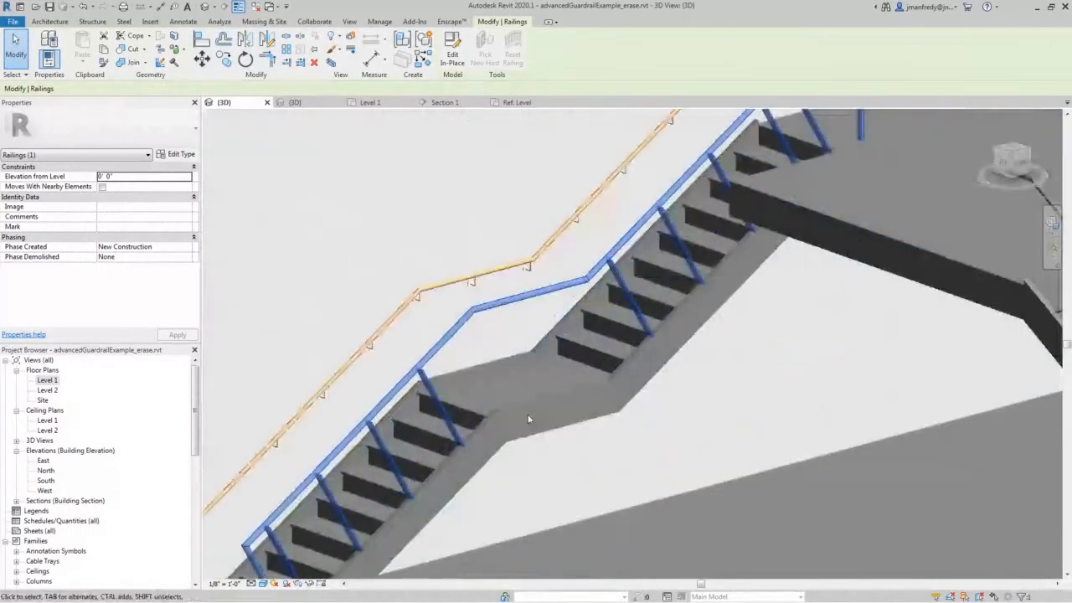
pyautogui.keyDown('shift'); pyautogui.moveTo(649, 313); pyautogui.dragTo(430, 345, button='middle'); pyautogui.keyUp('shift')
pyautogui.scroll(3, 458, 342)
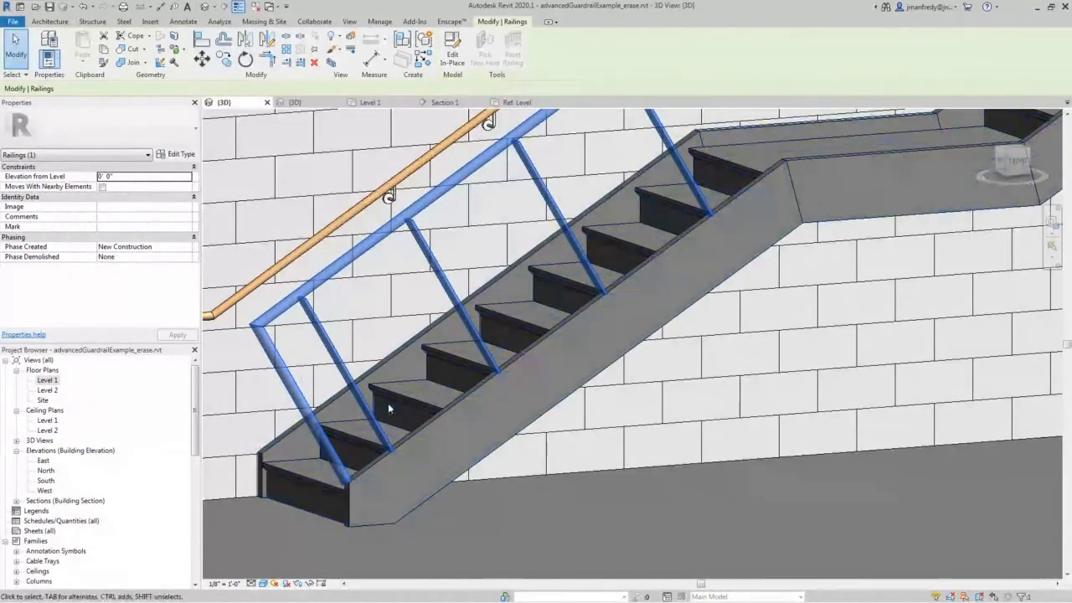
# Edit the in-place railing in Section 1 and open the sweep of the lower flight's second baluster from the foot for editing
pyautogui.doubleClick(46, 381)
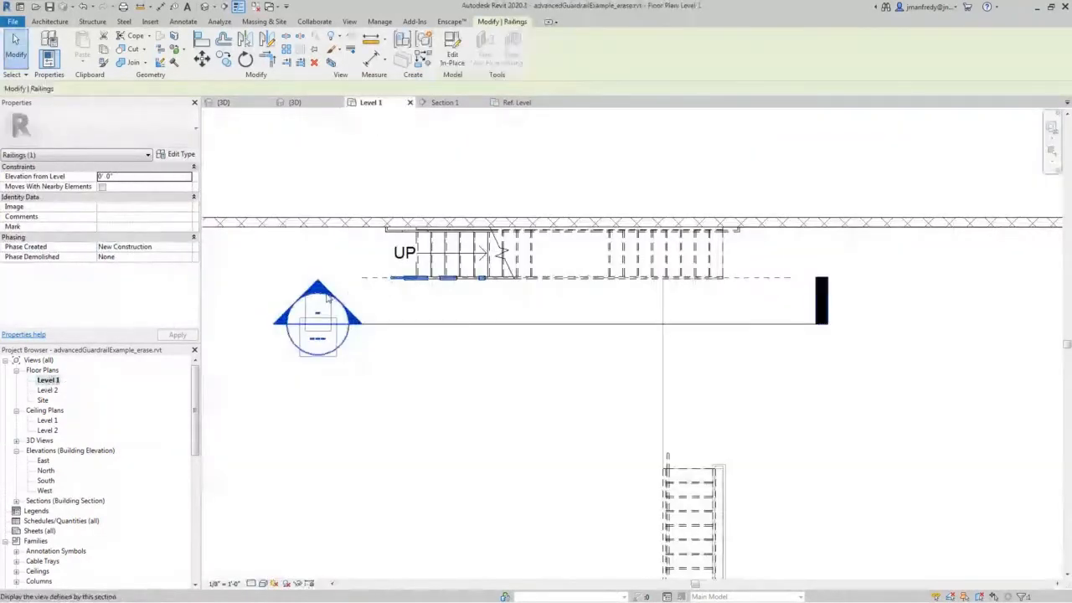
pyautogui.doubleClick(376, 289)
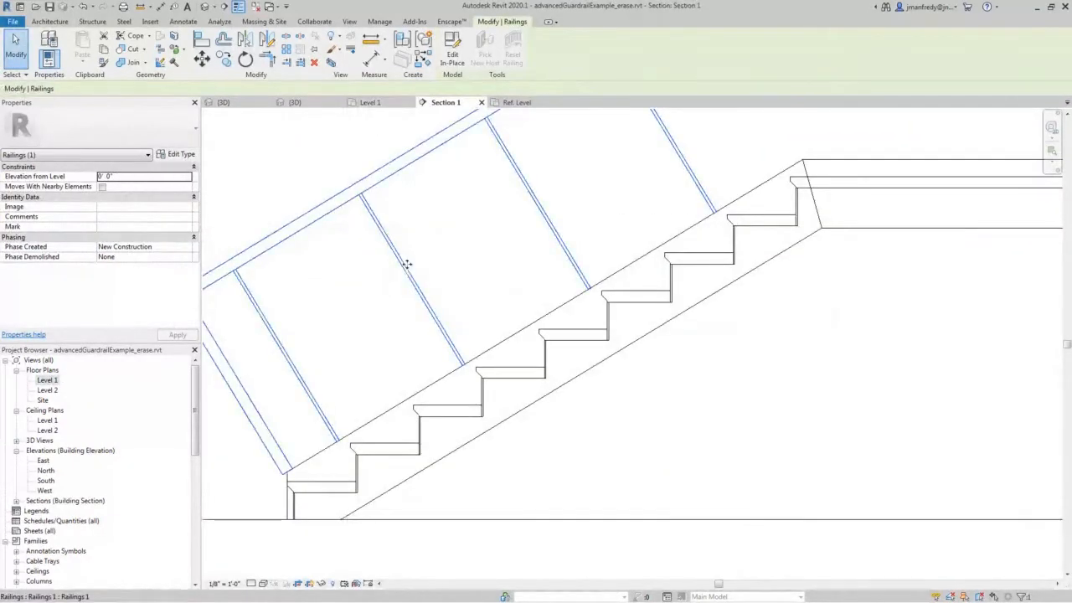
pyautogui.click(452, 50)
pyautogui.click(399, 266)
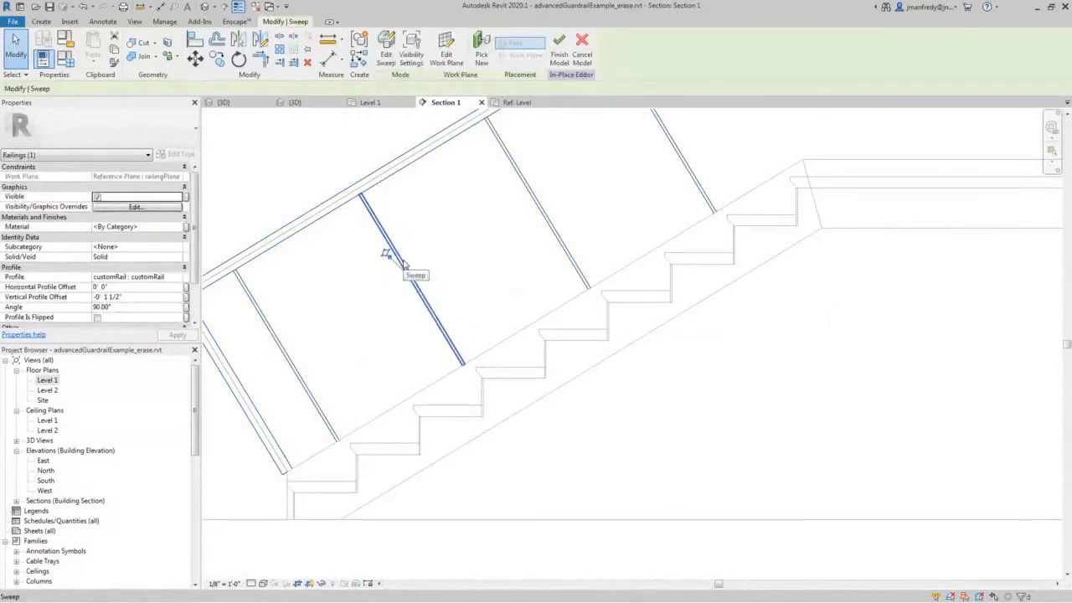
pyautogui.click(386, 51)
# Extend the upper end of the baluster's sweep path to the top rail's centreline, making the path about 3' 0" long
pyautogui.scroll(3, 351, 221)
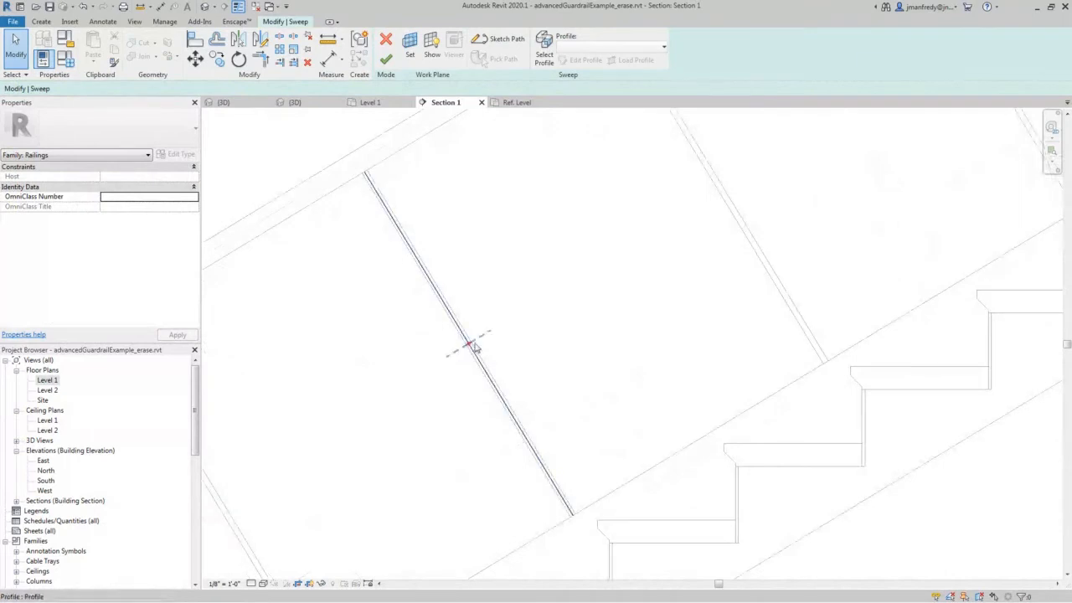
pyautogui.scroll(1, 374, 163)
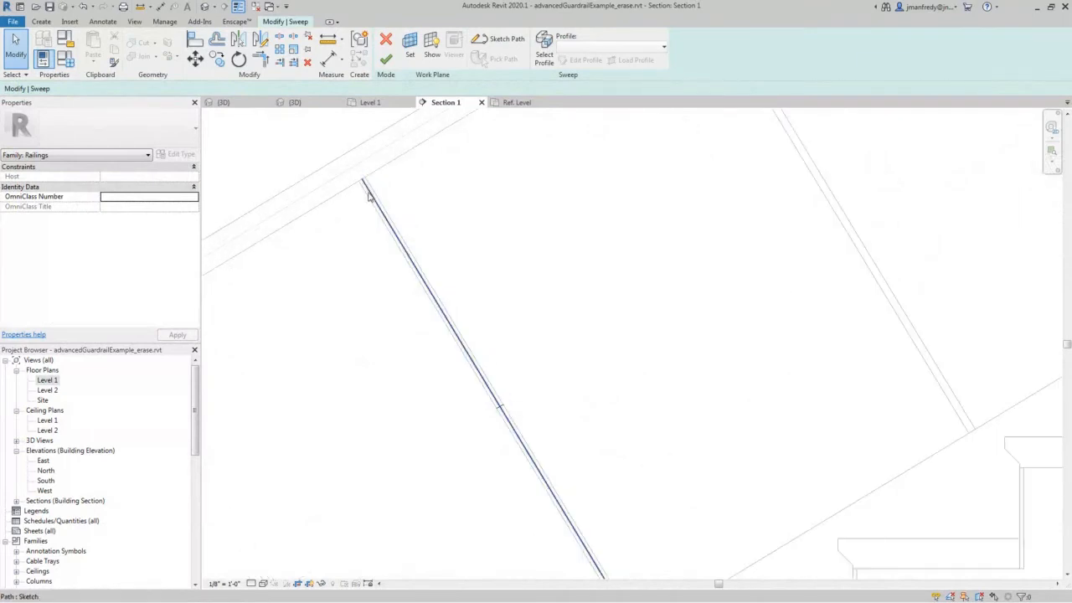
pyautogui.scroll(1, 360, 194)
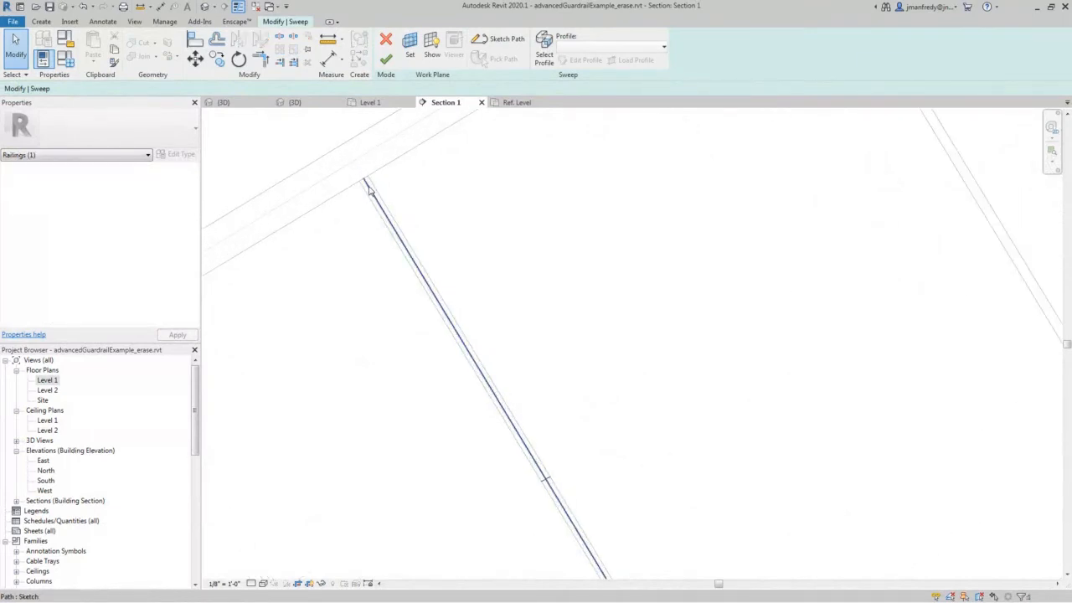
pyautogui.click(508, 43)
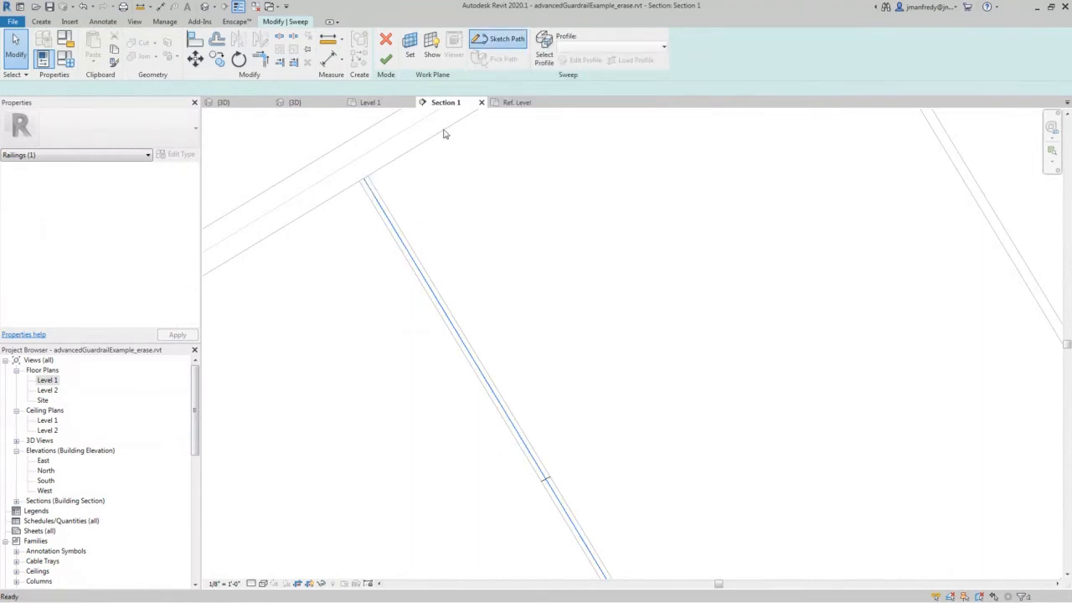
pyautogui.click(378, 205)
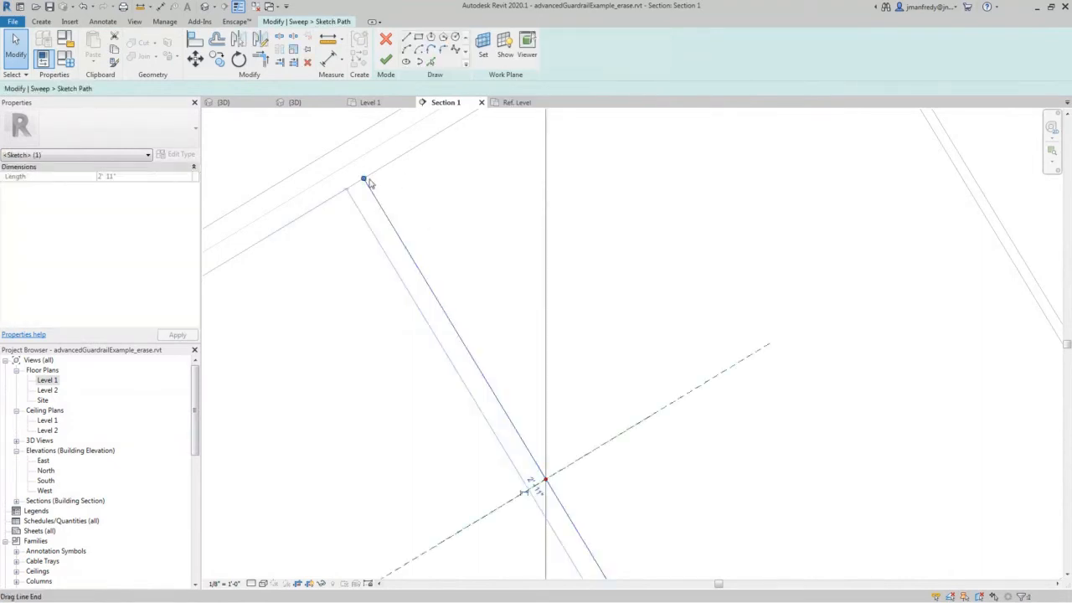
pyautogui.moveTo(364, 179); pyautogui.dragTo(353, 163)
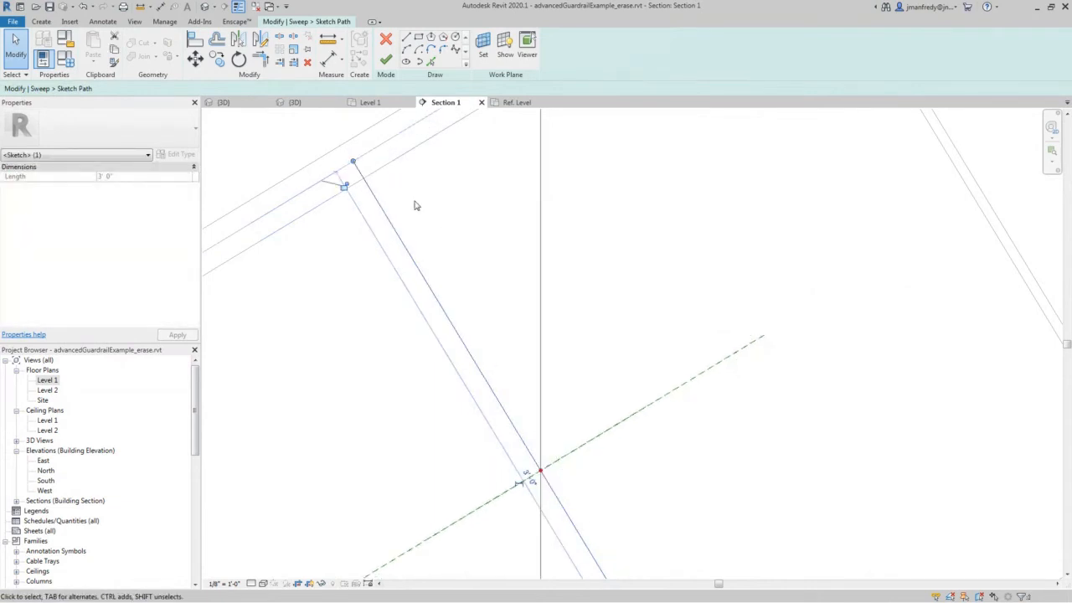
pyautogui.click(451, 228)
pyautogui.scroll(-3, 452, 231)
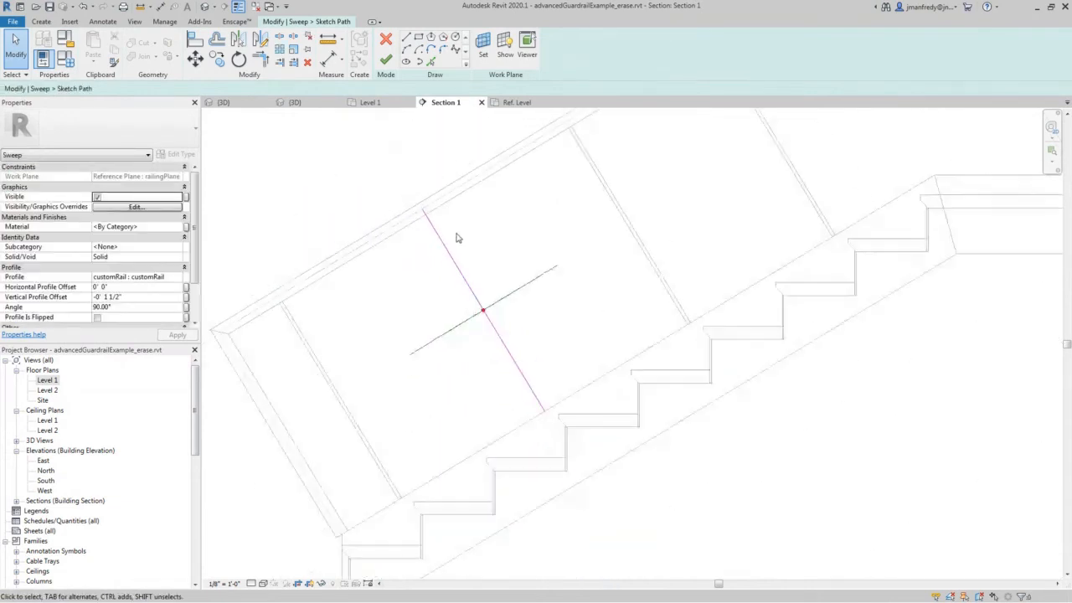
pyautogui.click(386, 59)
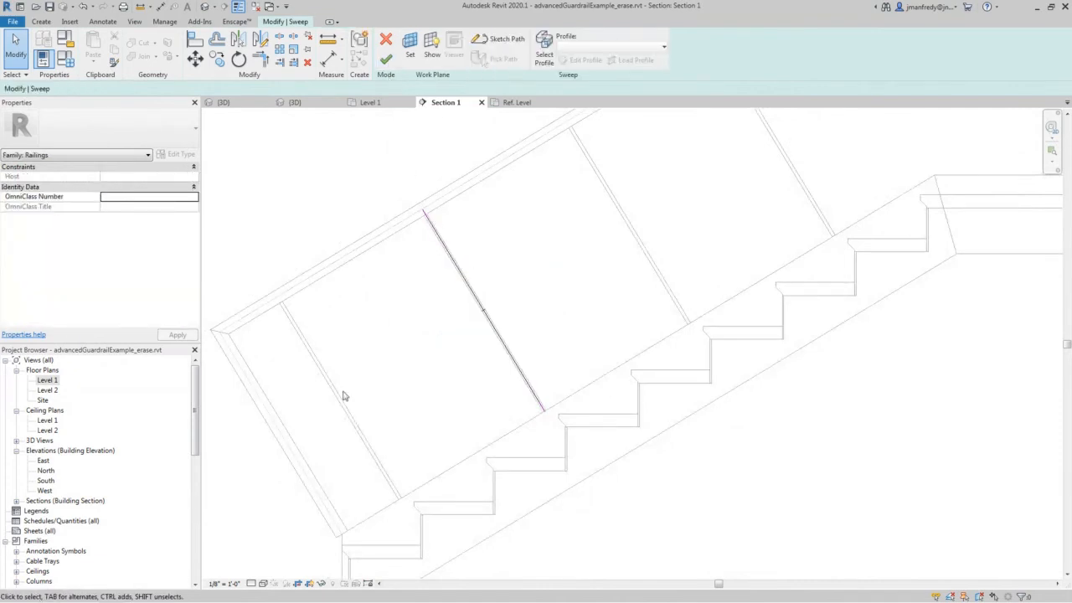
# Finish the edited baluster sweep and the in-place railing model
pyautogui.scroll(-2, 566, 251)
pyautogui.moveTo(567, 251); pyautogui.dragTo(541, 309, button='middle')
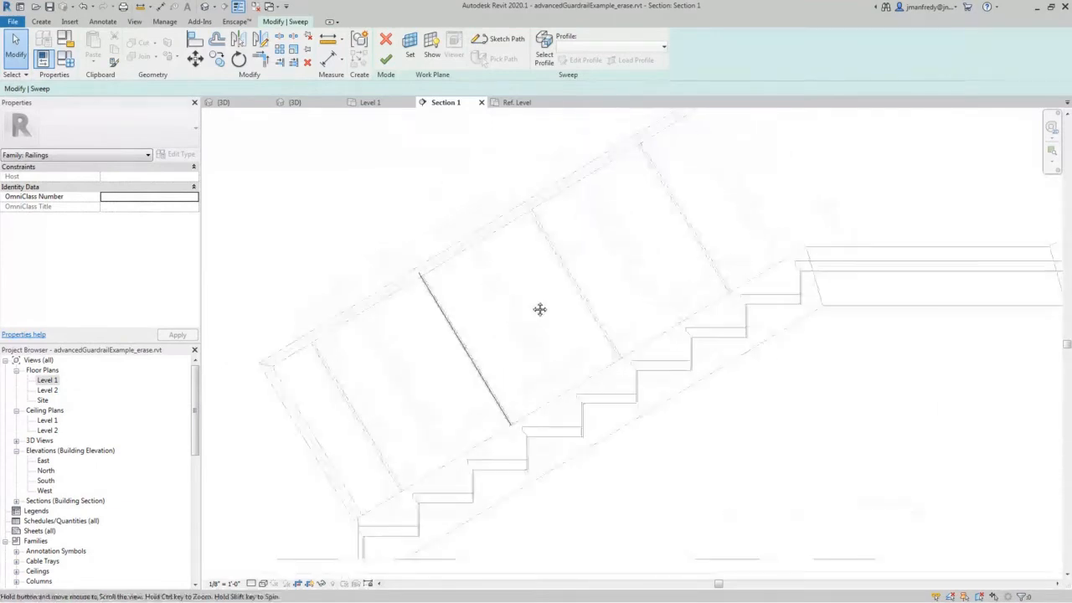
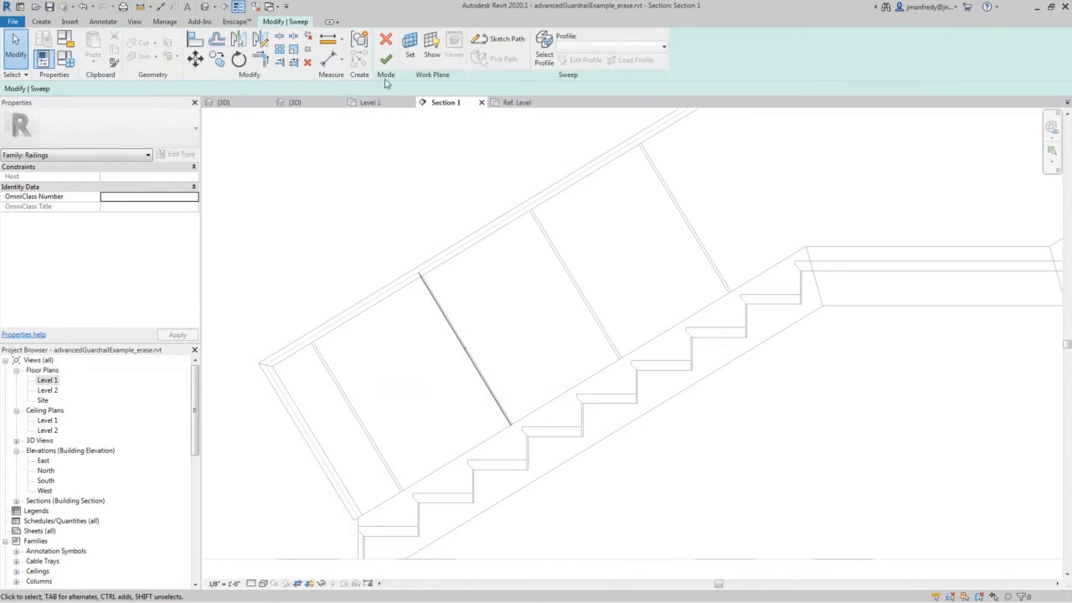
pyautogui.click(386, 60)
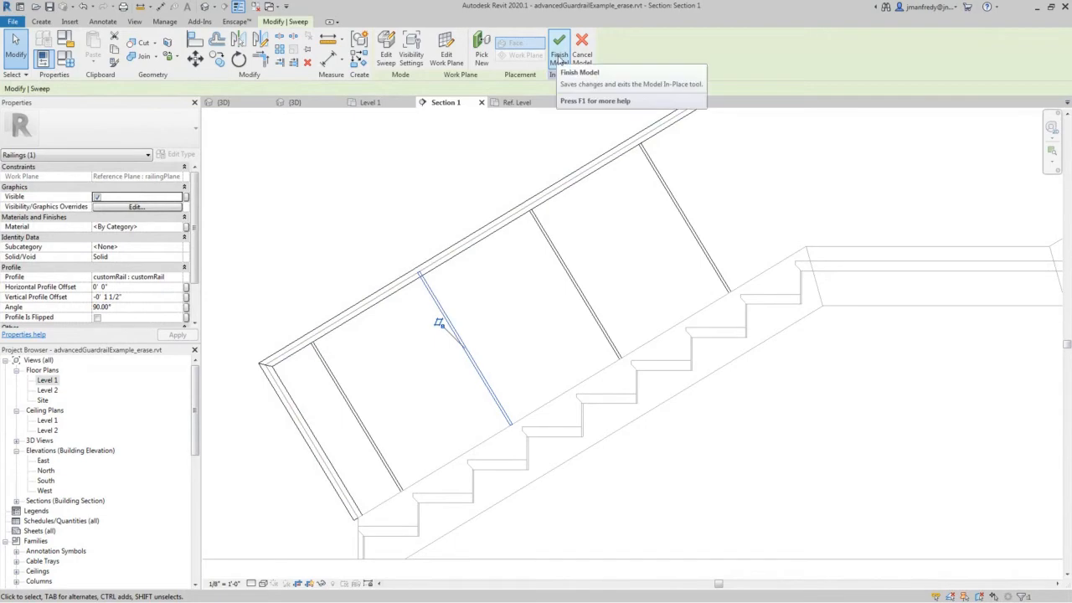
pyautogui.click(560, 59)
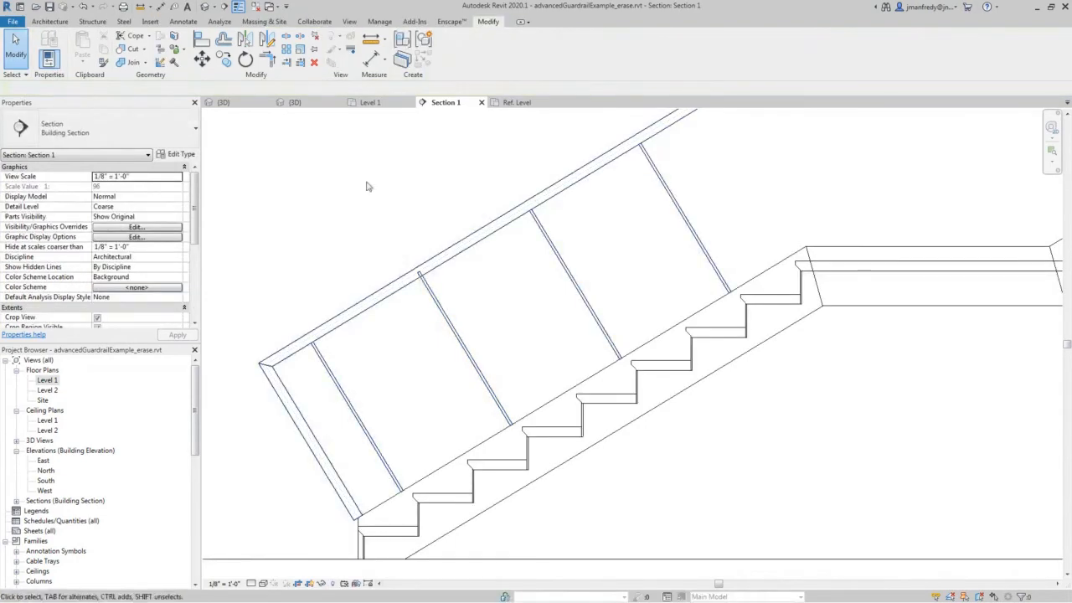
# Examine in 3D how the extended baluster's end meets the round top rail, compared with the neighbouring balusters
pyautogui.hotkey('ctrl', 'Tab')
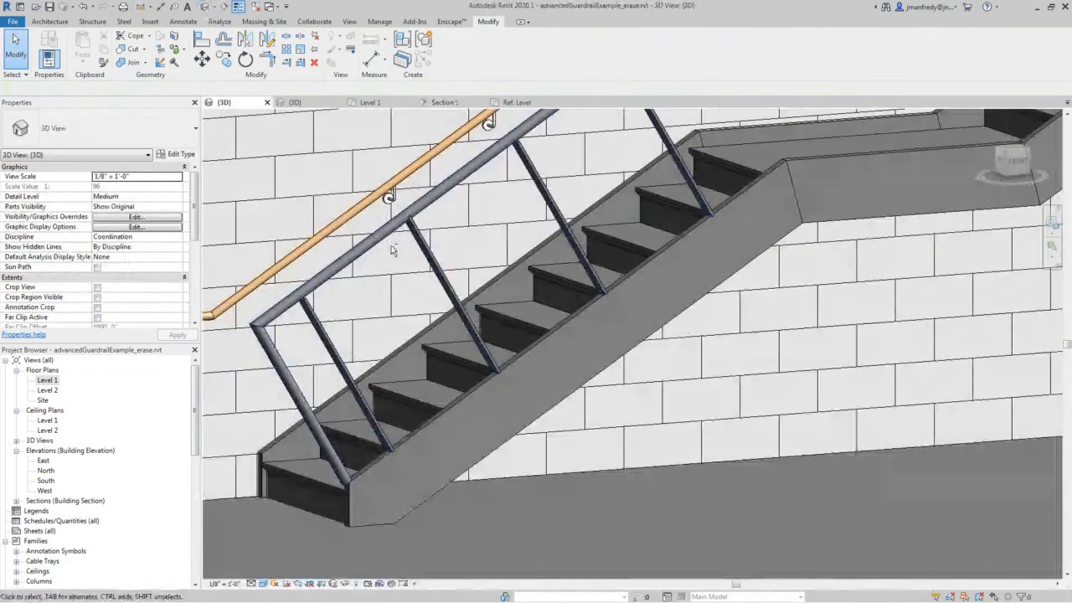
pyautogui.scroll(-3, 391, 245)
pyautogui.scroll(6, 519, 264)
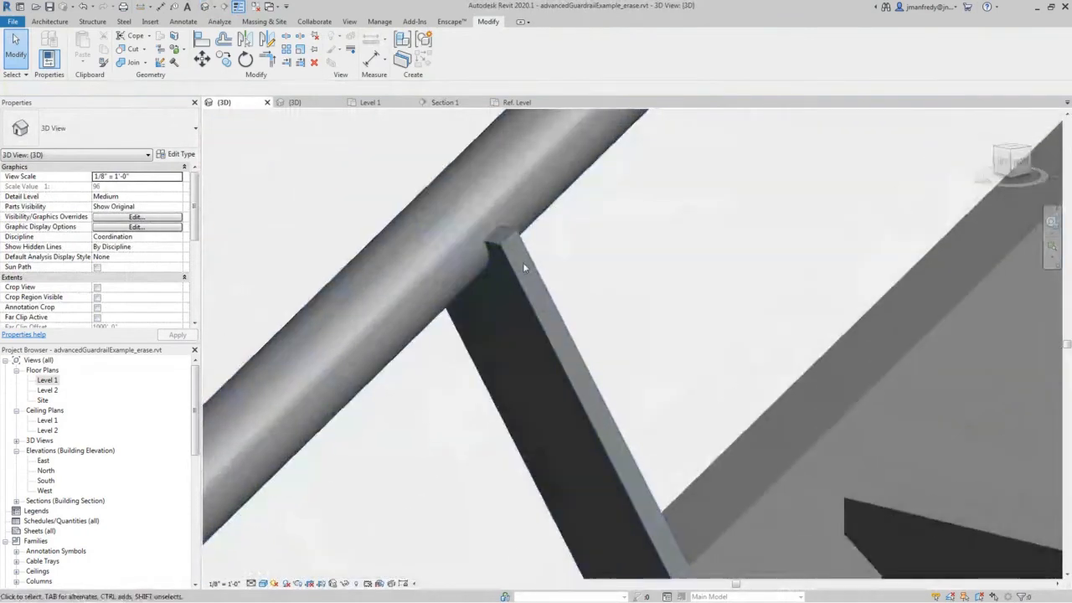
pyautogui.keyDown('shift'); pyautogui.moveTo(522, 262); pyautogui.dragTo(517, 332, button='middle'); pyautogui.keyUp('shift')
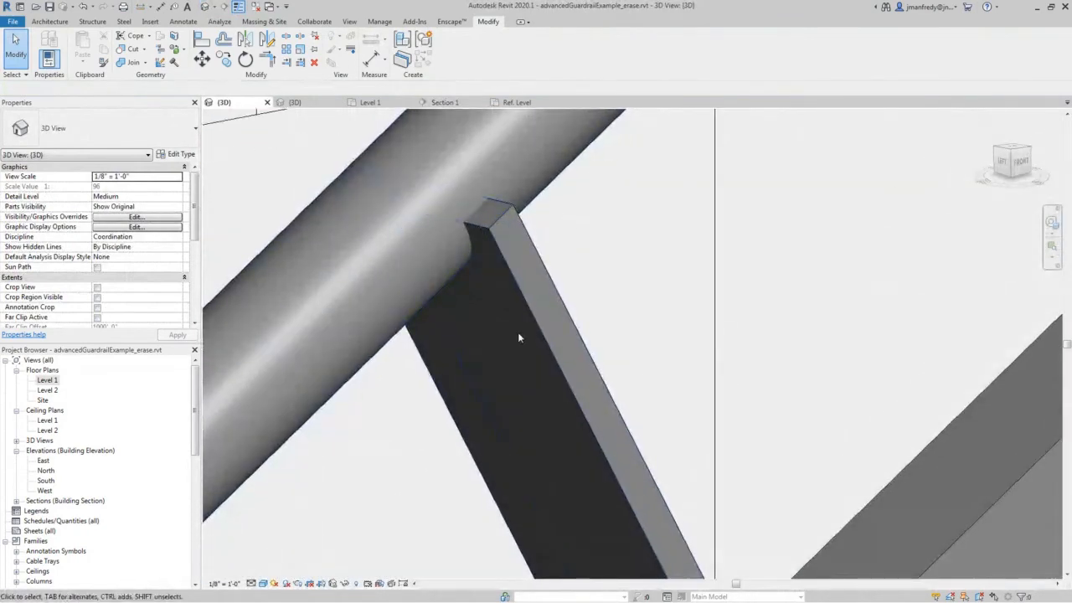
pyautogui.scroll(-5, 517, 332)
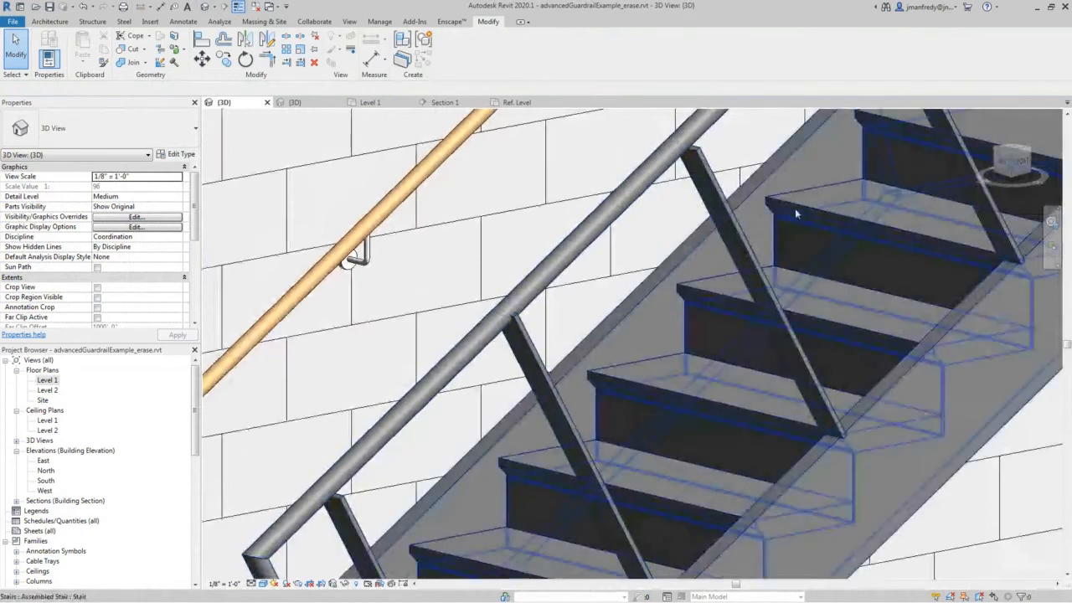
pyautogui.scroll(-3, 690, 312)
pyautogui.keyDown('shift'); pyautogui.moveTo(690, 314); pyautogui.dragTo(669, 347, button='middle'); pyautogui.keyUp('shift')
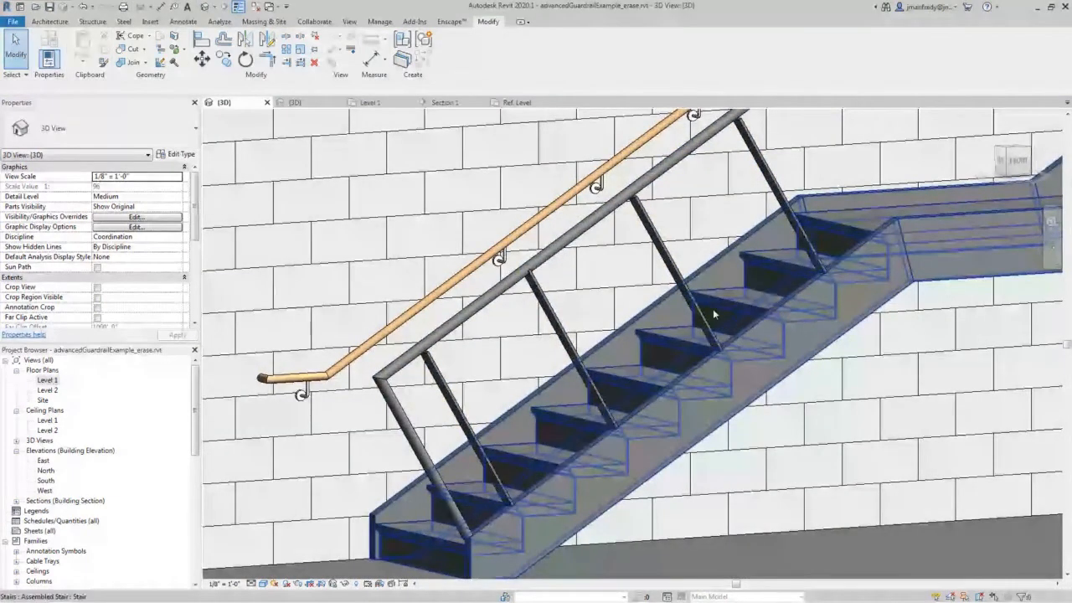
pyautogui.moveTo(654, 386); pyautogui.dragTo(515, 388, button='middle')
pyautogui.scroll(-1, 536, 375)
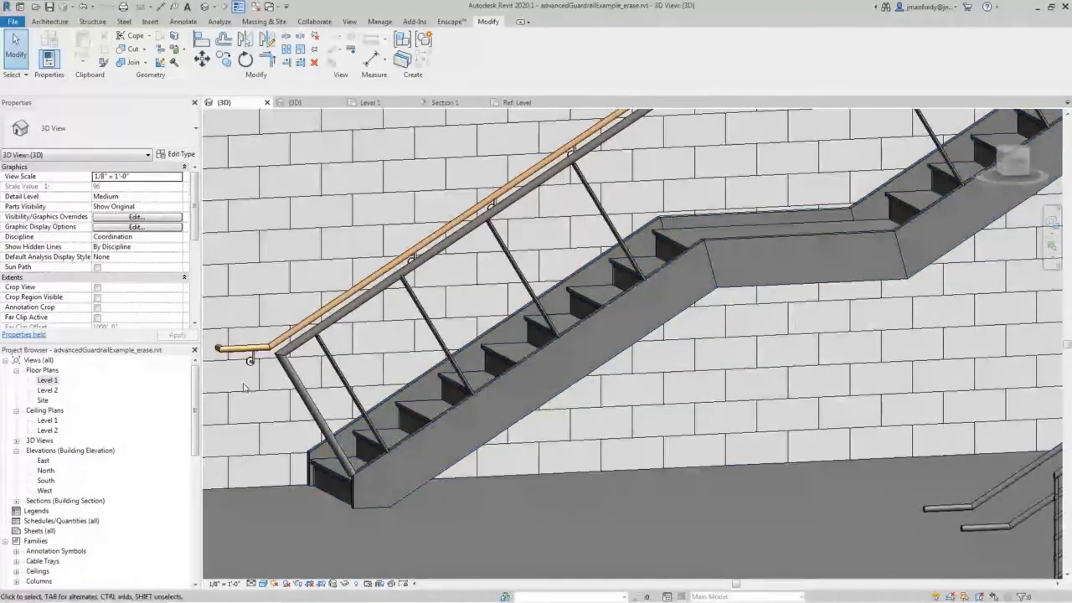
# Reopen the in-place railing for editing in Section 1 and make the infill panel extrusion between rail and stringer visible
pyautogui.doubleClick(47, 380)
pyautogui.click(445, 102)
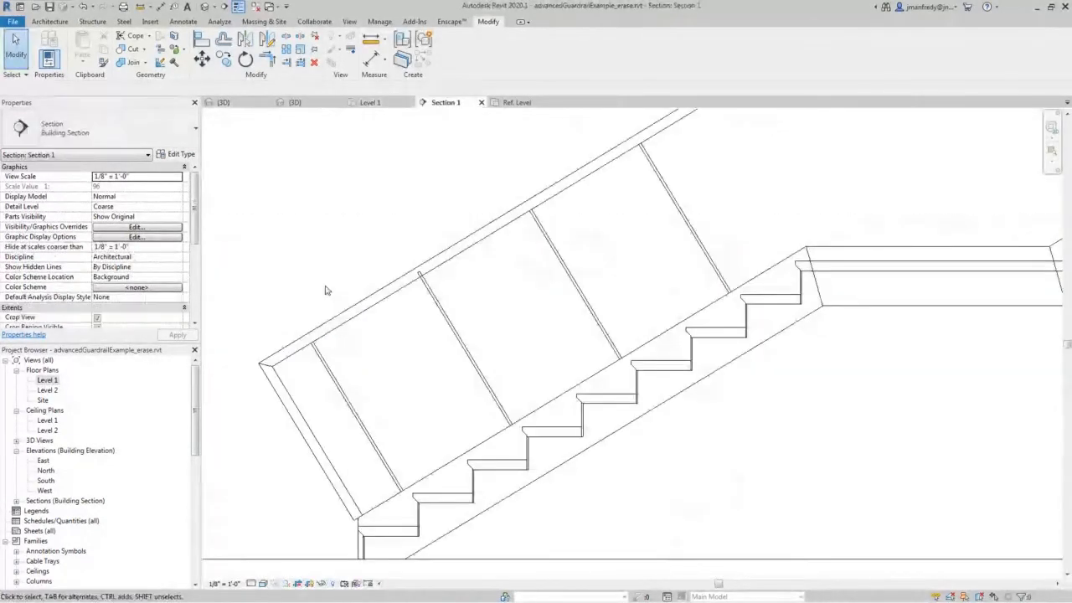
pyautogui.click(341, 317)
pyautogui.click(452, 50)
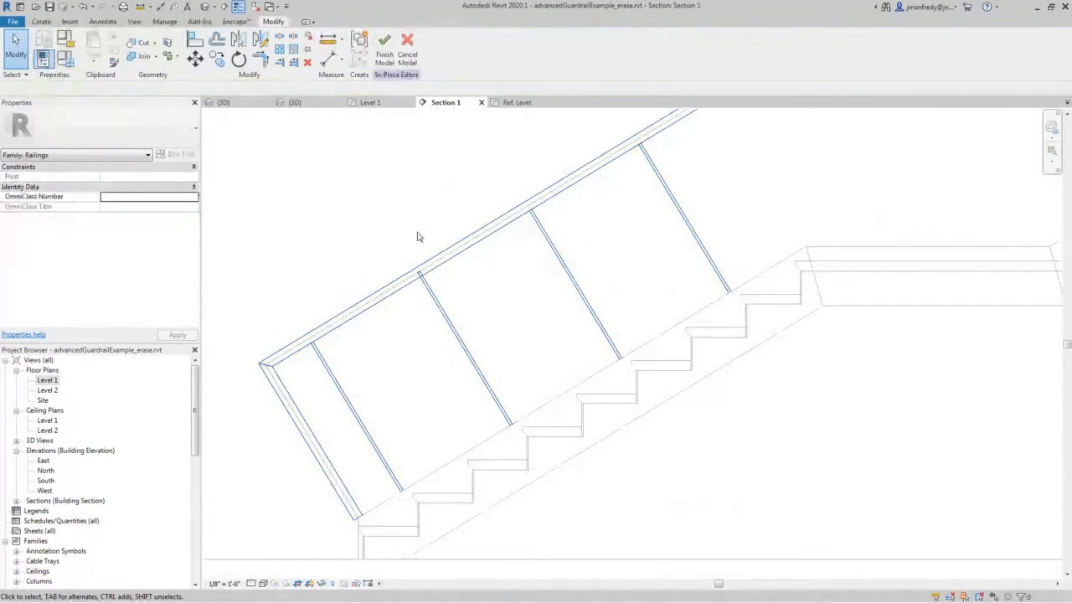
pyautogui.click(390, 292)
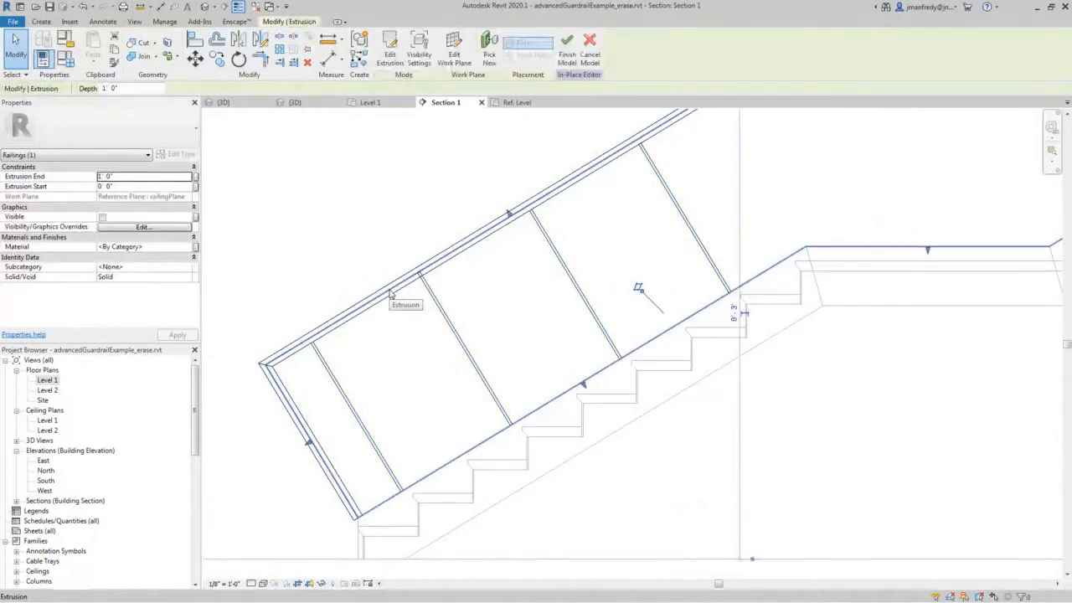
pyautogui.click(103, 217)
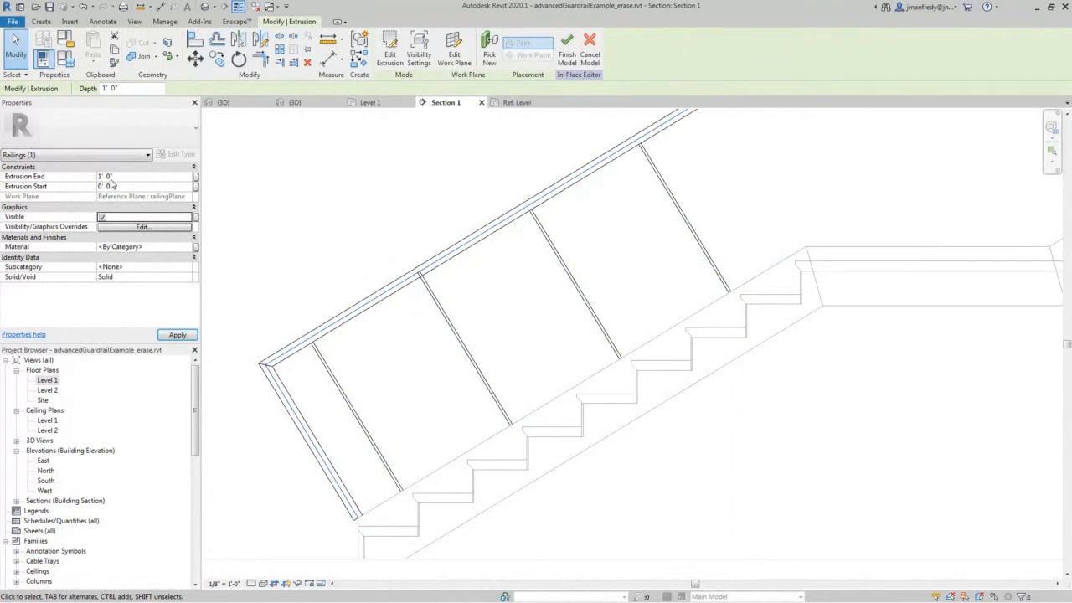
# Set the panel extrusion's end to 1/4" and its start to -1/4", and check the panel in the 3D view
pyautogui.click(136, 176)
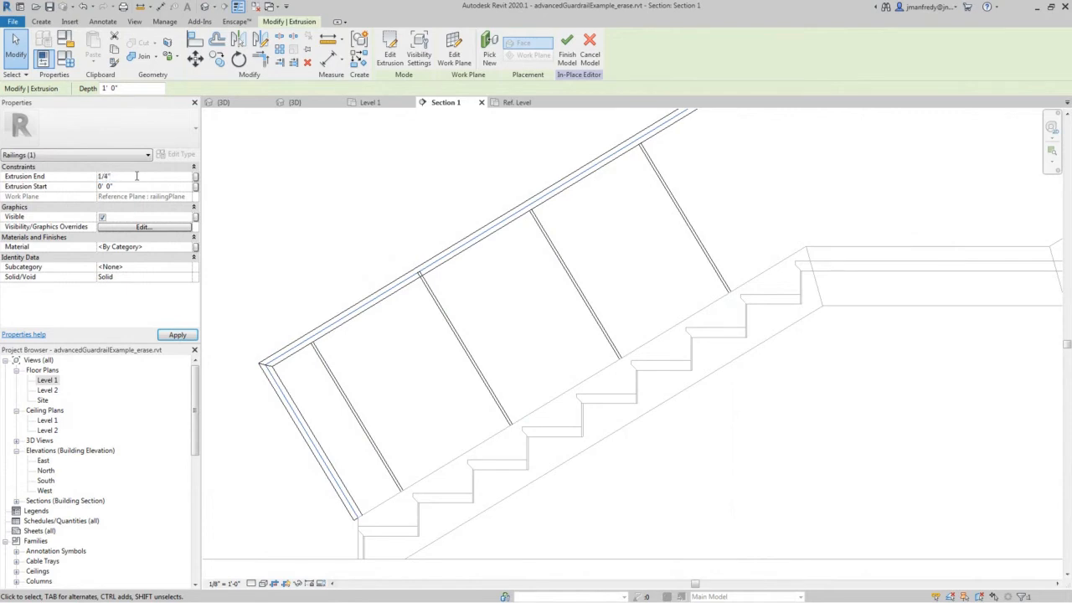
pyautogui.write('1/4"')
pyautogui.click(138, 188)
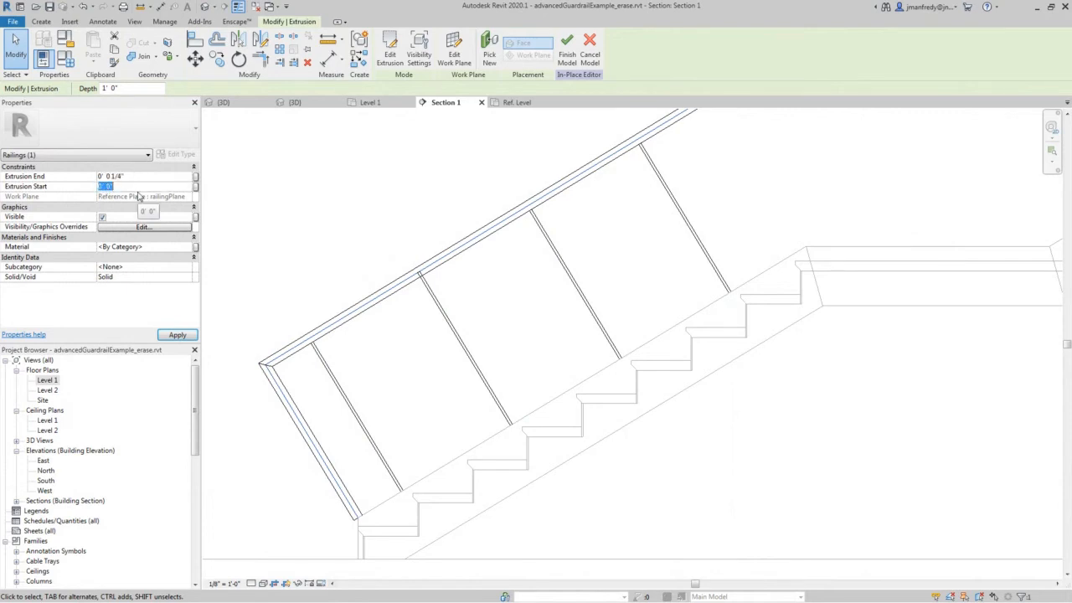
pyautogui.write("-0' 0 ")
pyautogui.write('1/4"')
pyautogui.click(158, 176)
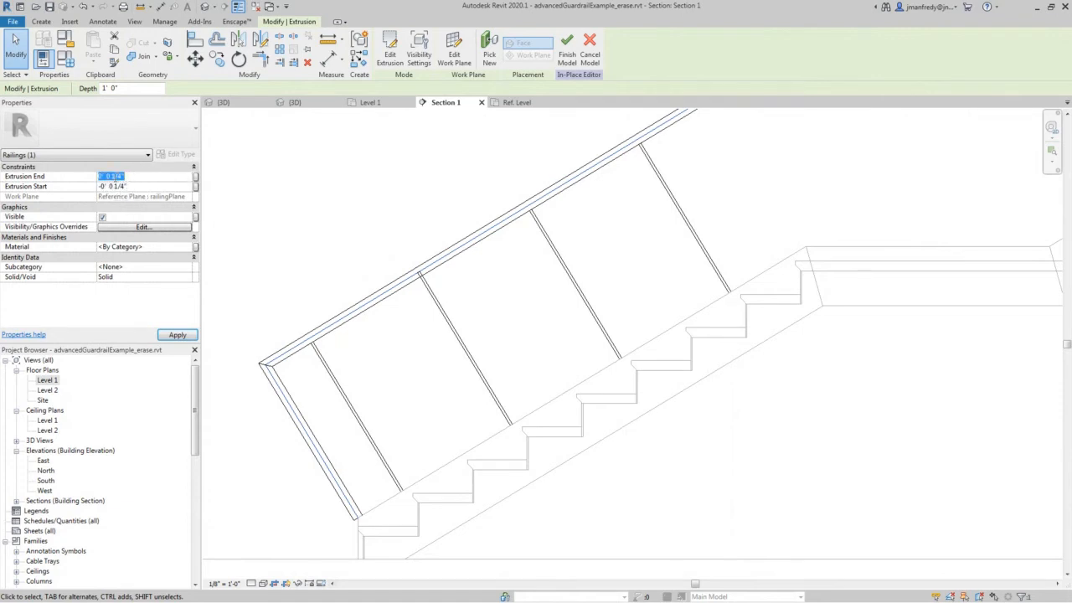
pyautogui.click(135, 186)
pyautogui.click(136, 179)
pyautogui.click(136, 186)
pyautogui.click(177, 334)
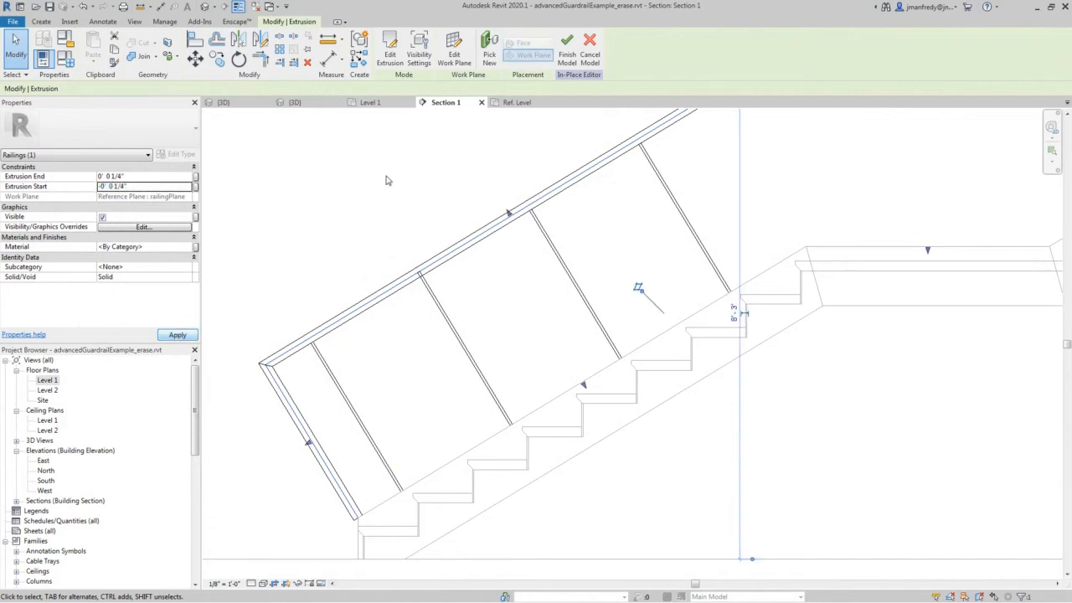
pyautogui.click(208, 8)
pyautogui.keyDown('shift'); pyautogui.moveTo(385, 299); pyautogui.dragTo(665, 306, button='middle'); pyautogui.keyUp('shift')
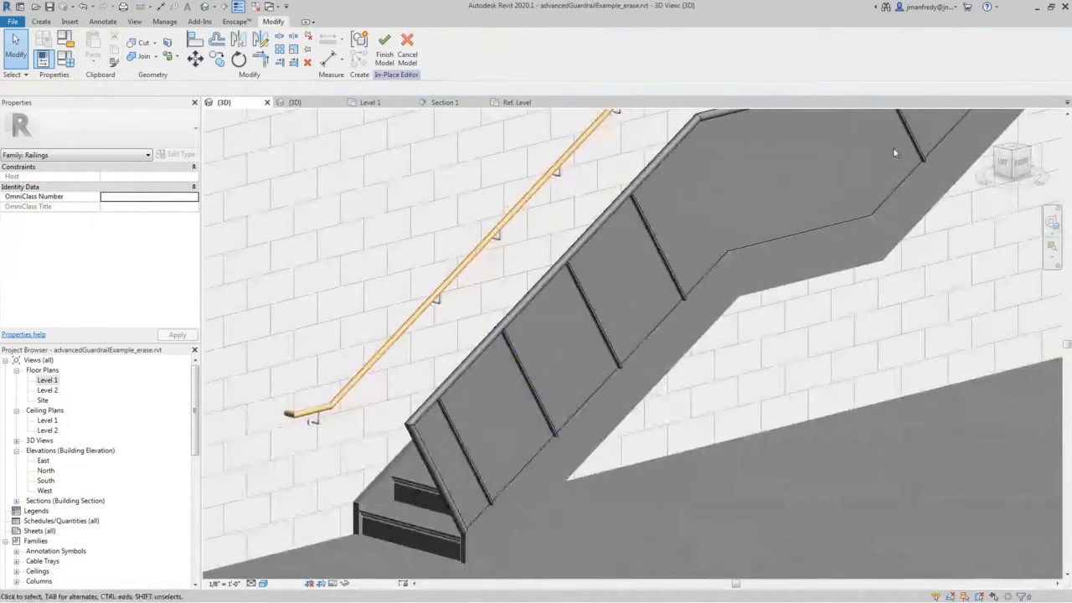
# Assign the Glass, Clear Glazing material to the infill panel extrusion in Section 1
pyautogui.scroll(2, 594, 390)
pyautogui.scroll(-2, 703, 221)
pyautogui.keyDown('shift'); pyautogui.moveTo(589, 355); pyautogui.dragTo(533, 385, button='middle'); pyautogui.keyUp('shift')
pyautogui.scroll(2, 321, 498)
pyautogui.moveTo(320, 498); pyautogui.dragTo(346, 409, button='middle')
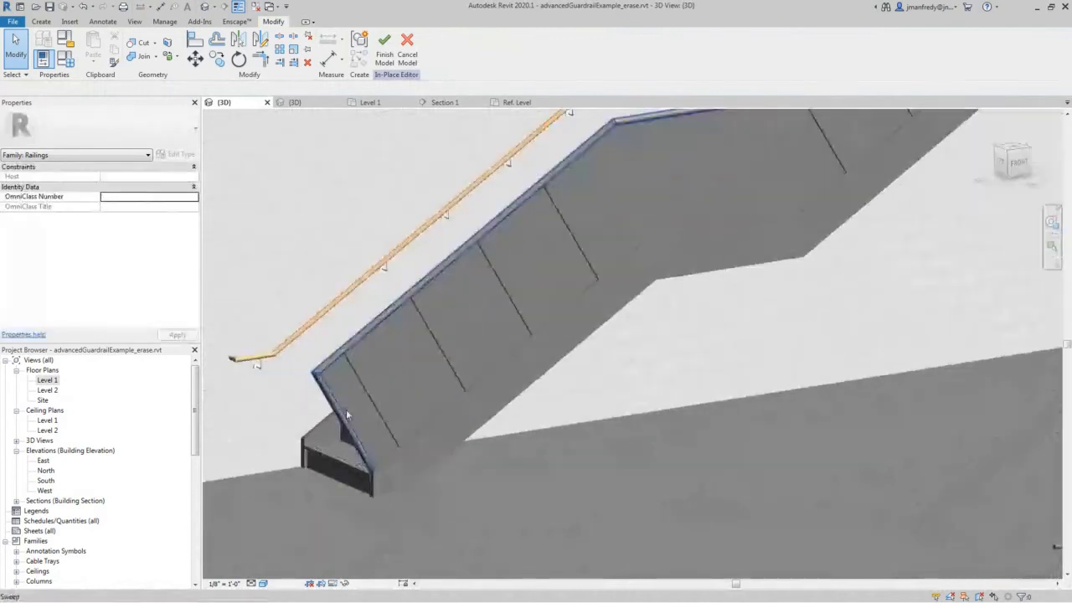
pyautogui.click(444, 103)
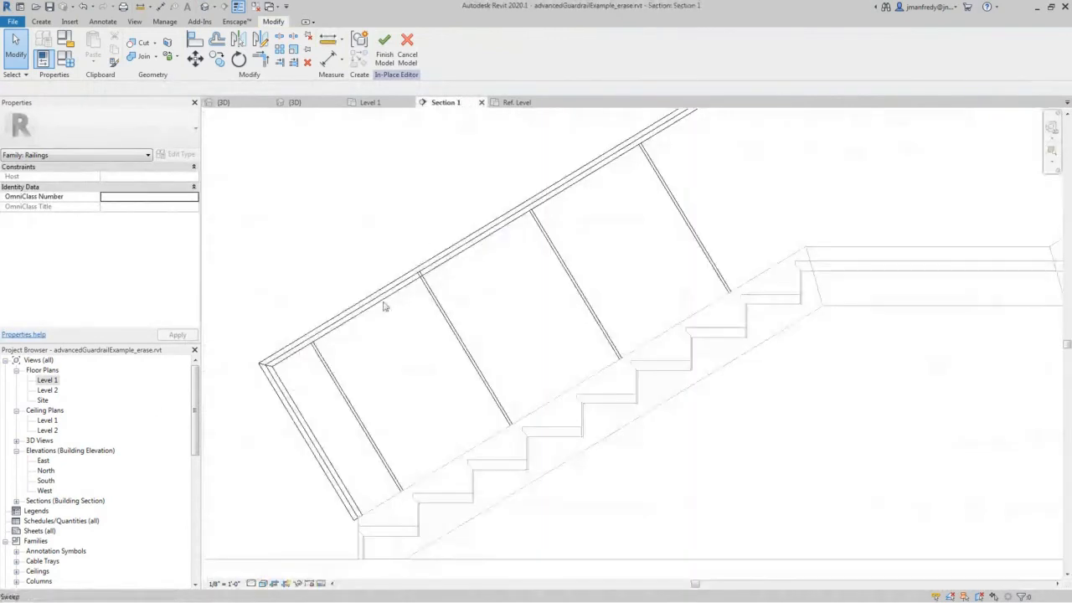
pyautogui.click(293, 356)
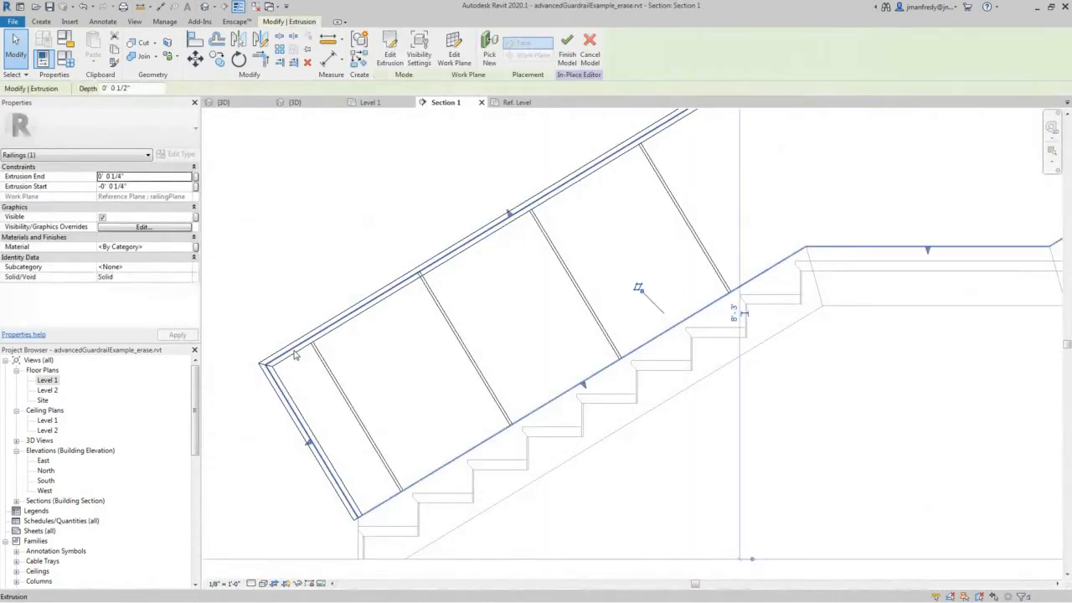
pyautogui.click(175, 246)
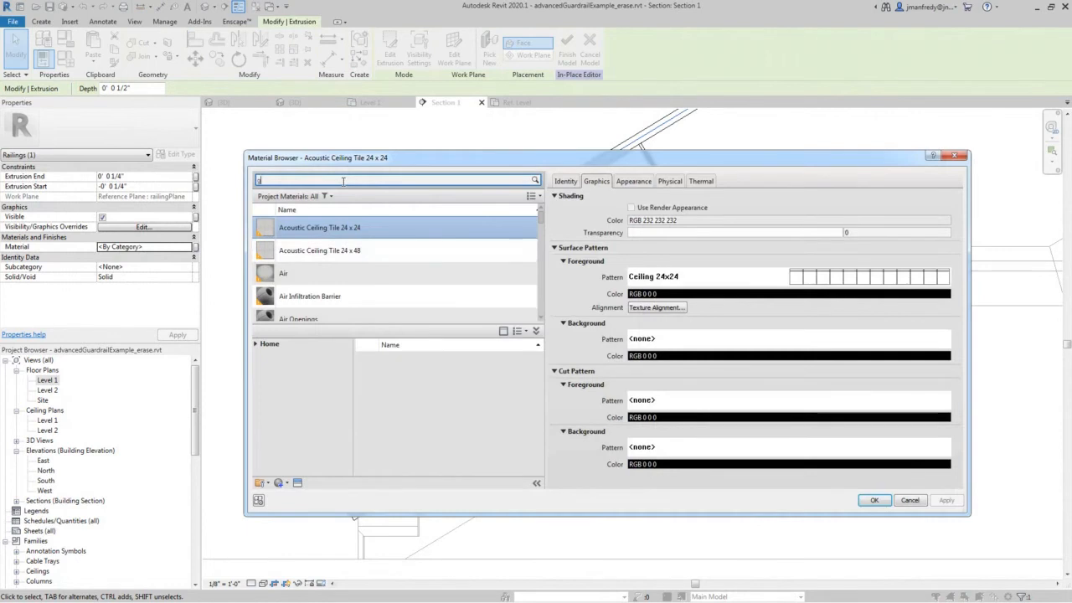
pyautogui.click(343, 181)
pyautogui.write('glass')
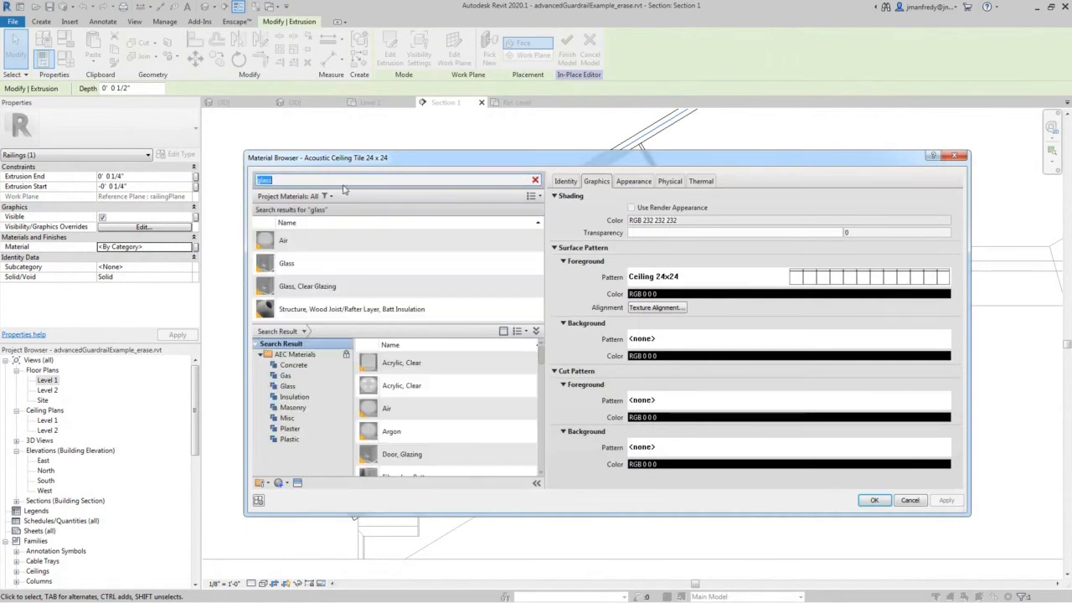
pyautogui.click(317, 287)
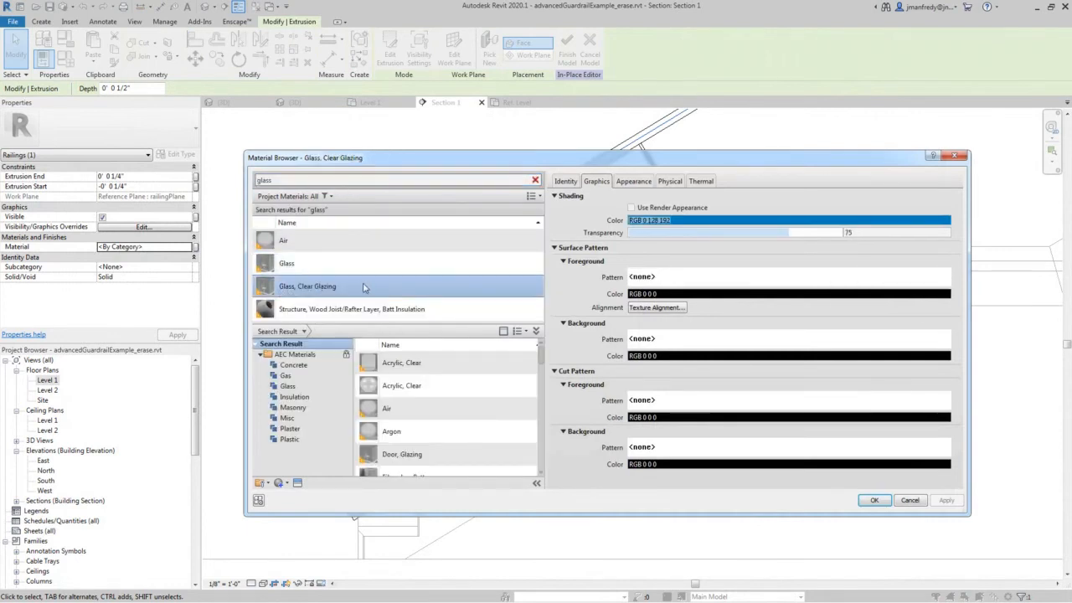
pyautogui.doubleClick(329, 287)
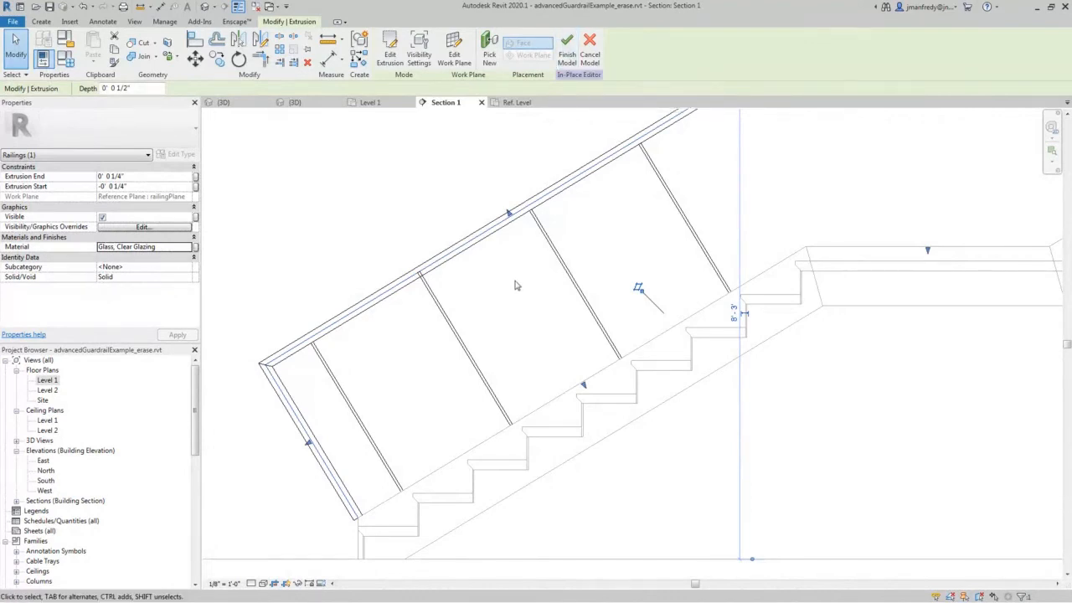
# Finish the in-place railing model and inspect the glass panel on the stair in the 3D view
pyautogui.click(567, 47)
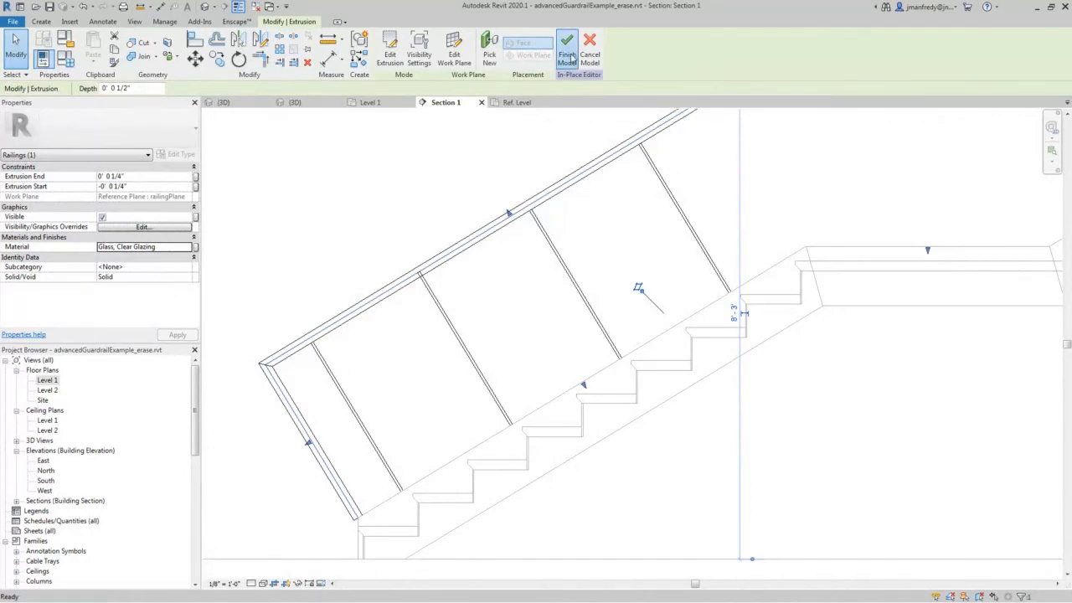
pyautogui.click(206, 7)
pyautogui.keyDown('shift'); pyautogui.moveTo(414, 298); pyautogui.dragTo(676, 404, button='middle'); pyautogui.keyUp('shift')
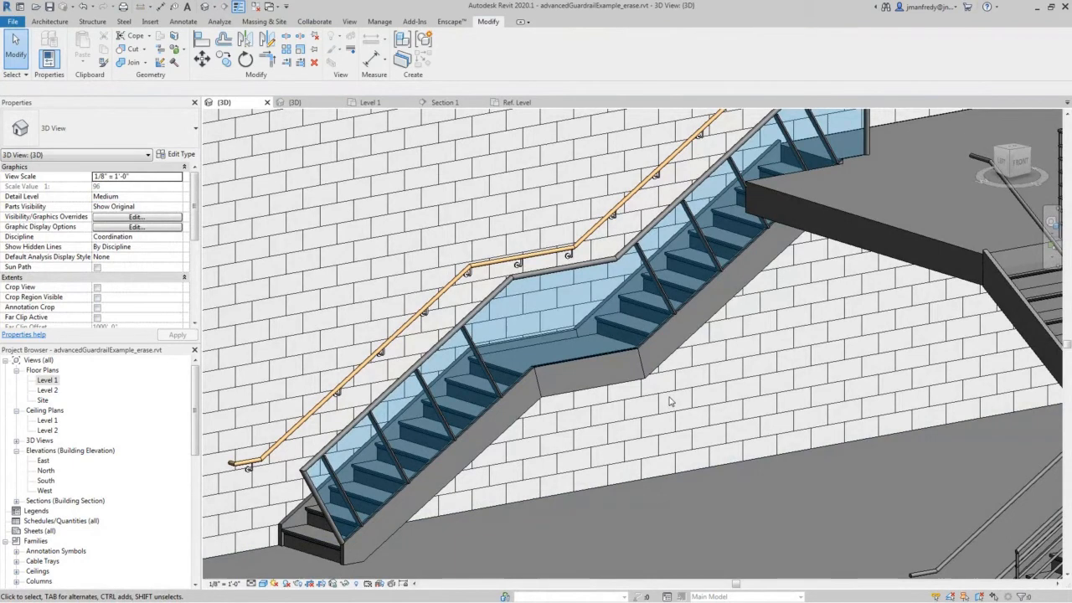
# Return to the Section 1 view of the stair by way of the Level 1 plan
pyautogui.doubleClick(47, 380)
pyautogui.doubleClick(320, 289)
pyautogui.scroll(-3, 398, 402)
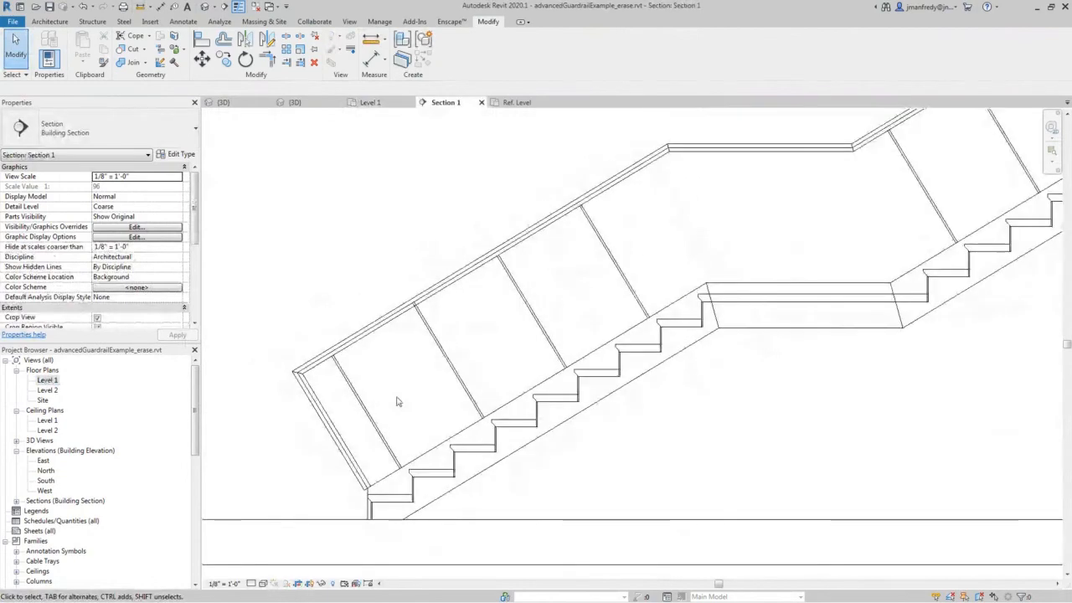
pyautogui.click(347, 301)
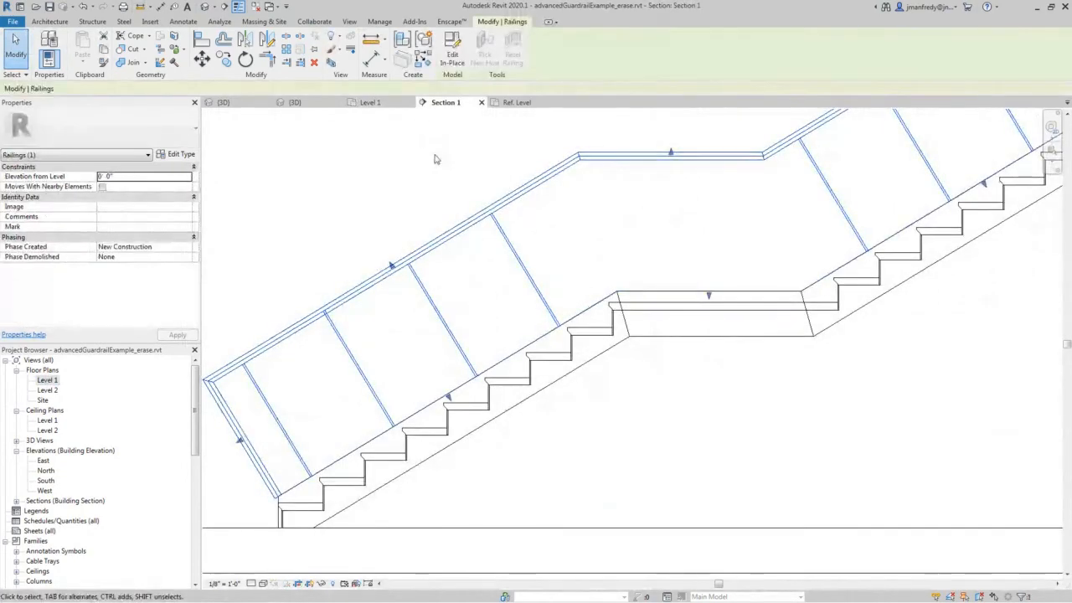
pyautogui.moveTo(425, 239); pyautogui.dragTo(461, 234, button='middle')
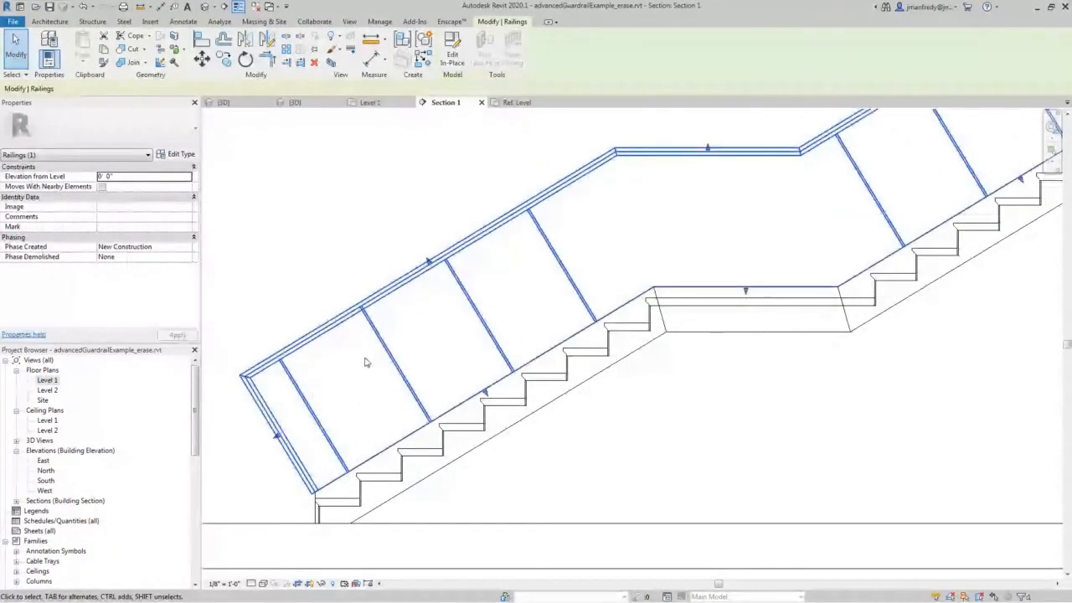
pyautogui.click(389, 239)
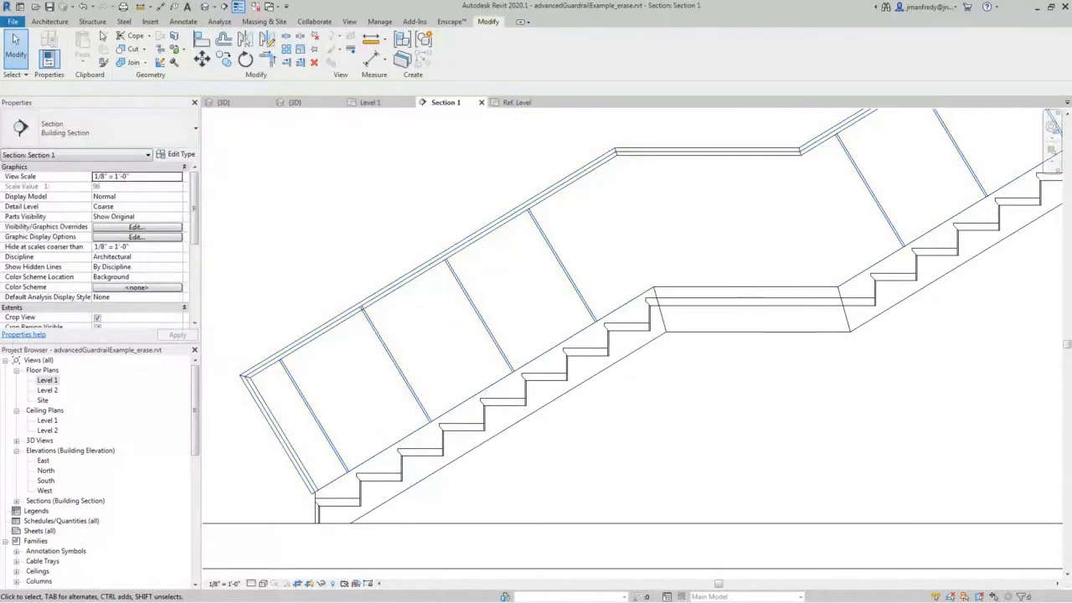
pyautogui.click(49, 21)
pyautogui.click(132, 57)
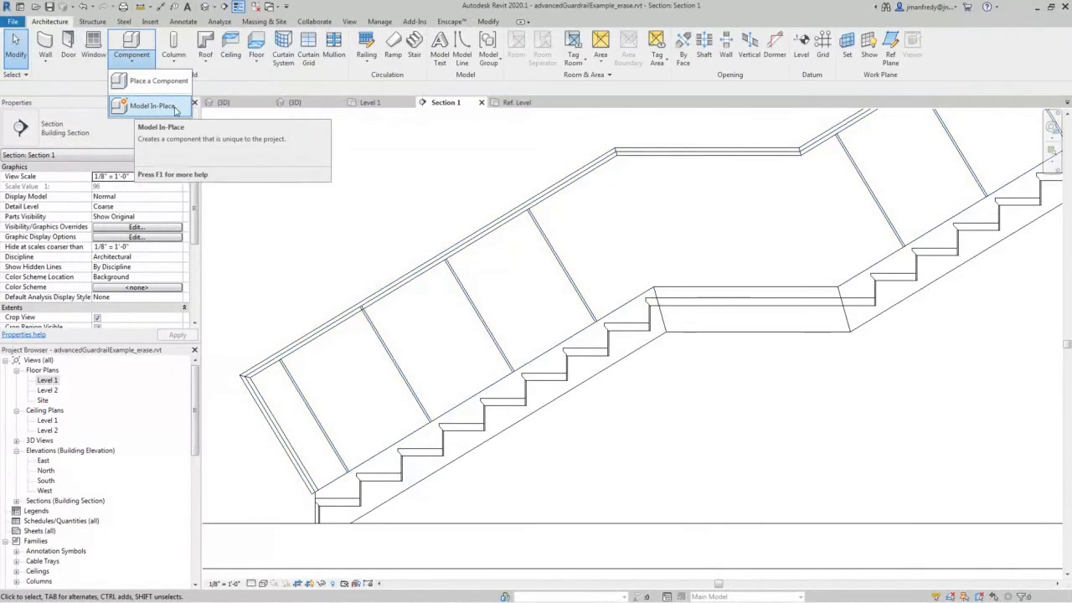
pyautogui.click(379, 253)
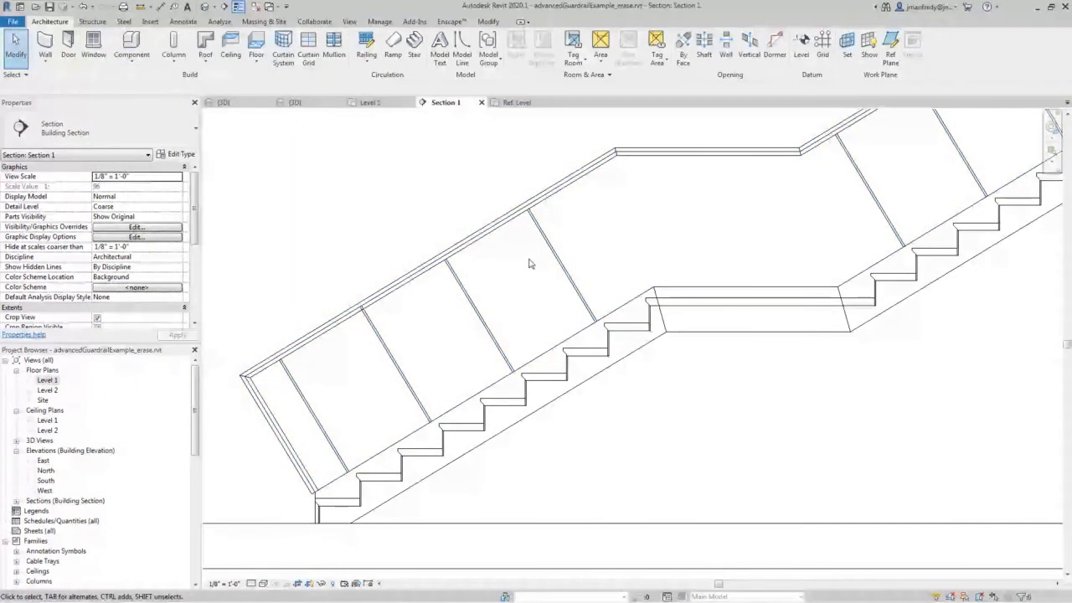
# Reopen the in-place railing for editing in Section 1 and select its top rail sweep
pyautogui.click(514, 218)
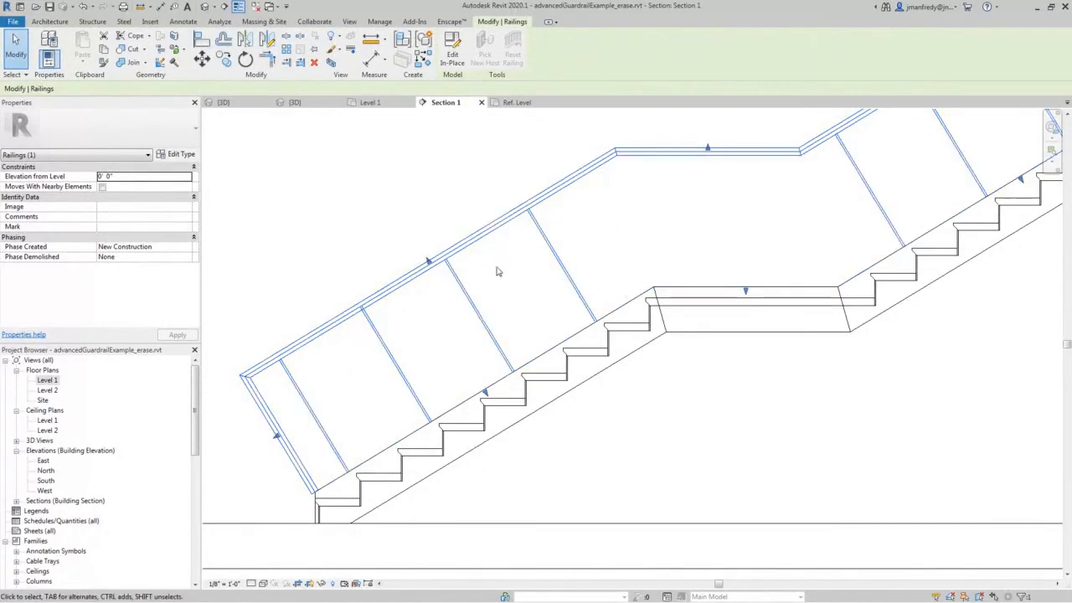
pyautogui.click(452, 54)
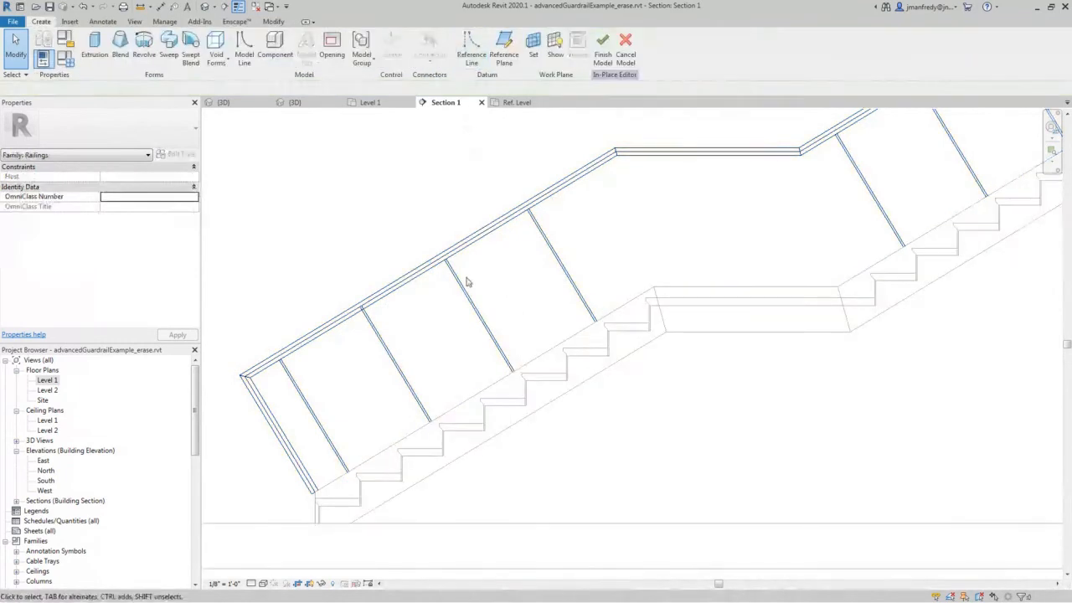
pyautogui.click(398, 356)
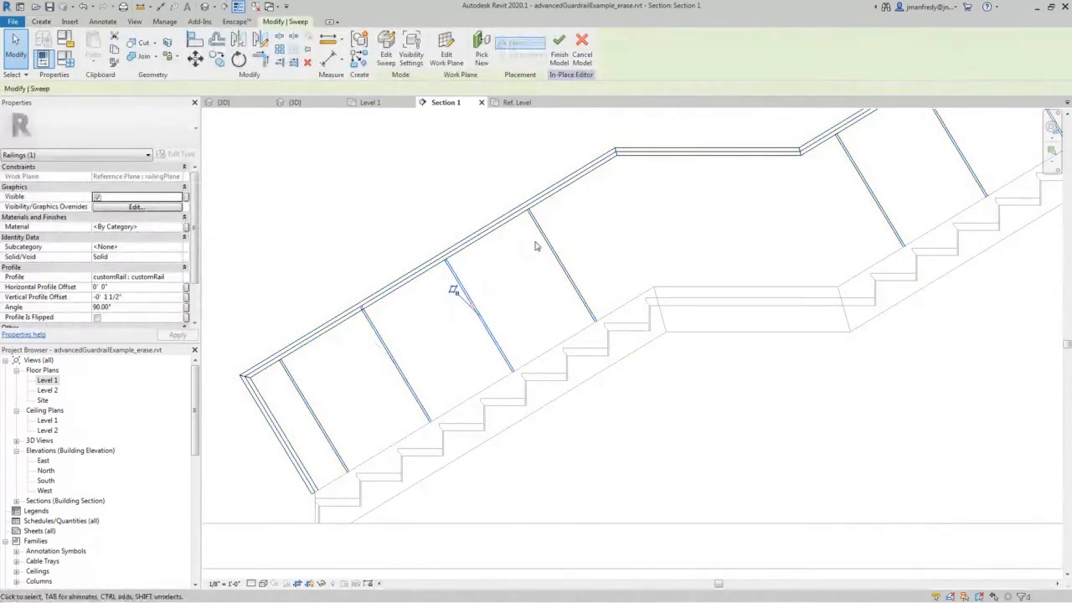
pyautogui.click(546, 198)
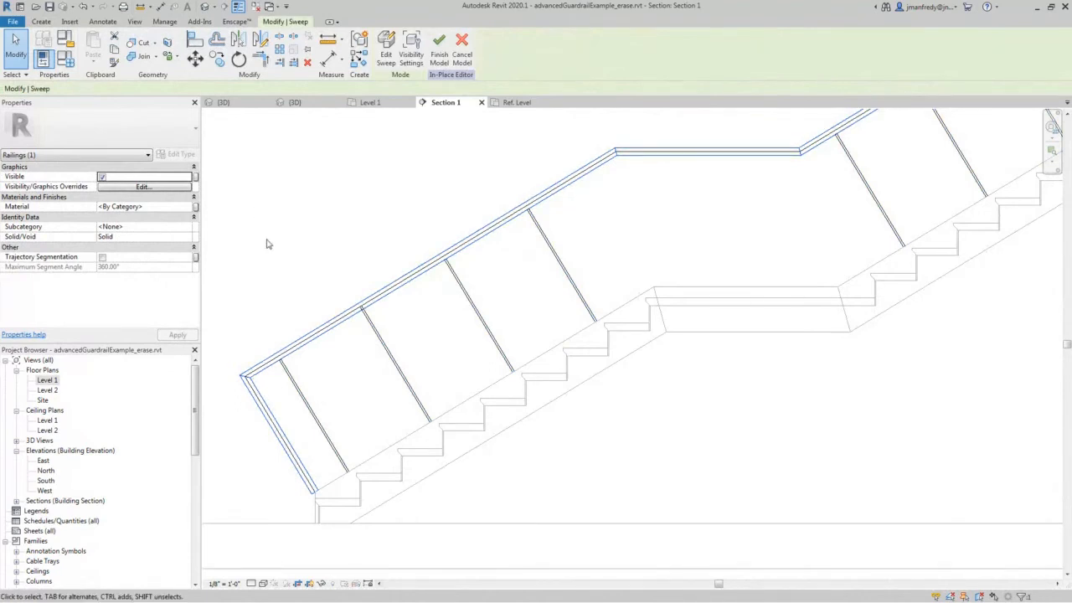
# Start a new sweep with a sketched path, using the reference plane railingPlane as its work plane
pyautogui.click(41, 21)
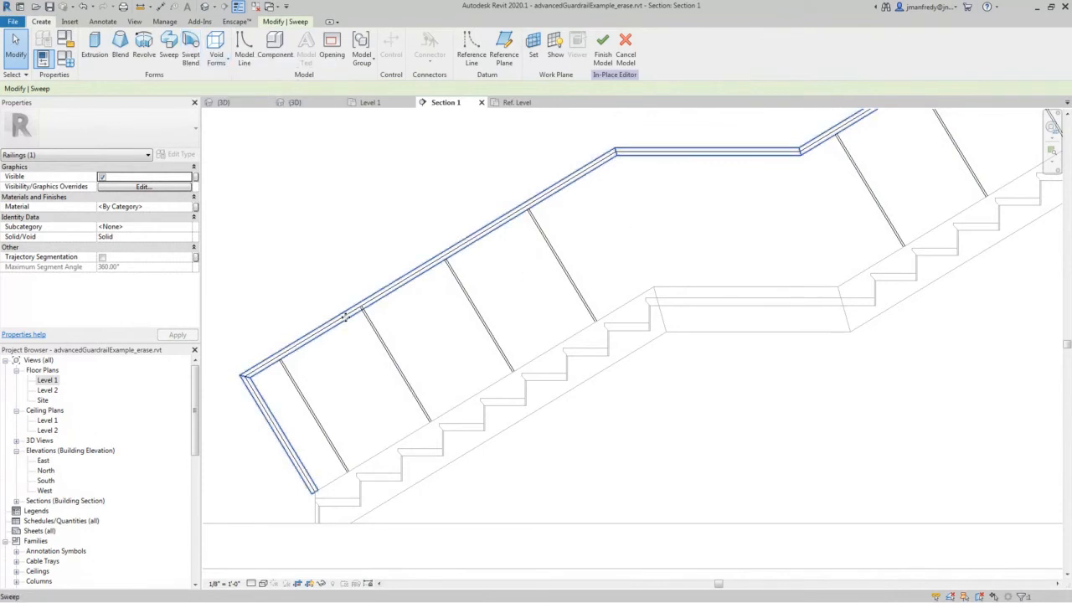
pyautogui.click(603, 65)
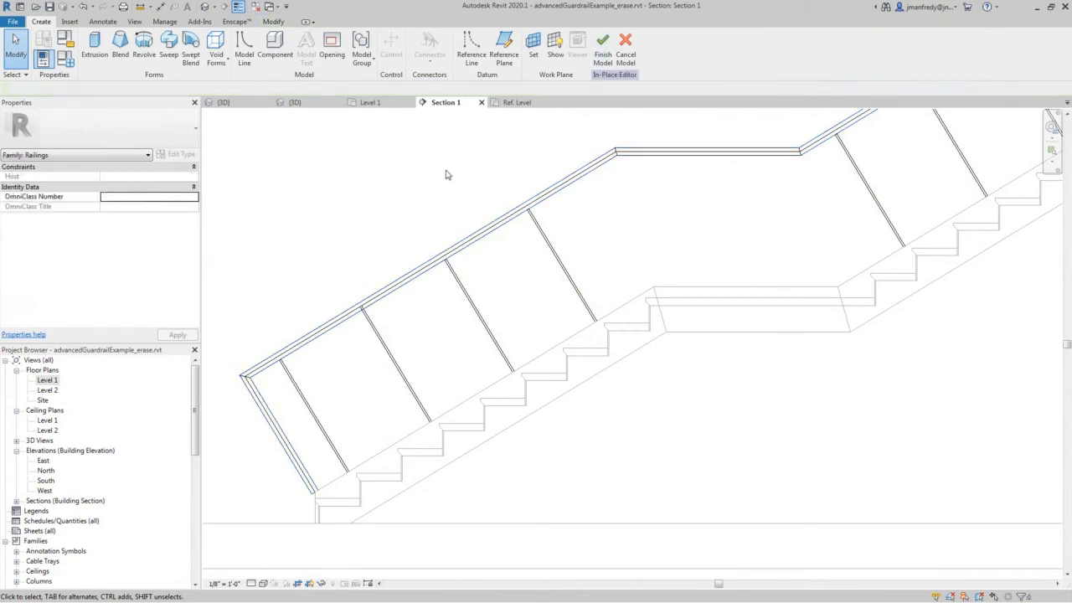
pyautogui.scroll(-2, 423, 178)
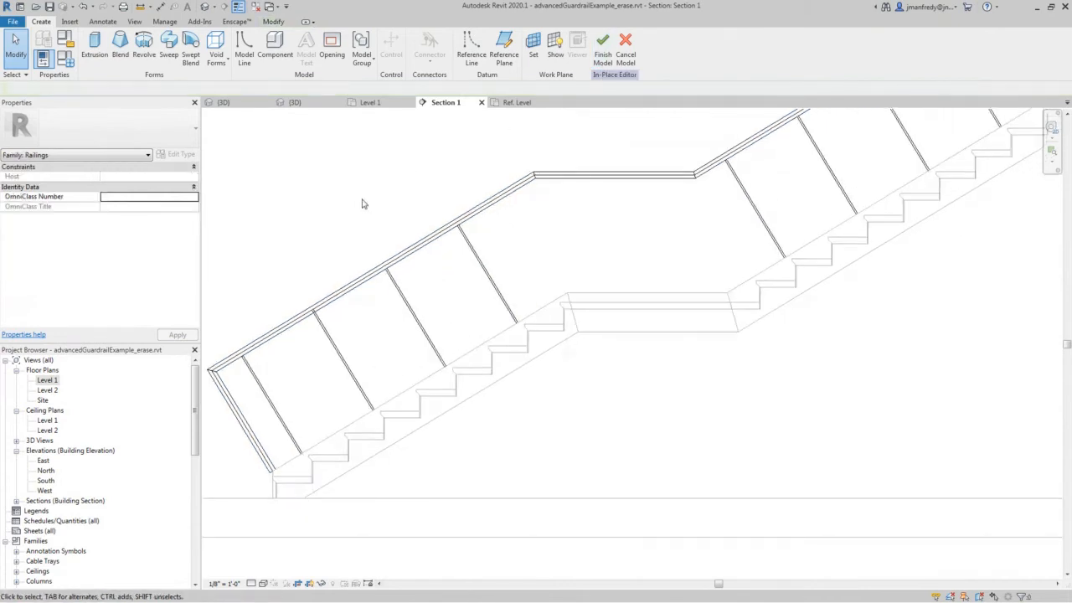
pyautogui.moveTo(300, 221); pyautogui.dragTo(306, 216, button='middle')
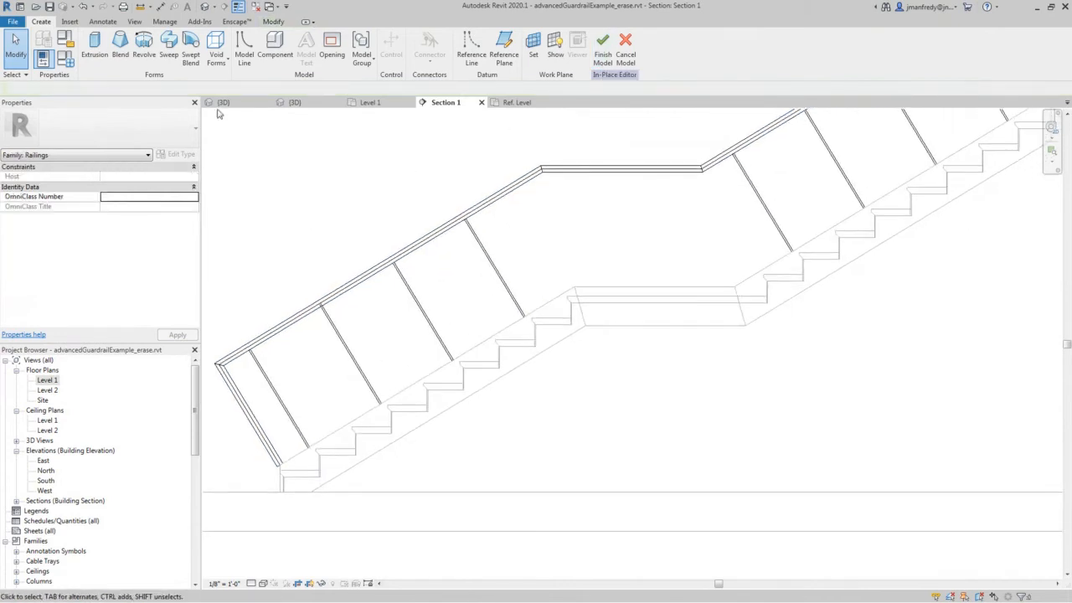
pyautogui.click(168, 47)
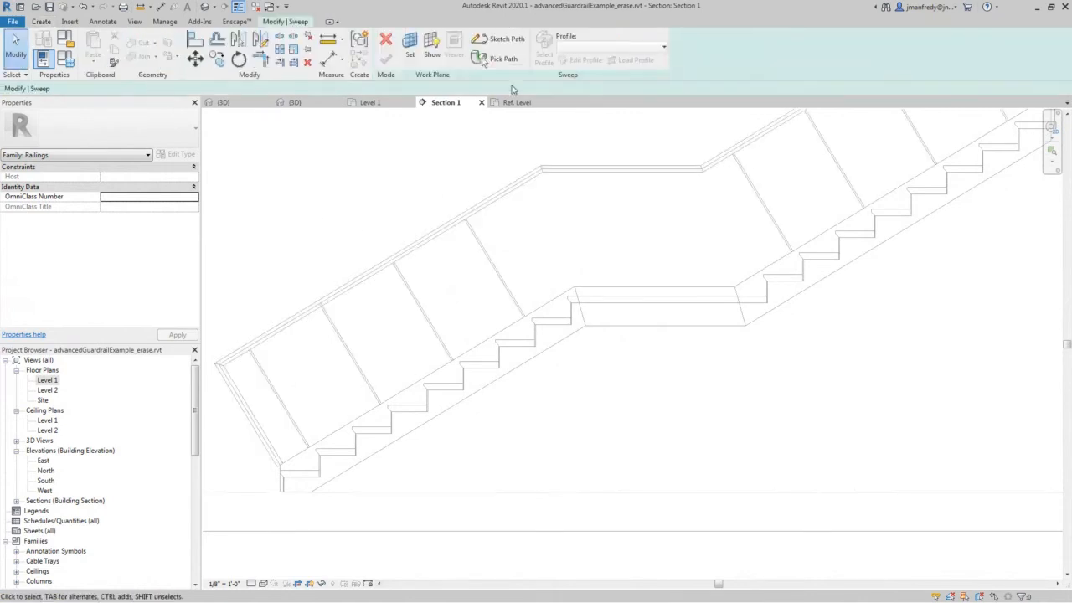
pyautogui.click(502, 39)
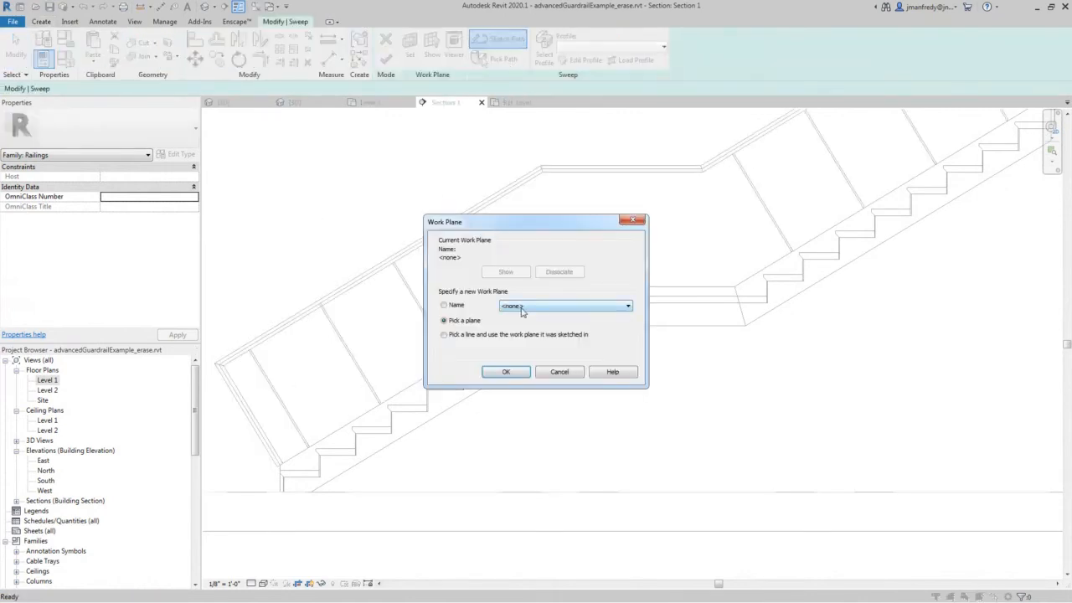
pyautogui.click(522, 307)
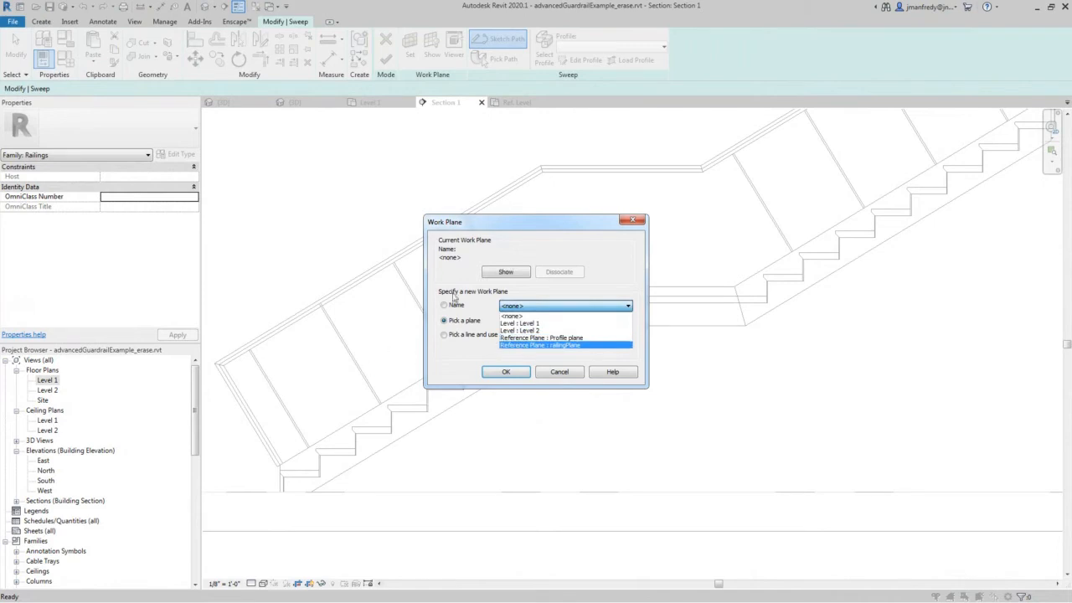
pyautogui.click(569, 345)
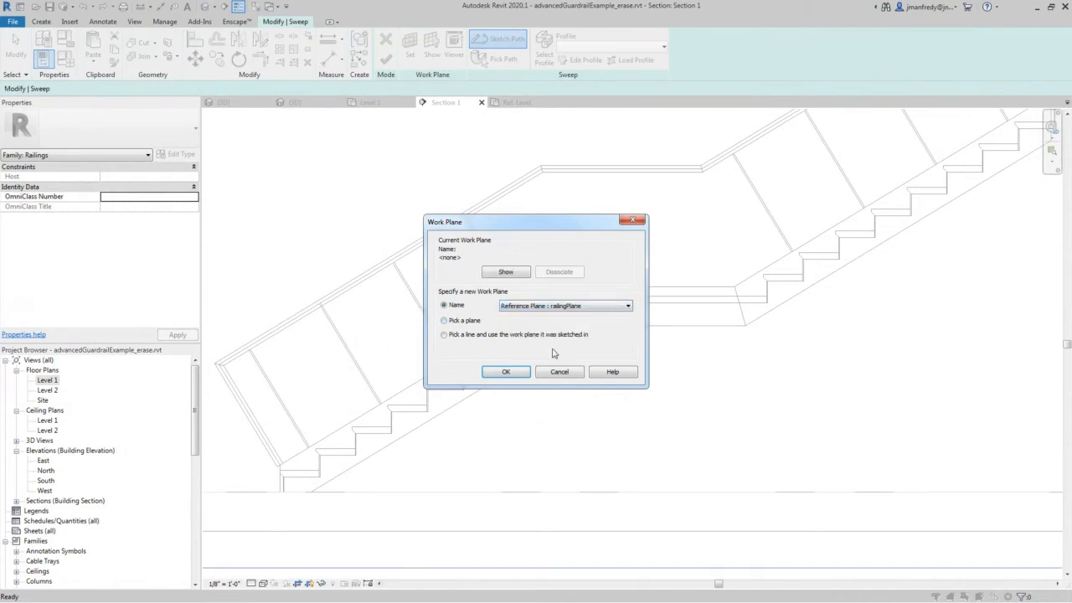
pyautogui.click(505, 371)
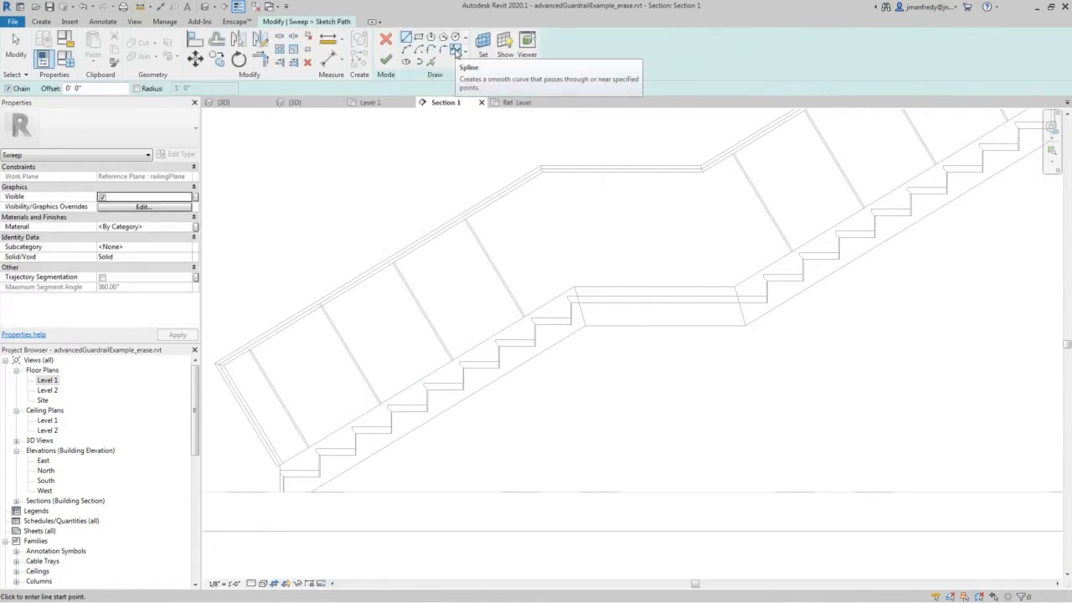
# Sketch a wavy spline sweep path below the top rail, from the lower end post past the landing to the upper end post
pyautogui.click(456, 50)
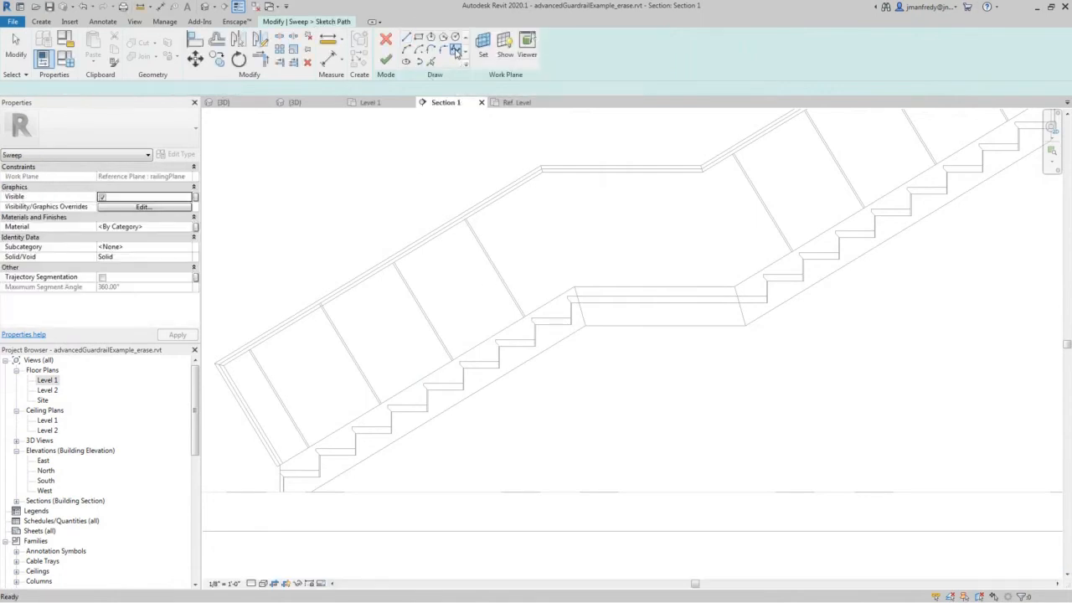
pyautogui.click(233, 384)
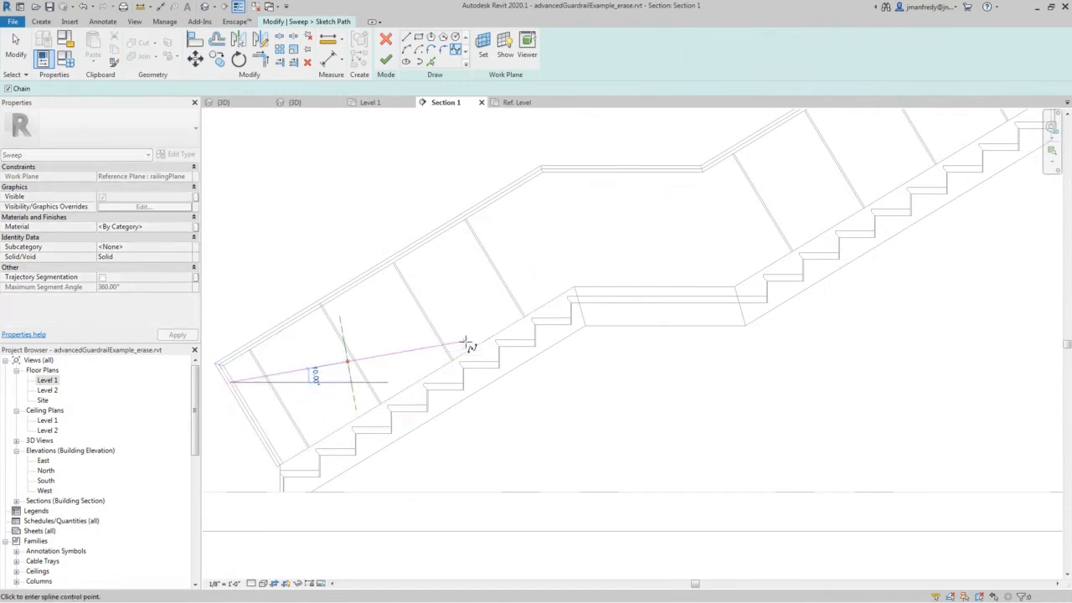
pyautogui.click(526, 269)
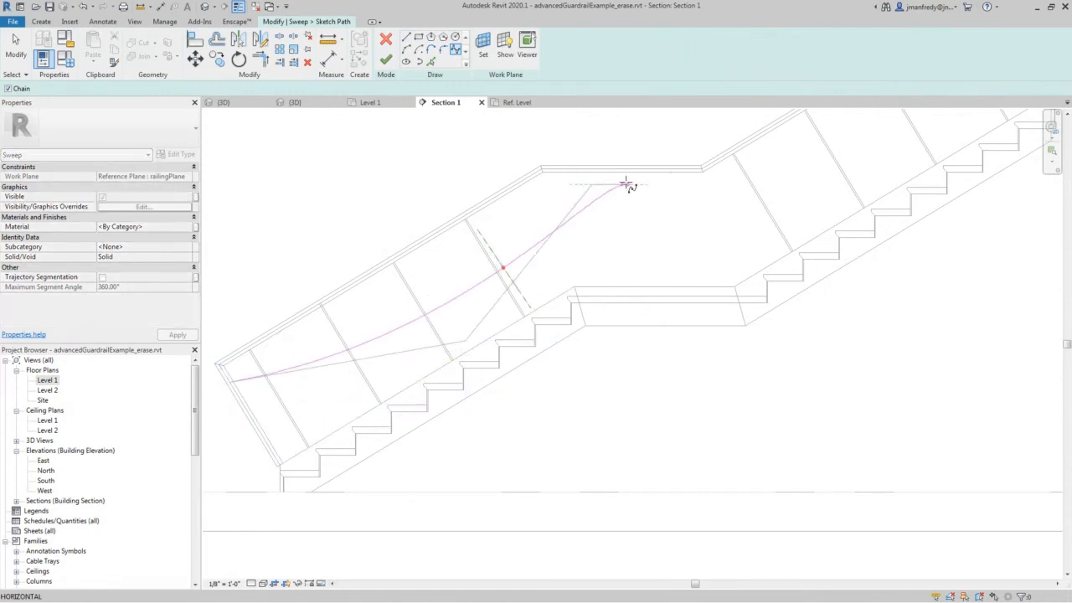
pyautogui.moveTo(591, 354); pyautogui.dragTo(469, 442, button='middle')
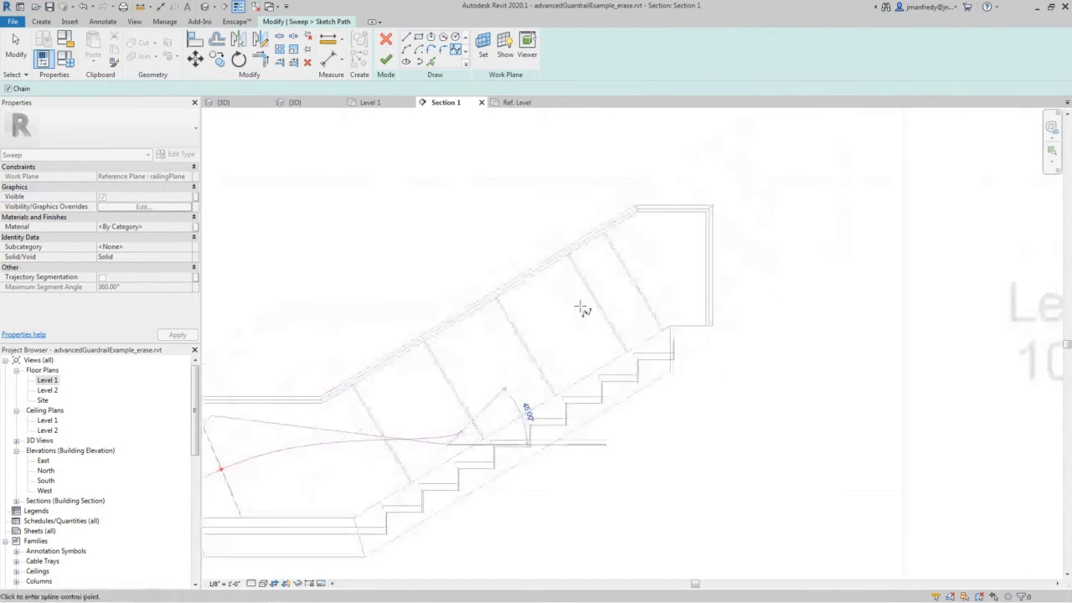
pyautogui.click(709, 227)
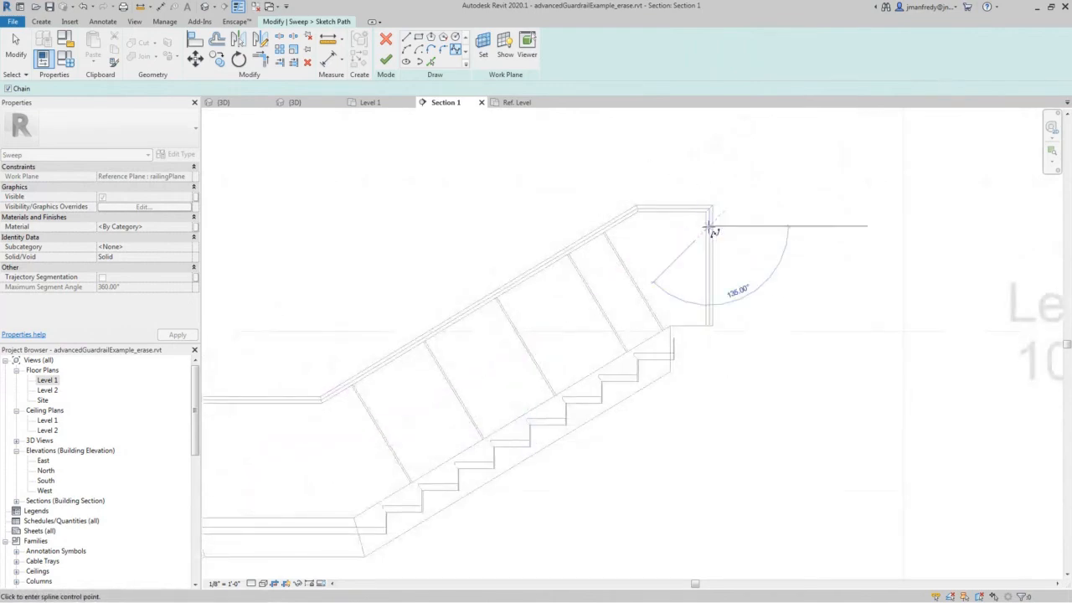
pyautogui.press('Escape')
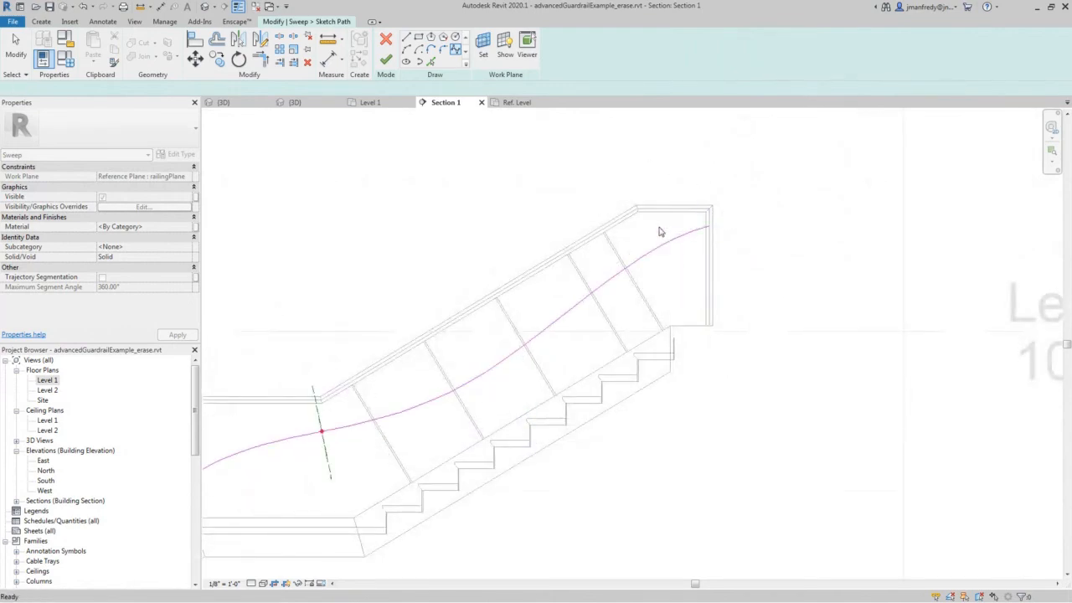
pyautogui.scroll(-2, 672, 246)
pyautogui.moveTo(610, 413); pyautogui.dragTo(716, 343, button='middle')
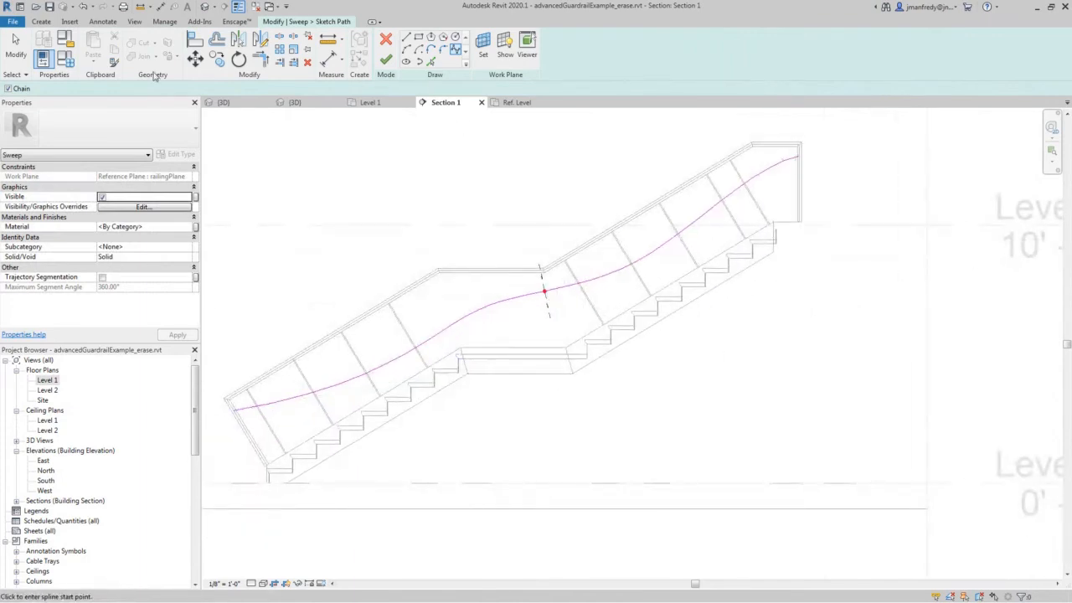
# Reshape the spline path into deeper waves by repositioning its intermediate control points, and finish the path sketch
pyautogui.click(15, 42)
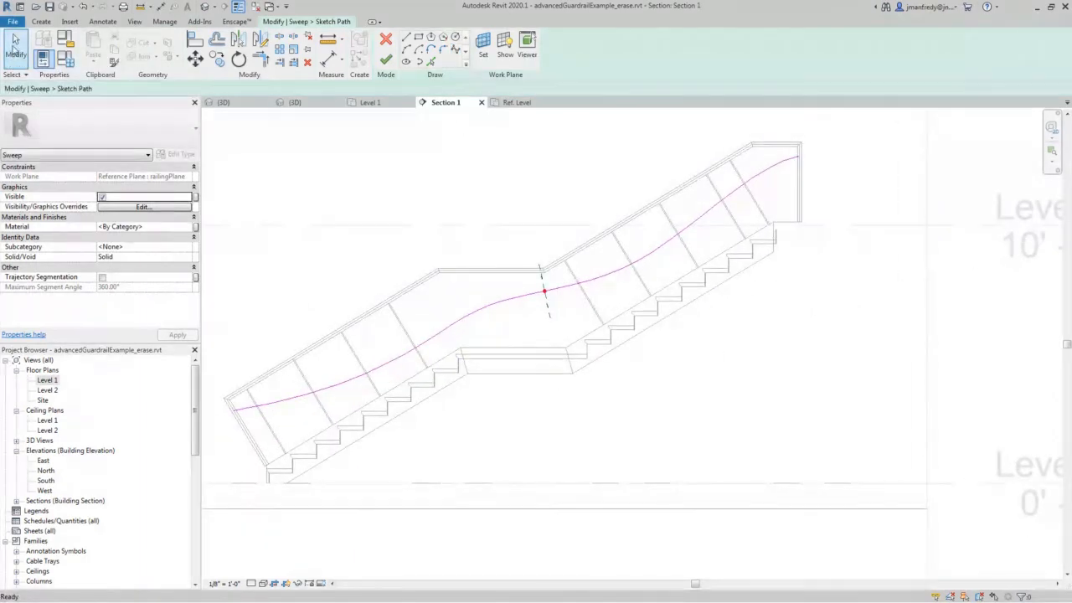
pyautogui.click(478, 312)
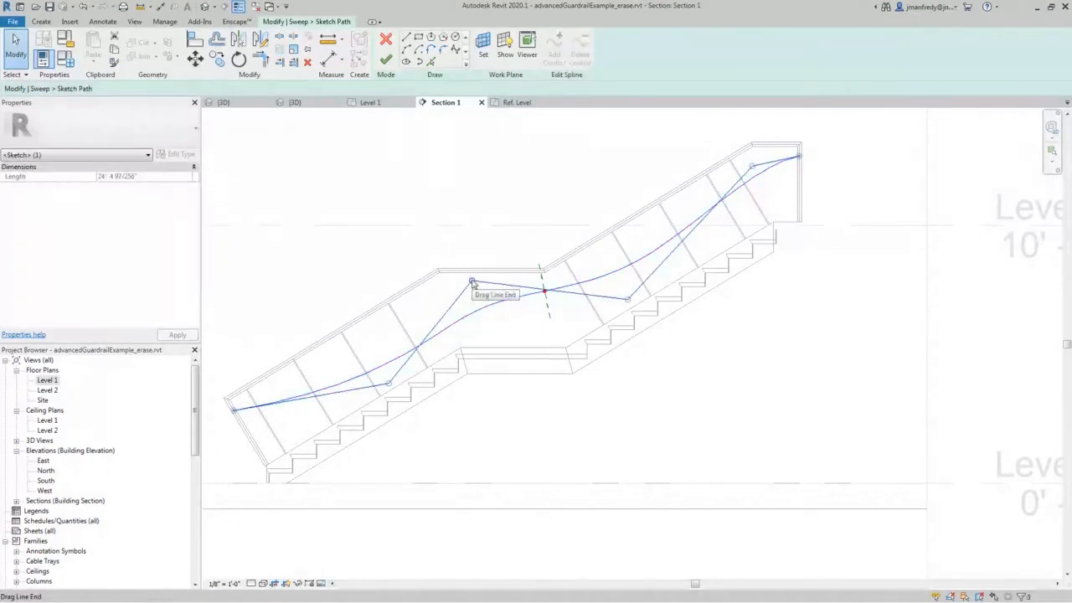
pyautogui.moveTo(473, 285); pyautogui.dragTo(461, 259)
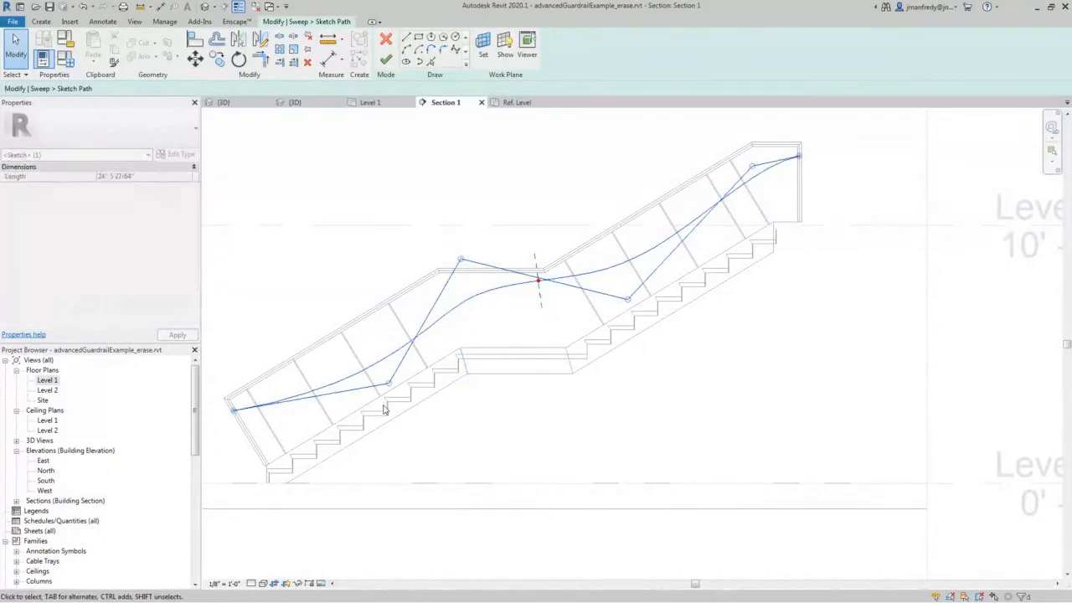
pyautogui.press('Escape')
pyautogui.moveTo(626, 302); pyautogui.dragTo(647, 362)
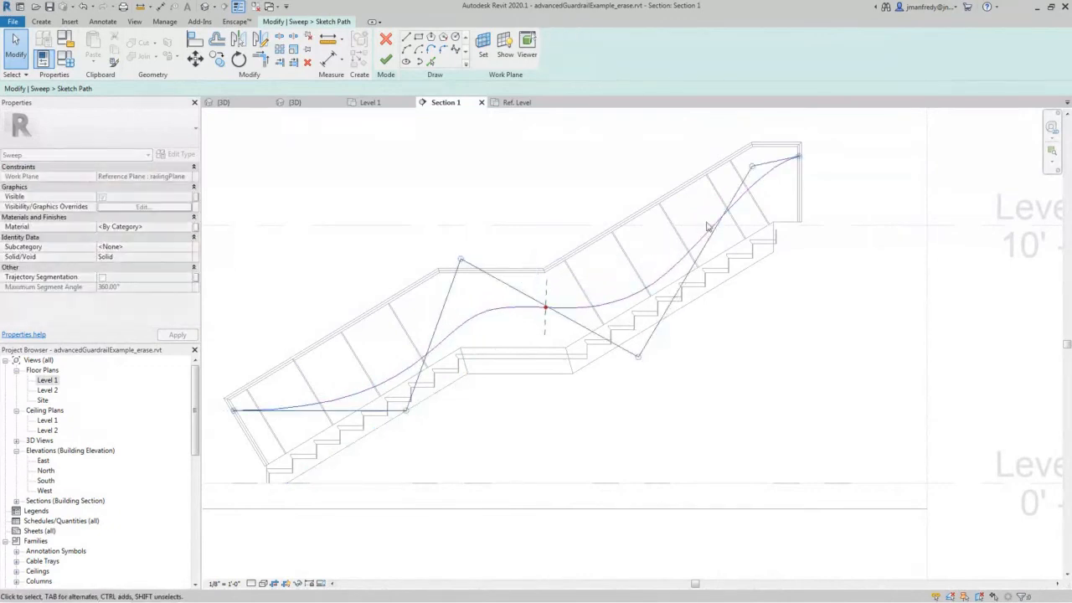
pyautogui.moveTo(749, 162); pyautogui.dragTo(649, 176)
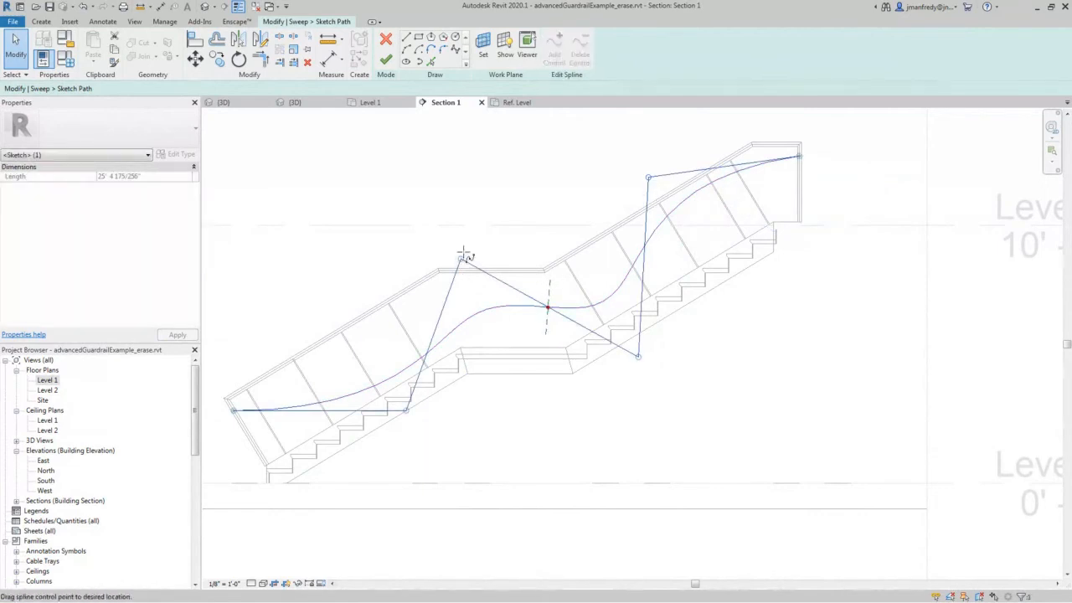
pyautogui.moveTo(461, 258); pyautogui.dragTo(451, 235)
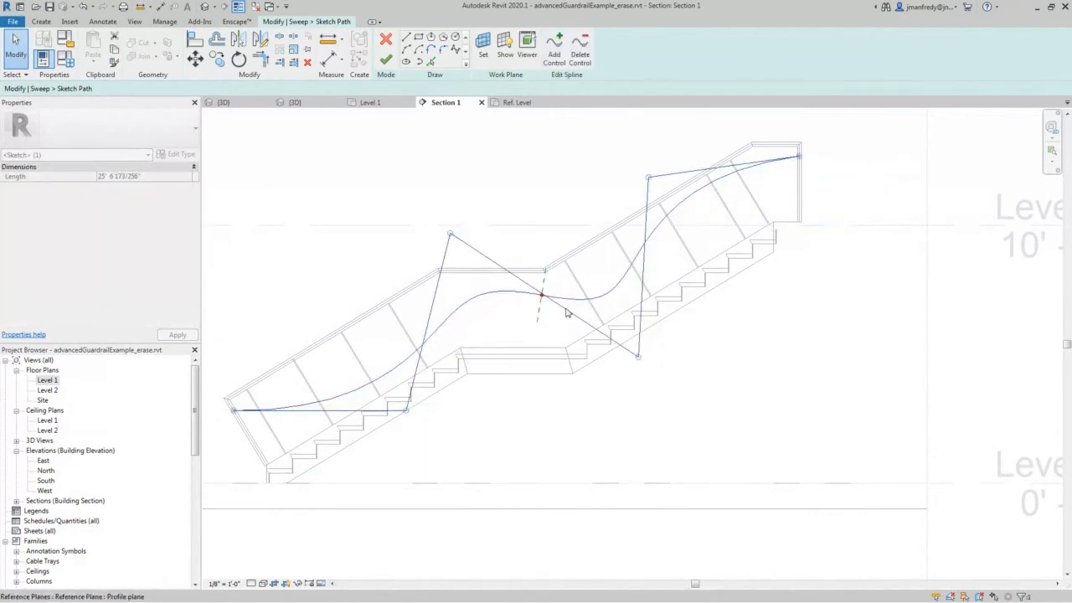
pyautogui.click(507, 436)
pyautogui.moveTo(520, 447); pyautogui.dragTo(532, 432, button='middle')
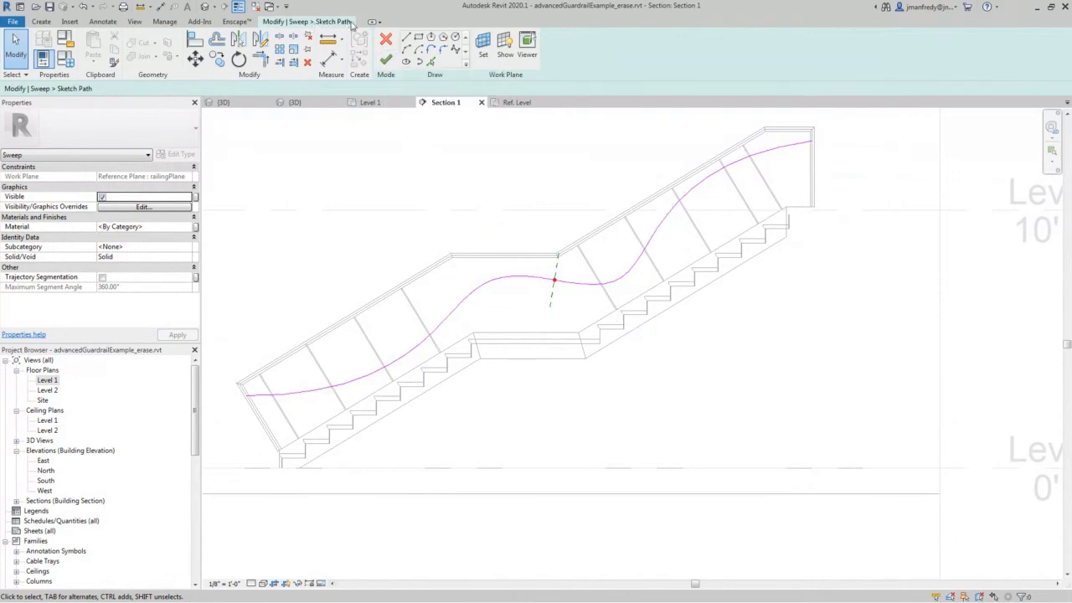
pyautogui.click(386, 59)
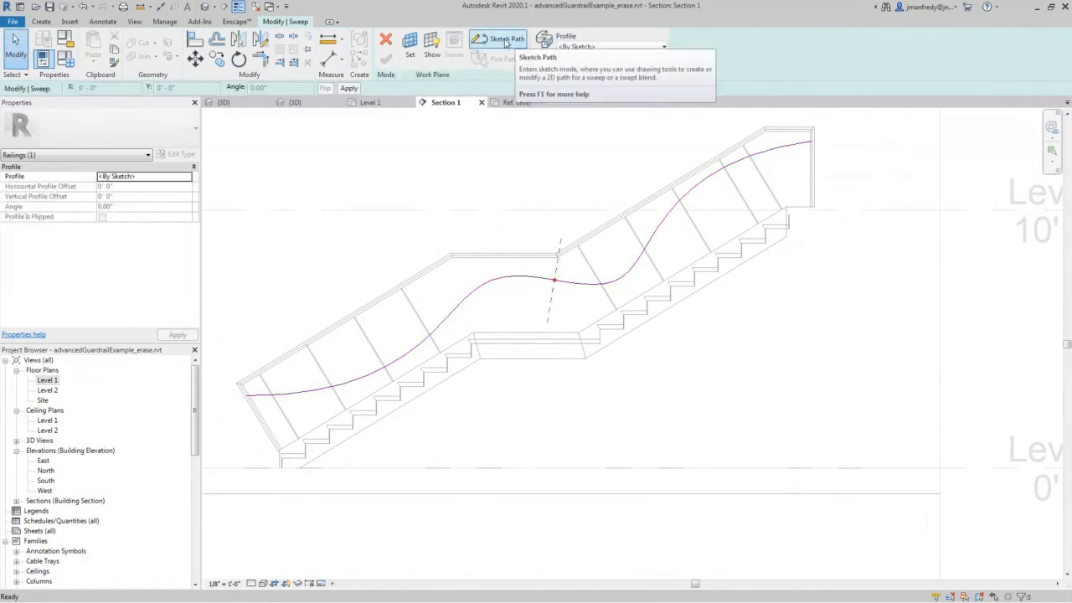
# Close Project1 without saving it and return to the 3D view of the stair guardrail model
pyautogui.click(205, 6)
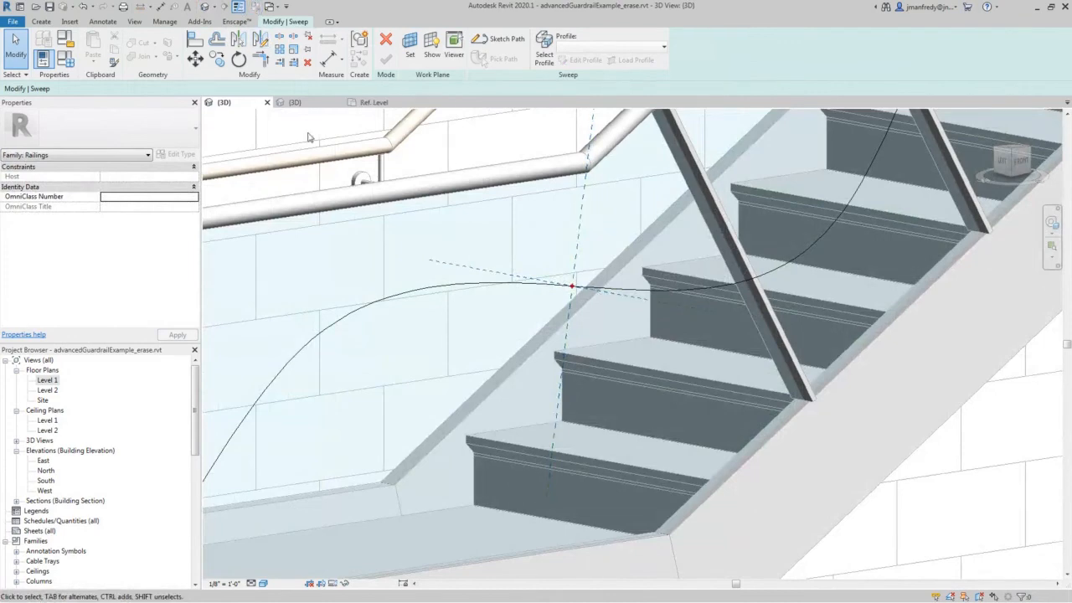
pyautogui.click(384, 105)
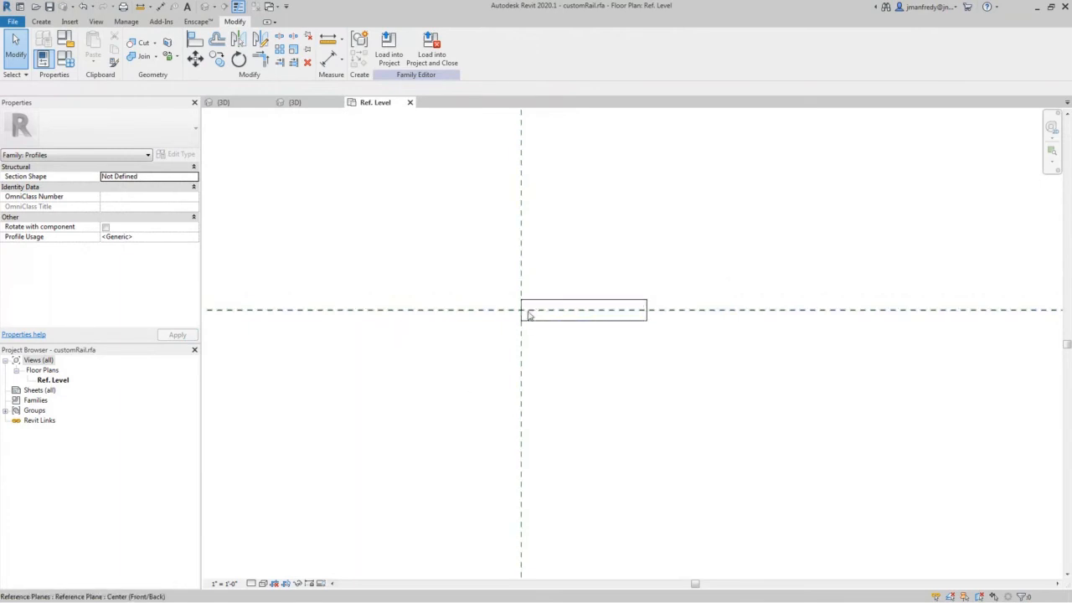
pyautogui.click(285, 102)
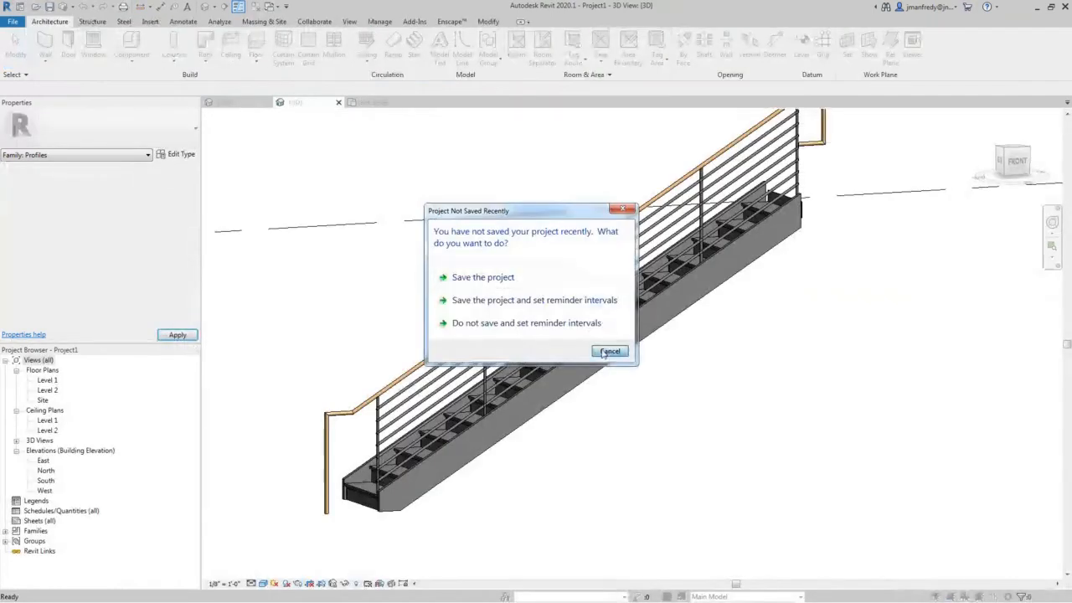
pyautogui.click(610, 351)
pyautogui.click(339, 102)
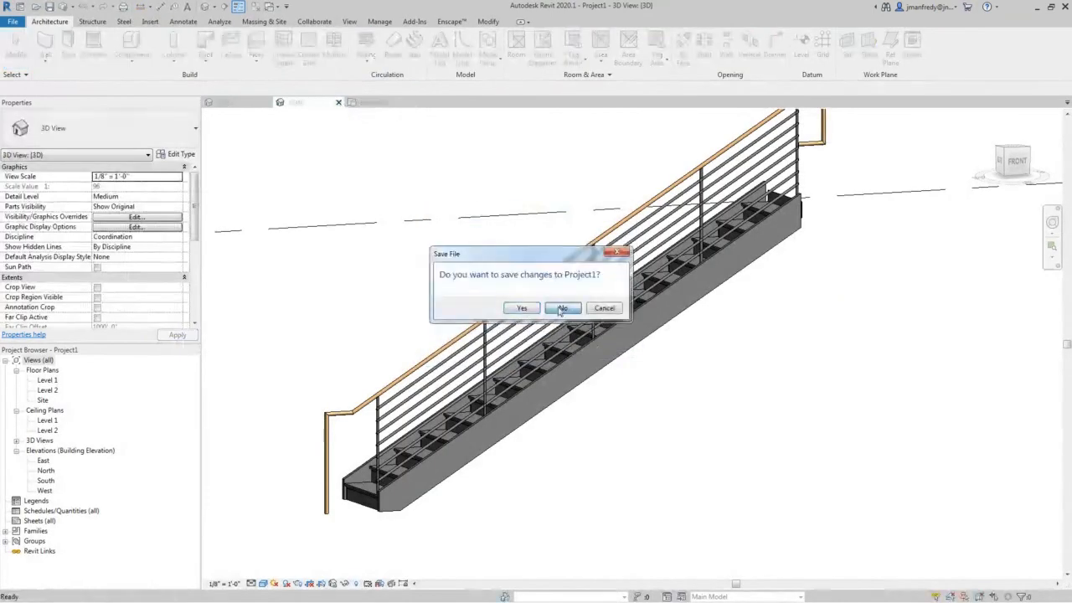
pyautogui.click(558, 308)
pyautogui.click(243, 103)
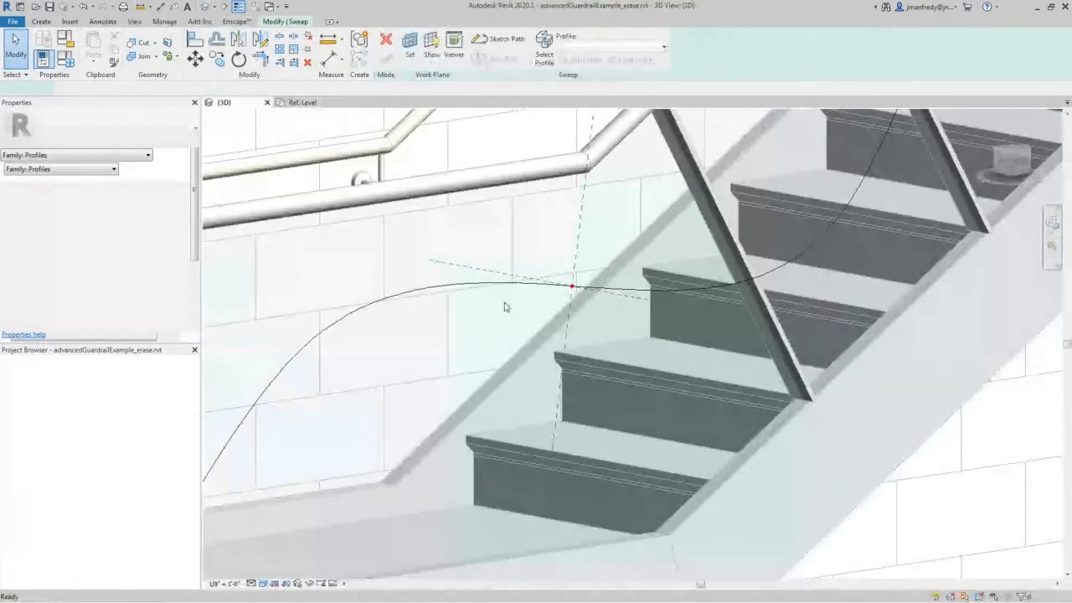
# Keep the sweep profile set to <By Sketch> and open its profile for editing at the profile plane
pyautogui.scroll(2, 577, 268)
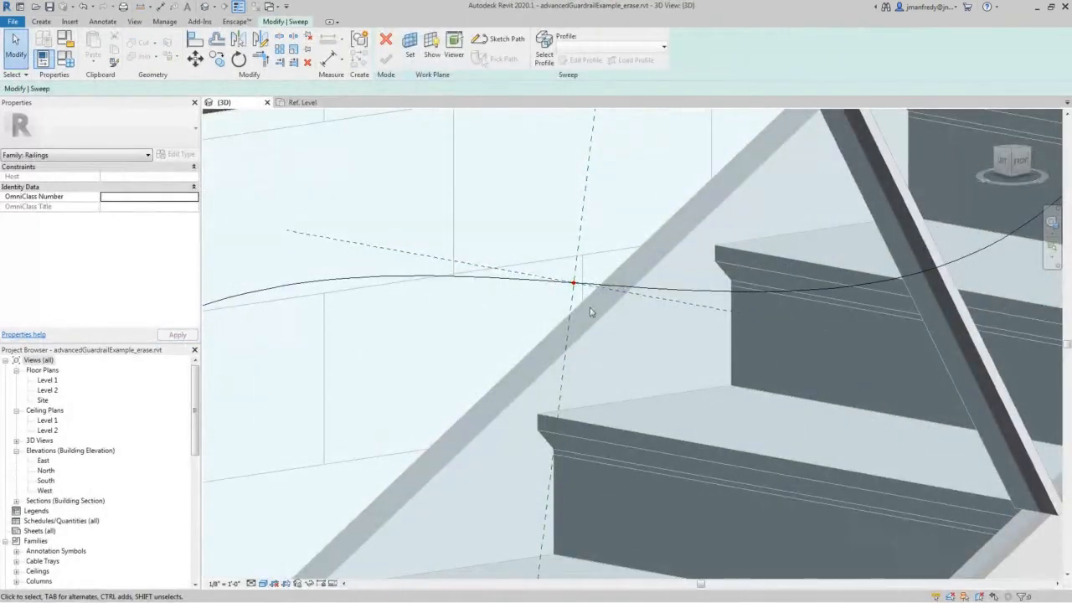
pyautogui.click(544, 55)
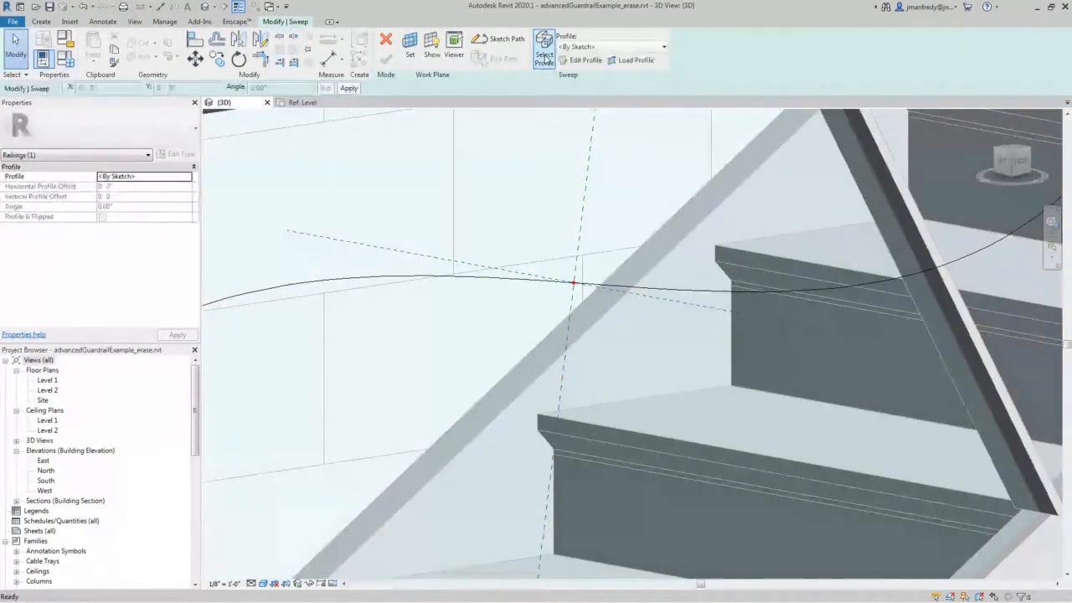
pyautogui.click(662, 48)
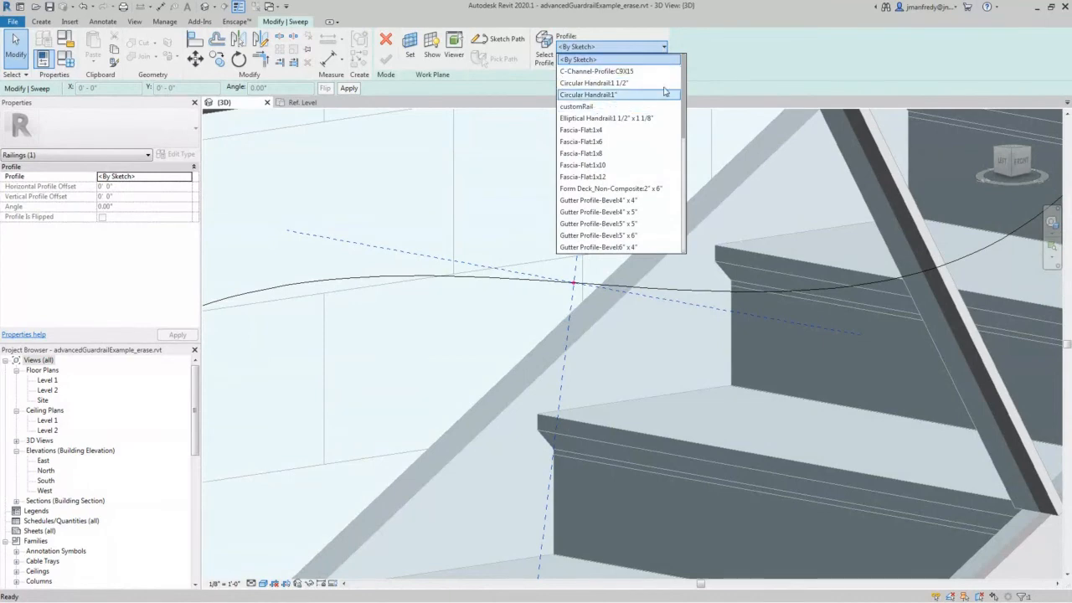
pyautogui.click(731, 64)
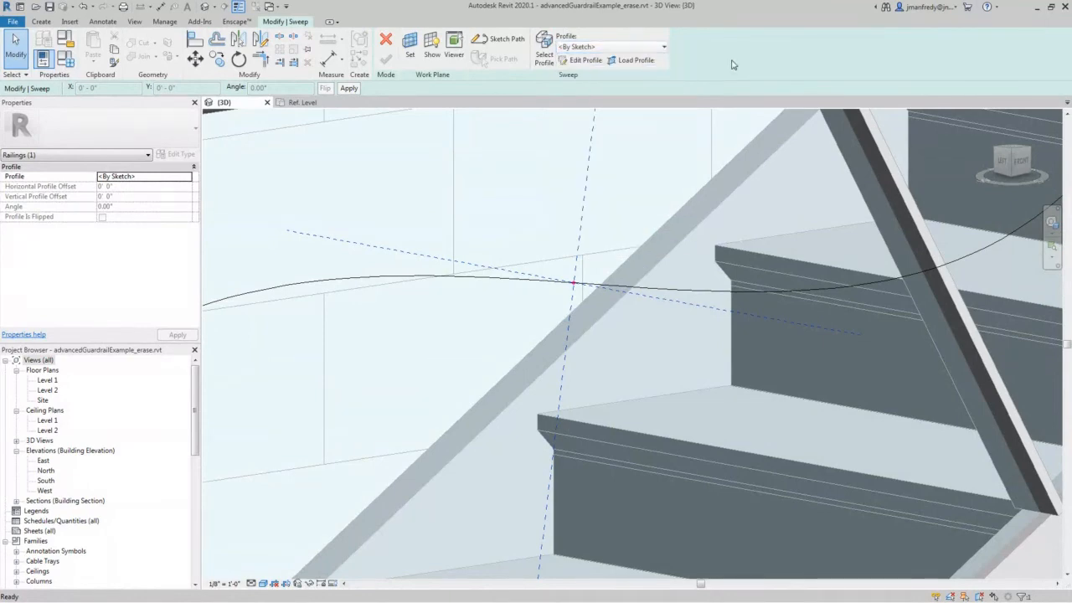
pyautogui.scroll(2, 587, 305)
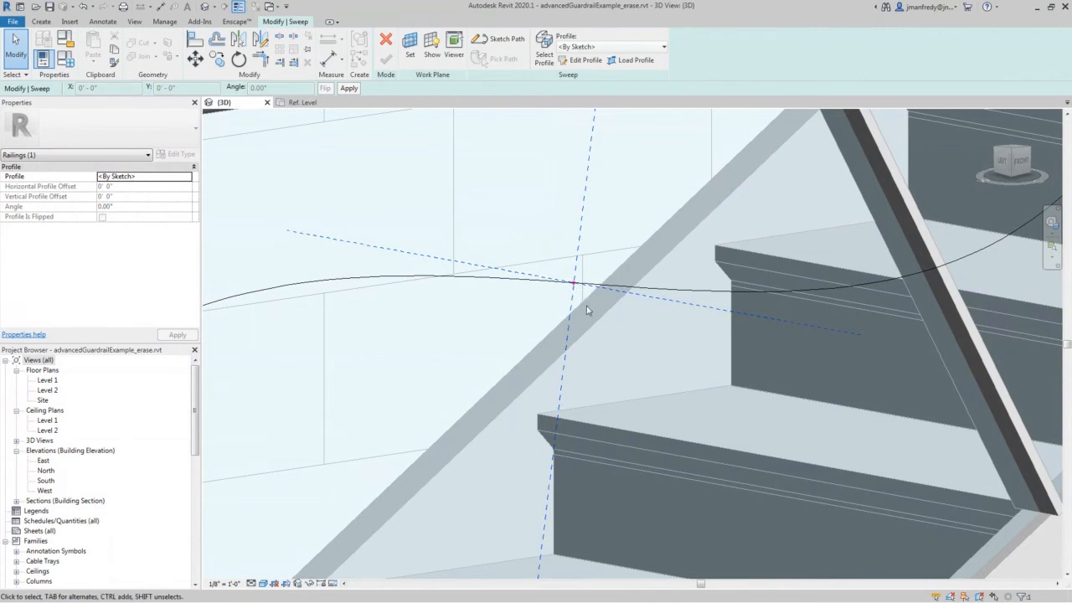
pyautogui.scroll(1, 586, 305)
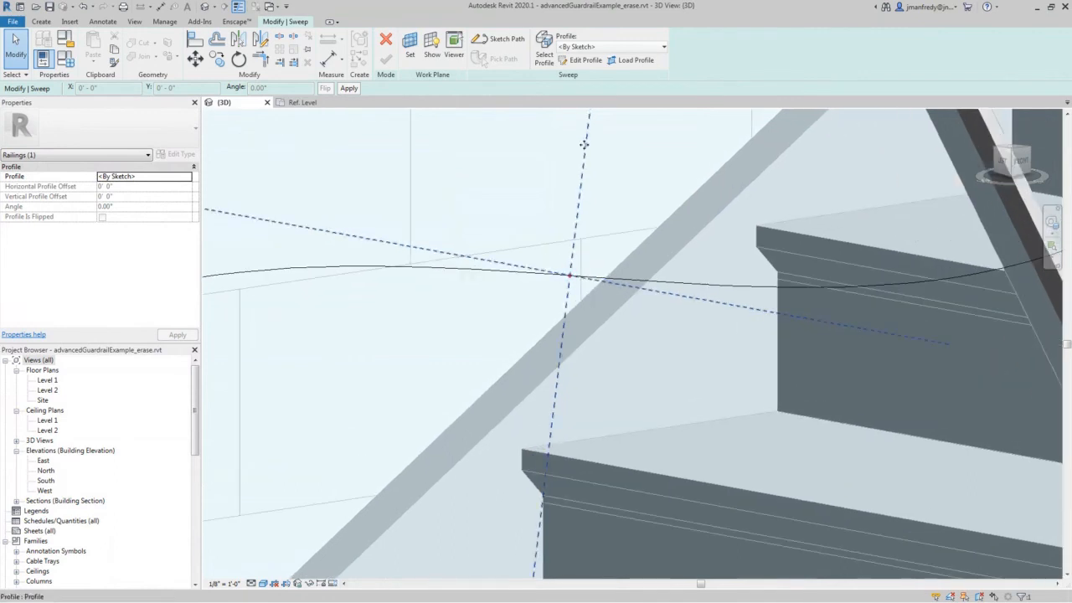
pyautogui.click(585, 62)
pyautogui.scroll(3, 572, 280)
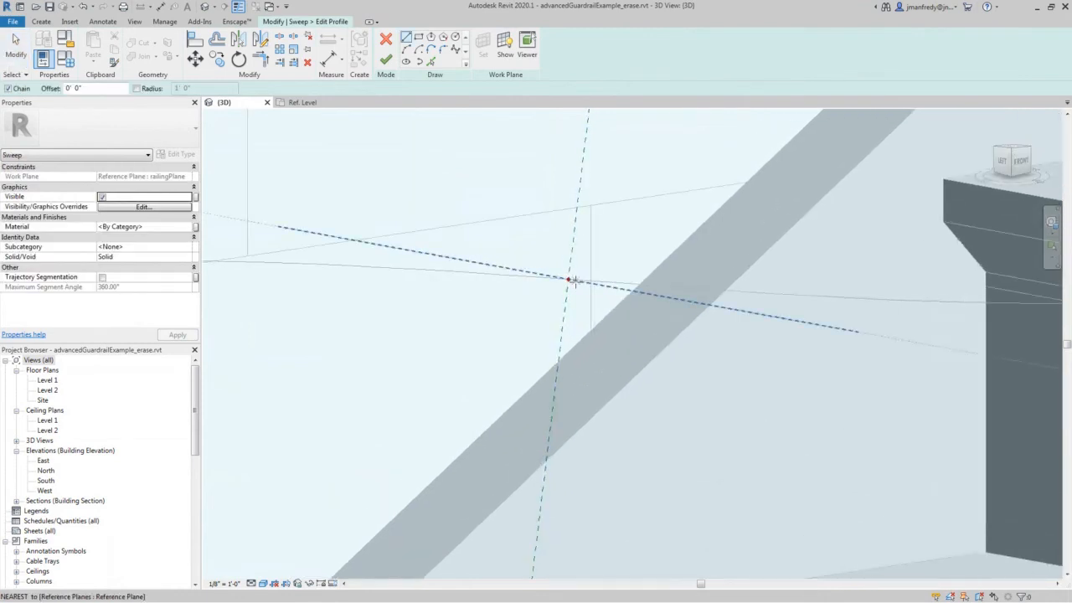
# Sketch a rectangular profile about 1 1/4" wide and 1 3/32" high, starting at the intersection of the profile's reference planes
pyautogui.click(418, 38)
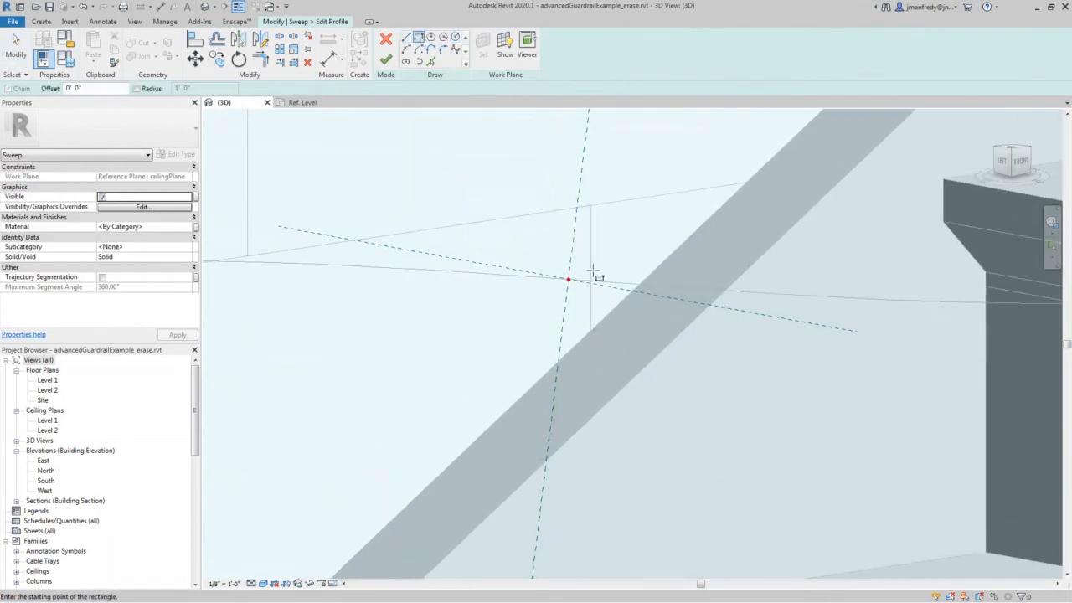
pyautogui.click(568, 278)
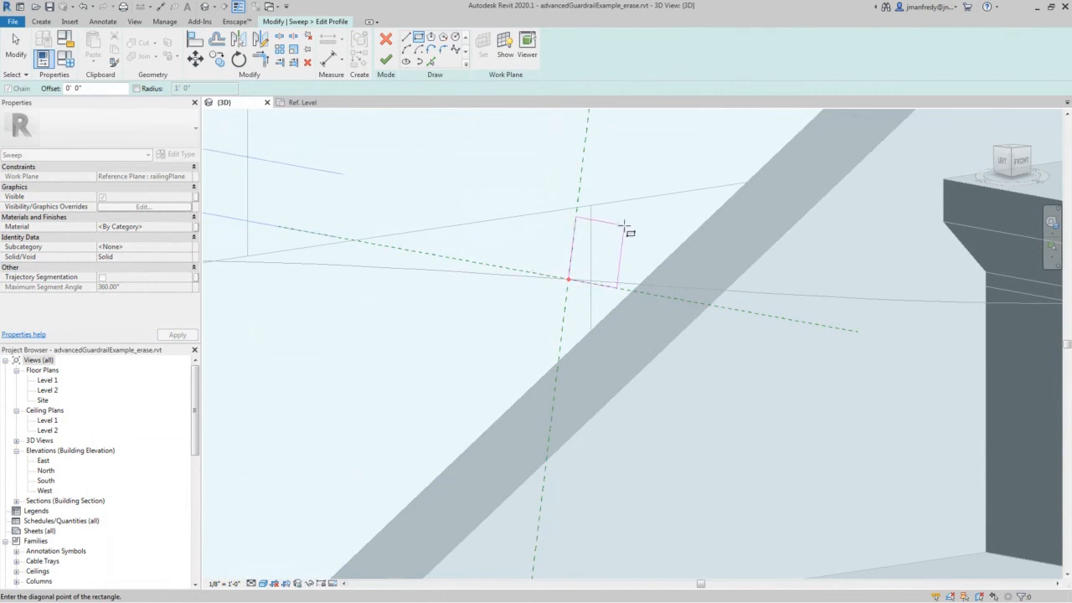
pyautogui.click(624, 226)
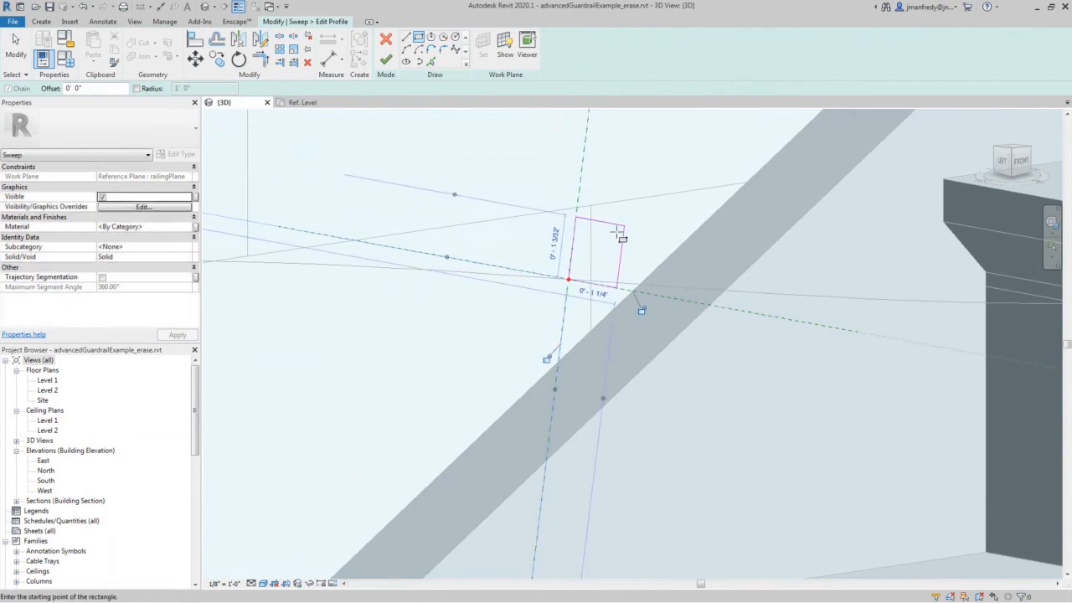
pyautogui.press('Escape')
pyautogui.press('Escape')
# Move the rectangle's four edges so it surrounds the reference plane intersection, about 1.1" wide and 0.54" high
pyautogui.scroll(2, 574, 239)
pyautogui.click(580, 244)
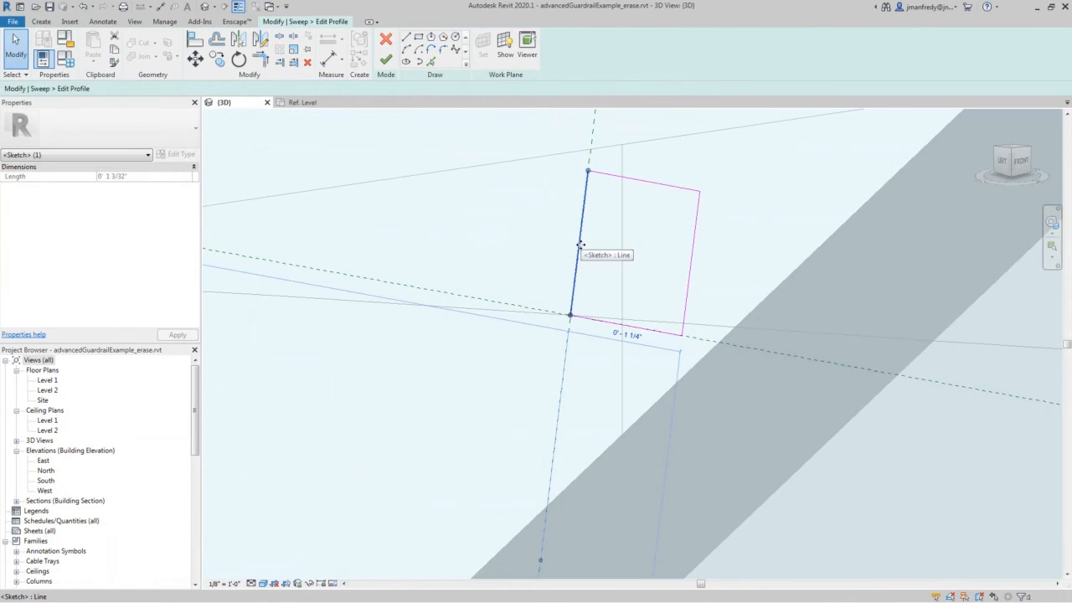
pyautogui.moveTo(573, 247); pyautogui.dragTo(523, 248)
pyautogui.moveTo(584, 319); pyautogui.dragTo(573, 390)
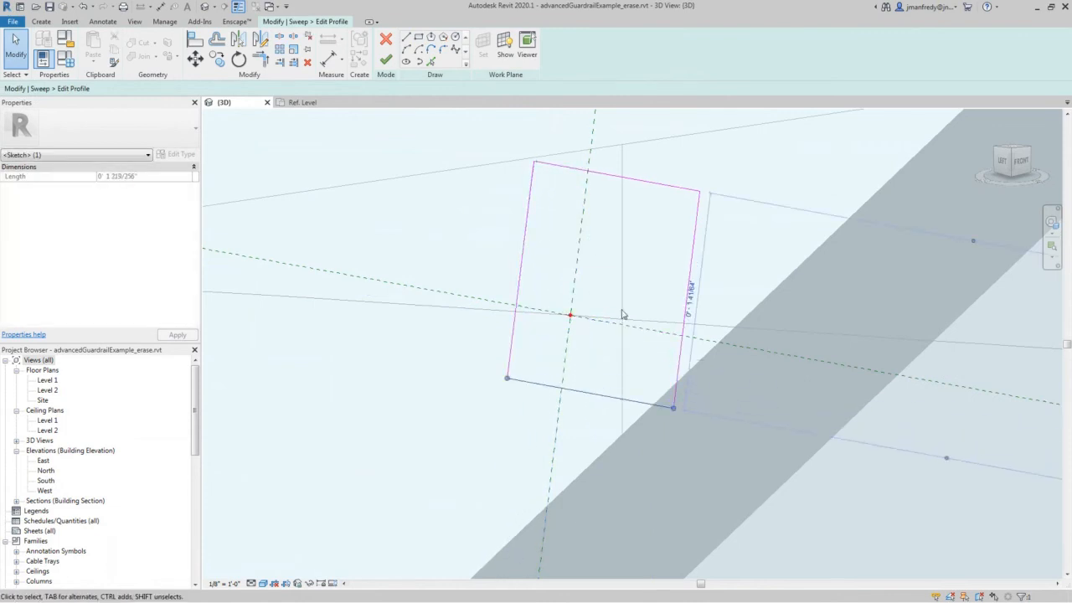
pyautogui.click(692, 268)
pyautogui.moveTo(692, 268); pyautogui.dragTo(620, 242)
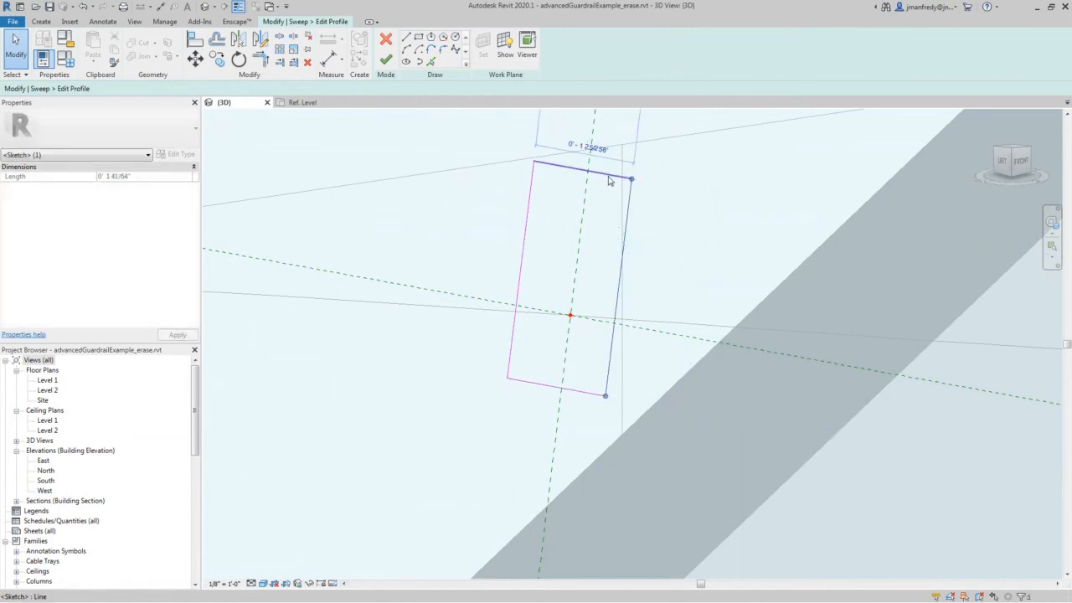
pyautogui.moveTo(609, 181); pyautogui.dragTo(597, 279)
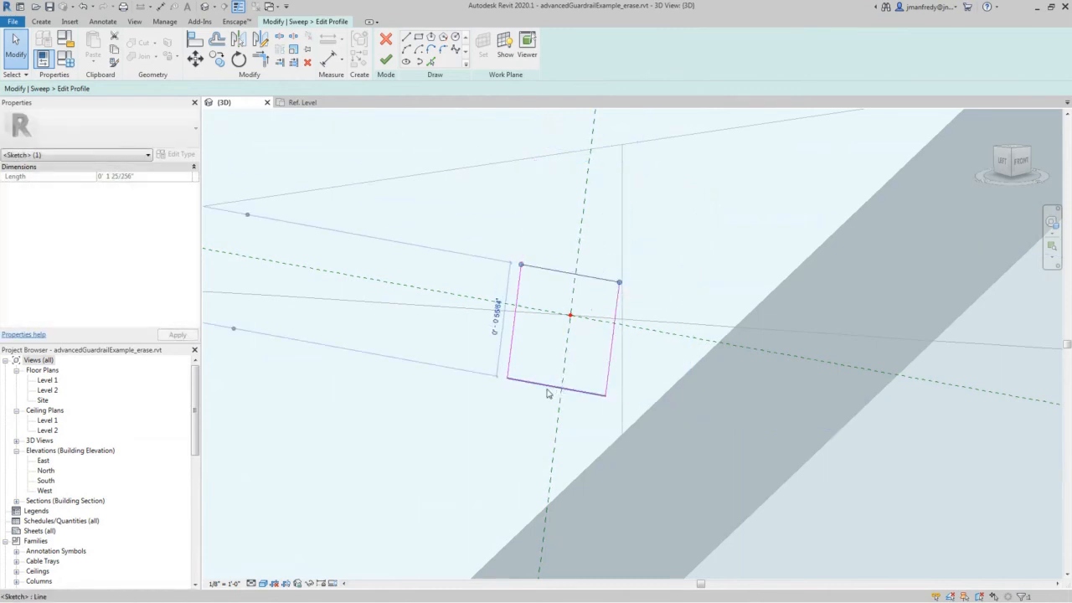
pyautogui.moveTo(549, 388); pyautogui.dragTo(550, 344)
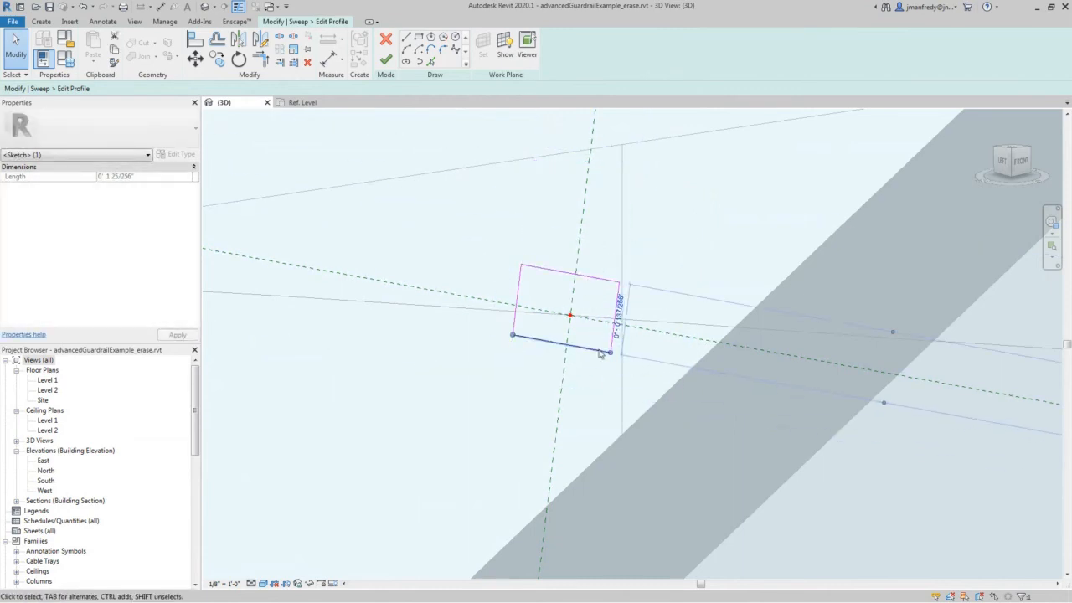
pyautogui.press('Escape')
# Place an aligned dimension string across the rectangle's lower edge, the crossing reference plane and its upper edge
pyautogui.scroll(2, 600, 353)
pyautogui.press('d')
pyautogui.press('i')
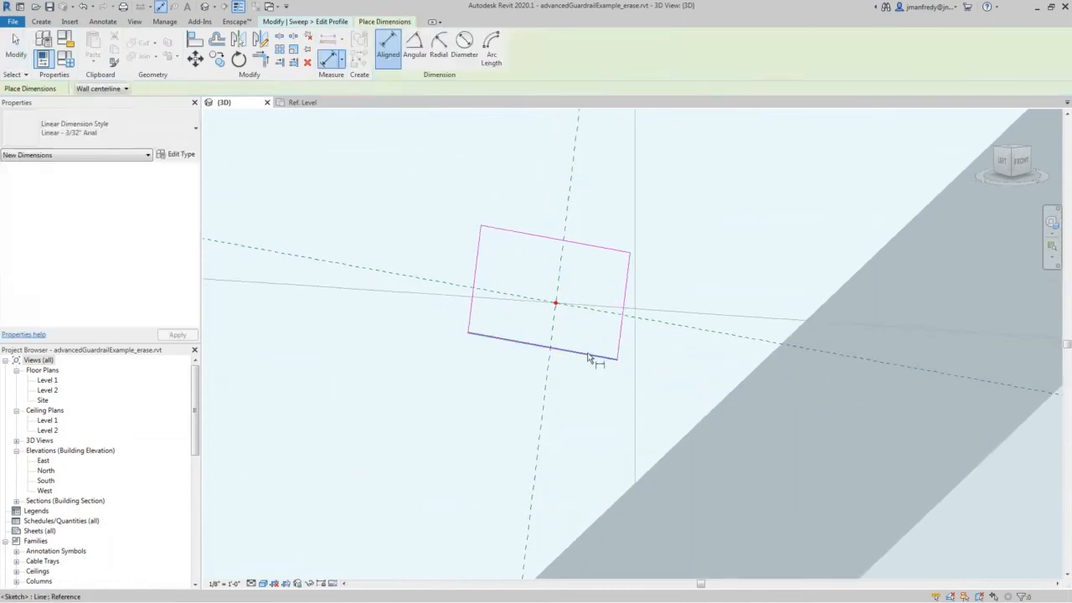
pyautogui.click(589, 359)
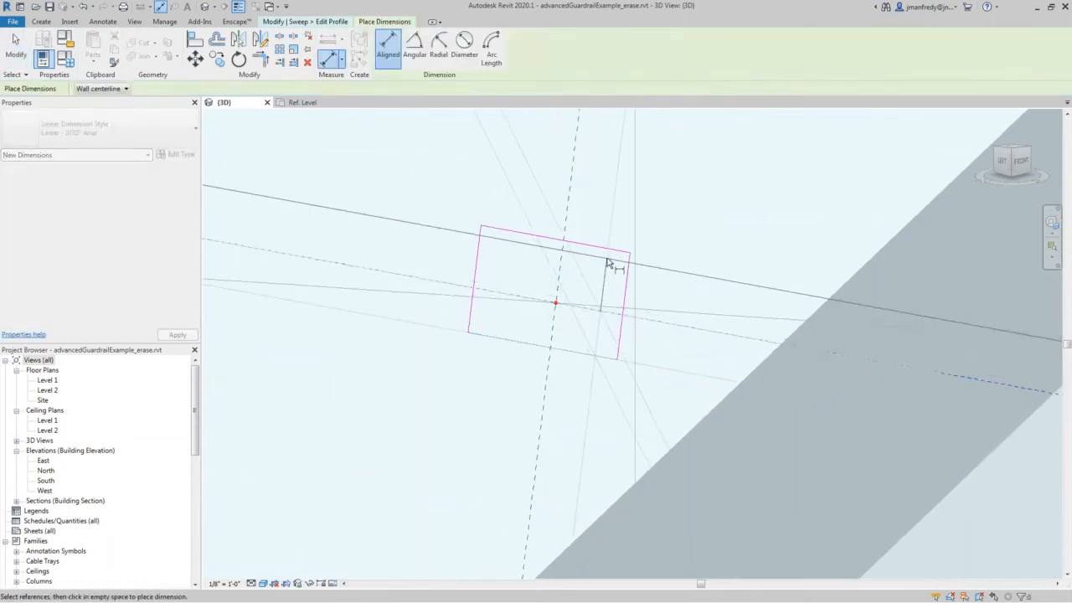
pyautogui.scroll(-3, 662, 256)
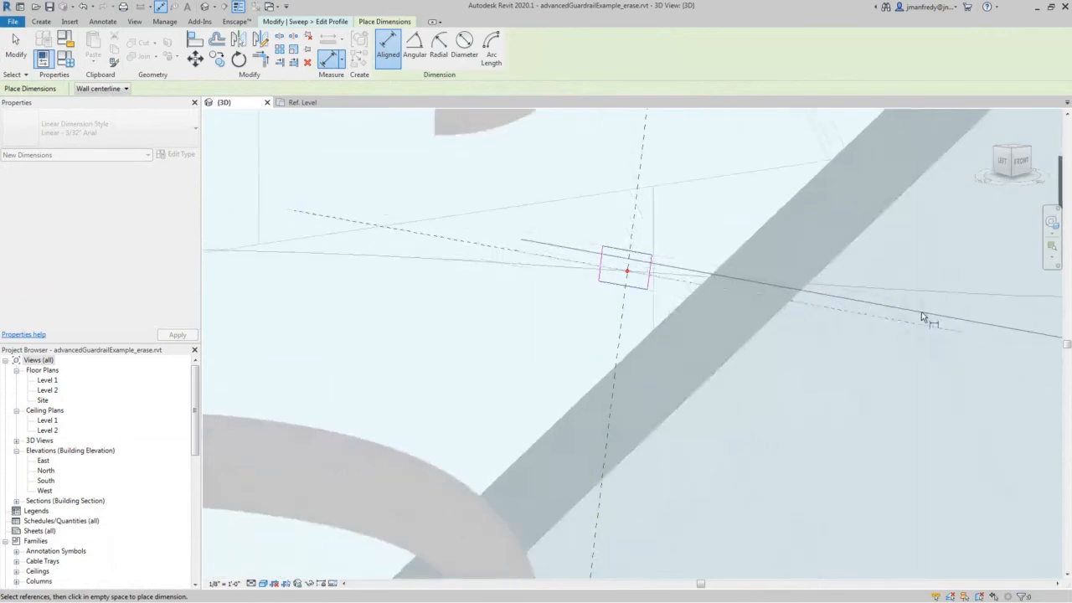
pyautogui.scroll(-1, 921, 313)
pyautogui.moveTo(921, 314); pyautogui.dragTo(593, 289, button='middle')
pyautogui.click(694, 299)
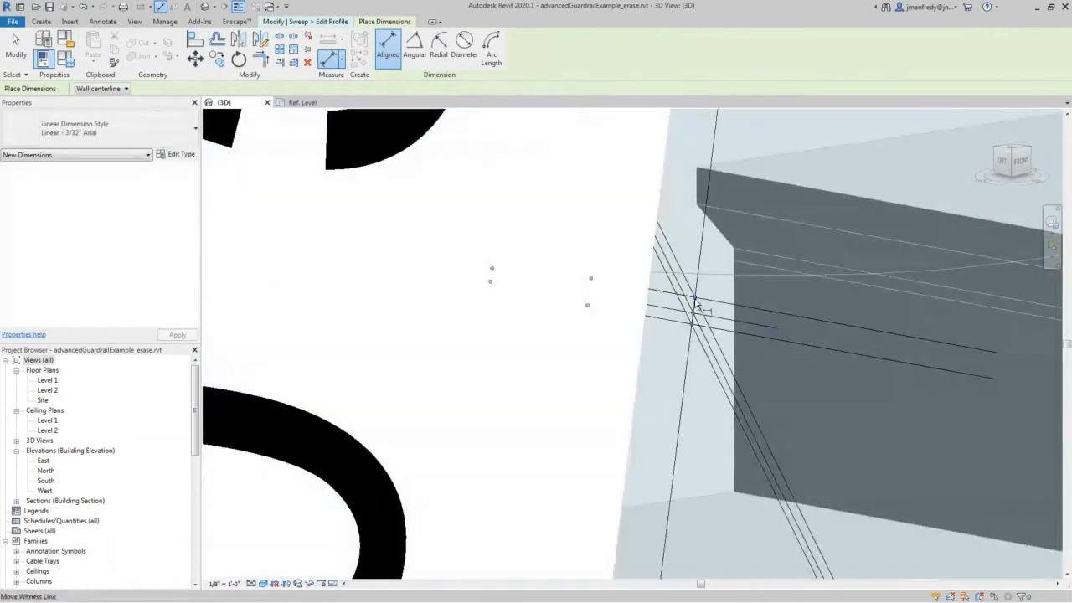
pyautogui.press('Escape')
pyautogui.press('Escape')
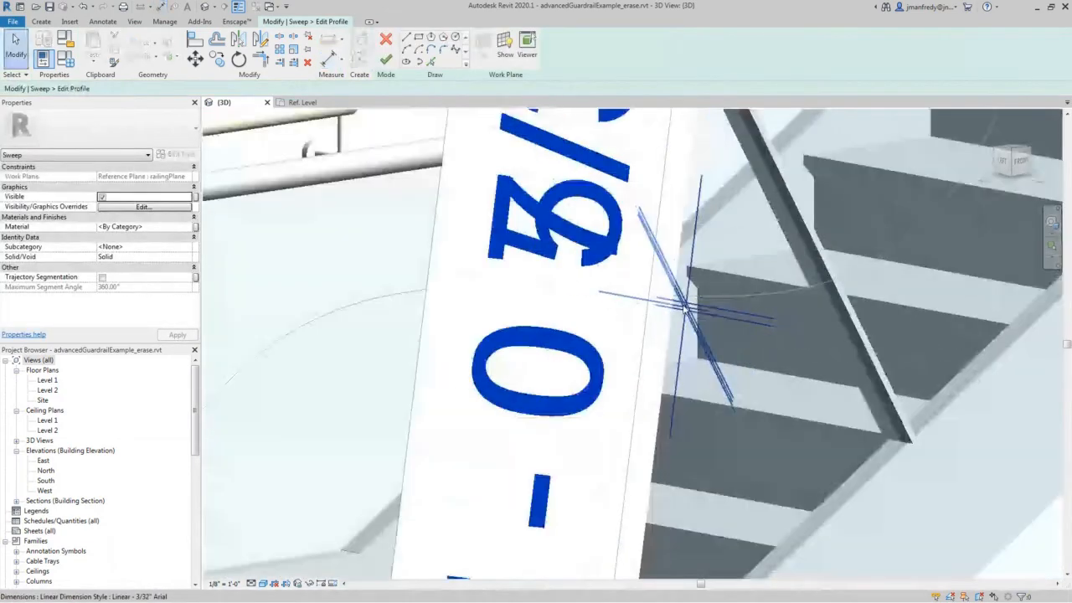
# Set the profile's dimension string to equal spacing (EQ) so the rectangle's height centres on the reference plane
pyautogui.scroll(-2, 685, 308)
pyautogui.click(687, 308)
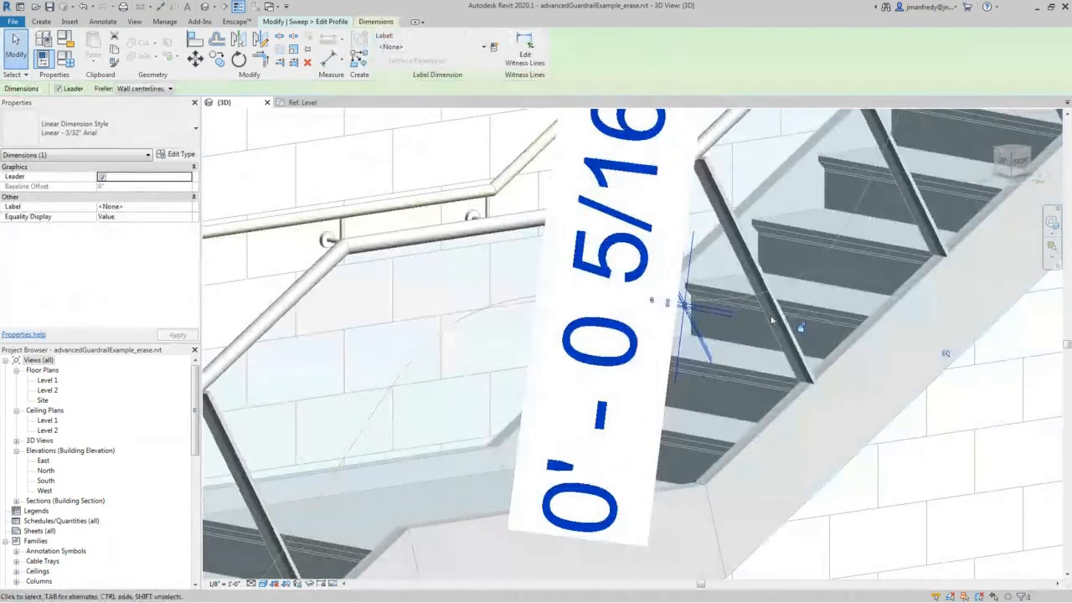
pyautogui.click(947, 356)
pyautogui.click(728, 307)
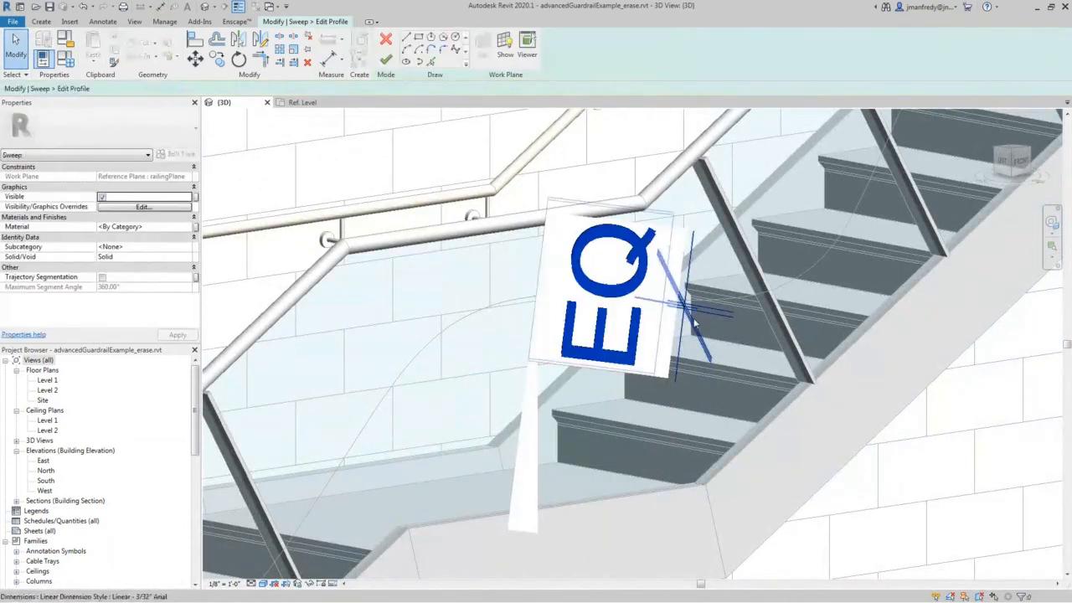
# Delete the equal-spacing dimension string that controls the height of the sweep profile's rectangle
pyautogui.click(692, 312)
pyautogui.press('Escape')
pyautogui.scroll(6, 665, 297)
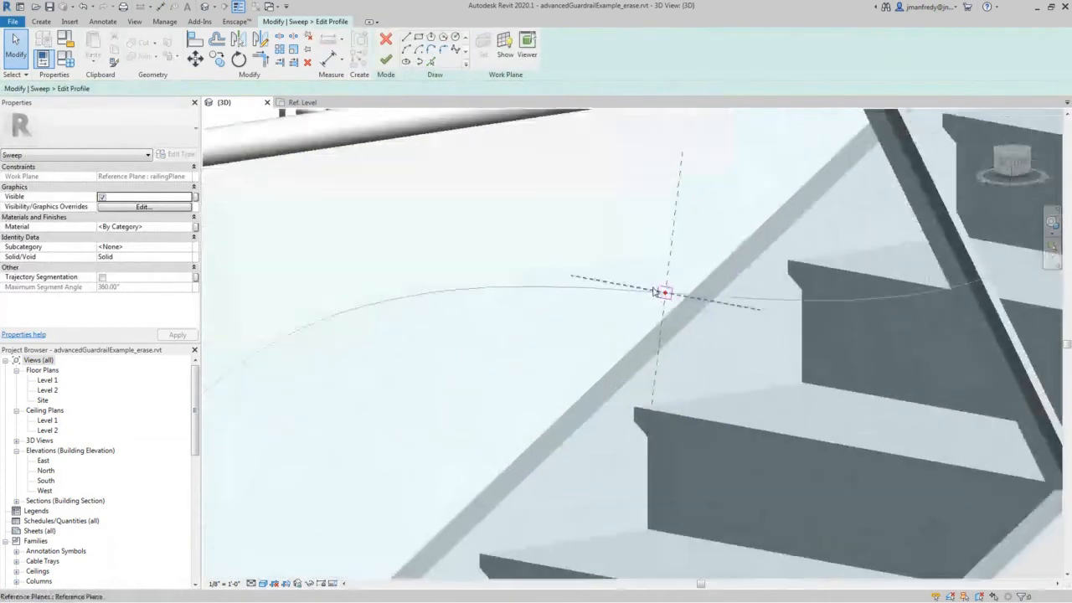
pyautogui.scroll(2, 721, 316)
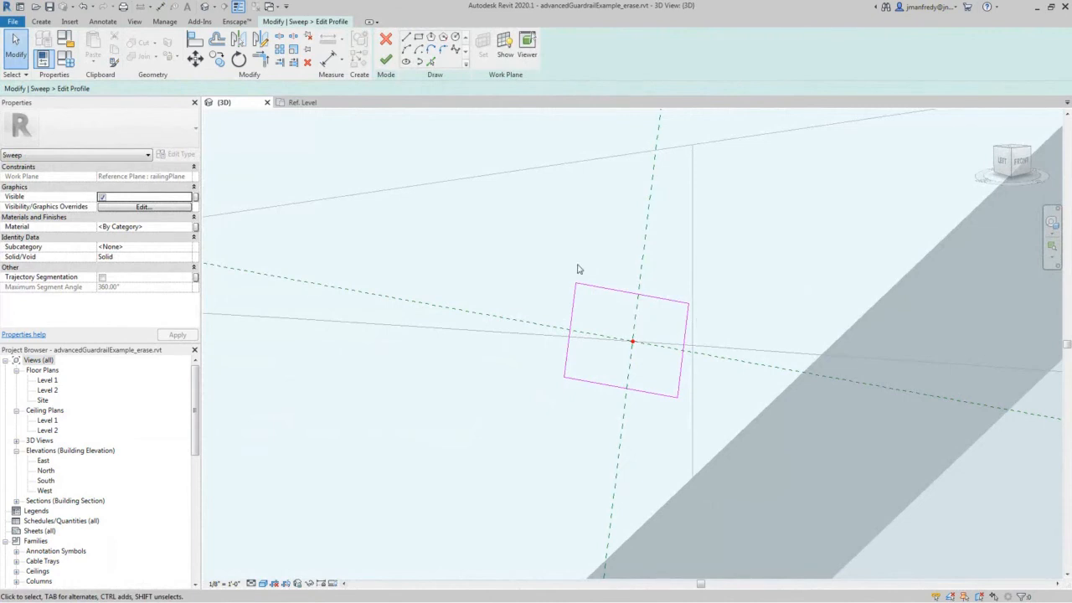
# Place an aligned dimension string across the rectangle's left edge, the crossing reference plane and its right edge
pyautogui.press('d')
pyautogui.press('i')
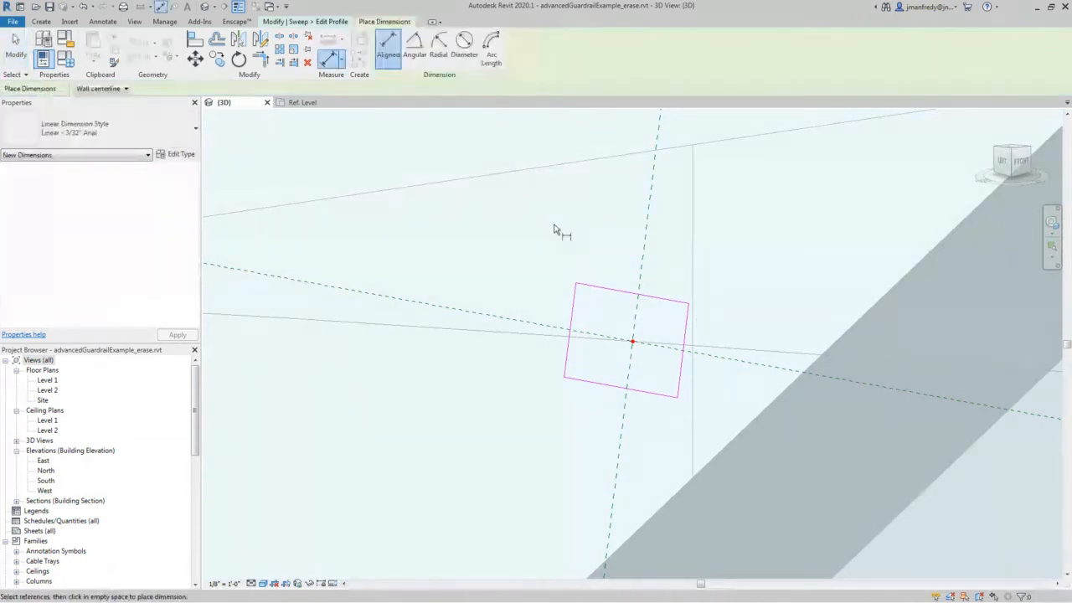
pyautogui.click(574, 304)
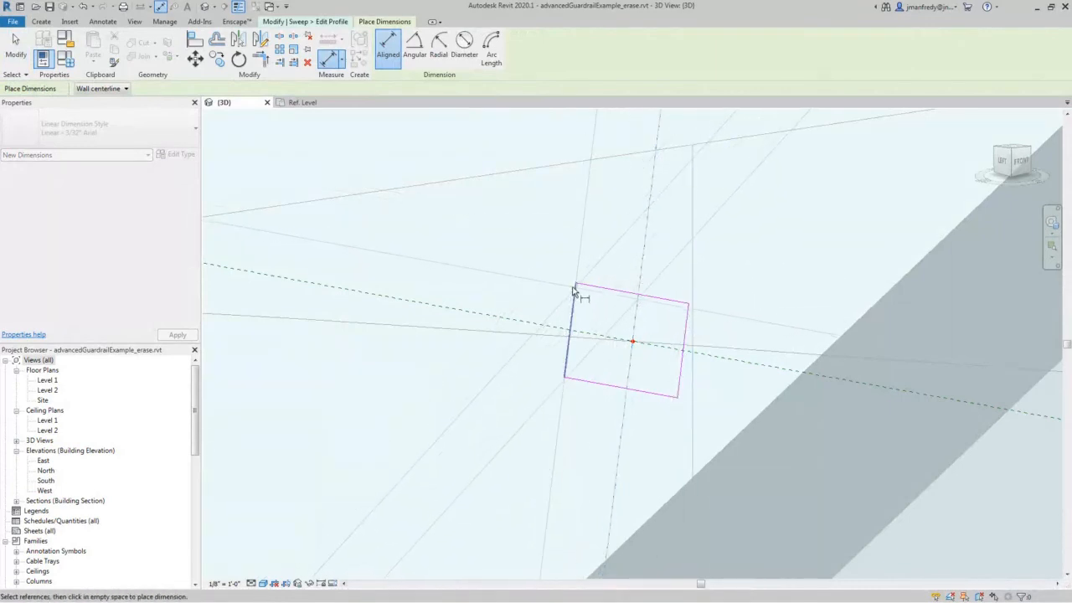
pyautogui.scroll(-10, 687, 293)
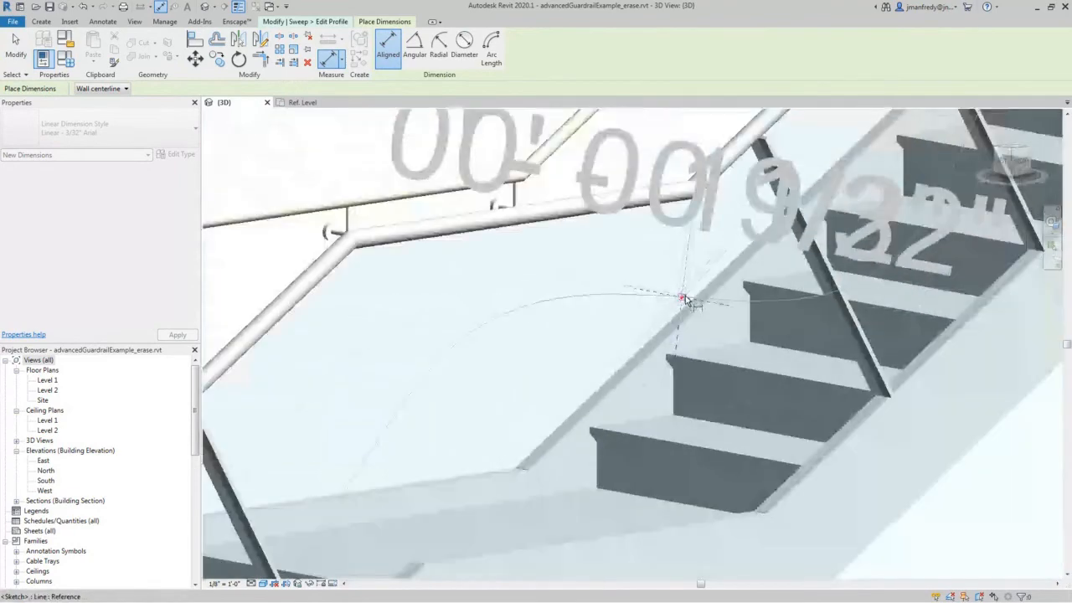
pyautogui.moveTo(684, 299); pyautogui.dragTo(622, 462, button='middle')
pyautogui.click(664, 177)
pyautogui.press('Escape')
pyautogui.press('Escape')
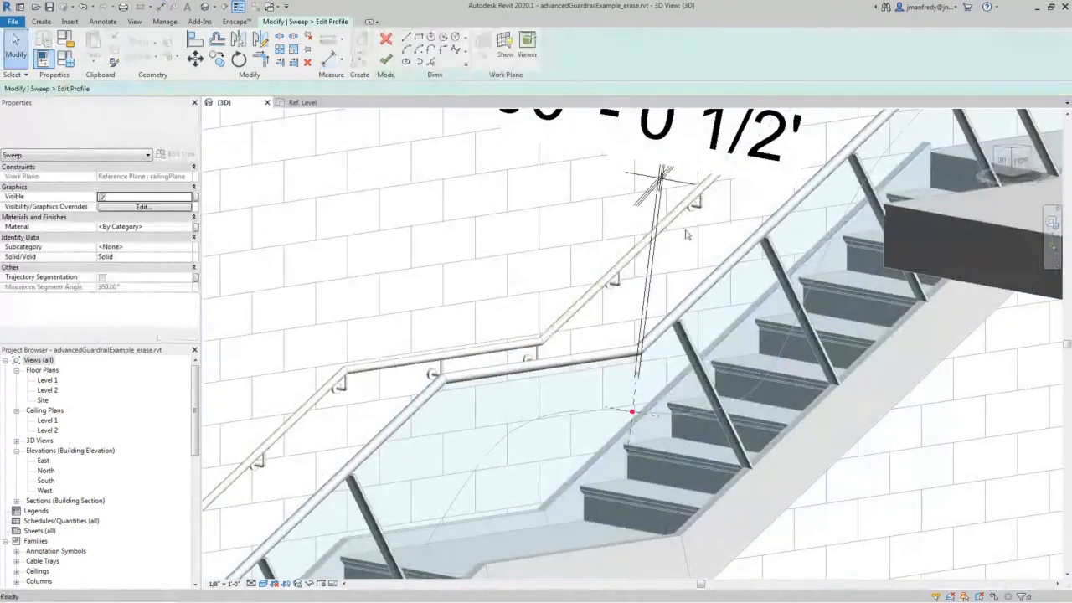
# Set the new dimension string to equal spacing (EQ) so the rectangle's width centres on the reference plane
pyautogui.moveTo(686, 209); pyautogui.dragTo(677, 329, button='middle')
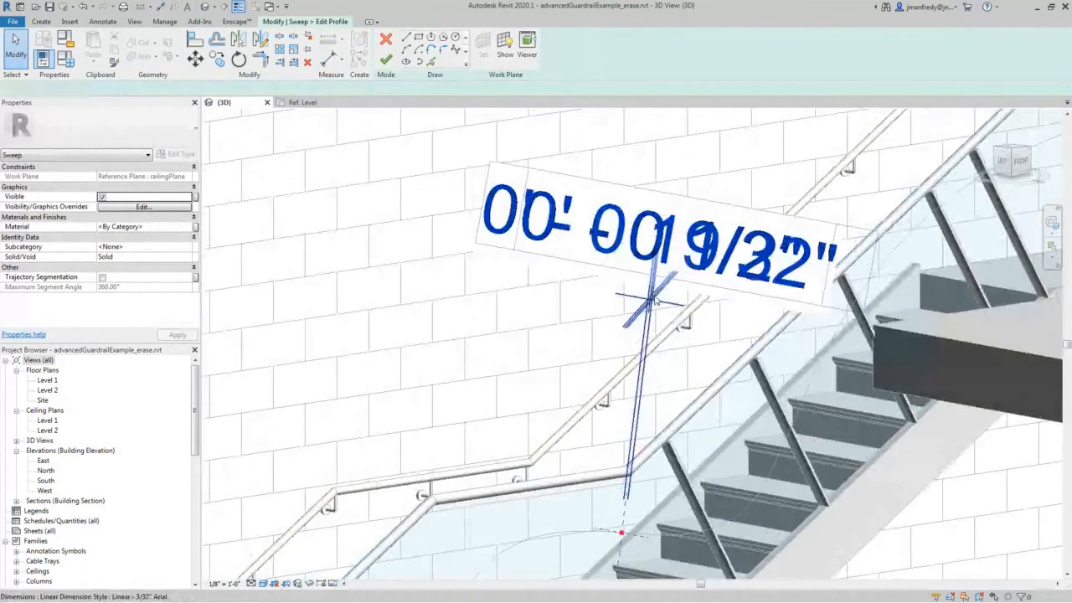
pyautogui.click(655, 301)
pyautogui.moveTo(663, 413); pyautogui.dragTo(664, 332, button='middle')
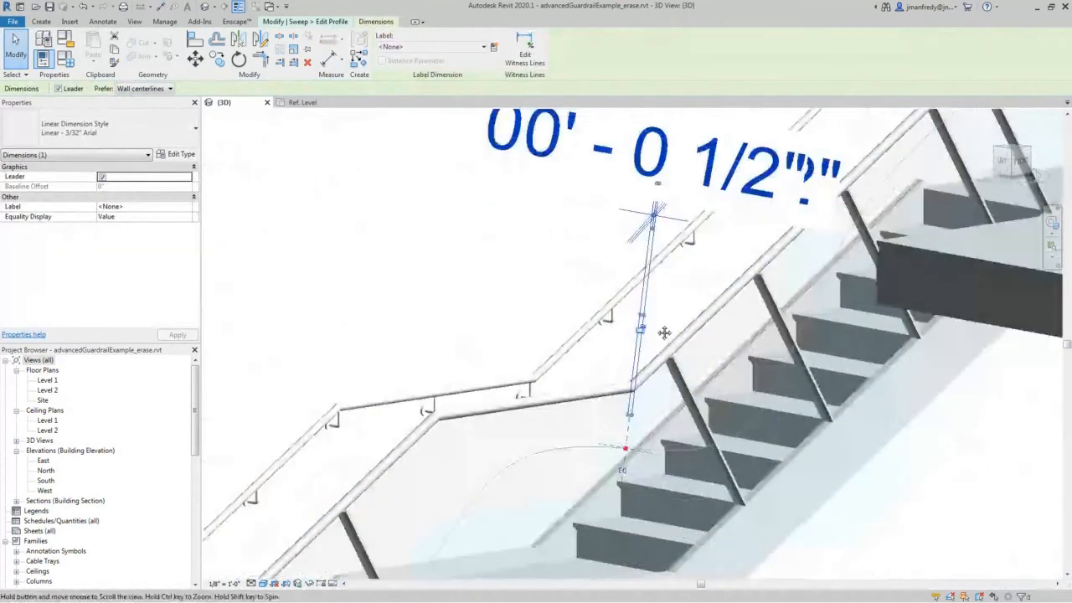
pyautogui.scroll(4, 624, 469)
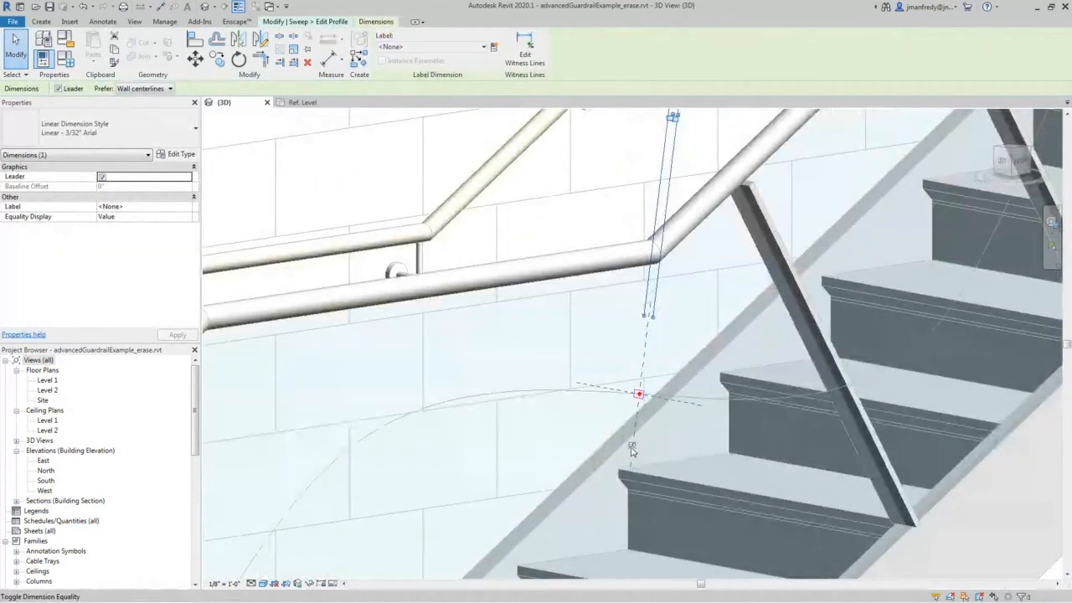
pyautogui.scroll(5, 634, 393)
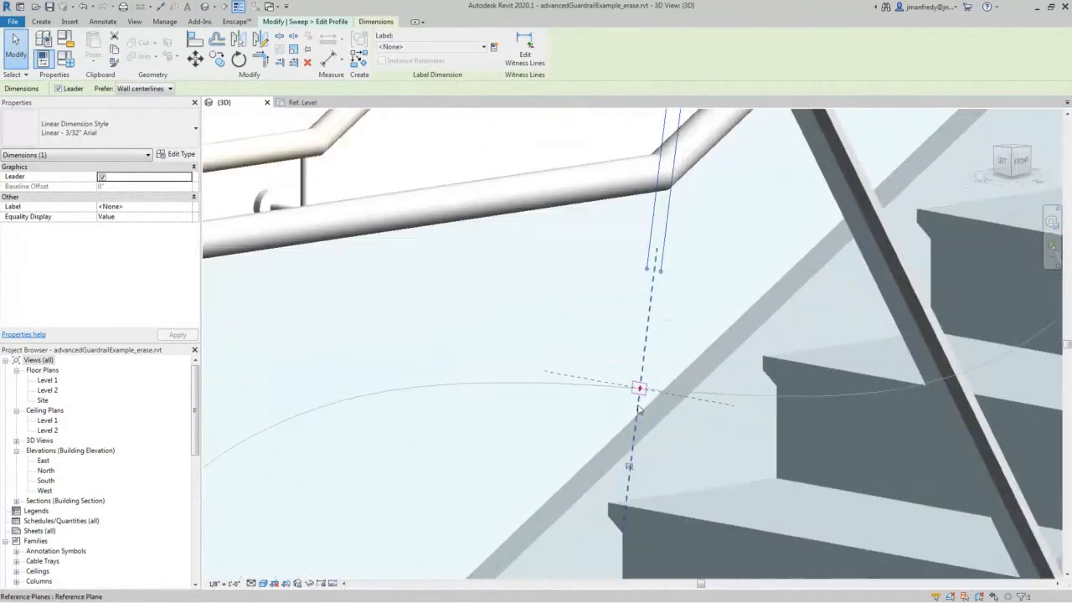
pyautogui.moveTo(661, 429); pyautogui.dragTo(641, 319, button='middle')
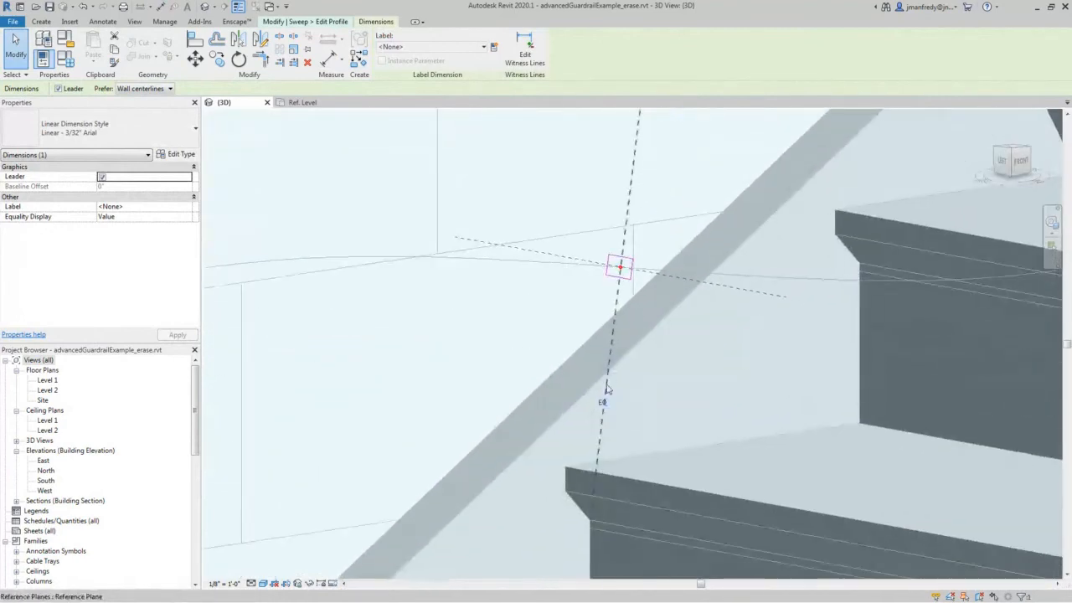
pyautogui.press('Escape')
pyautogui.scroll(6, 617, 268)
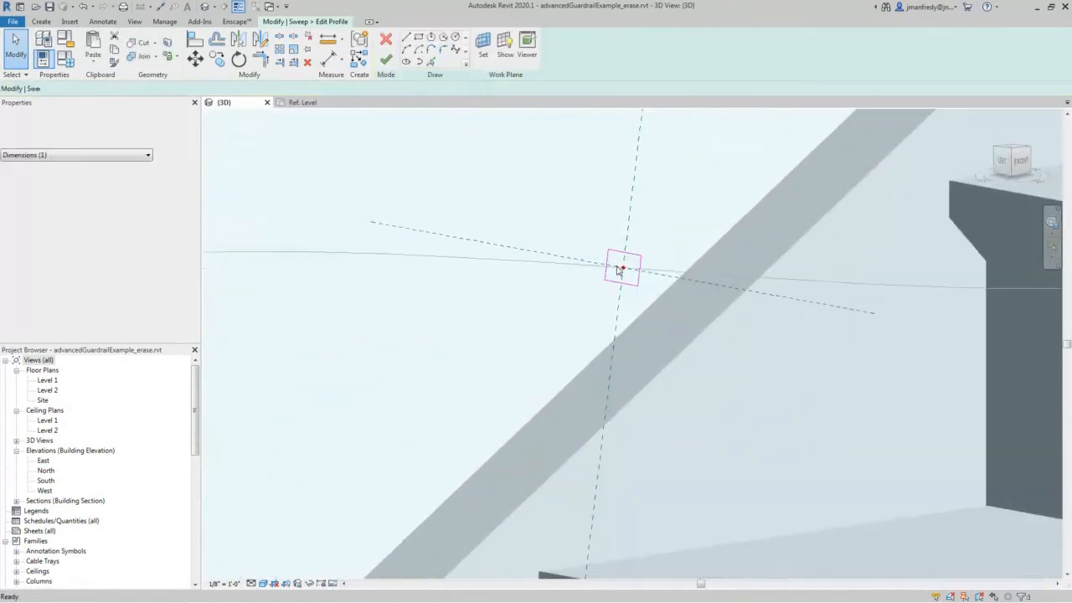
# Delete the equal-spacing dimension string across the rectangle's width
pyautogui.scroll(-10, 598, 354)
pyautogui.scroll(-1, 599, 355)
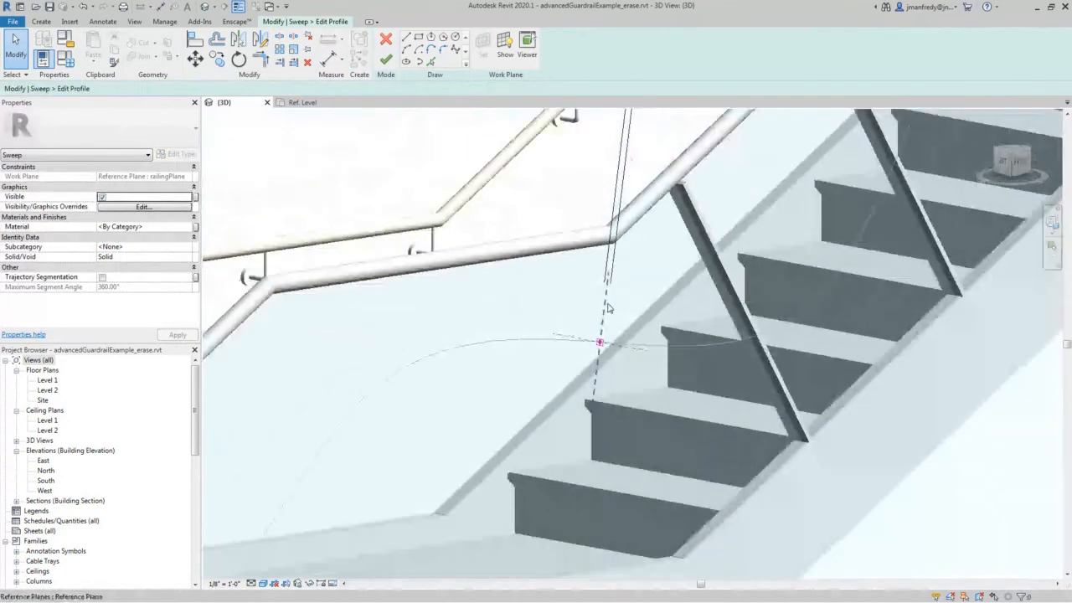
pyautogui.moveTo(625, 112); pyautogui.dragTo(605, 278, button='middle')
pyautogui.click(605, 277)
pyautogui.press('Escape')
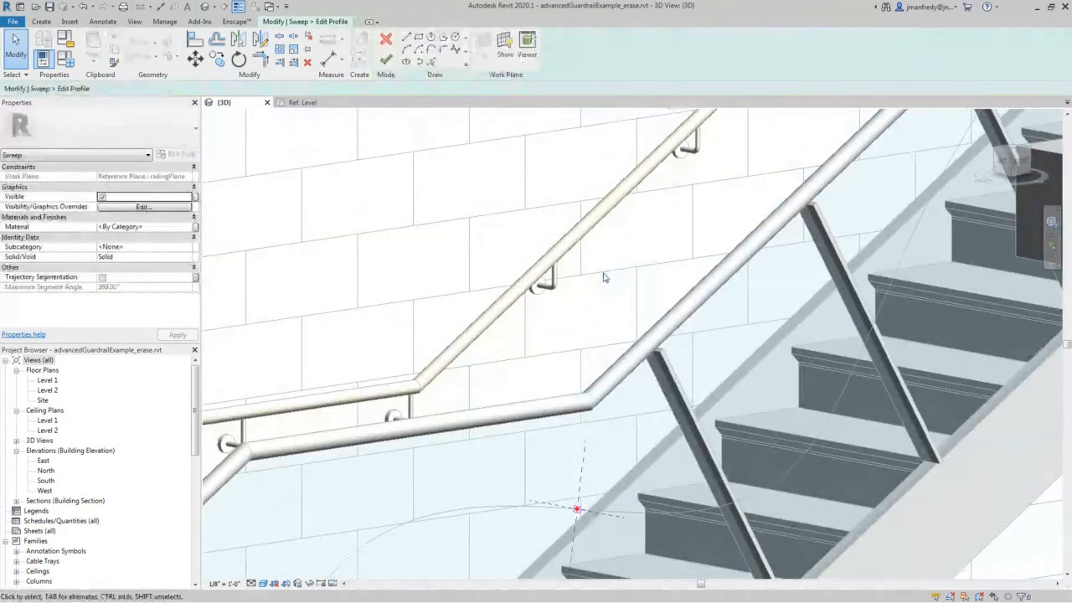
# Set the rectangle's width to 1" by moving its left edge
pyautogui.scroll(8, 586, 452)
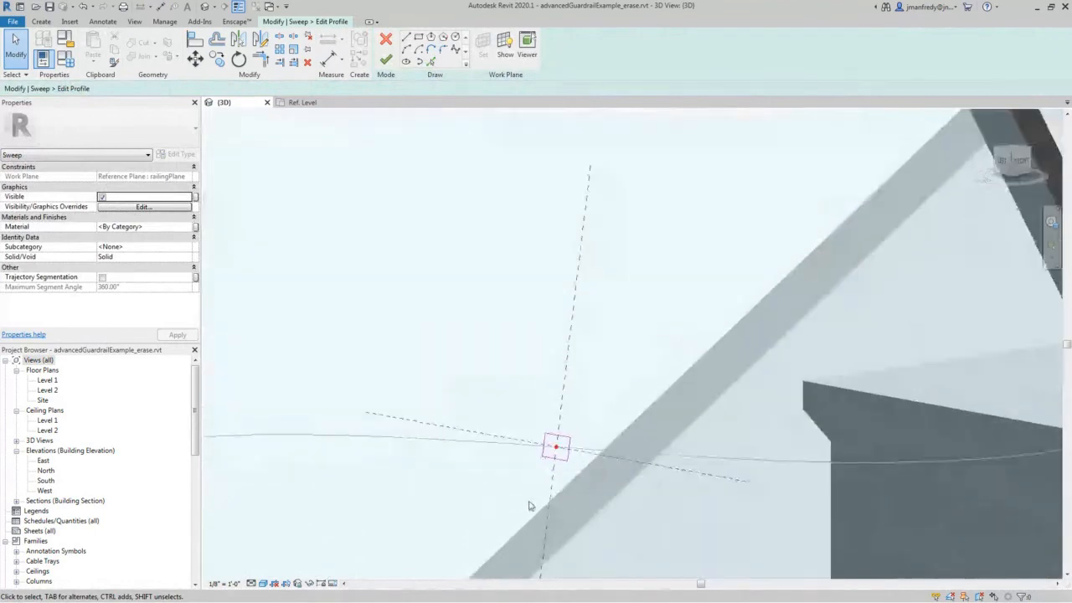
pyautogui.scroll(1, 615, 287)
pyautogui.click(579, 291)
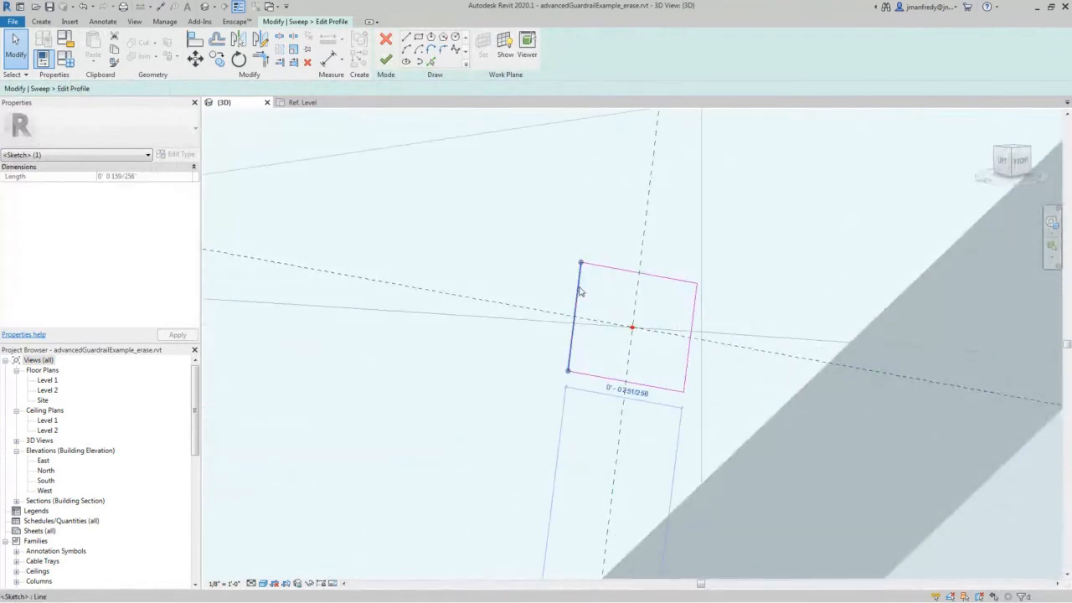
pyautogui.click(640, 391)
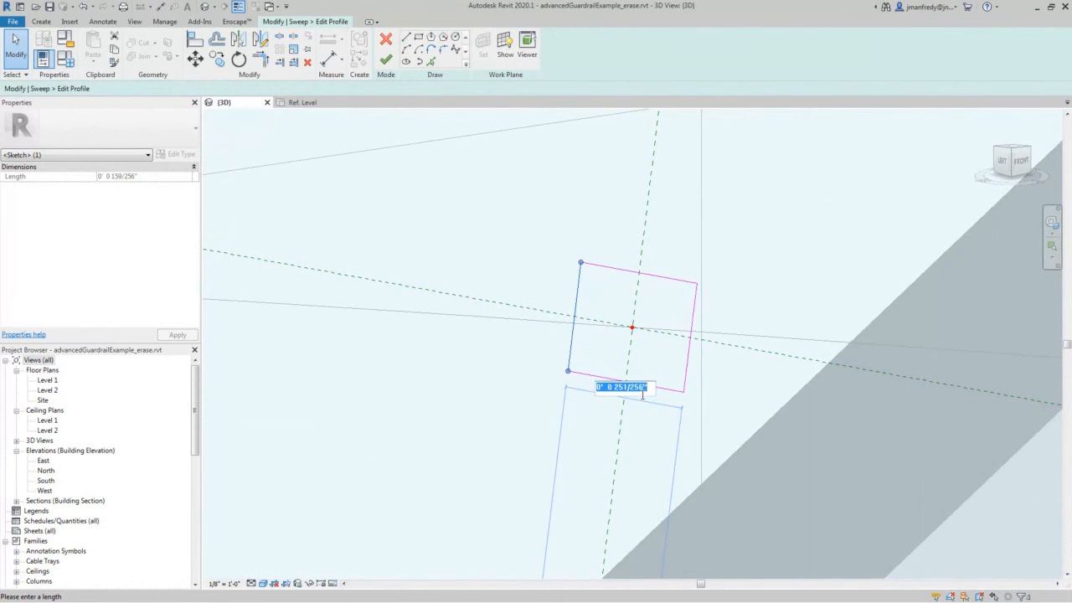
pyautogui.press('Return')
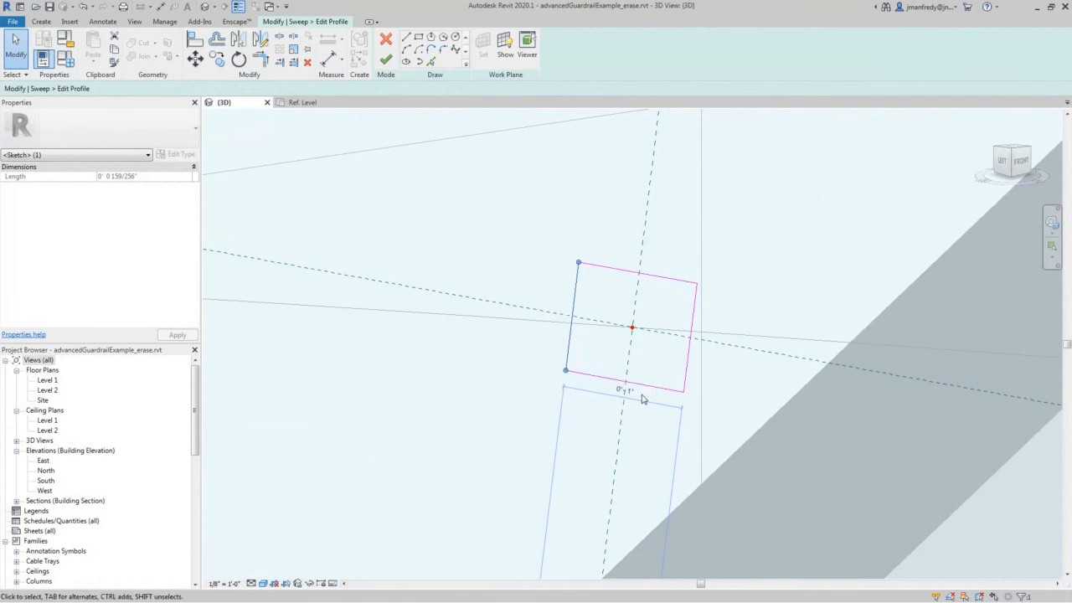
pyautogui.click(686, 312)
pyautogui.click(693, 315)
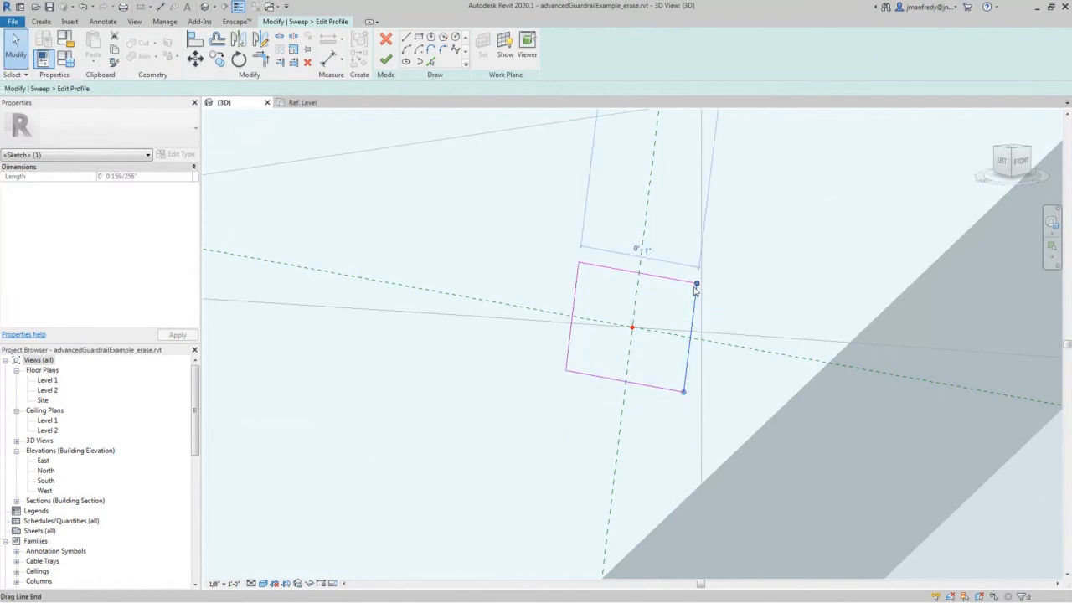
pyautogui.click(601, 282)
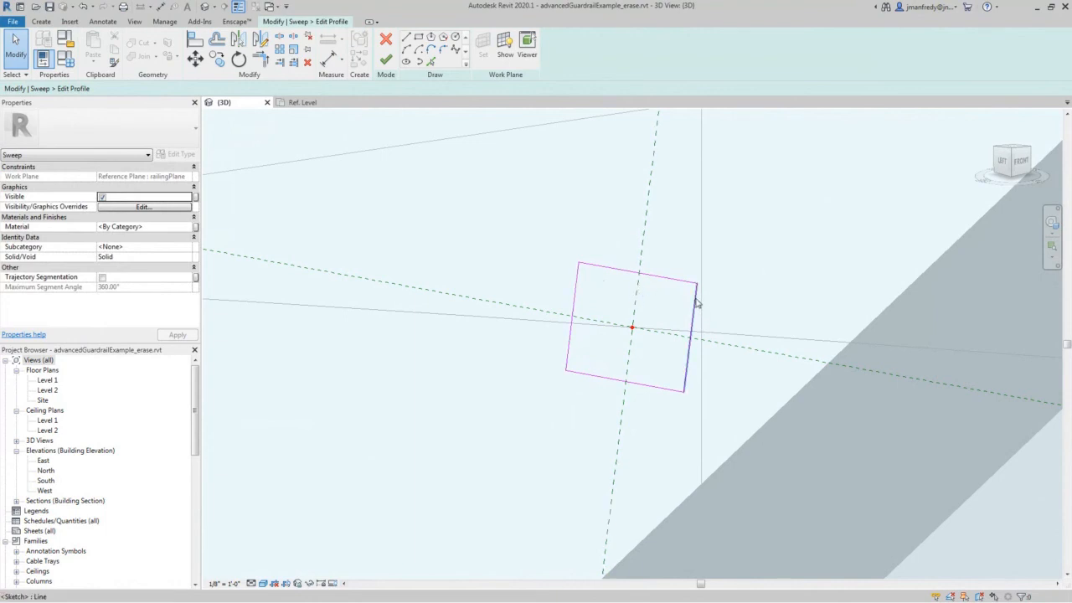
# Place an aligned dimension between the rectangle's left edge and the reference plane through its centre
pyautogui.moveTo(616, 226); pyautogui.dragTo(609, 255, button='middle')
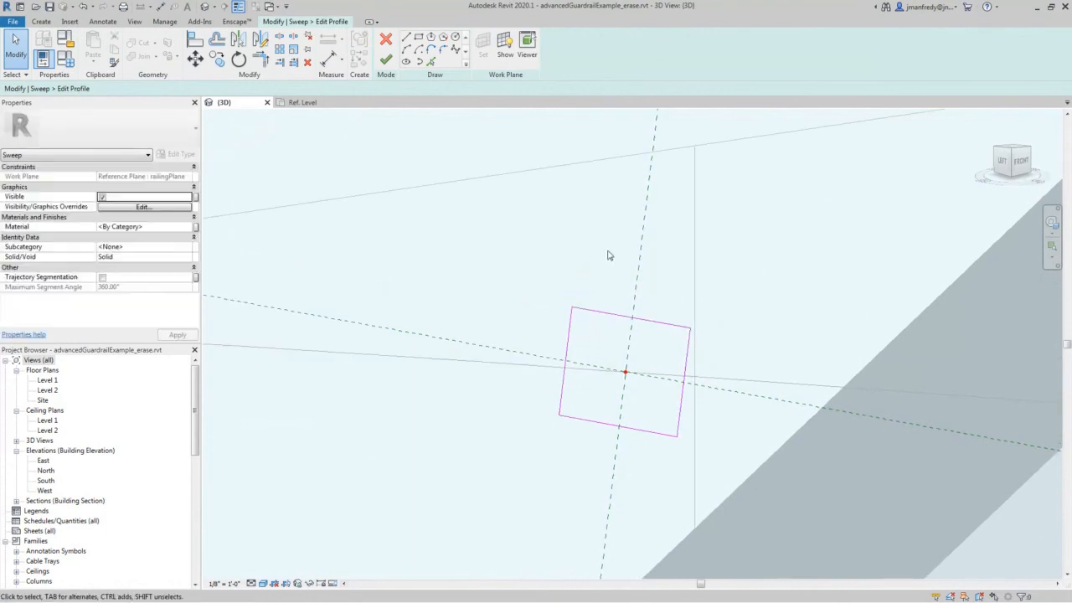
pyautogui.press('d')
pyautogui.press('i')
pyautogui.click(569, 320)
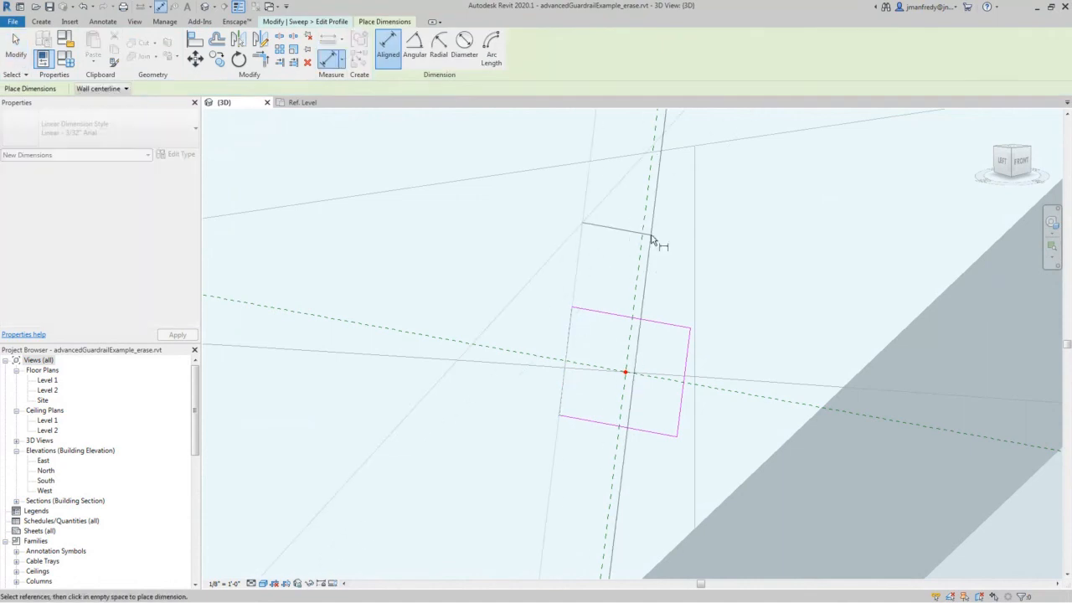
pyautogui.click(643, 241)
pyautogui.scroll(-4, 580, 282)
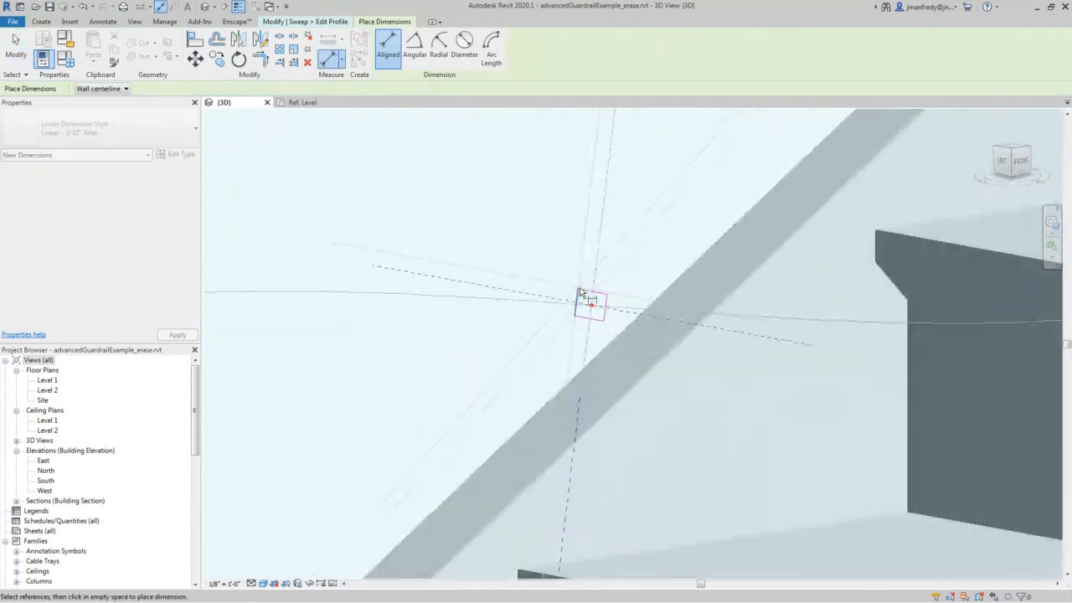
pyautogui.click(644, 146)
# Place a second aligned dimension between the central reference plane and the rectangle's right edge
pyautogui.scroll(2, 591, 340)
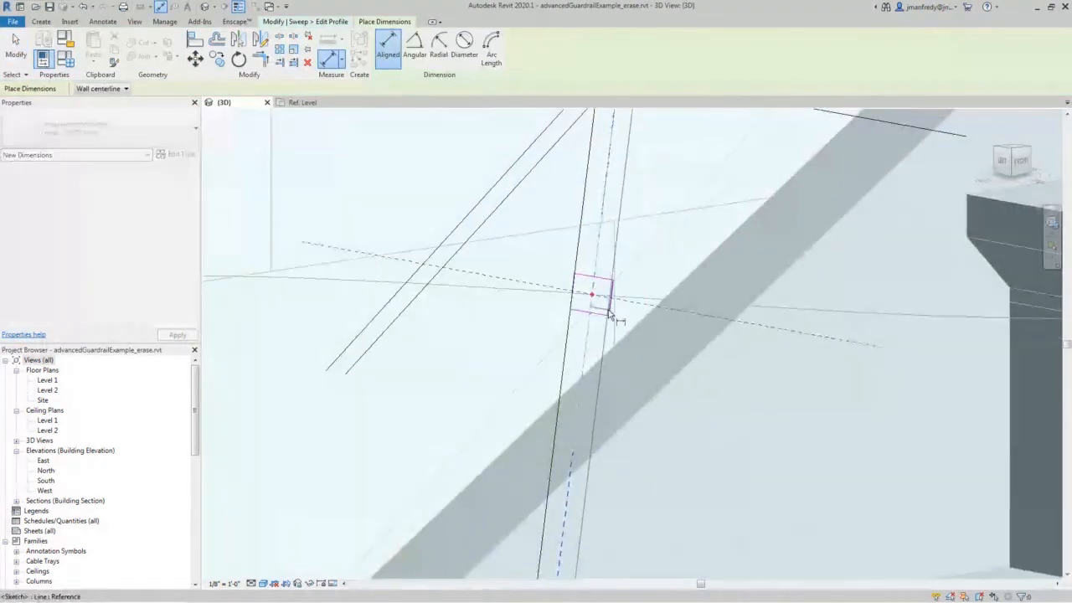
pyautogui.click(611, 308)
pyautogui.scroll(-5, 631, 338)
pyautogui.click(612, 425)
pyautogui.moveTo(618, 376); pyautogui.dragTo(637, 285, button='middle')
pyautogui.click(600, 441)
pyautogui.press('Escape')
# Examine the two half-width dimensions and the rectangle's right edge to check the offsets from the reference plane
pyautogui.scroll(-3, 662, 268)
pyautogui.scroll(1, 637, 286)
pyautogui.scroll(5, 636, 285)
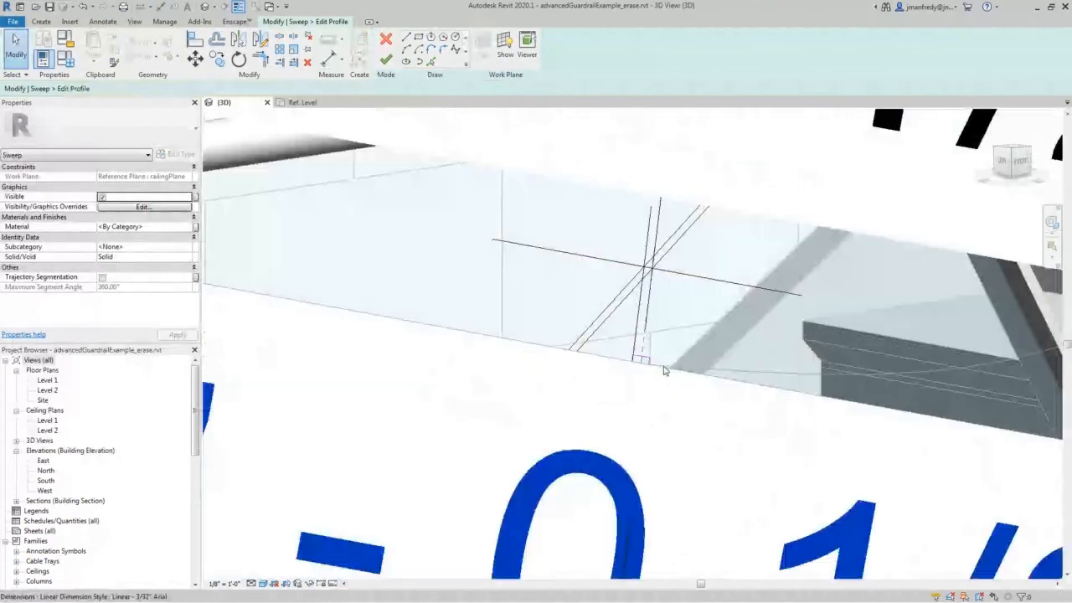
pyautogui.click(647, 363)
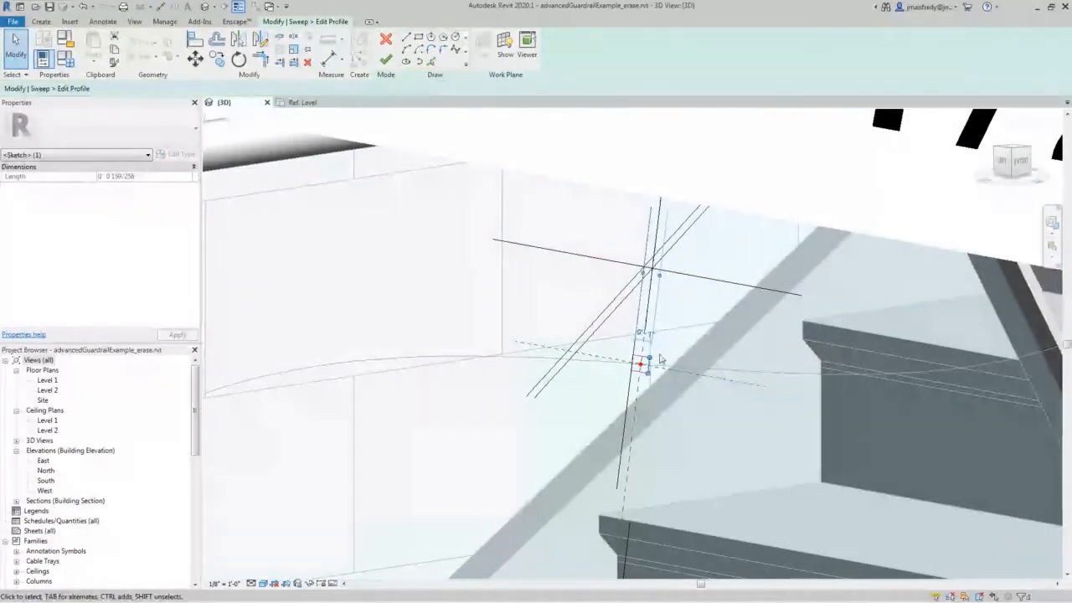
pyautogui.scroll(4, 641, 369)
pyautogui.scroll(-6, 650, 343)
pyautogui.scroll(6, 651, 342)
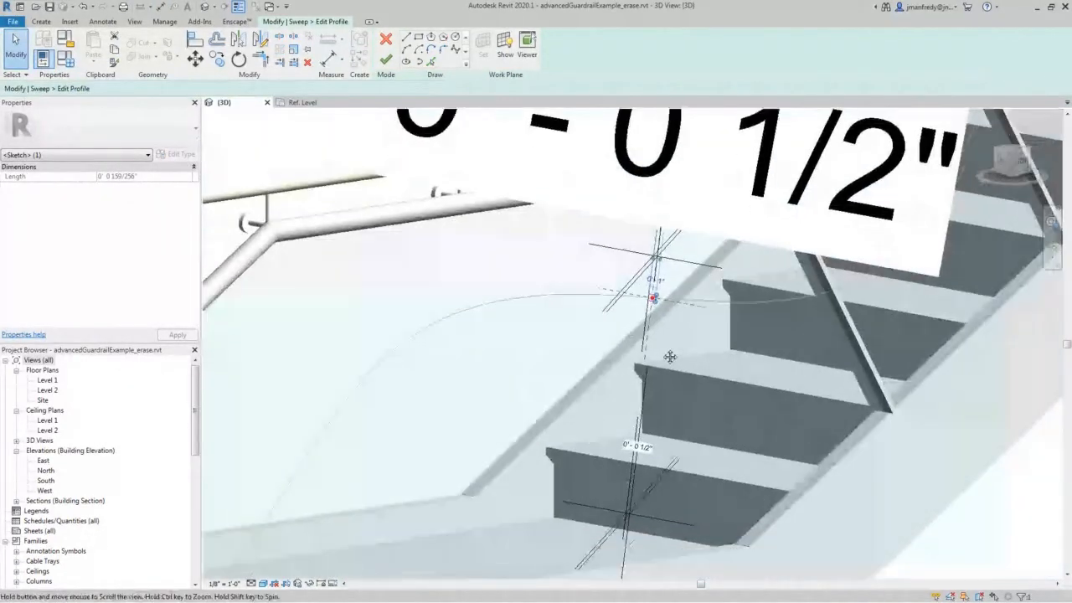
pyautogui.click(645, 414)
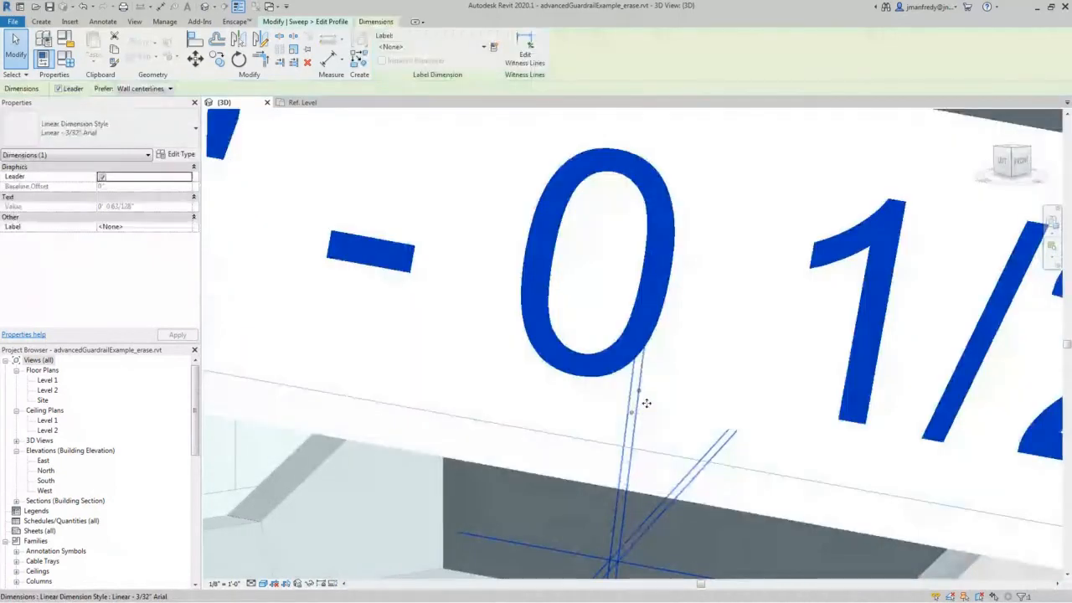
pyautogui.press('Escape')
pyautogui.scroll(-3, 665, 276)
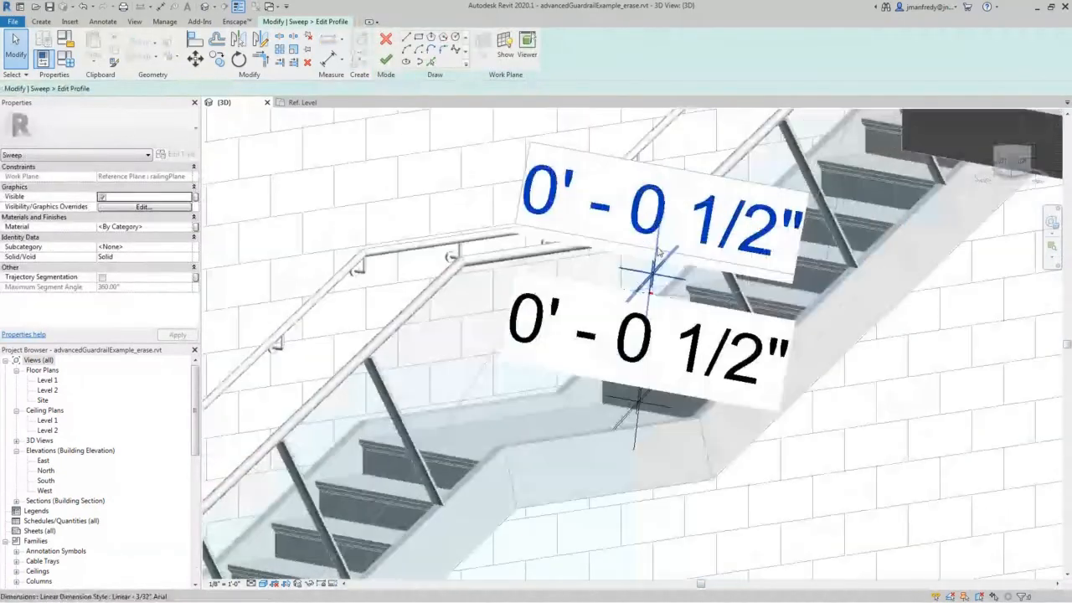
pyautogui.scroll(6, 659, 251)
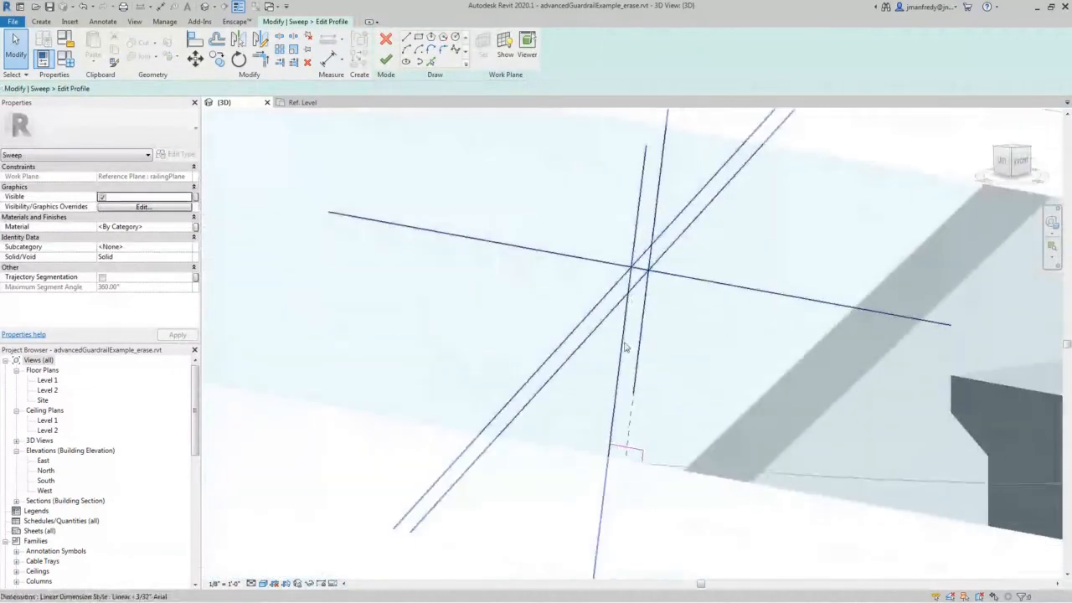
# Delete both half-width dimensions from the profile sketch
pyautogui.click(608, 467)
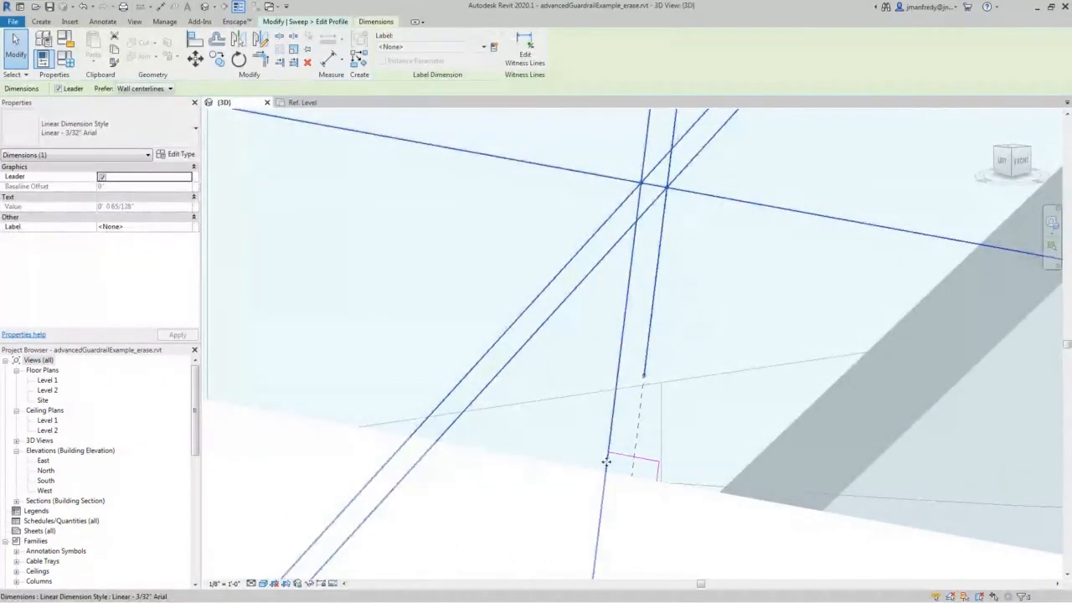
pyautogui.scroll(-2, 614, 285)
pyautogui.click(614, 283)
pyautogui.click(643, 224)
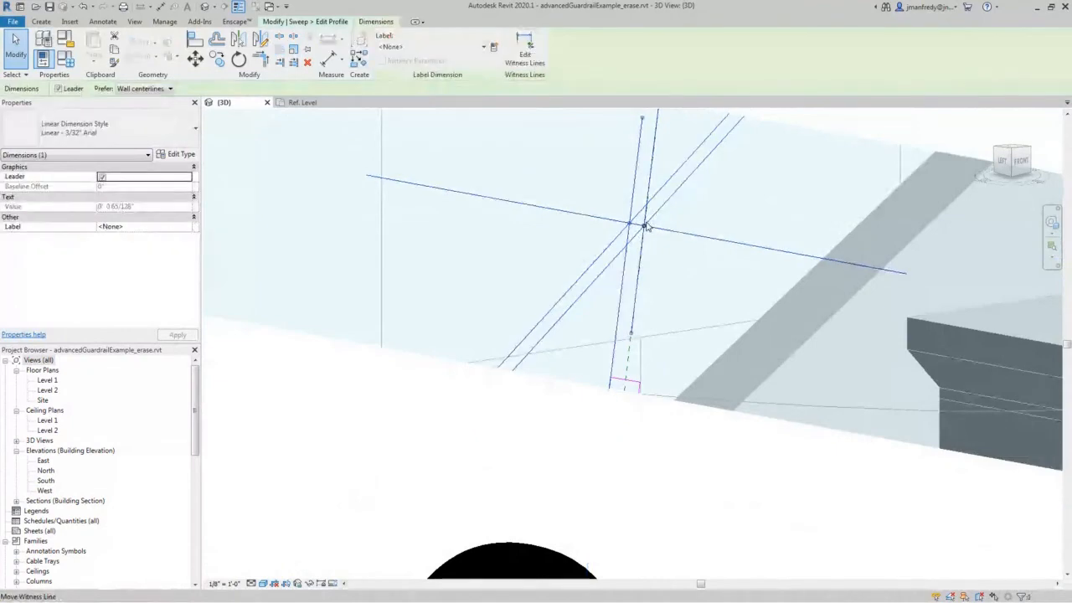
pyautogui.press('Delete')
pyautogui.moveTo(657, 333); pyautogui.dragTo(662, 192, button='middle')
pyautogui.scroll(-4, 622, 153)
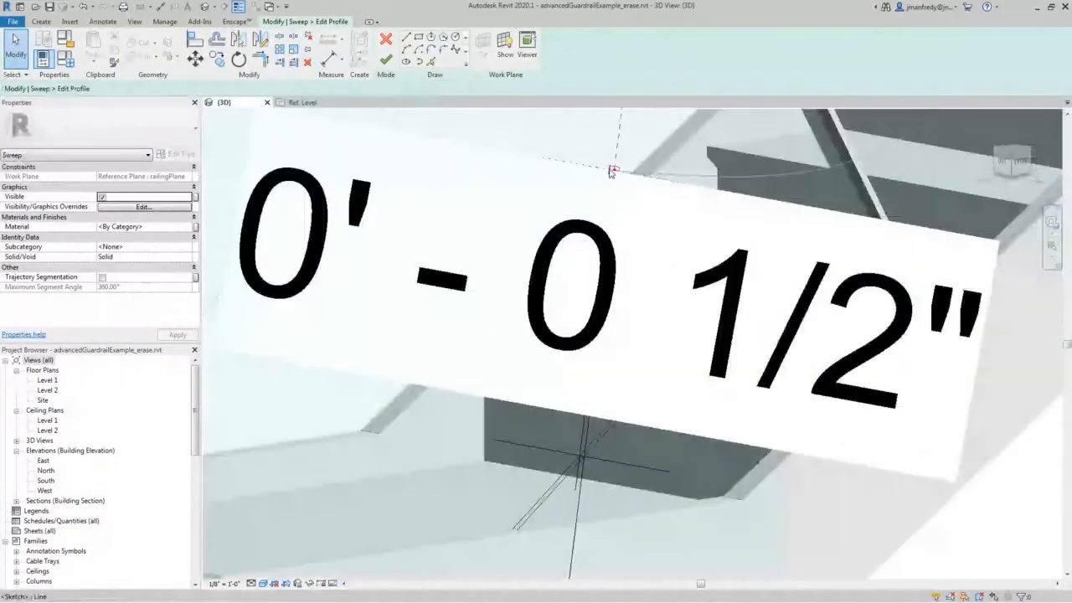
pyautogui.click(589, 467)
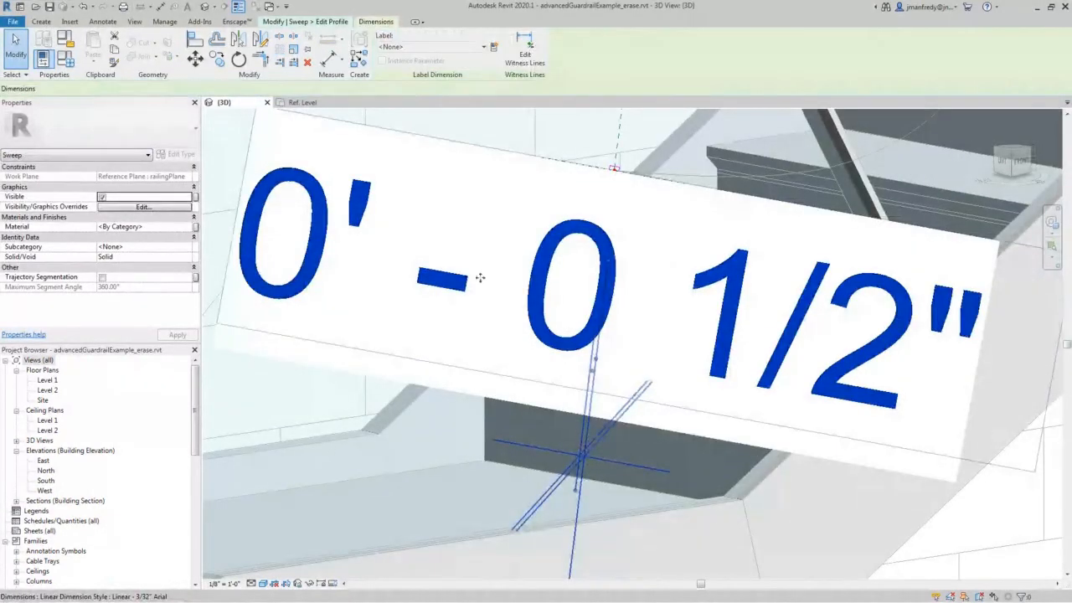
pyautogui.press('Delete')
pyautogui.scroll(8, 596, 219)
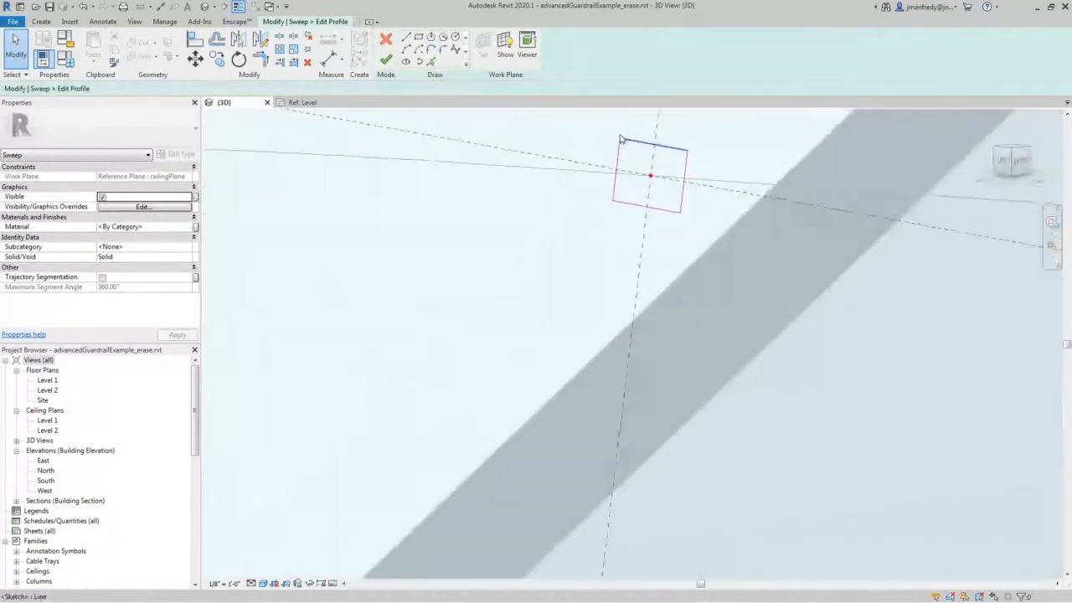
# Narrow the profile rectangle by moving its left and right edges slightly inward toward the central reference plane
pyautogui.scroll(2, 624, 149)
pyautogui.click(604, 167)
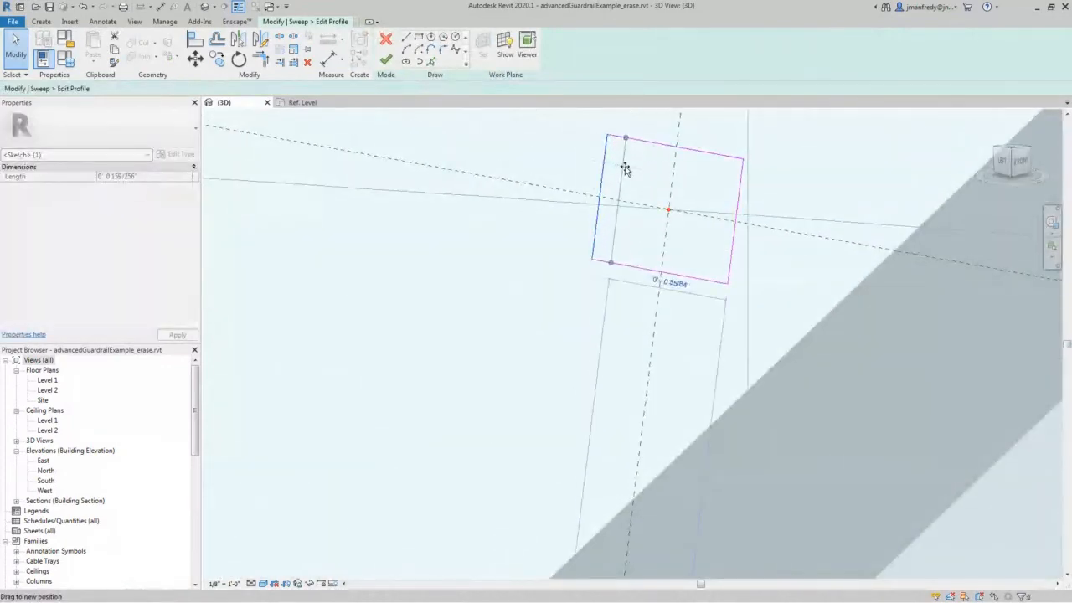
pyautogui.moveTo(626, 169); pyautogui.dragTo(624, 169)
pyautogui.moveTo(738, 195); pyautogui.dragTo(724, 192)
pyautogui.click(561, 260)
pyautogui.scroll(-1, 560, 262)
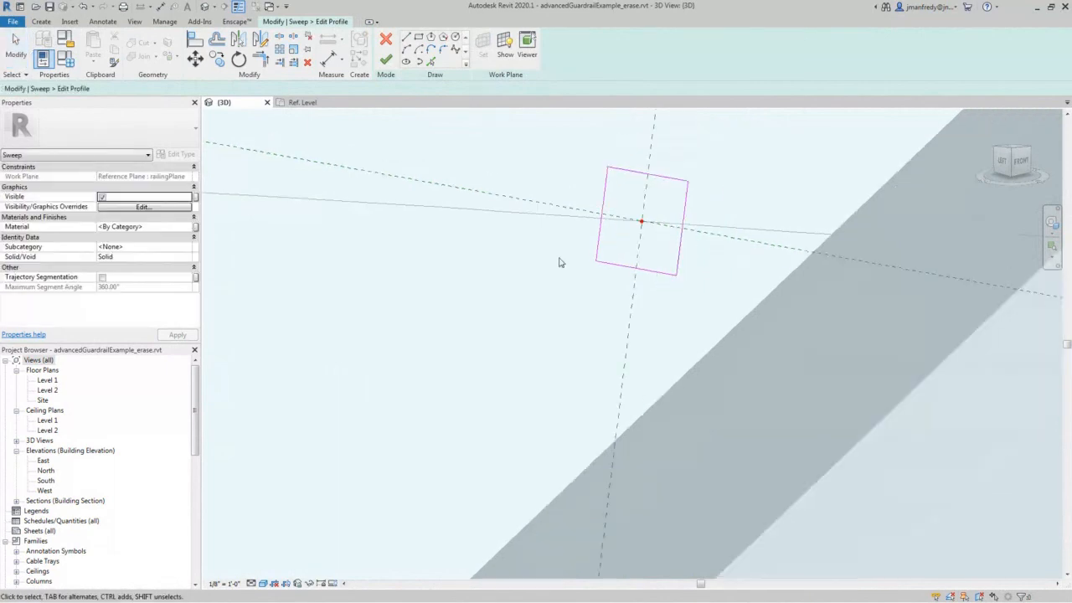
# Finish the profile sketch and complete the sweep along the wavy spline path
pyautogui.scroll(-5, 560, 262)
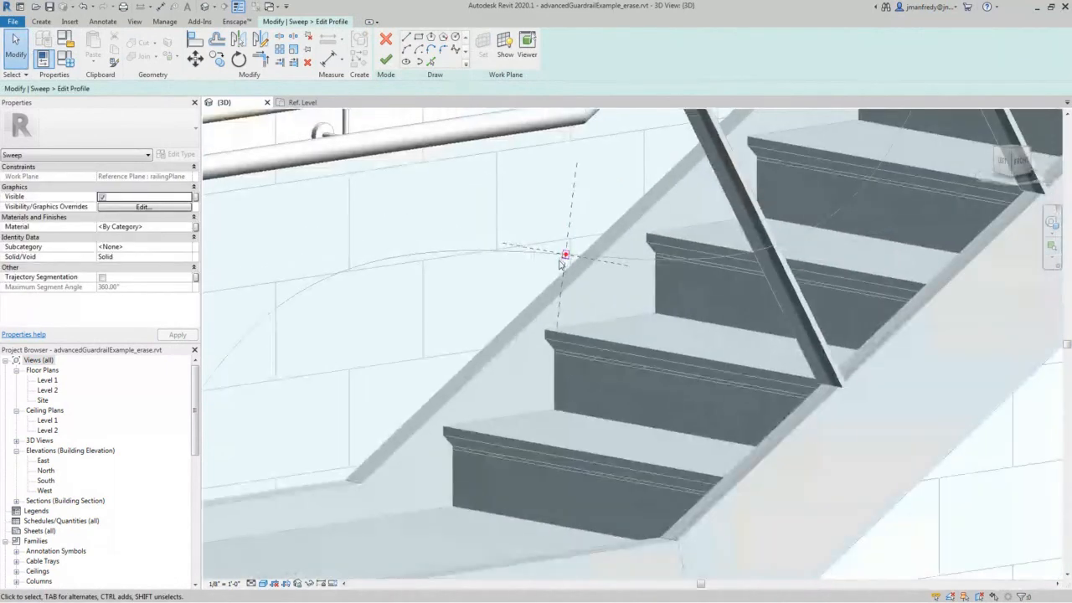
pyautogui.click(385, 59)
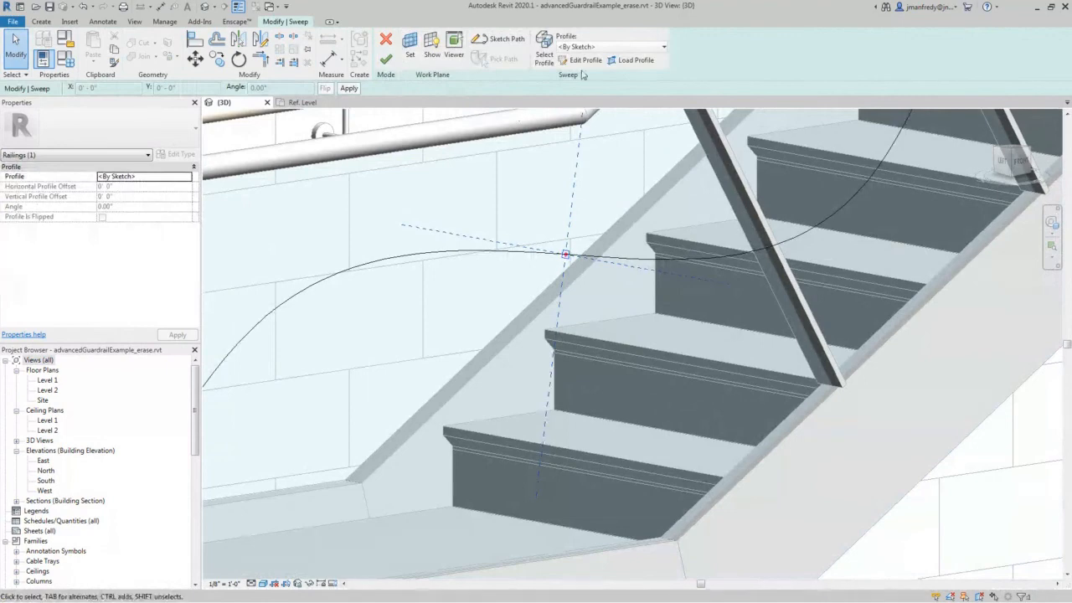
pyautogui.click(386, 60)
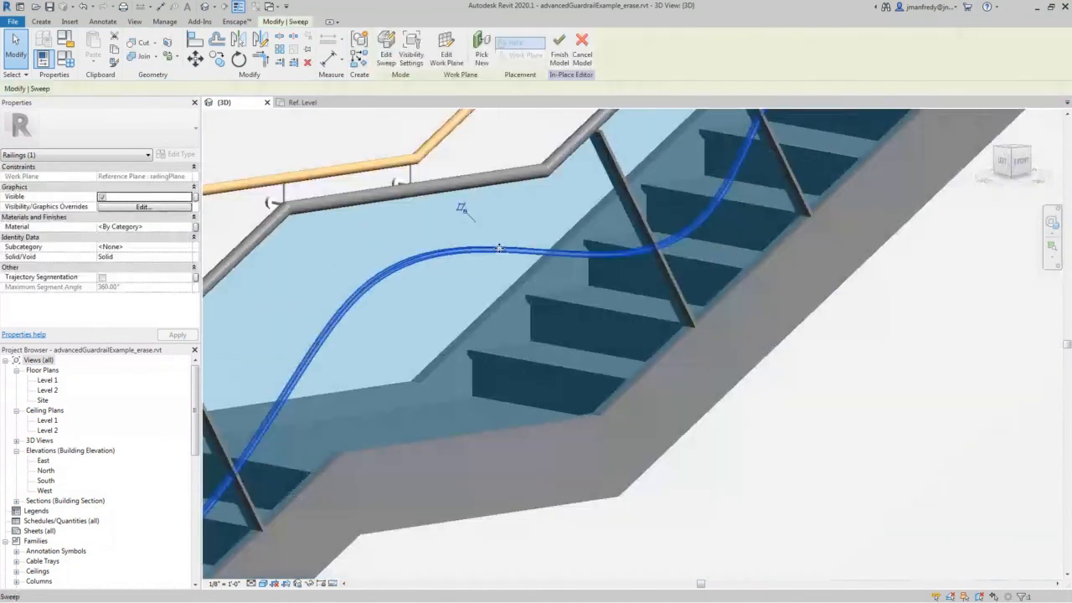
# Examine the wavy sweep along the lower stair flight and how its faces meet the baluster it crosses
pyautogui.scroll(-1, 499, 249)
pyautogui.moveTo(482, 386); pyautogui.dragTo(722, 256, button='middle')
pyautogui.moveTo(434, 422); pyautogui.dragTo(648, 277, button='middle')
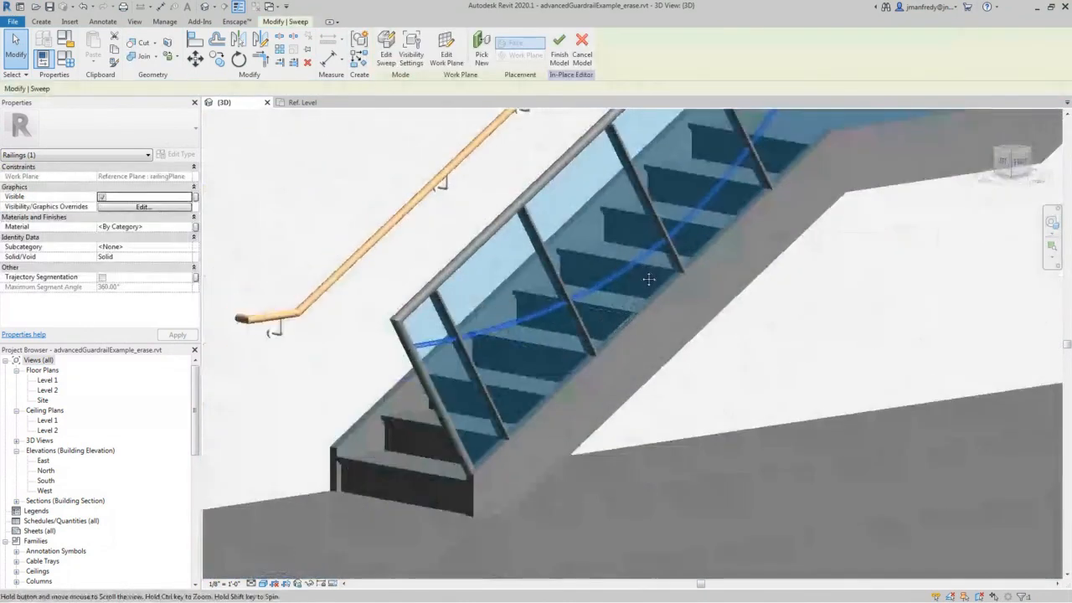
pyautogui.scroll(2, 706, 339)
pyautogui.click(775, 329)
pyautogui.moveTo(824, 227); pyautogui.dragTo(652, 512, button='middle')
pyautogui.scroll(4, 565, 386)
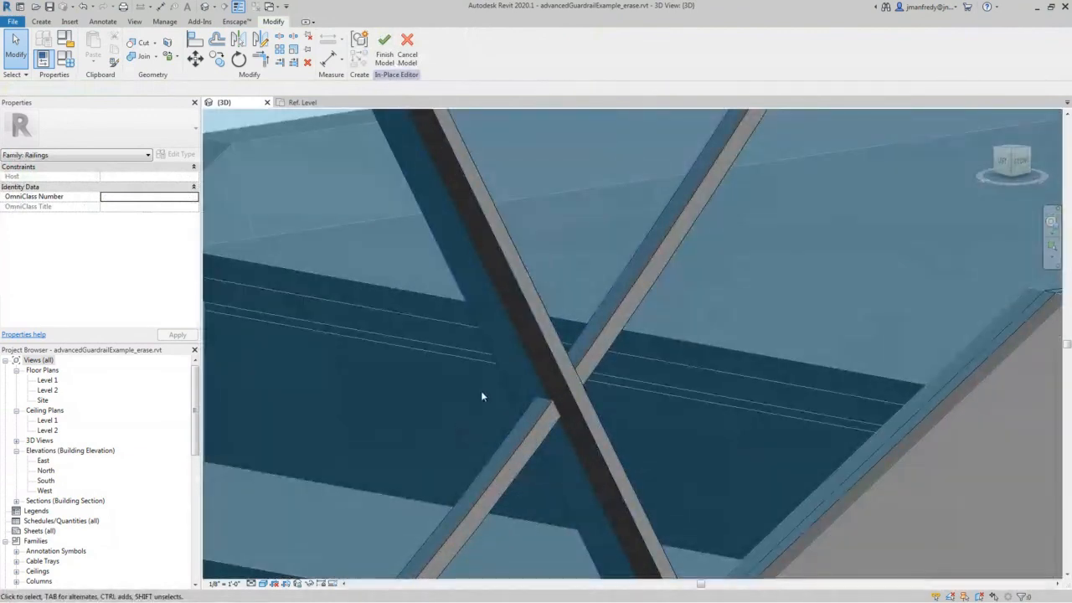
pyautogui.scroll(2, 480, 391)
pyautogui.scroll(2, 580, 418)
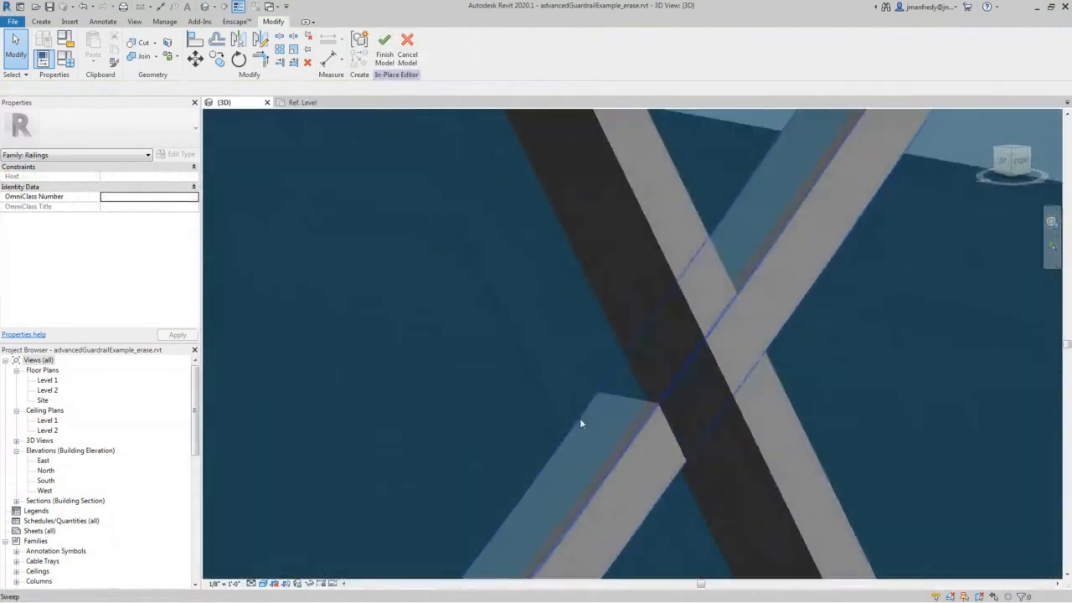
pyautogui.click(650, 410)
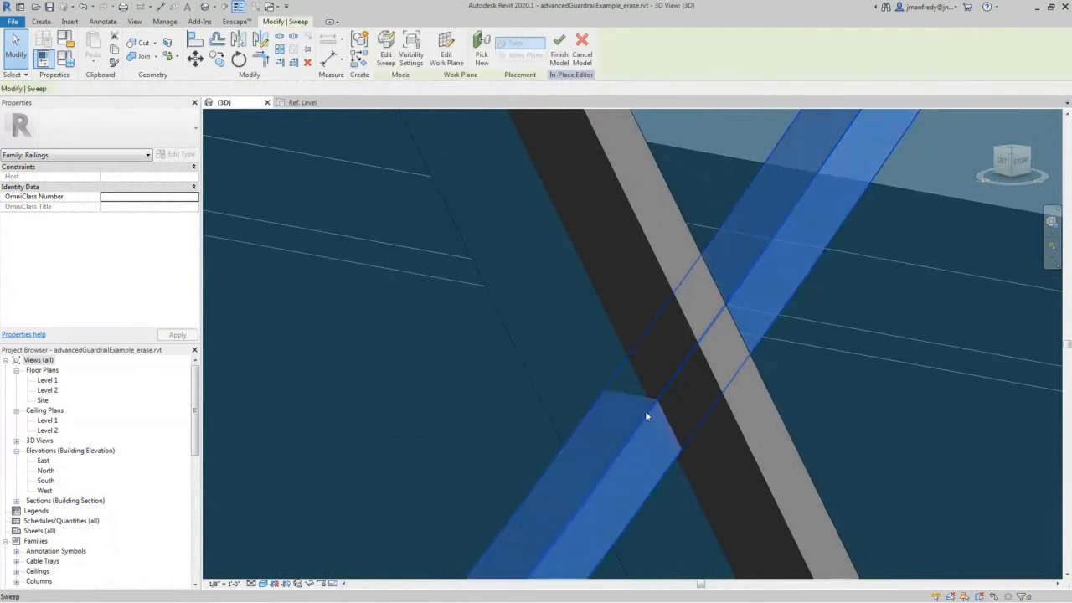
pyautogui.scroll(-3, 559, 397)
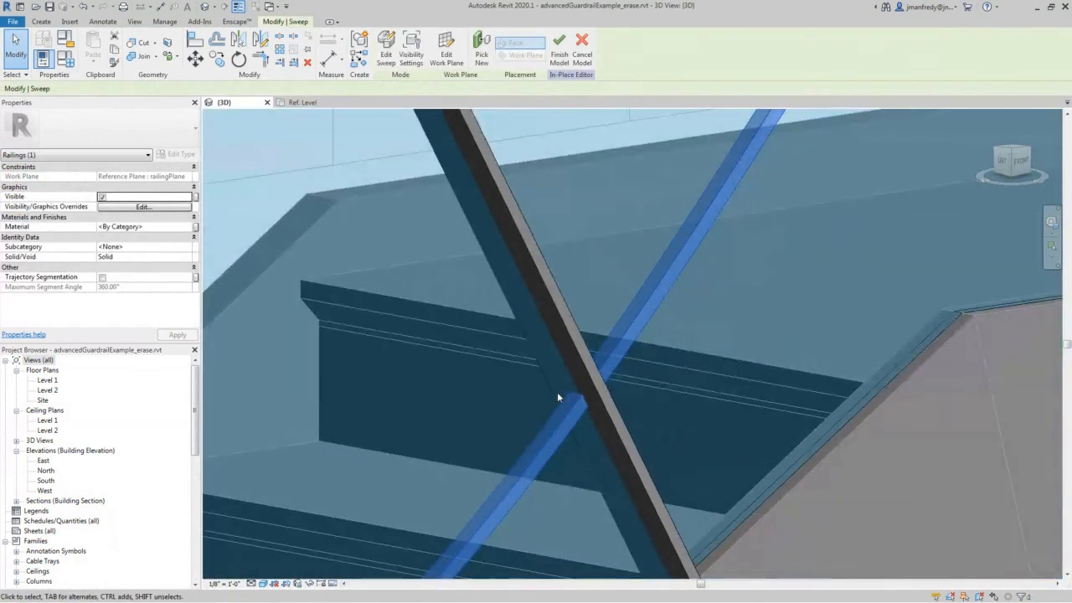
pyautogui.press('Escape')
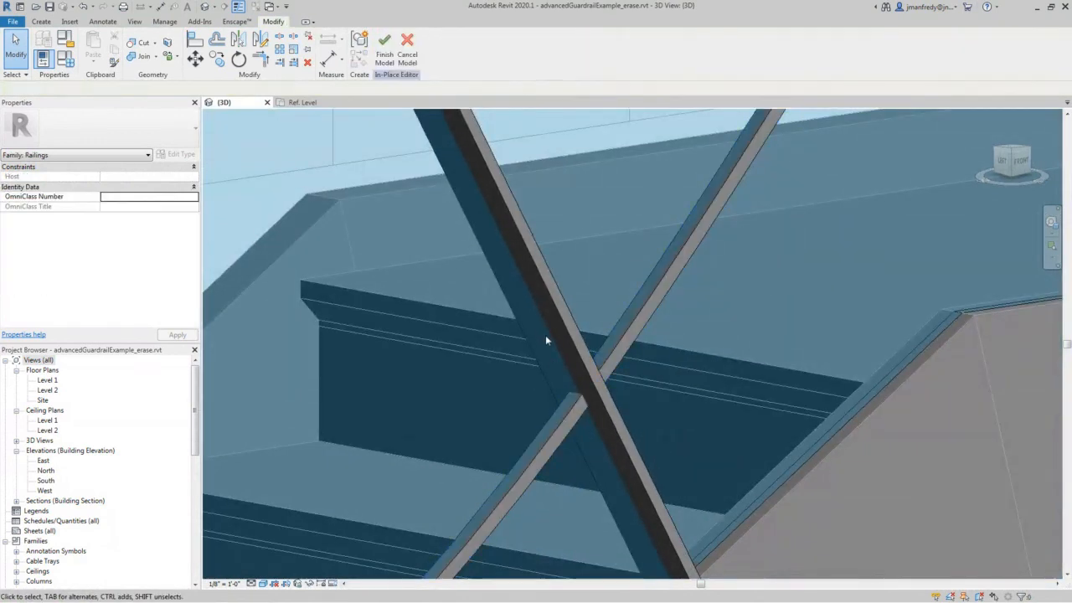
# Reopen the wavy sweep for editing and select its rectangular profile
pyautogui.scroll(-3, 545, 339)
pyautogui.scroll(3, 493, 207)
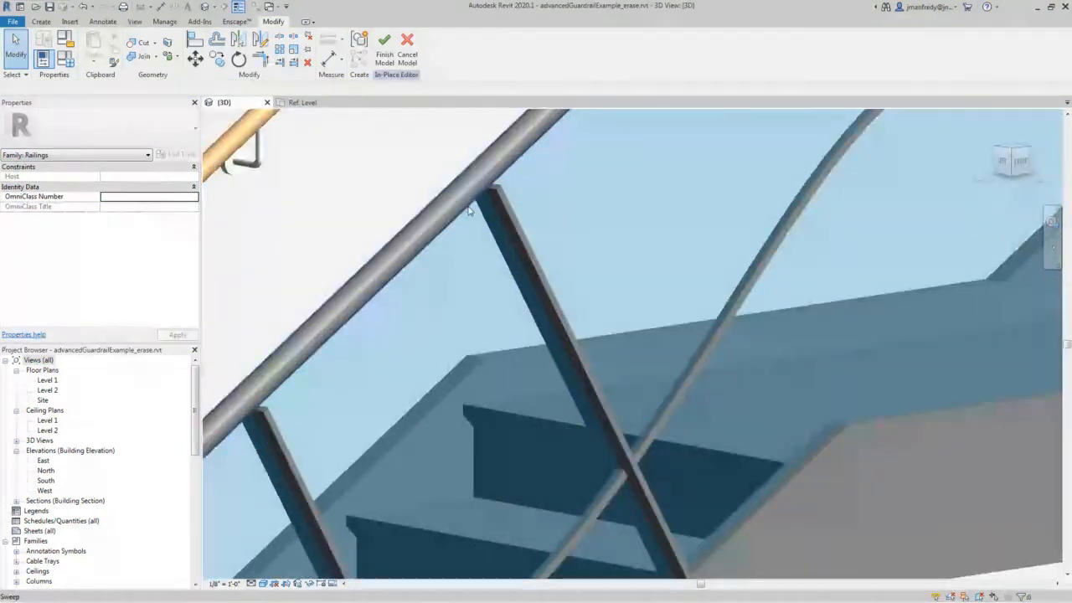
pyautogui.scroll(-3, 504, 237)
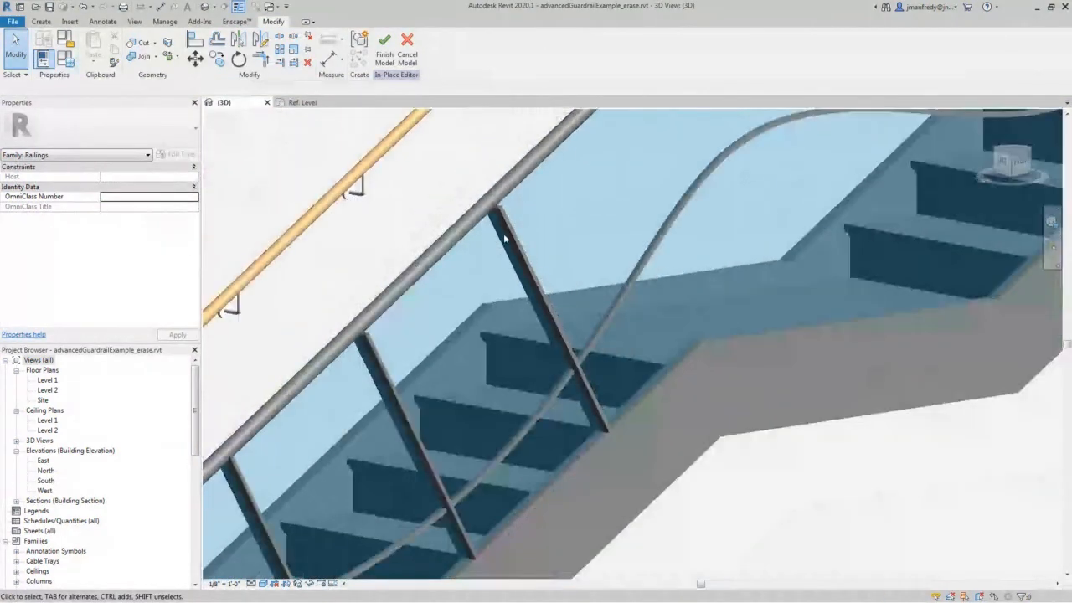
pyautogui.scroll(6, 579, 373)
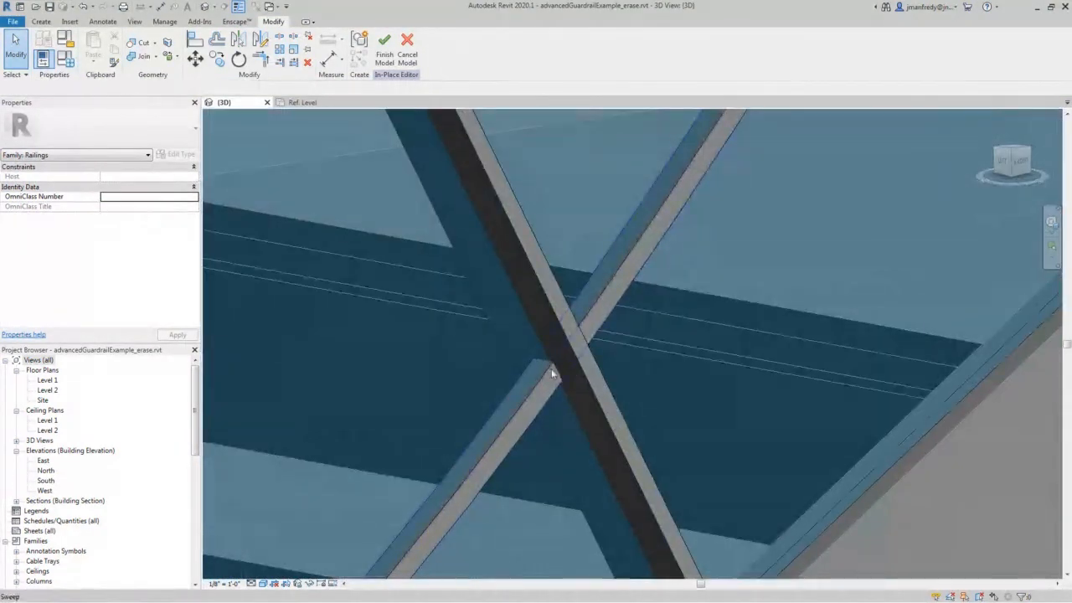
pyautogui.scroll(4, 552, 371)
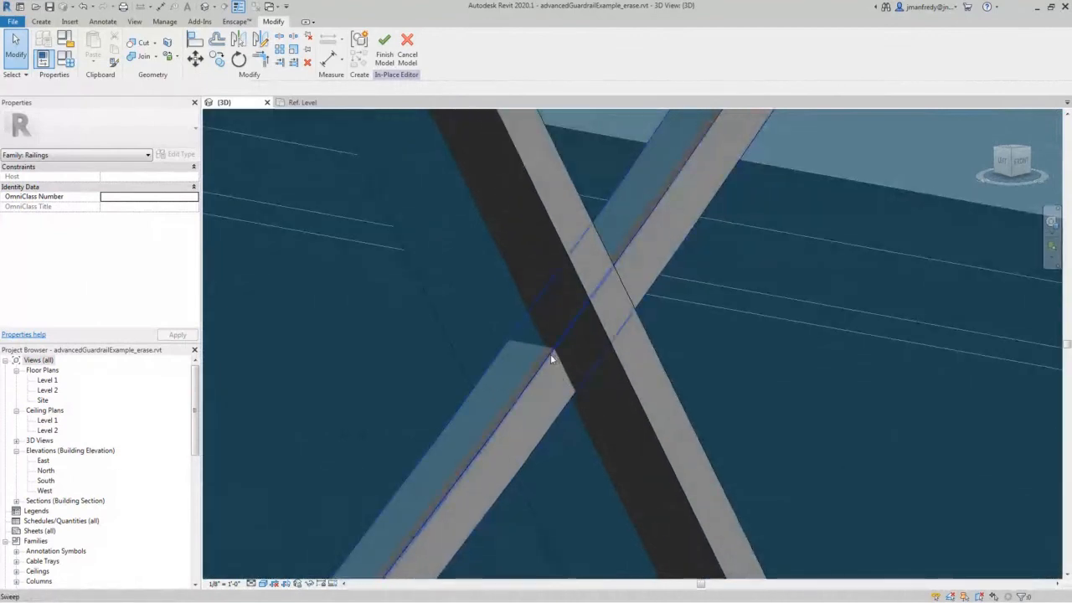
pyautogui.click(545, 359)
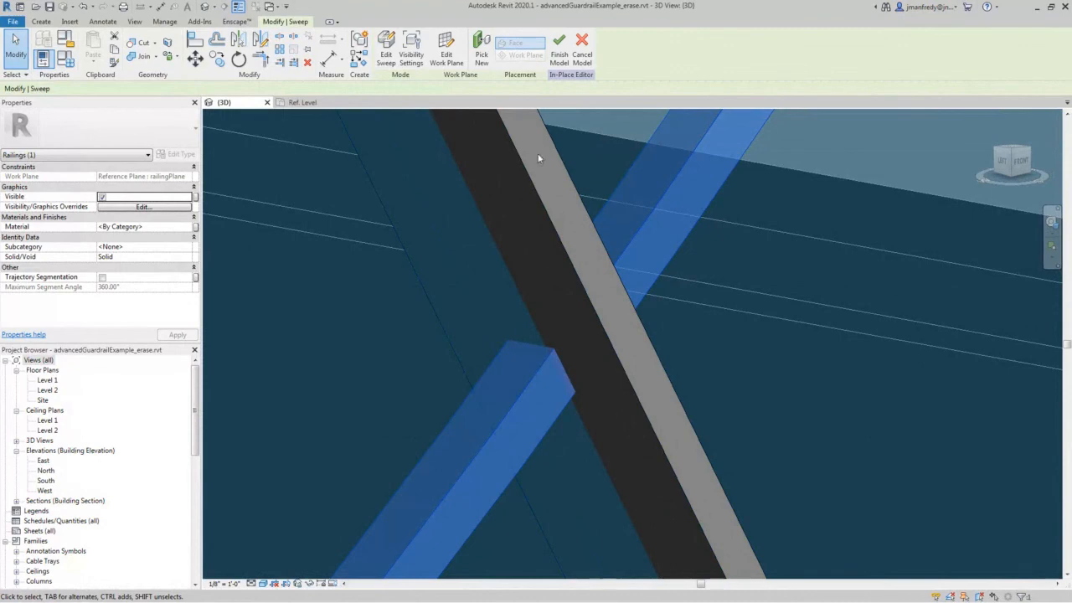
pyautogui.click(385, 55)
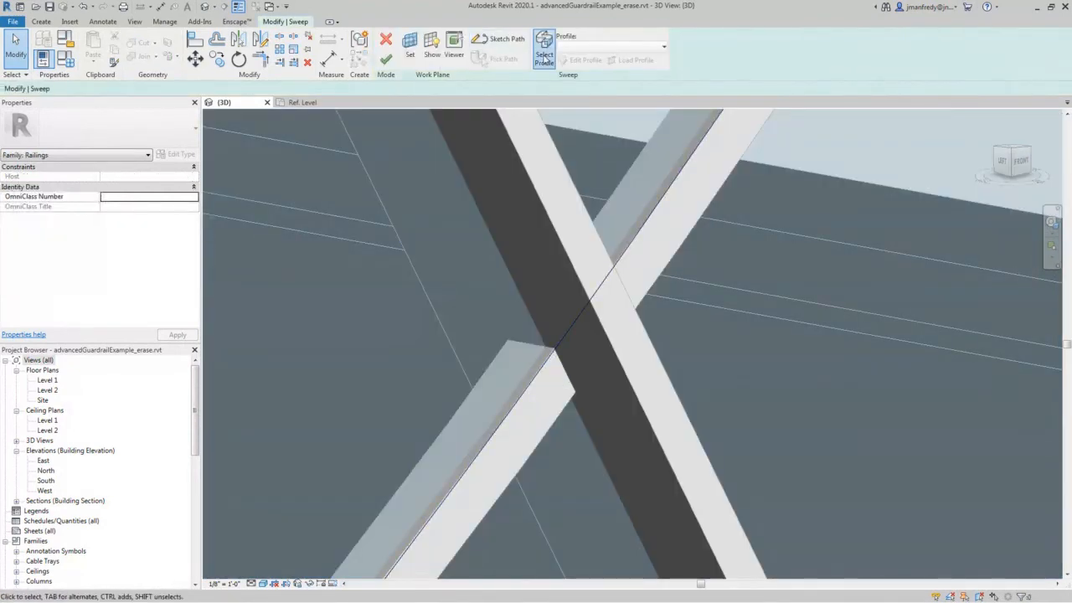
pyautogui.click(544, 55)
pyautogui.scroll(-5, 559, 392)
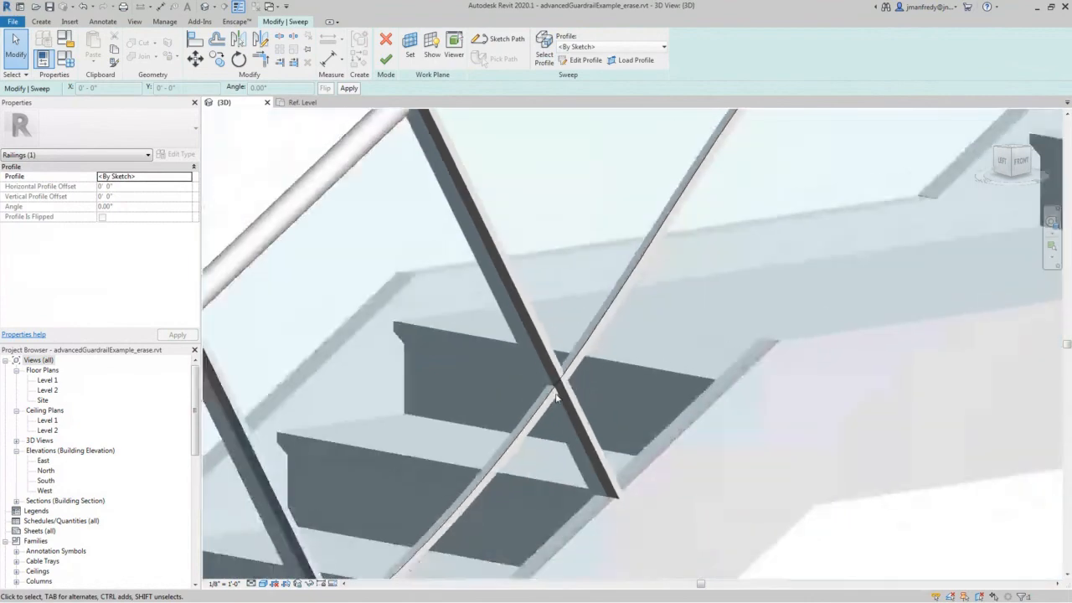
pyautogui.scroll(-4, 556, 397)
pyautogui.scroll(10, 773, 239)
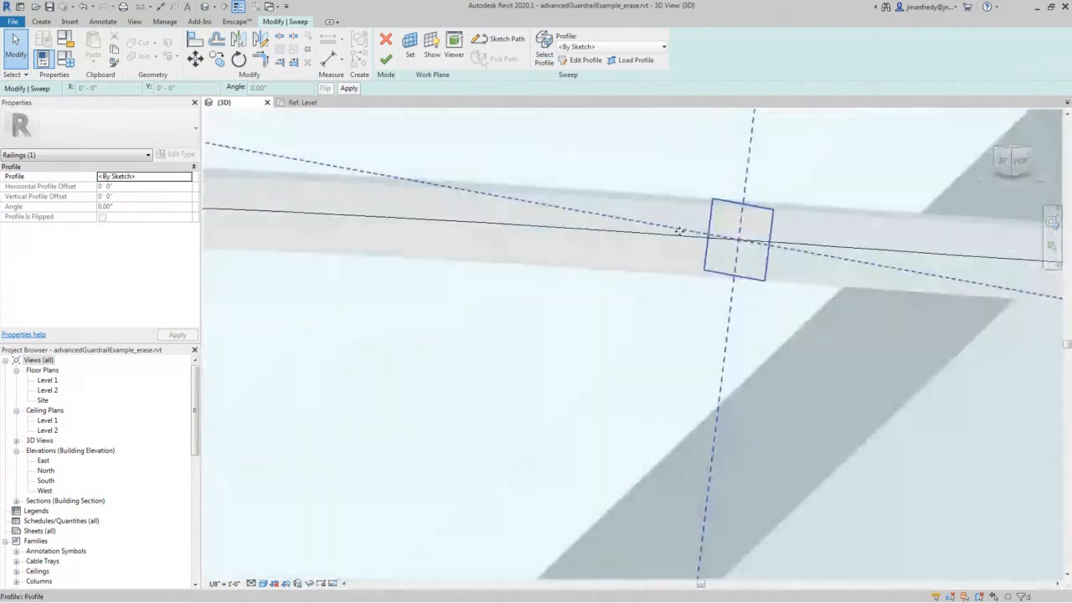
pyautogui.click(785, 230)
pyautogui.click(772, 234)
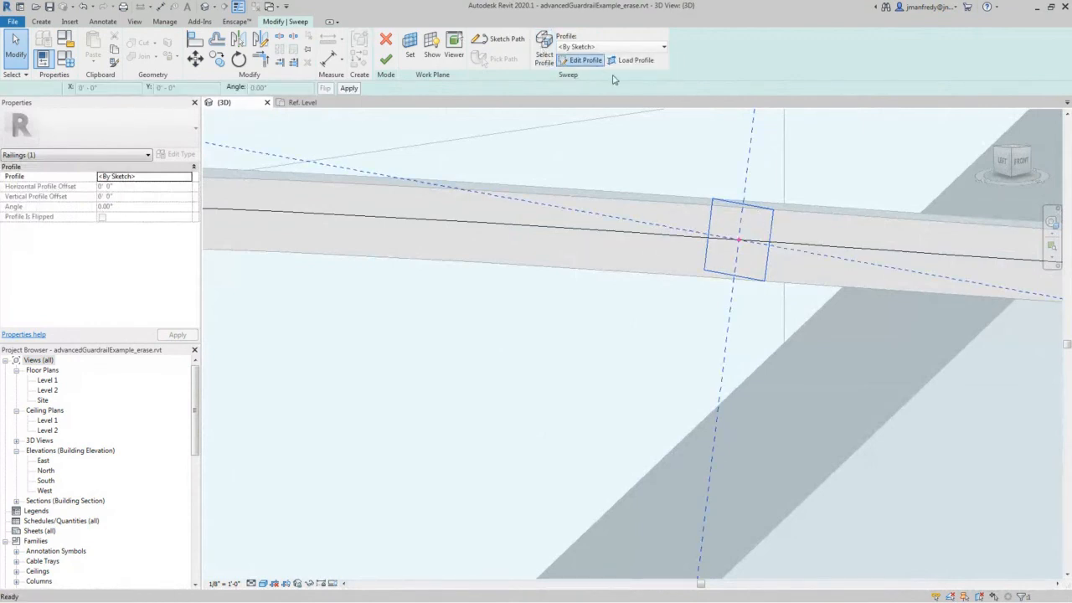
# Move the profile rectangle's right edge outward to a width of about 1 5/128" and finish the profile and sweep
pyautogui.click(586, 60)
pyautogui.click(771, 230)
pyautogui.moveTo(779, 231); pyautogui.dragTo(793, 233)
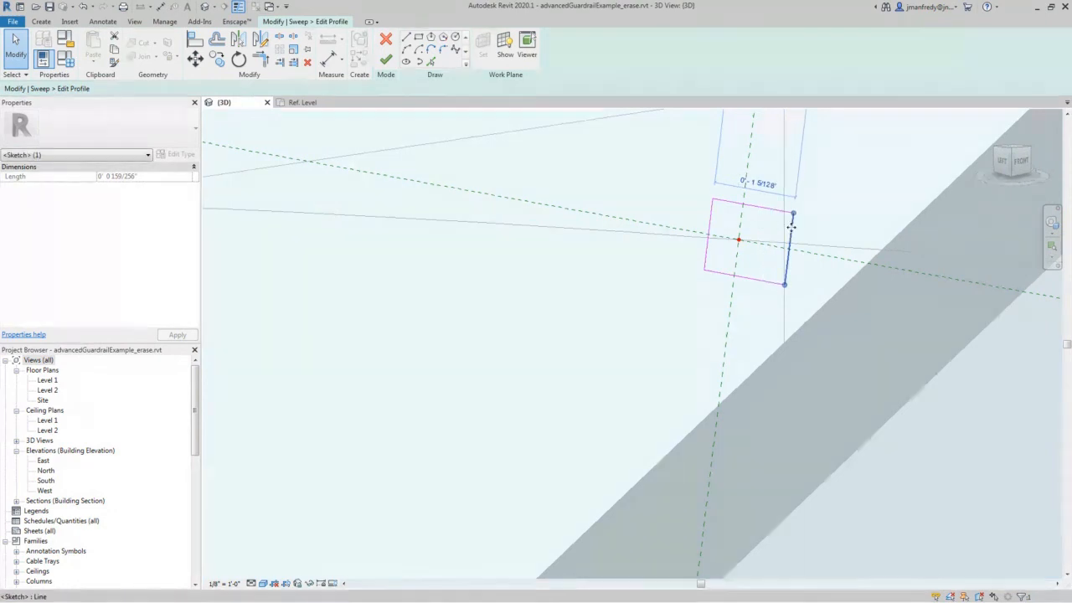
pyautogui.click(385, 60)
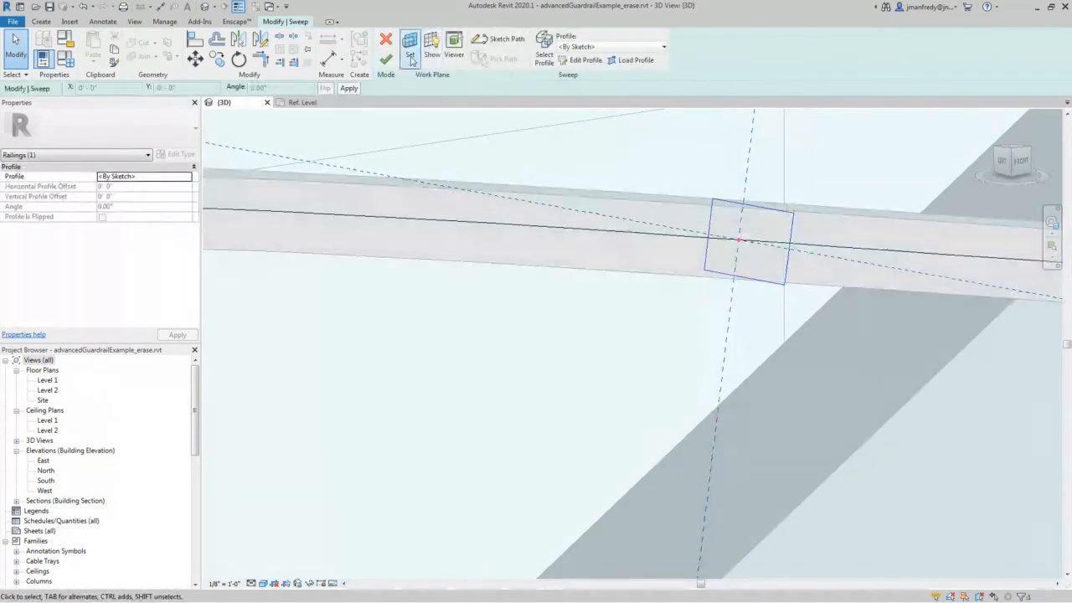
pyautogui.click(385, 60)
# Check how the widened wavy sweep meets the baluster at their crossing below the intermediate landing
pyautogui.scroll(-5, 591, 224)
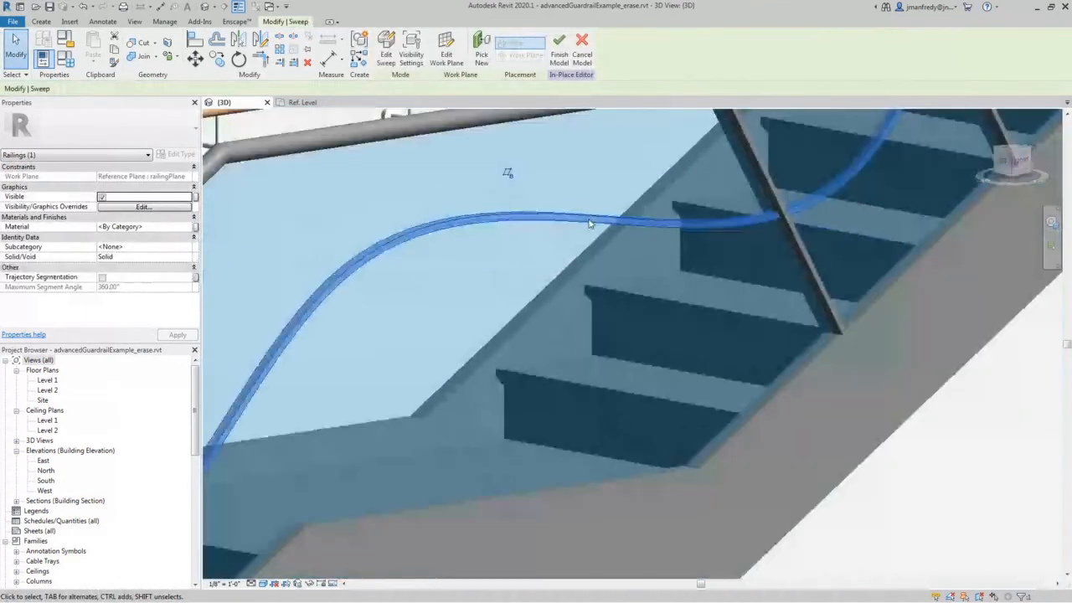
pyautogui.moveTo(563, 318); pyautogui.dragTo(616, 215, button='middle')
pyautogui.click(616, 214)
pyautogui.scroll(8, 530, 247)
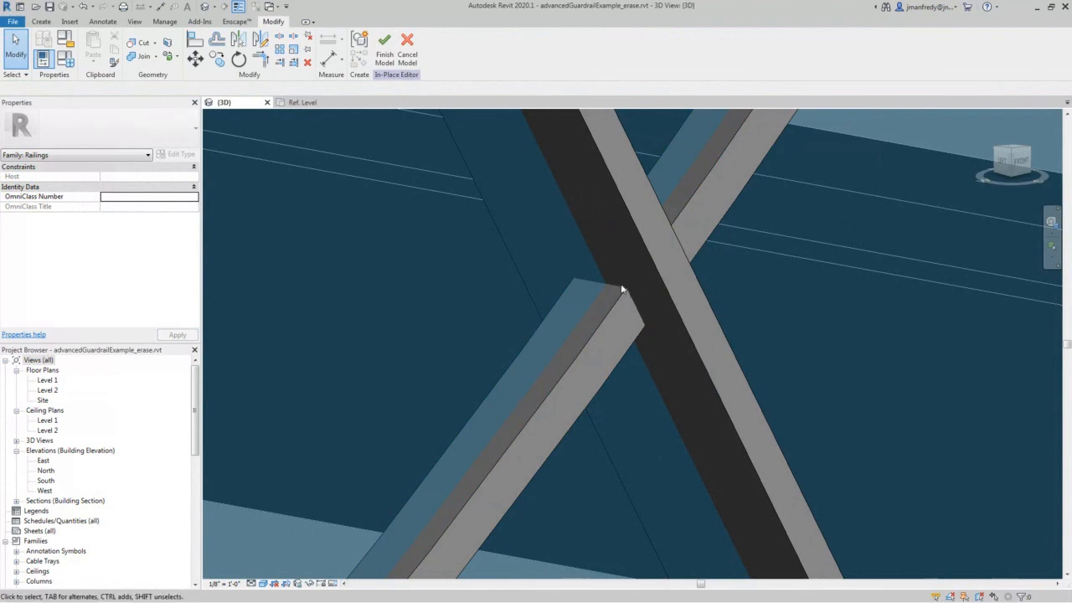
pyautogui.scroll(-10, 621, 289)
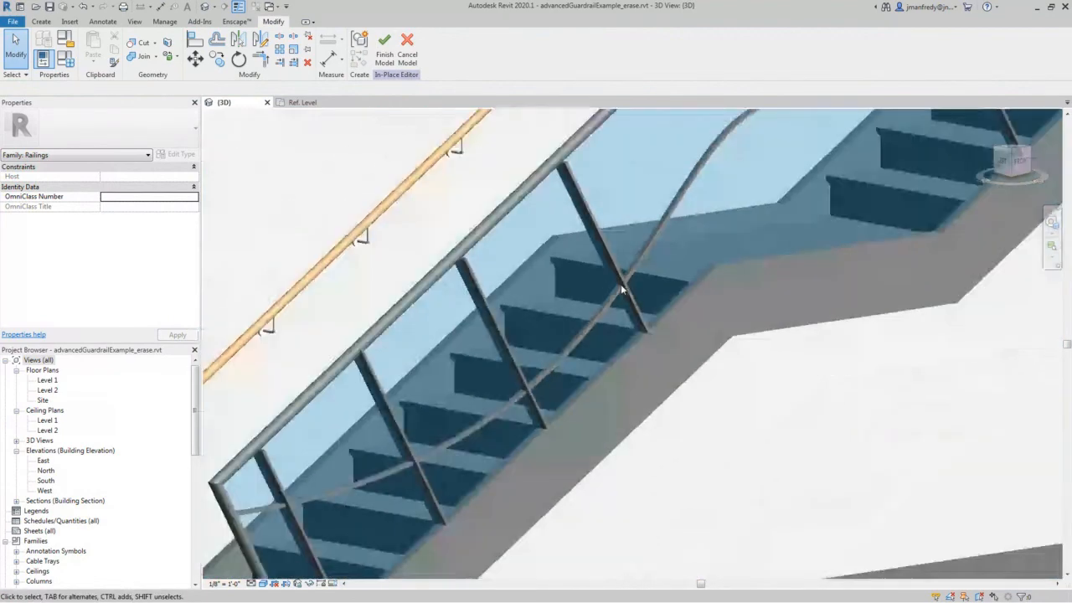
# Finish the in-place guardrail model with its balusters, glass panel and wavy sweep
pyautogui.scroll(-10, 621, 289)
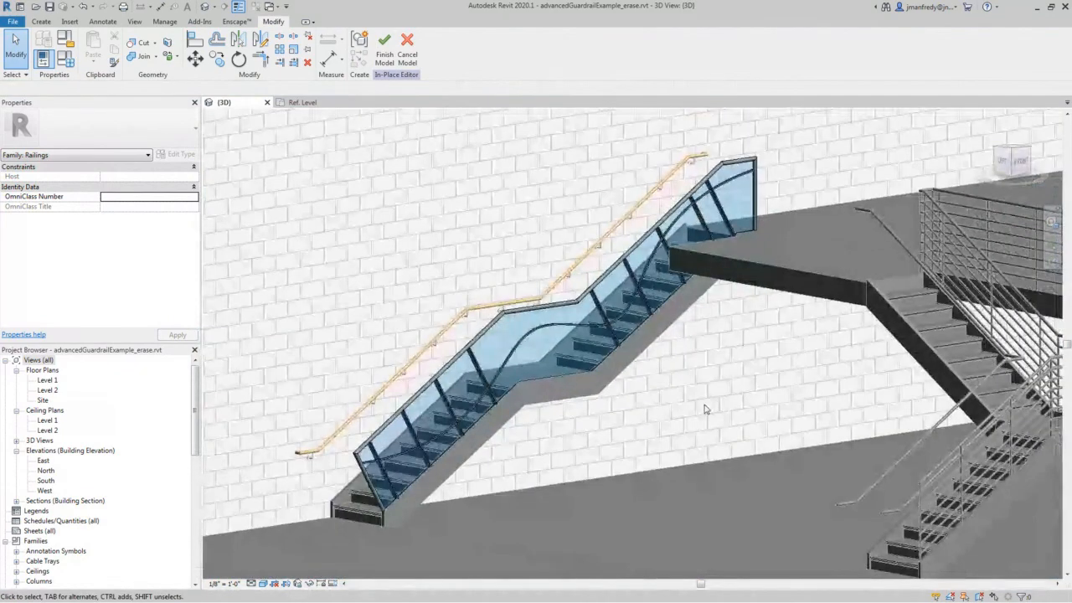
pyautogui.keyDown('shift'); pyautogui.moveTo(705, 409); pyautogui.dragTo(680, 426, button='middle'); pyautogui.keyUp('shift')
pyautogui.moveTo(565, 421); pyautogui.dragTo(578, 405, button='middle')
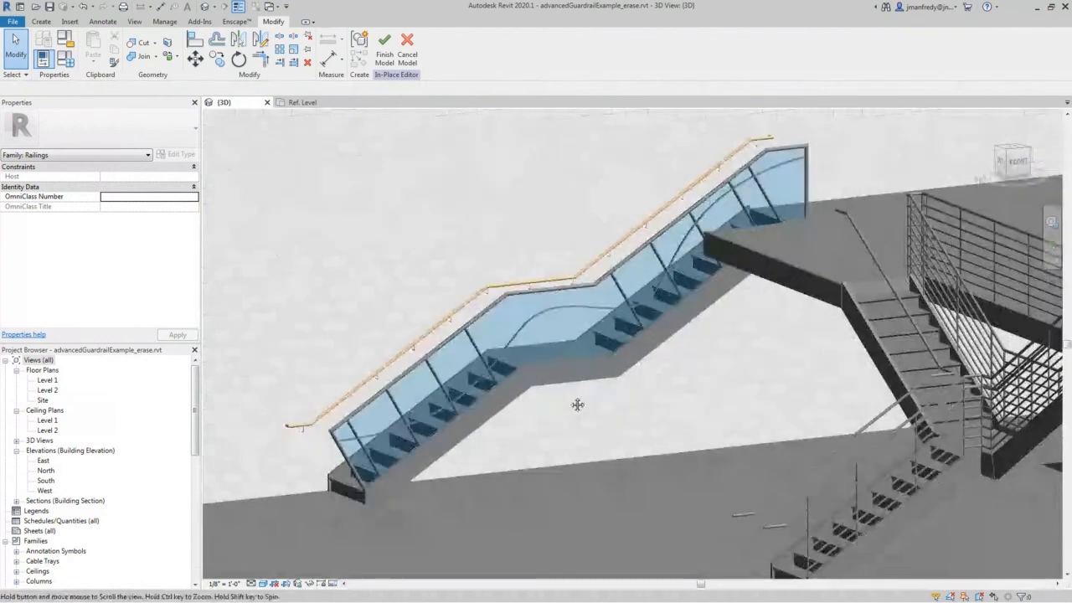
pyautogui.scroll(5, 586, 387)
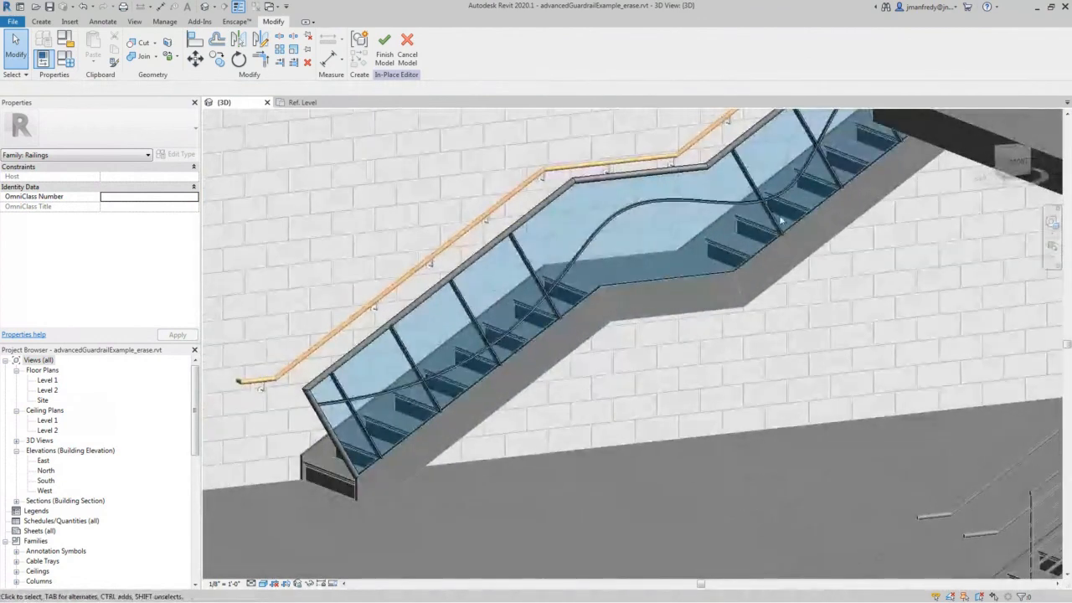
pyautogui.moveTo(780, 220); pyautogui.dragTo(748, 272, button='middle')
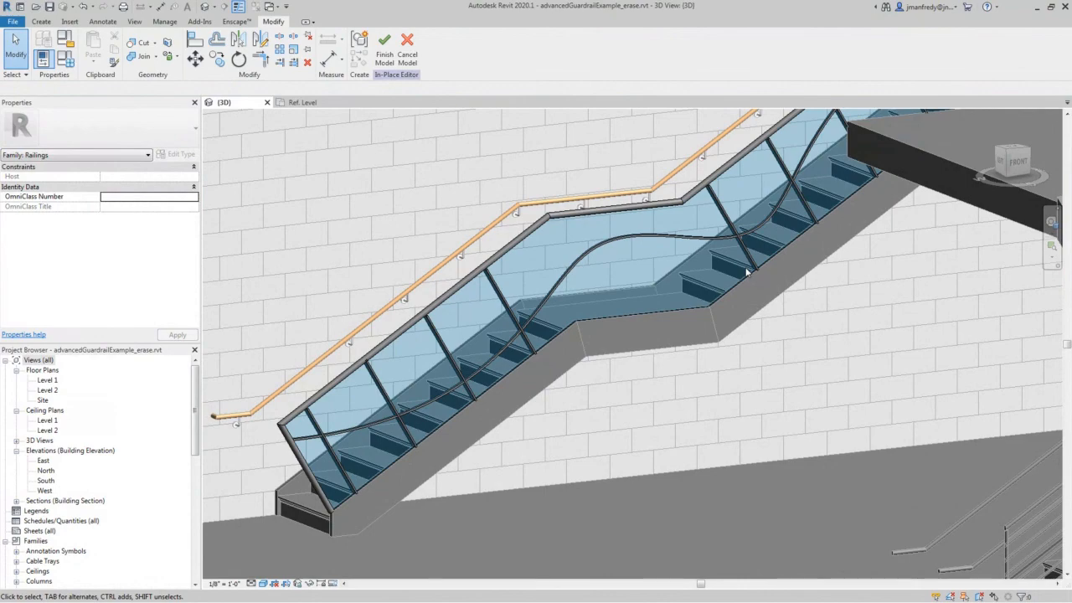
pyautogui.click(384, 49)
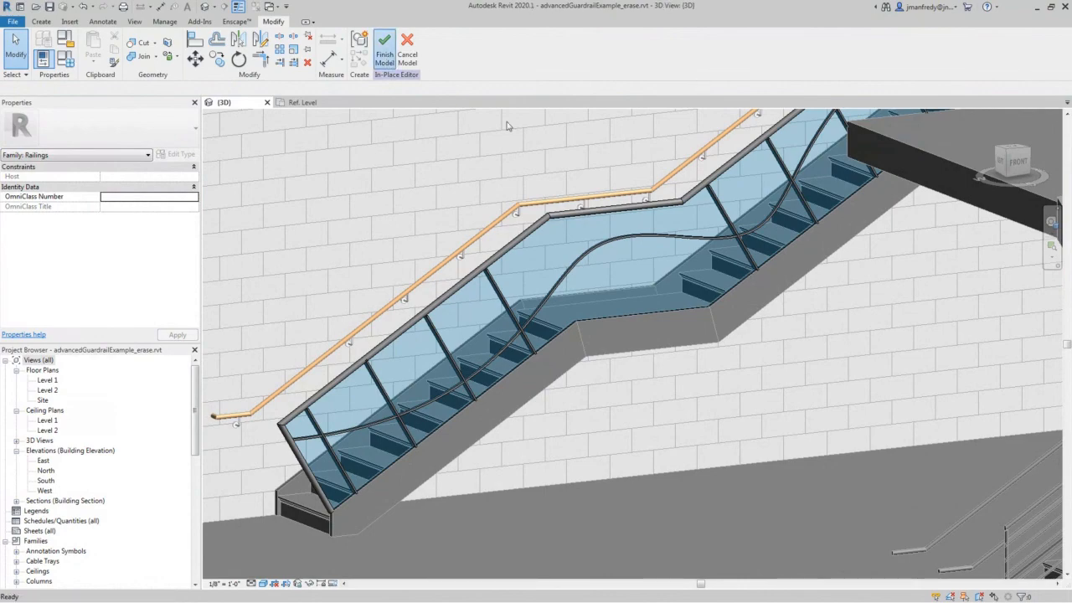